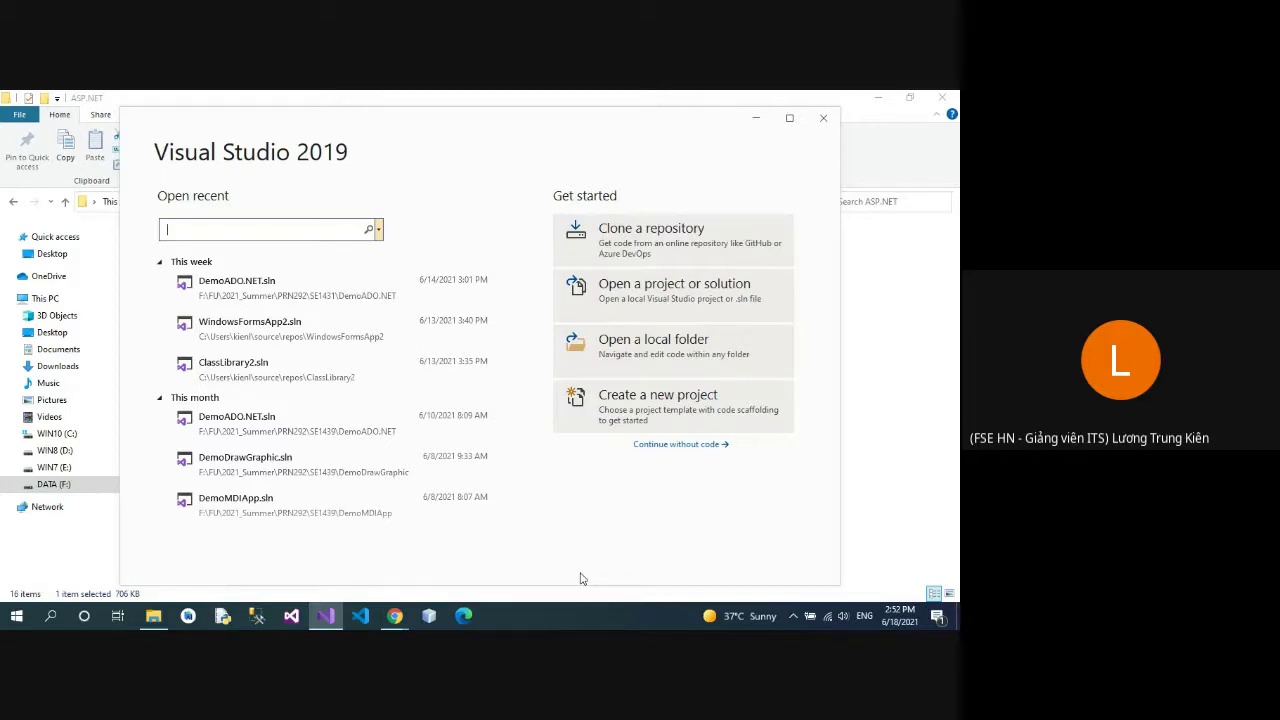
Step: Minimize the Visual Studio start window and the ASP.NET folder, switch to the Google Meet window and ignore its mirroring notice
left_click(752, 118)
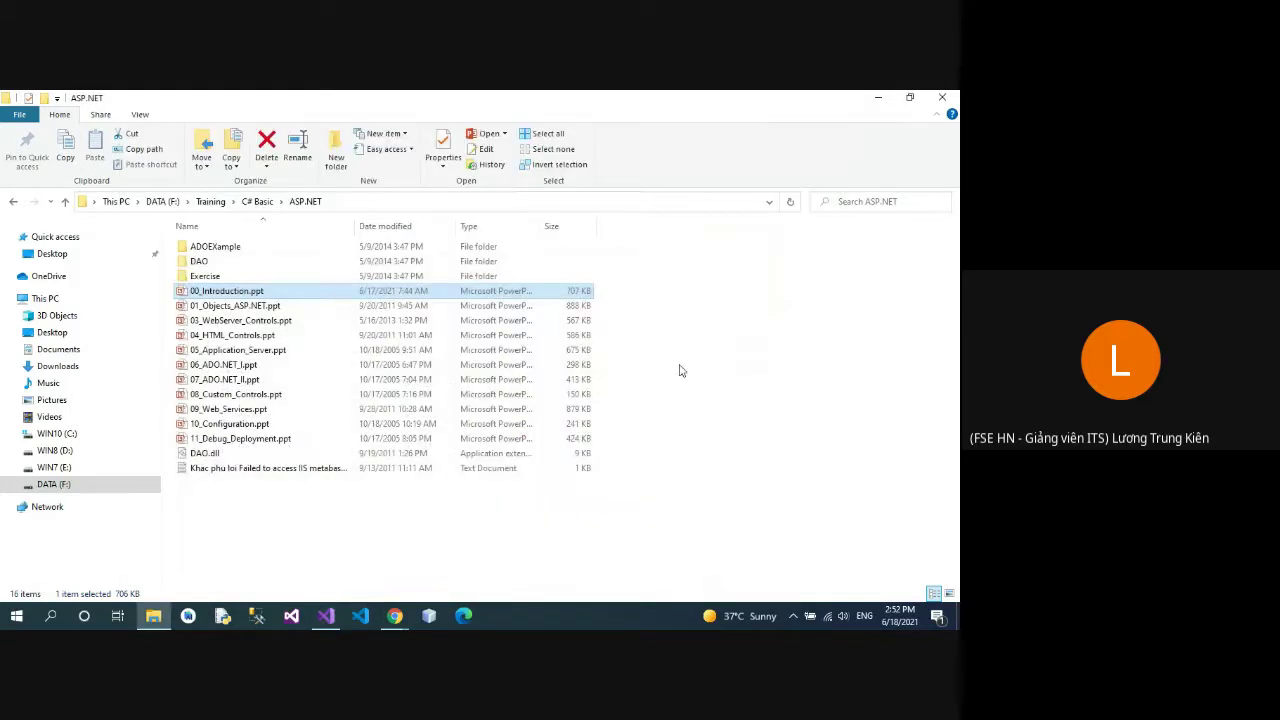
left_click(874, 99)
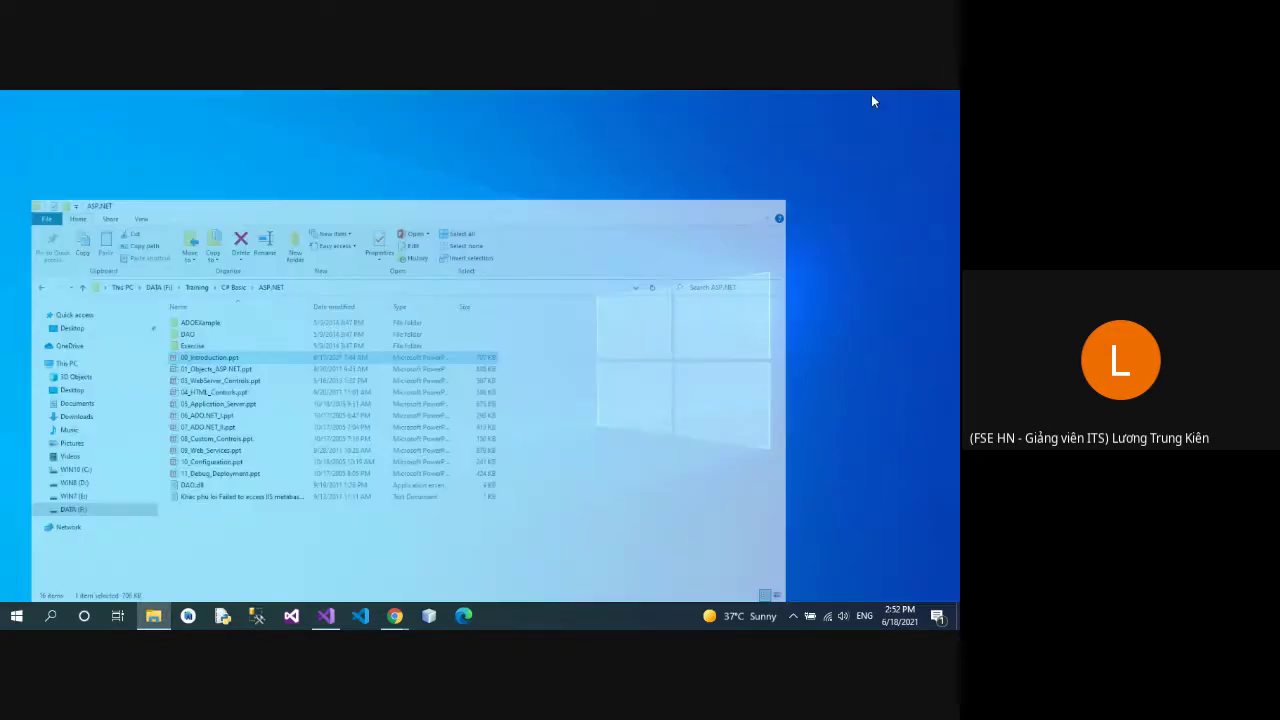
mouse_move(395, 615)
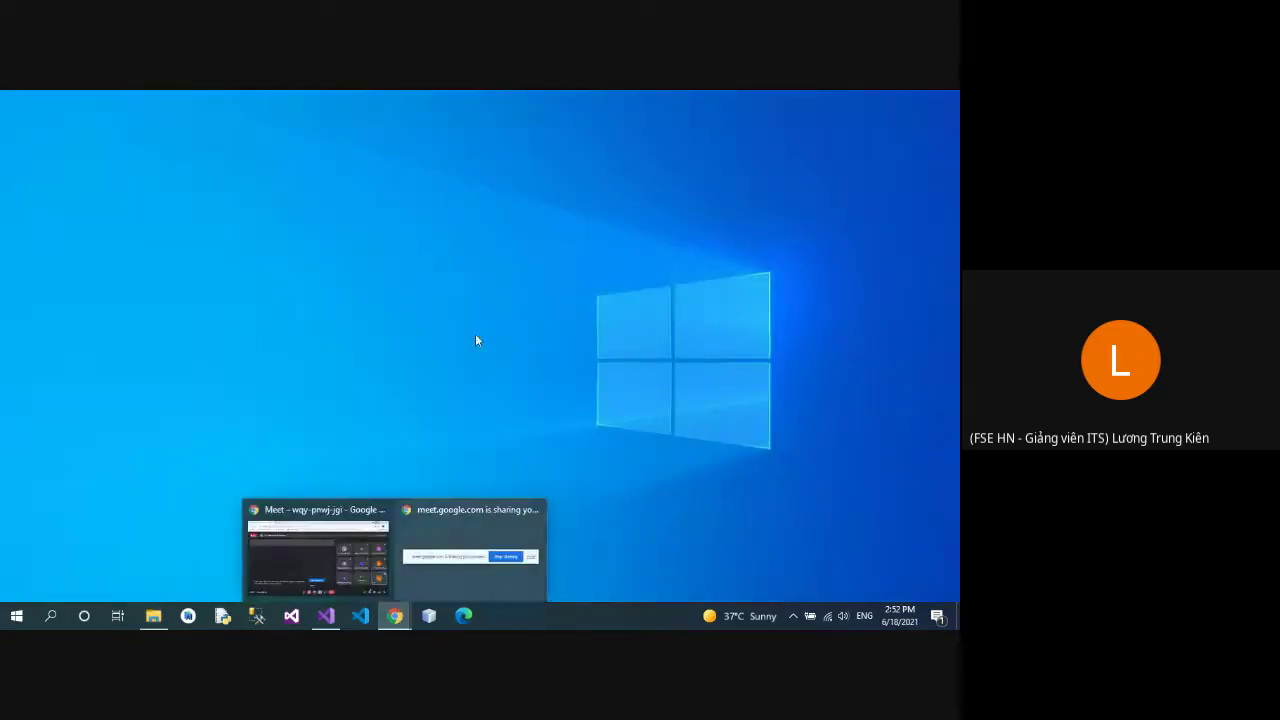
left_click(330, 555)
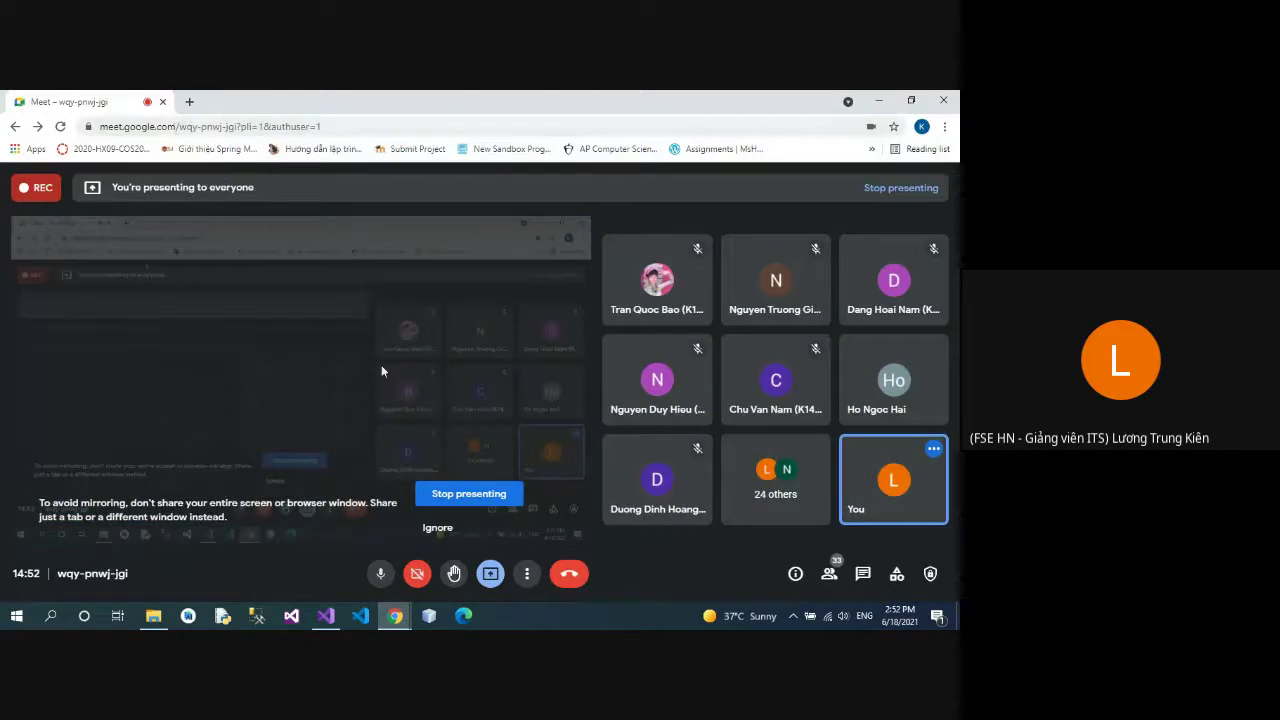
left_click(437, 527)
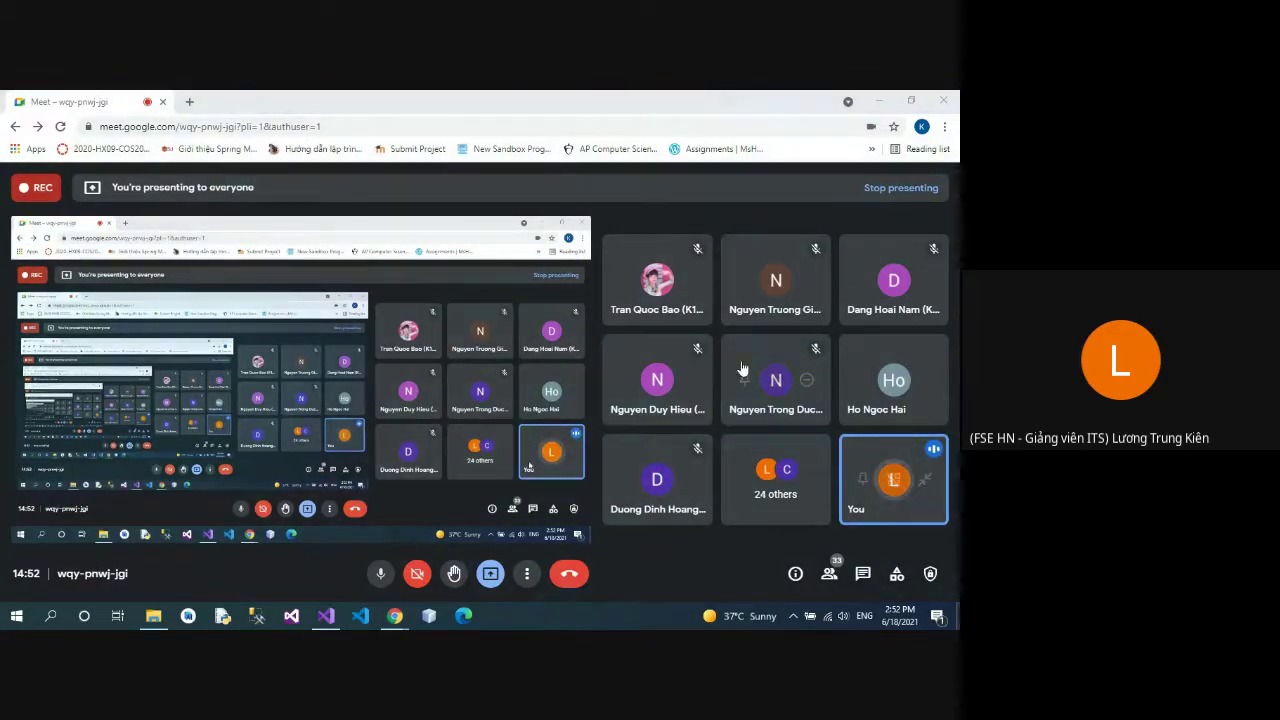
Step: Search Windows for Control Panel and open its Programs and Features list
left_click(51, 619)
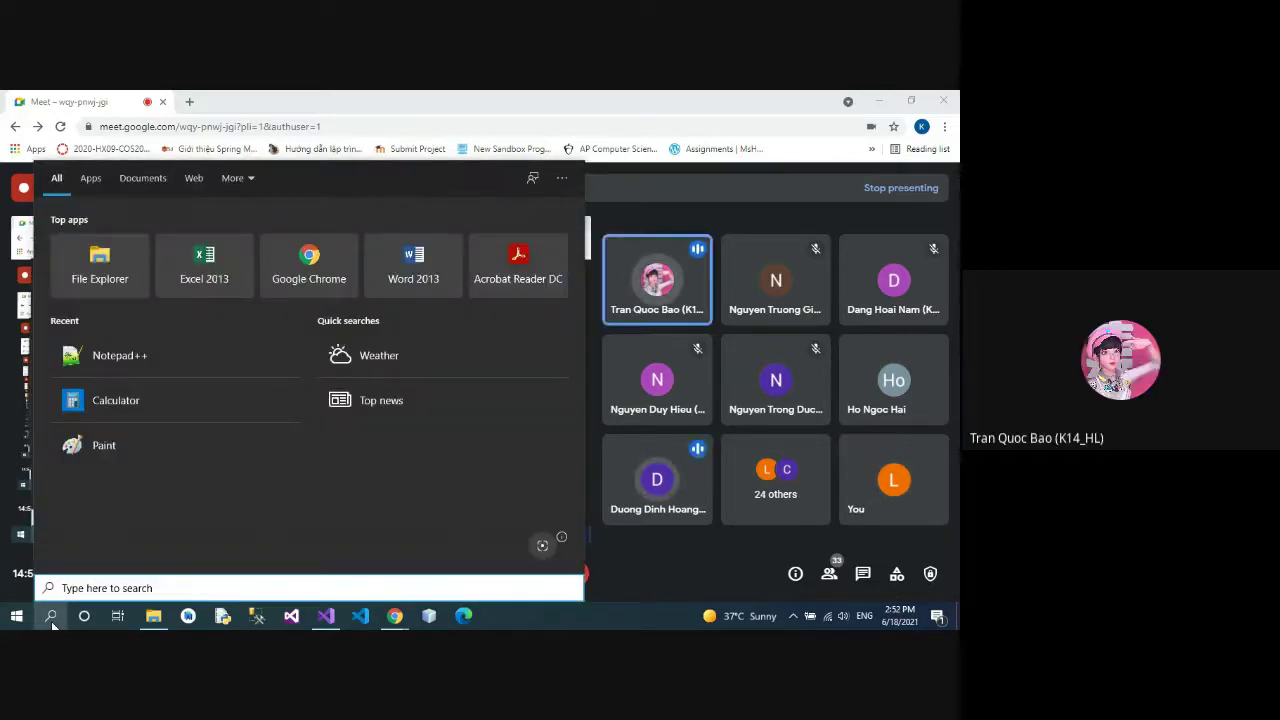
type("con")
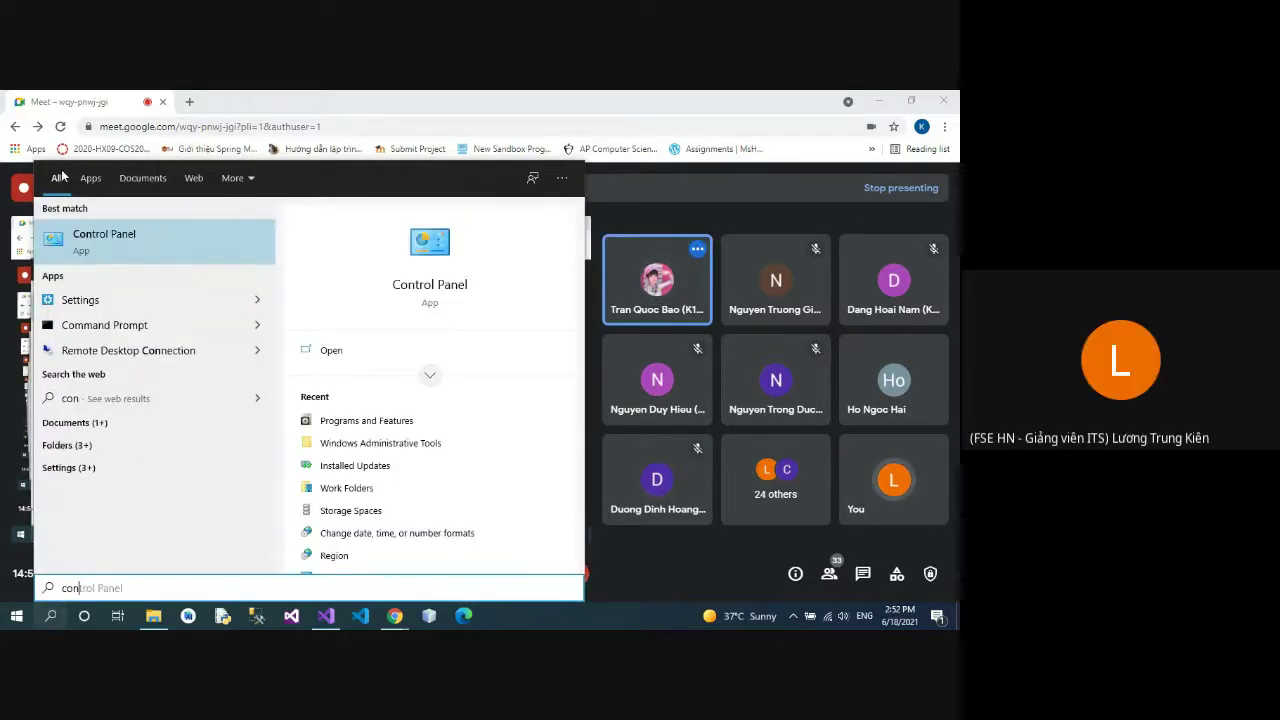
left_click(126, 251)
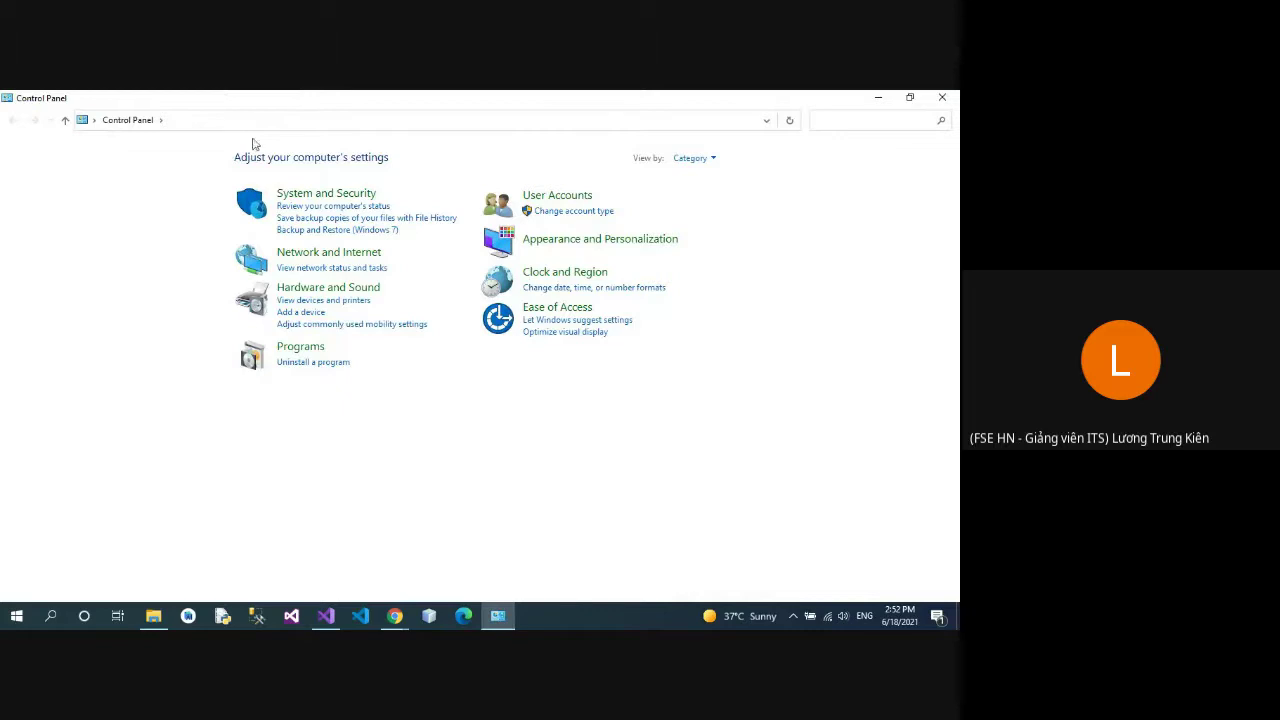
left_click(300, 347)
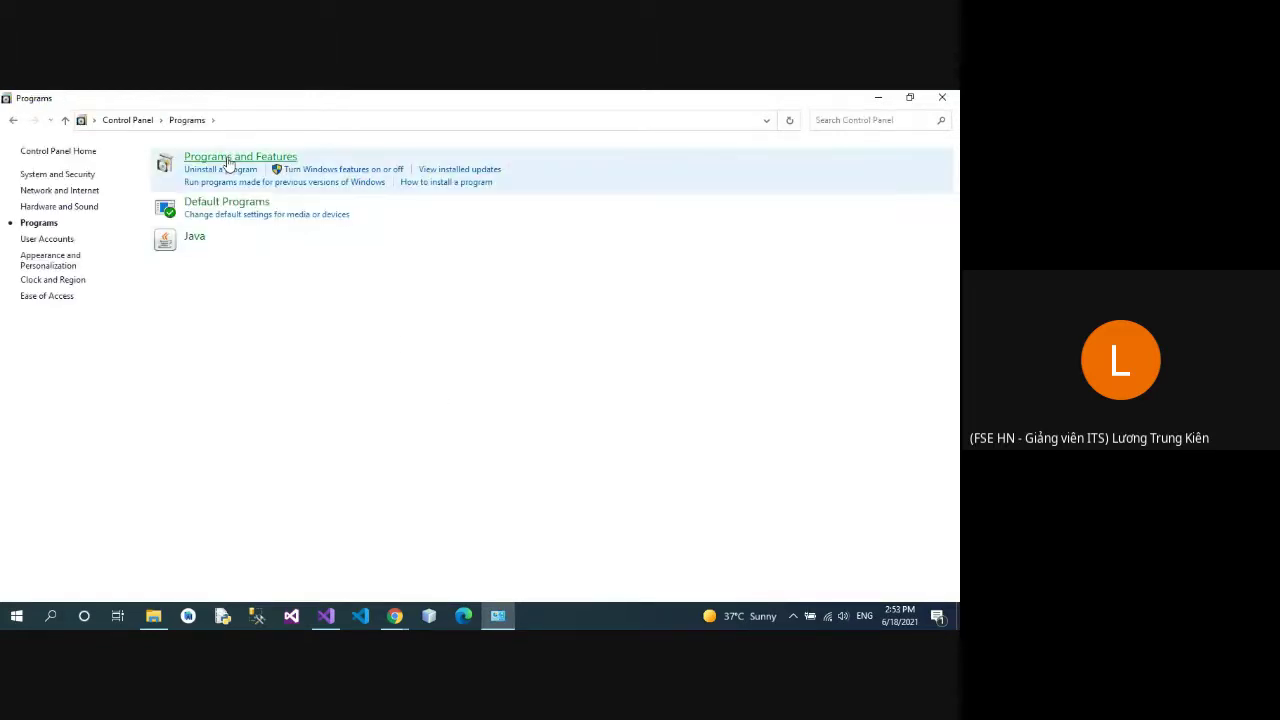
left_click(228, 158)
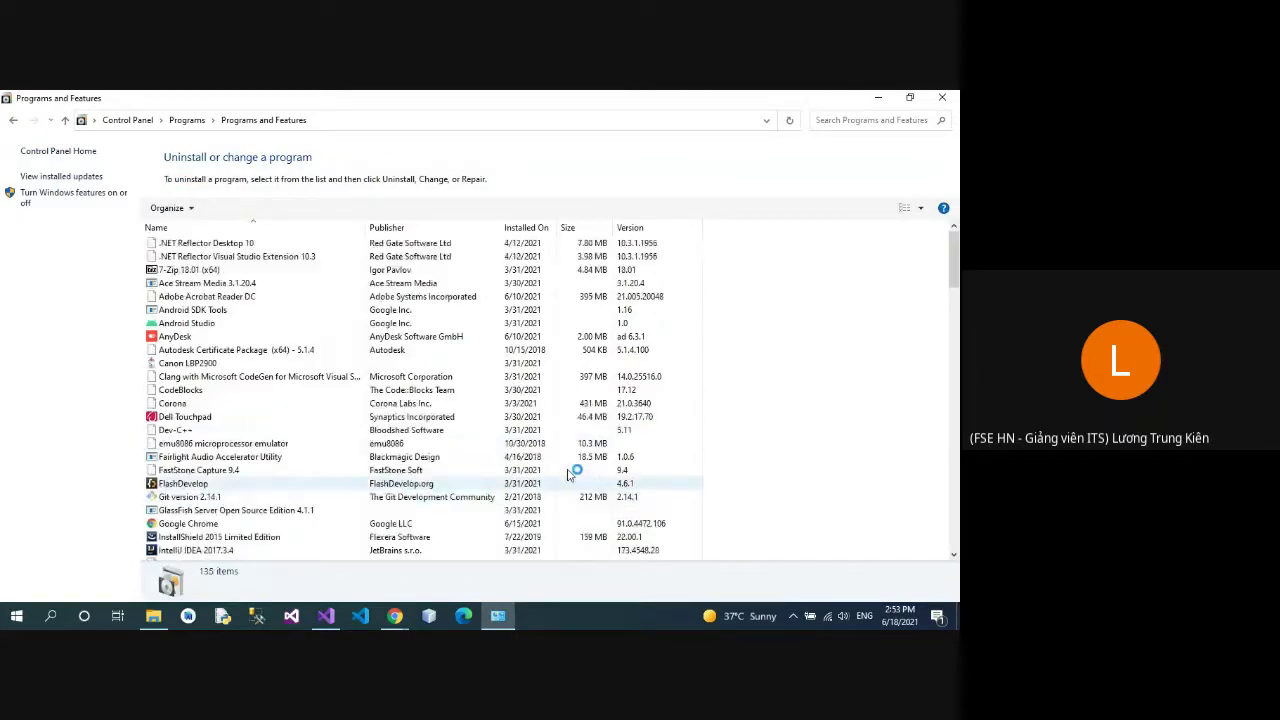
Step: Look up Internet Information Services among the Windows features that can be turned on or off, and cancel without changes
left_click(70, 197)
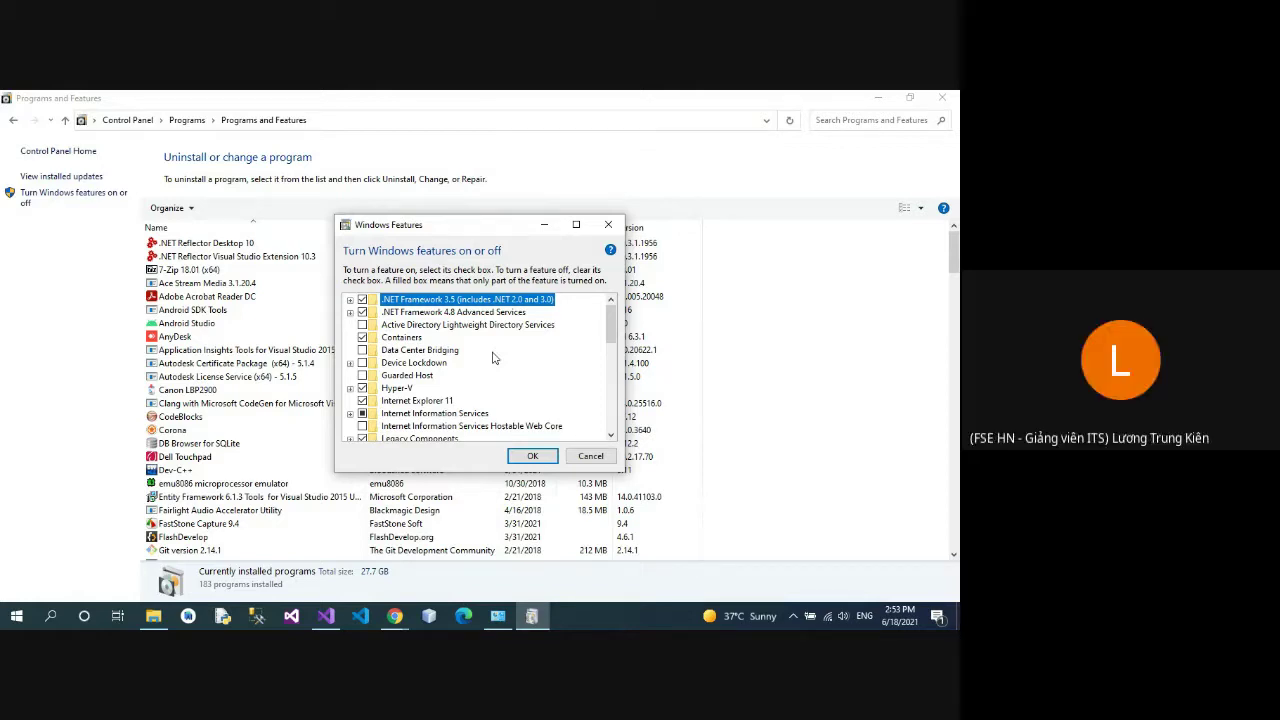
scroll(492, 357, "down", 1)
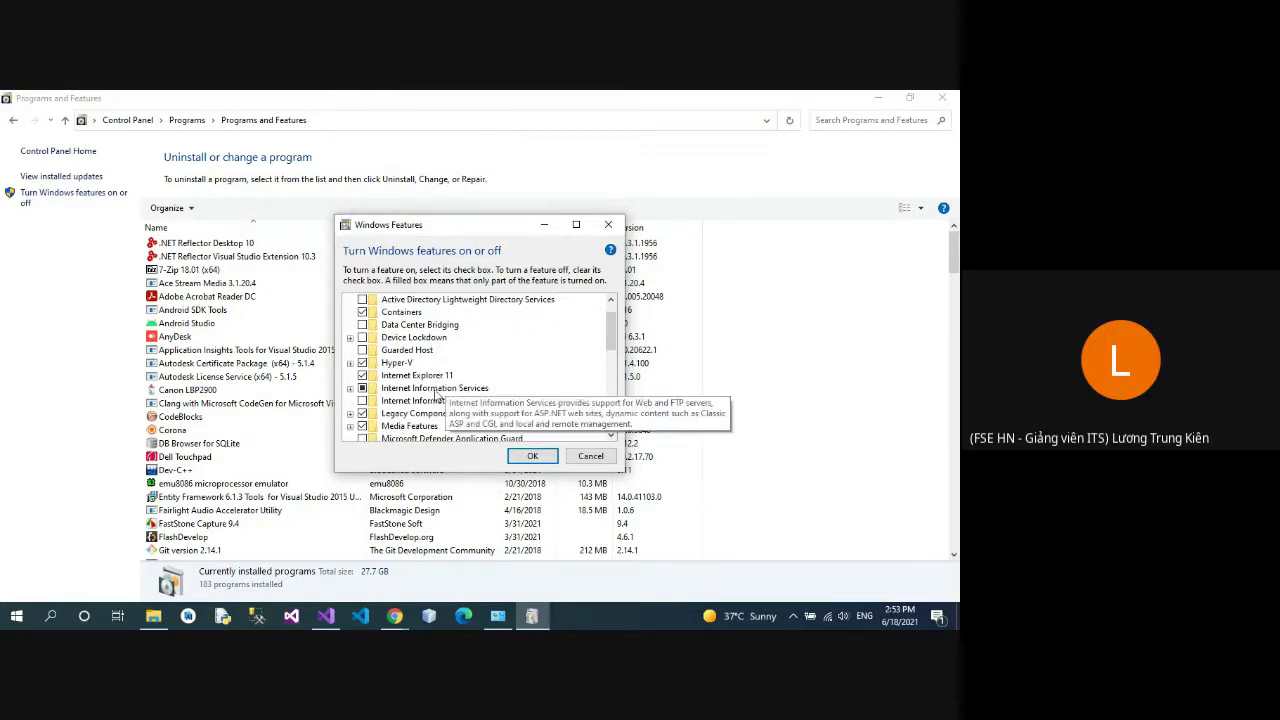
left_click(437, 390)
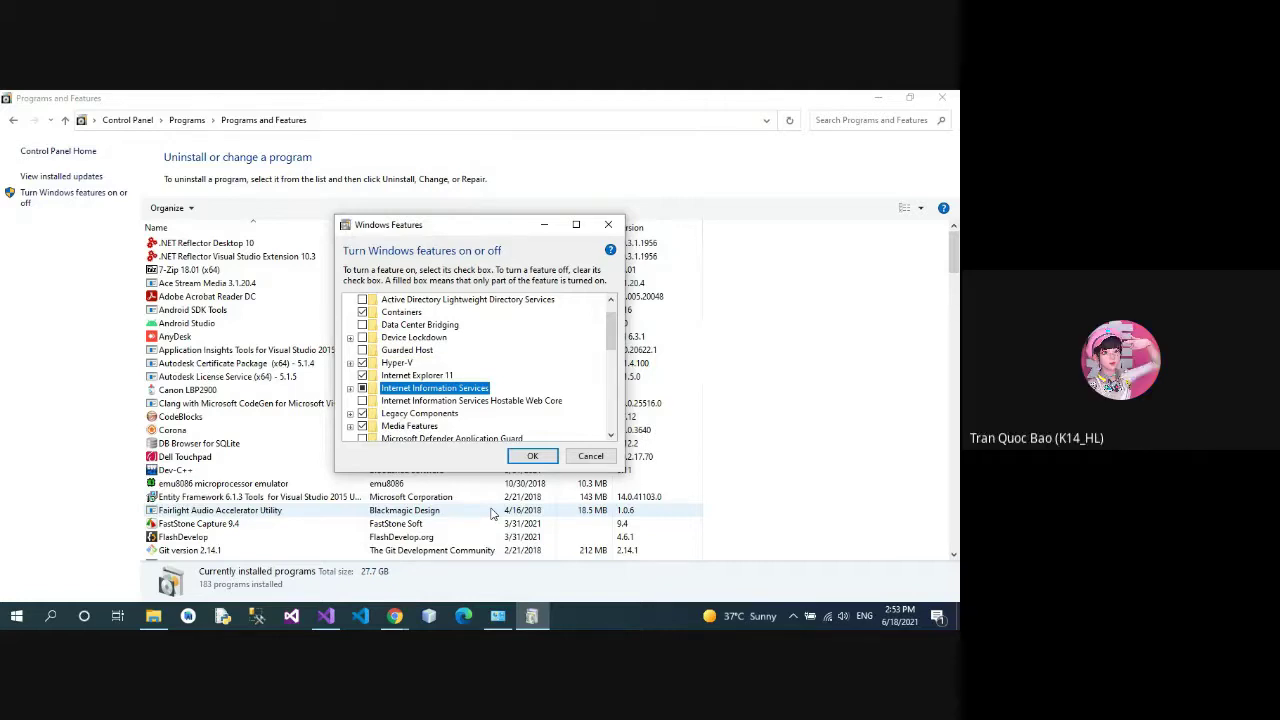
left_click(600, 460)
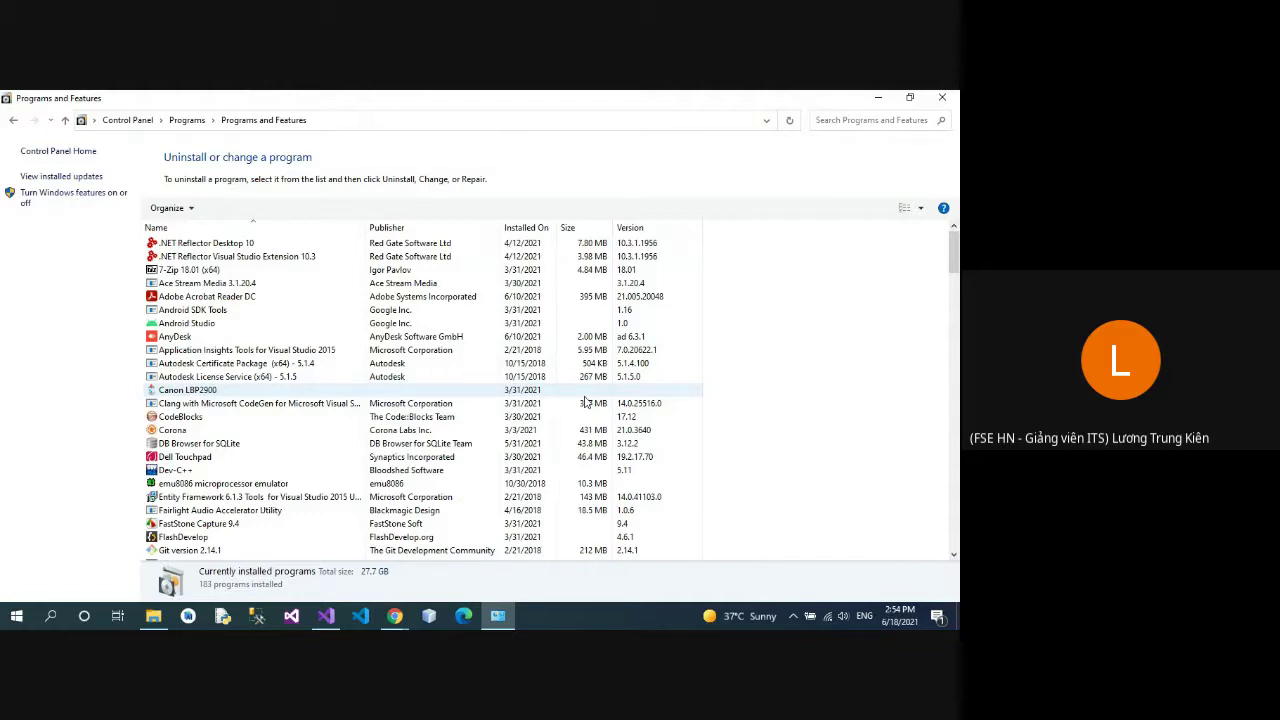
Step: Return to the Control Panel home and open Internet Information Services (IIS) Manager from the Administrative Tools under System and Security
left_click(16, 124)
left_click(16, 124)
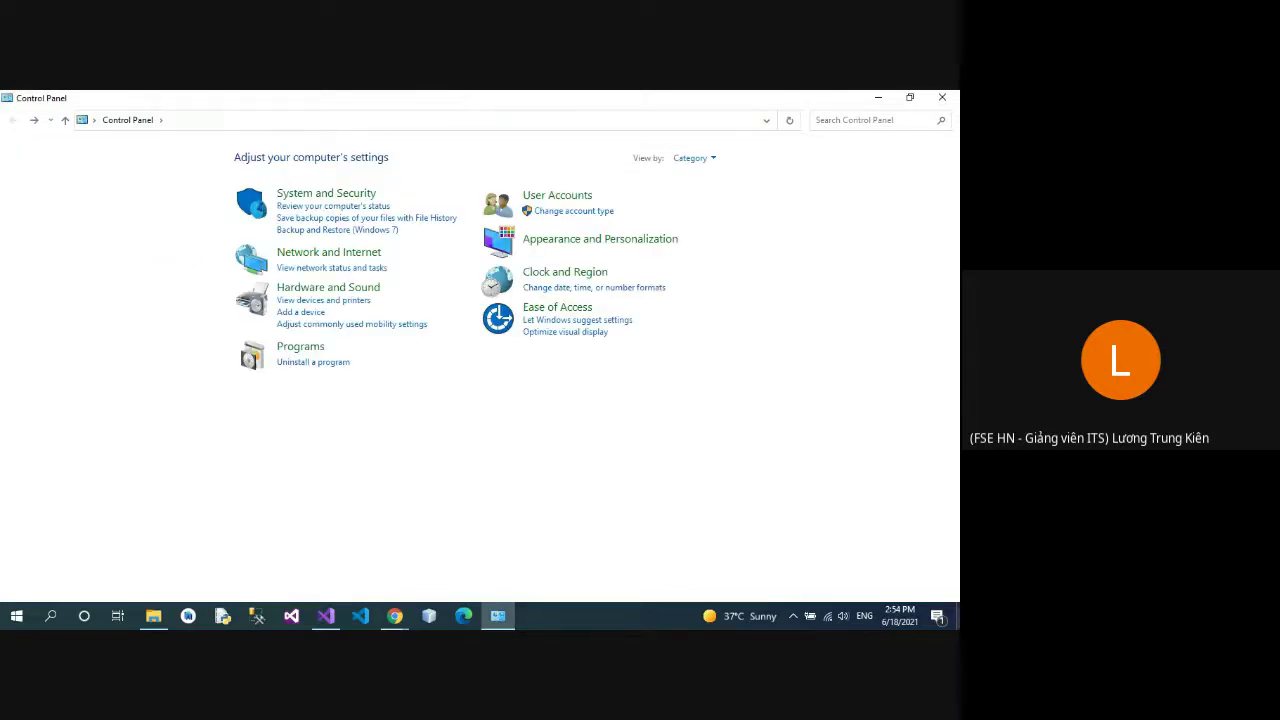
left_click(794, 615)
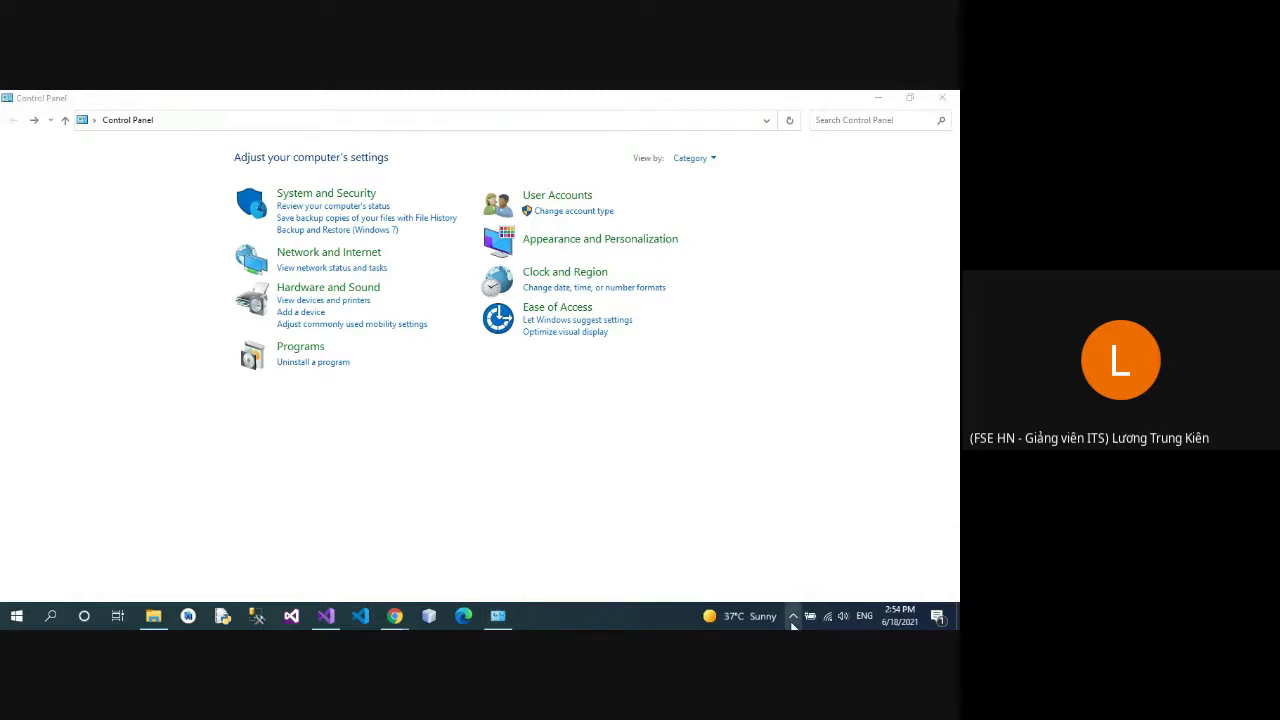
left_click(658, 628)
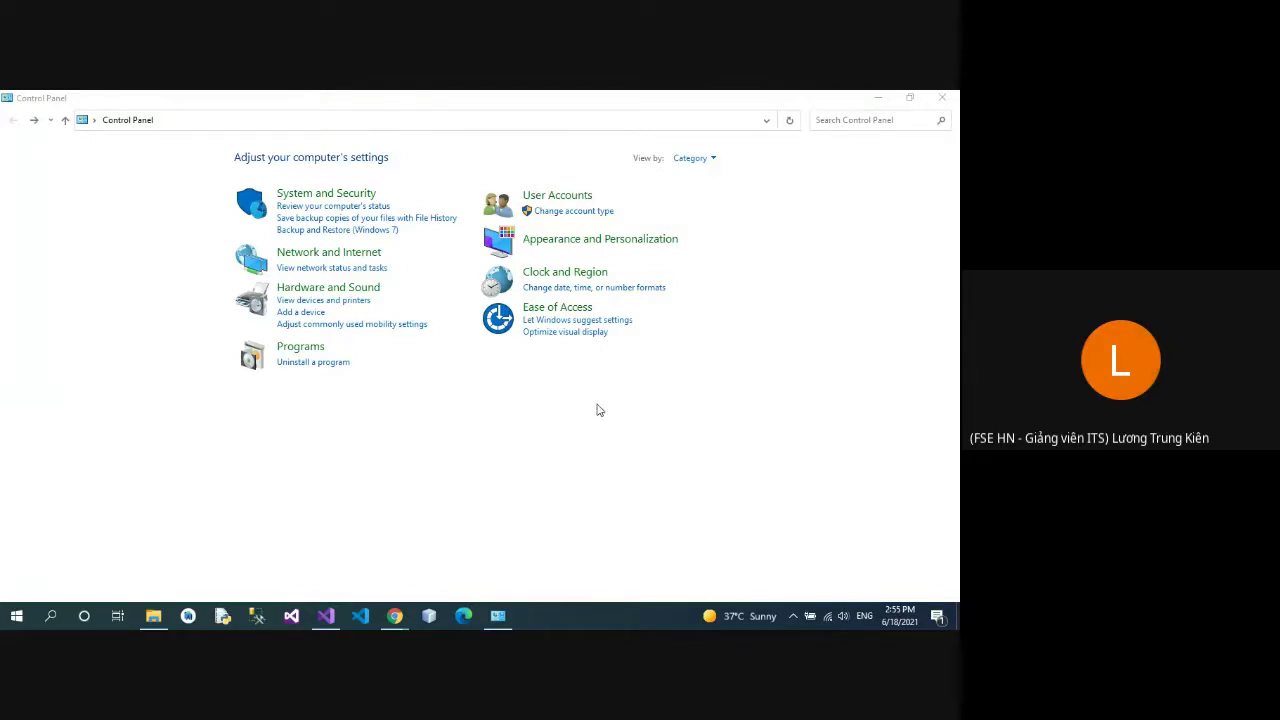
left_click(330, 197)
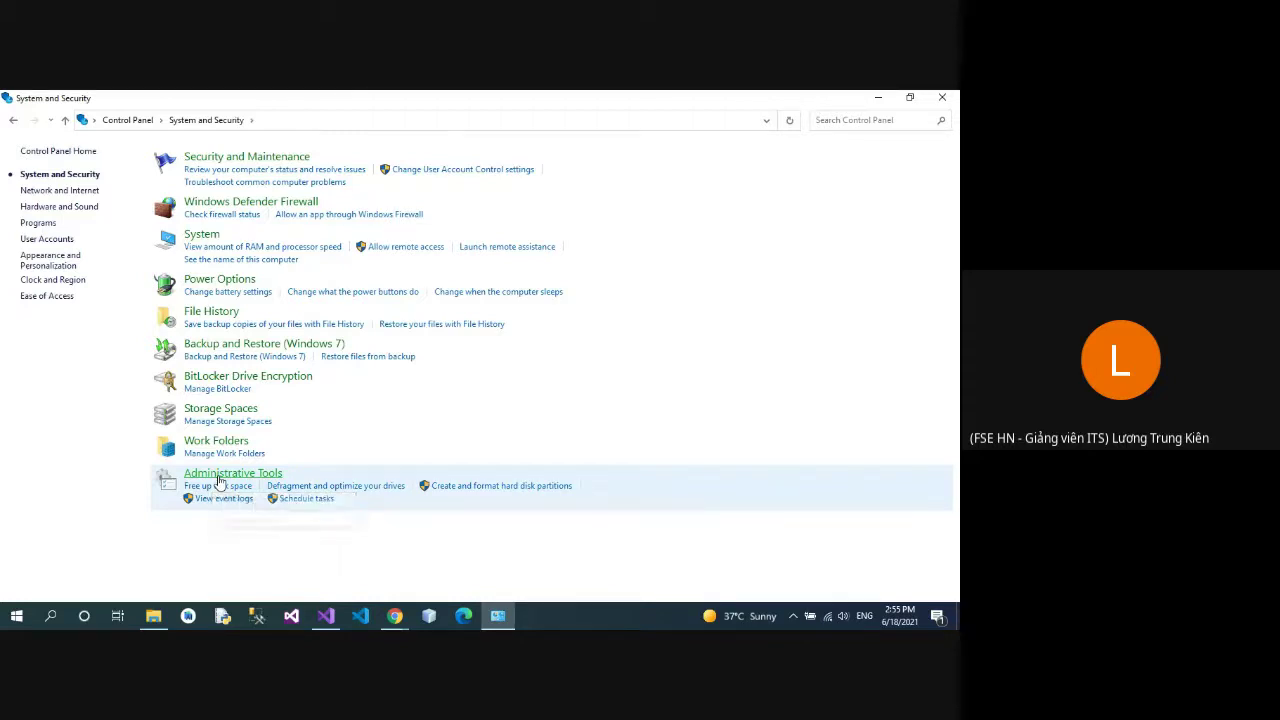
left_click(219, 478)
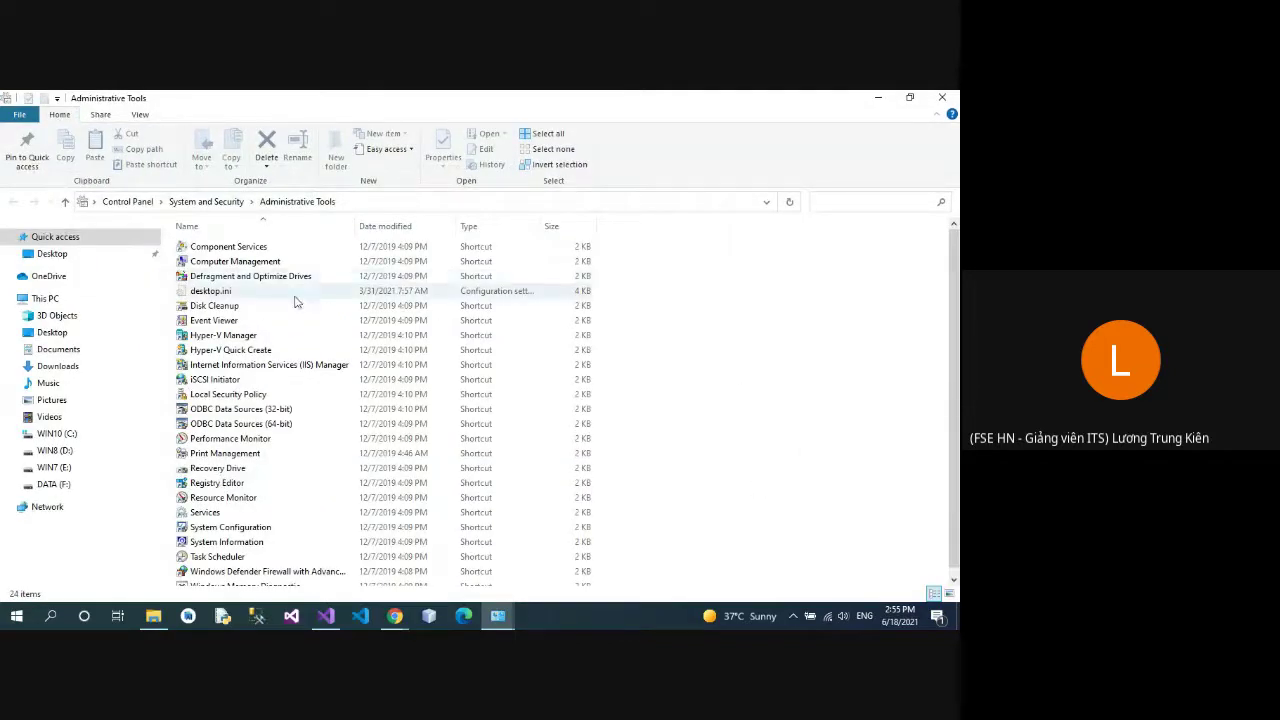
left_click(243, 367)
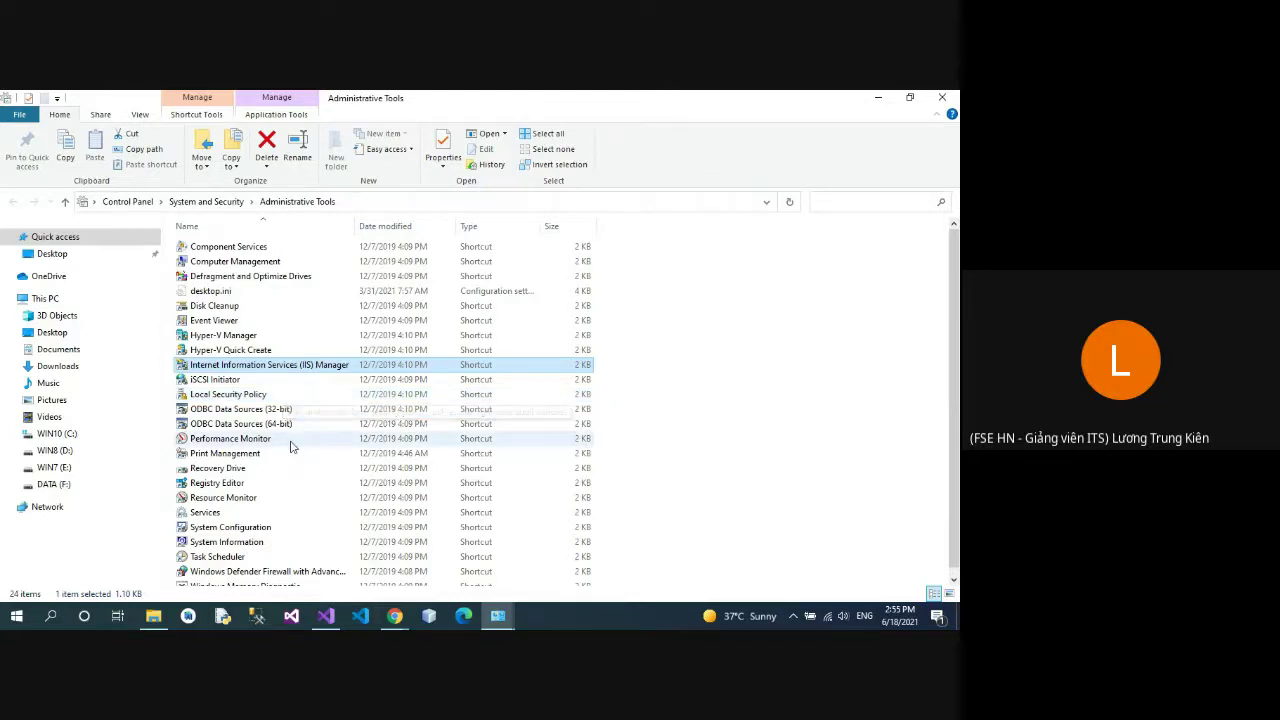
double_click(280, 366)
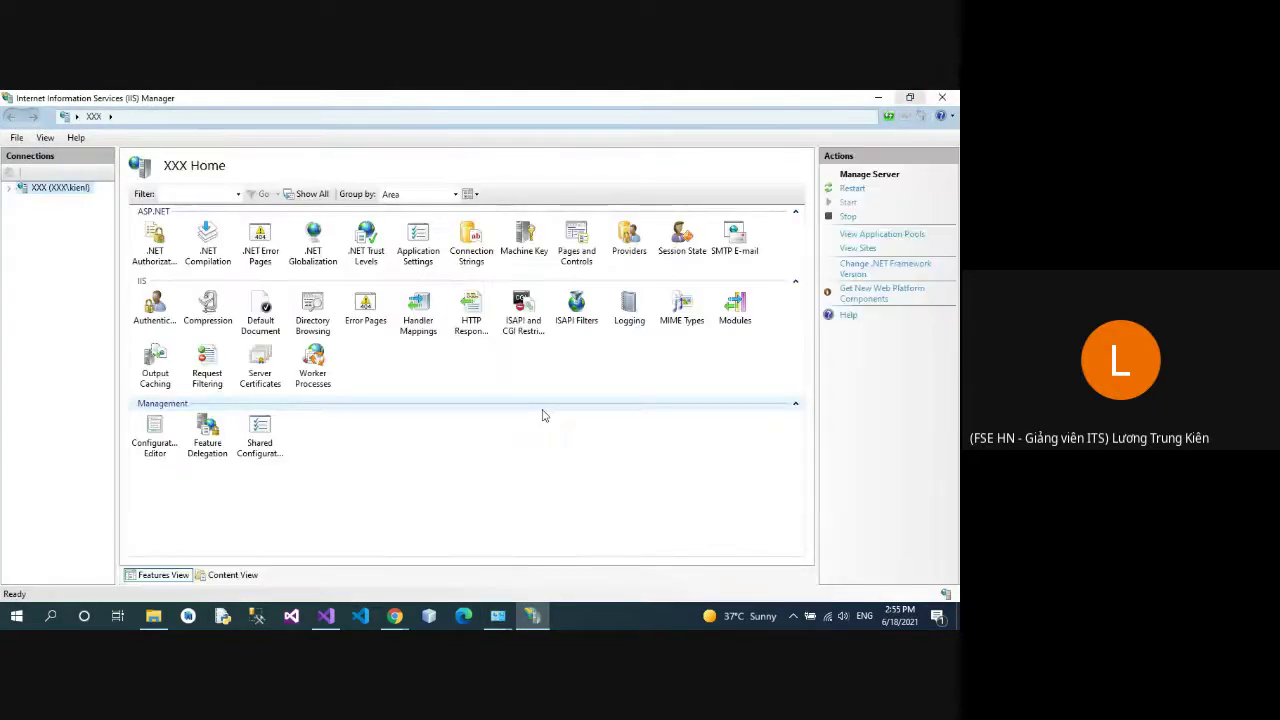
Step: Expand the server node in IIS Manager and display its list of sites
left_click(9, 188)
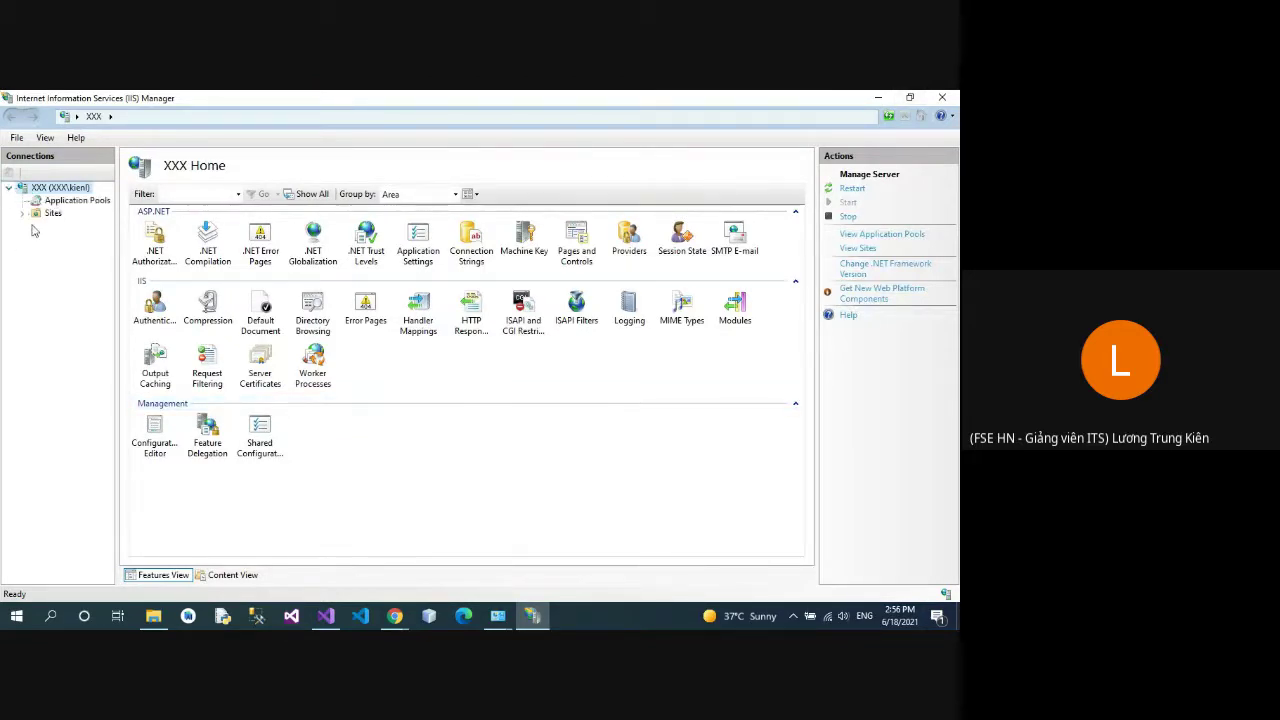
left_click(22, 214)
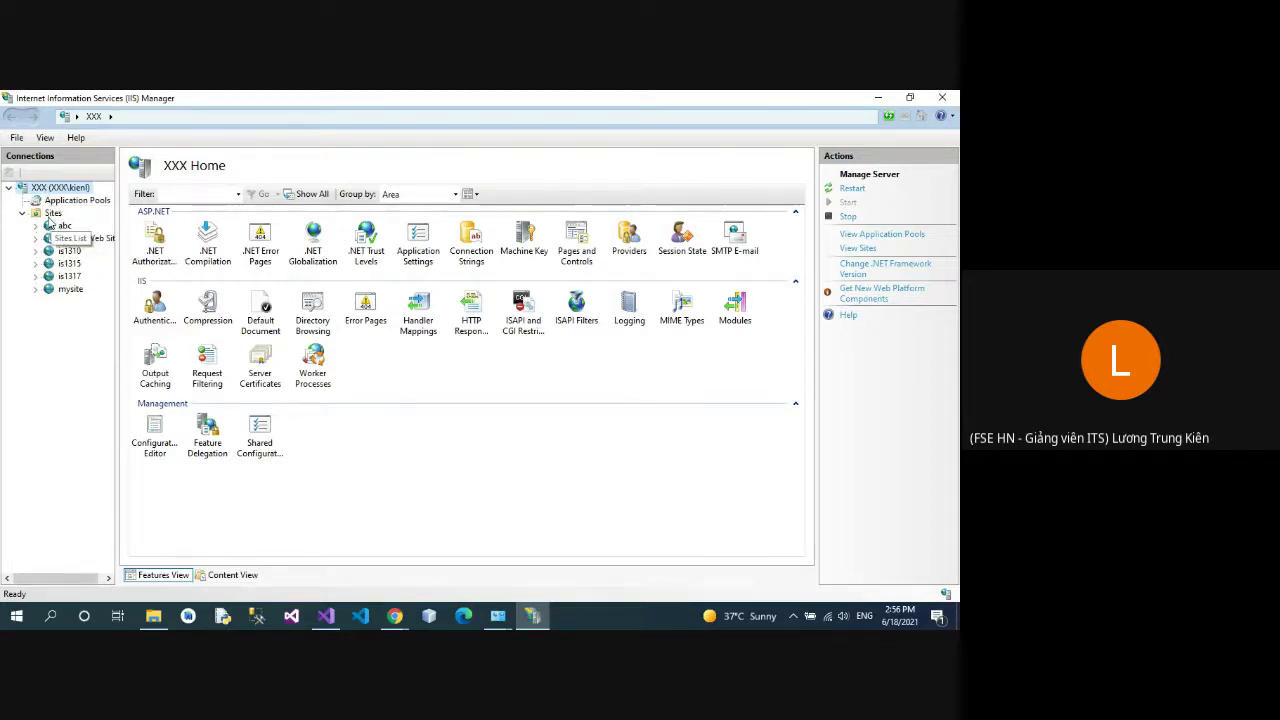
left_click(50, 214)
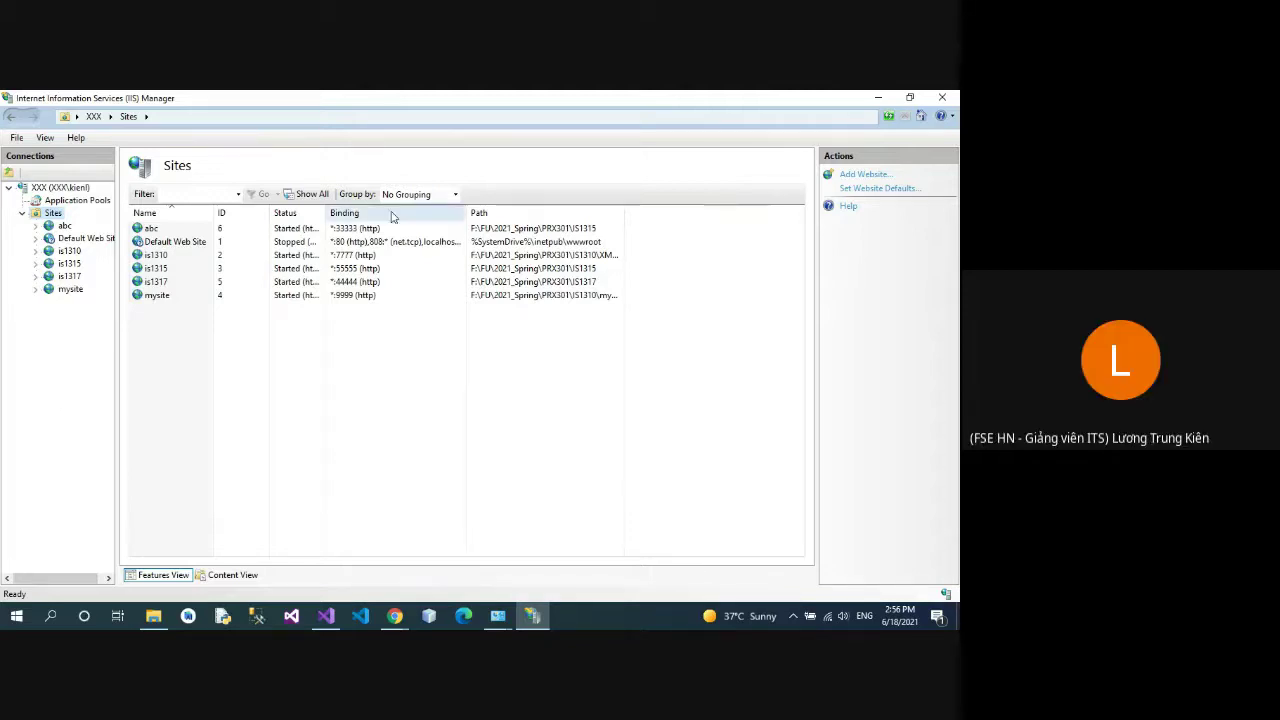
Step: Switch to File Explorer and open the SE1431 folder under FU, 2021_Summer, PRN292 on the DATA (F:) drive
left_click(153, 615)
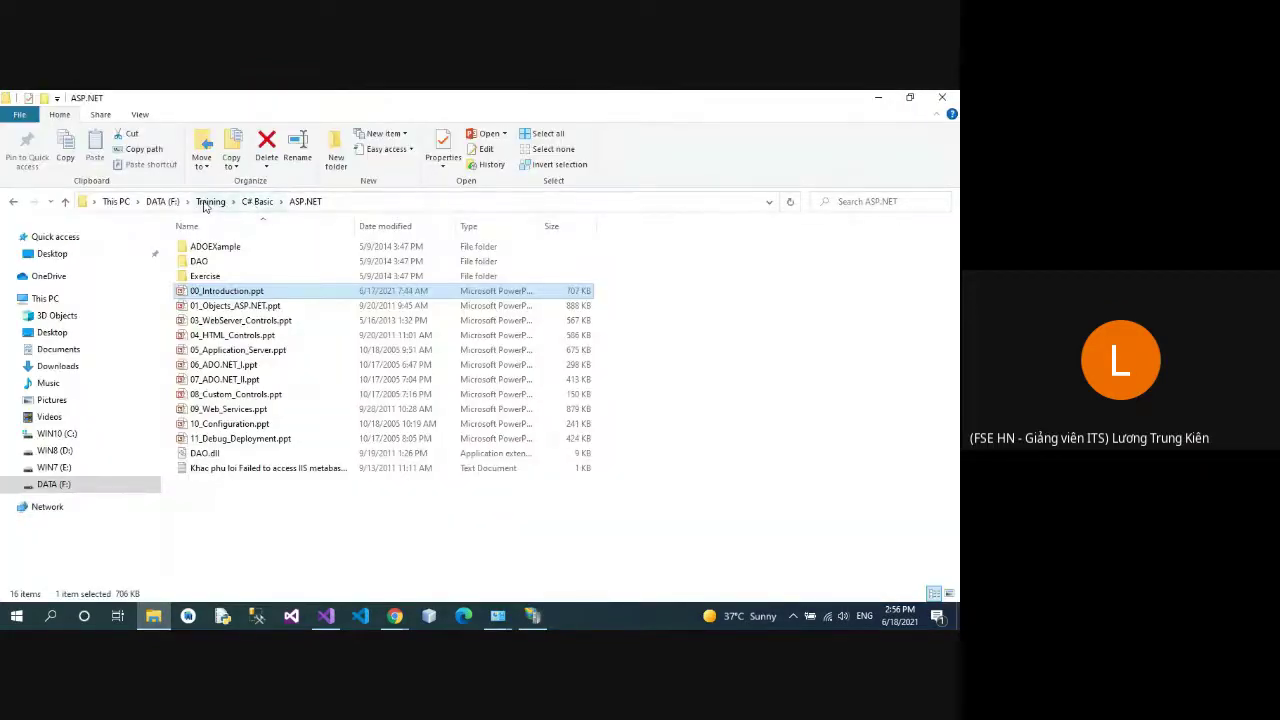
left_click(176, 203)
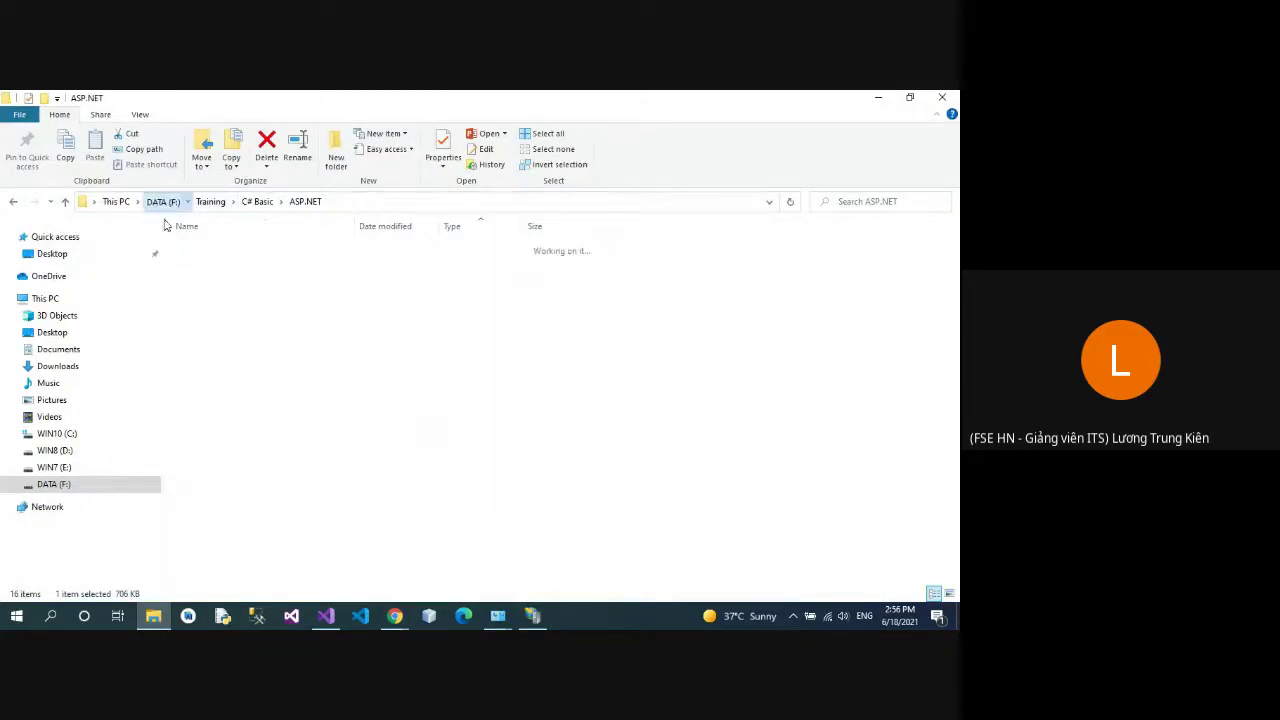
left_click(207, 356)
double_click(207, 356)
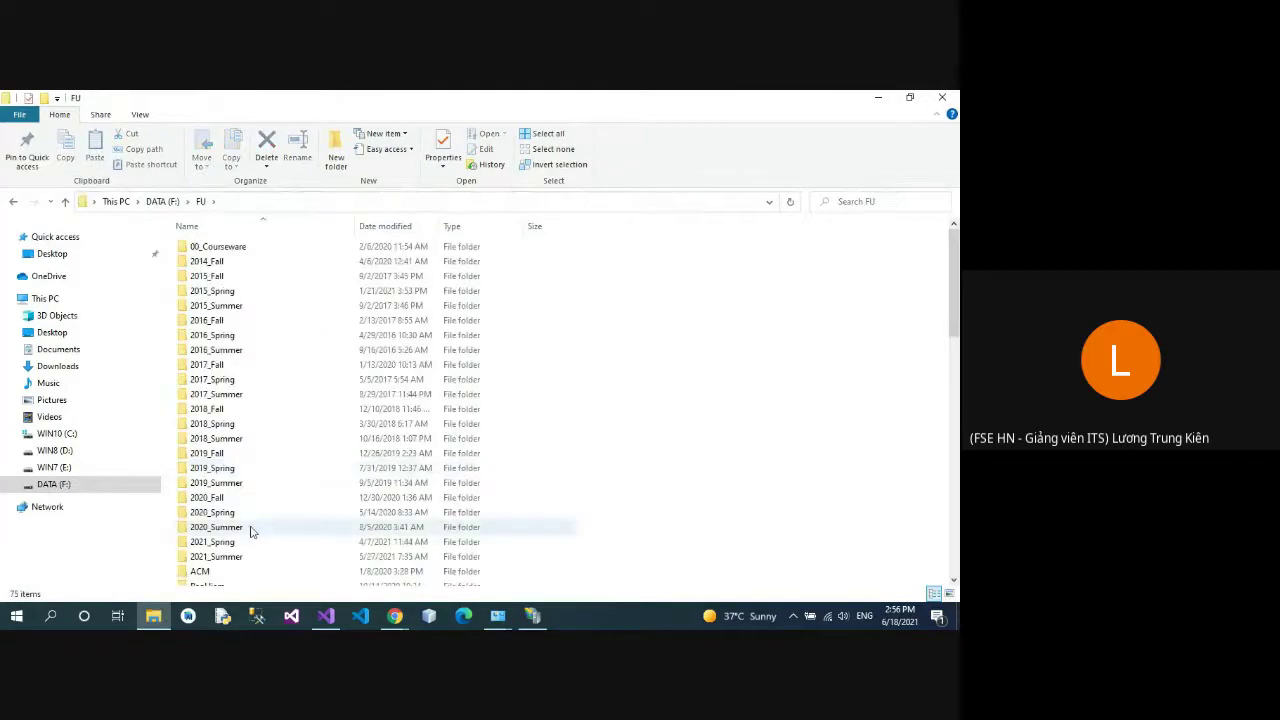
double_click(262, 557)
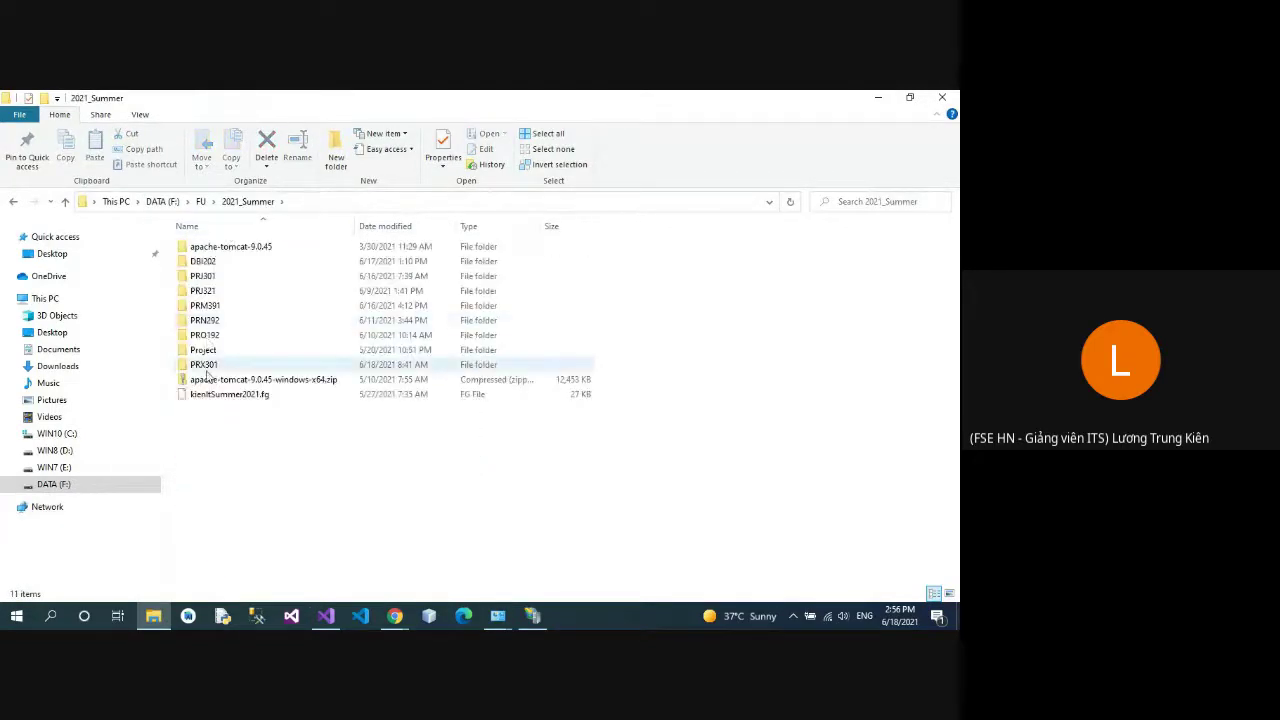
left_click(212, 322)
double_click(213, 323)
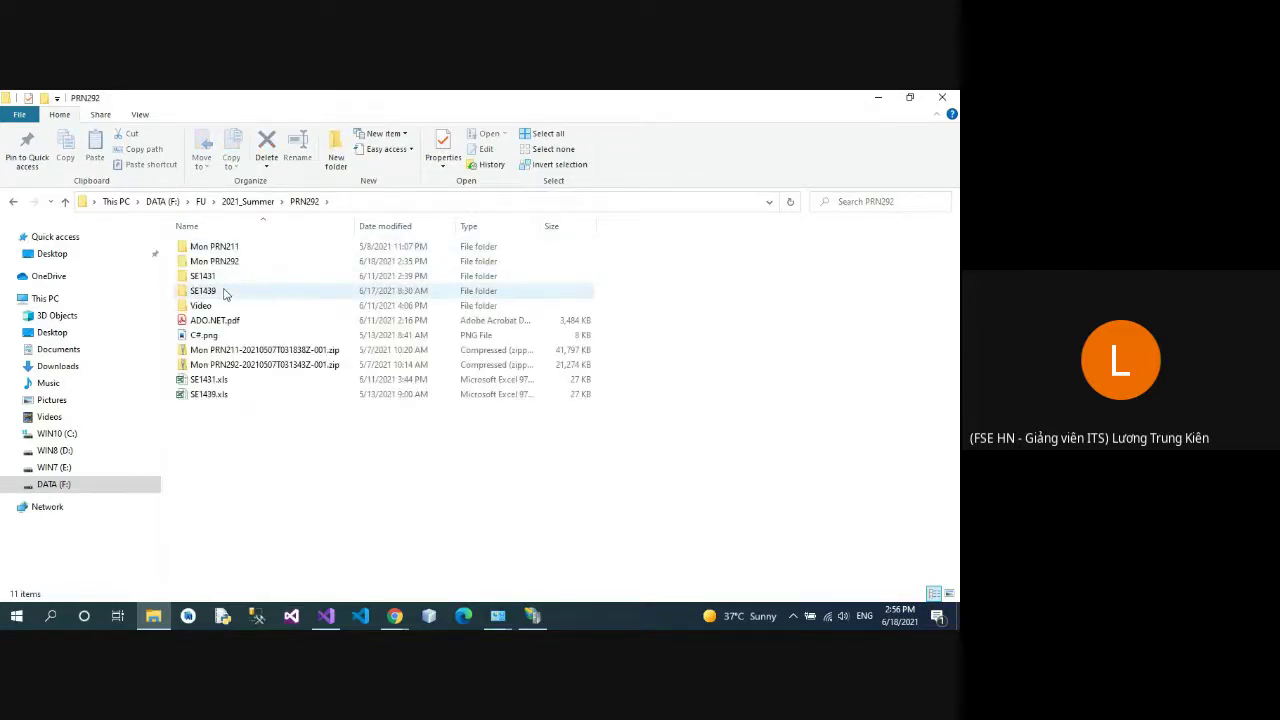
double_click(224, 292)
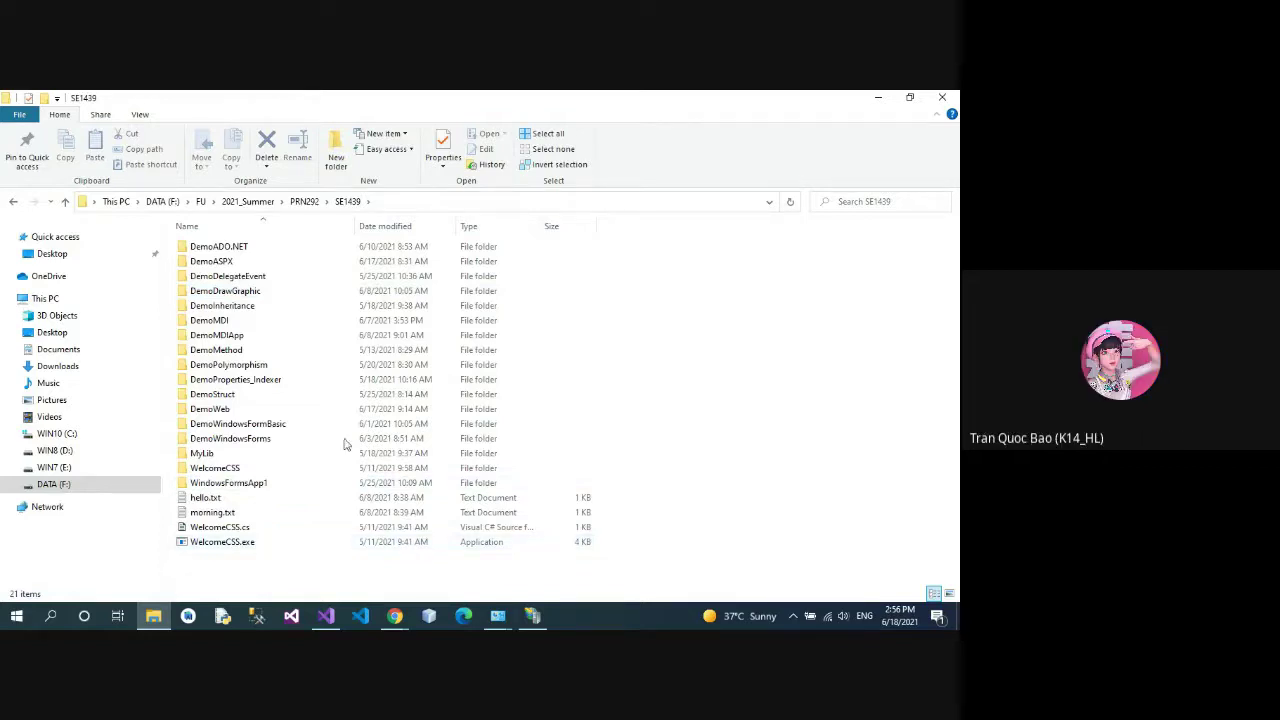
left_click(13, 202)
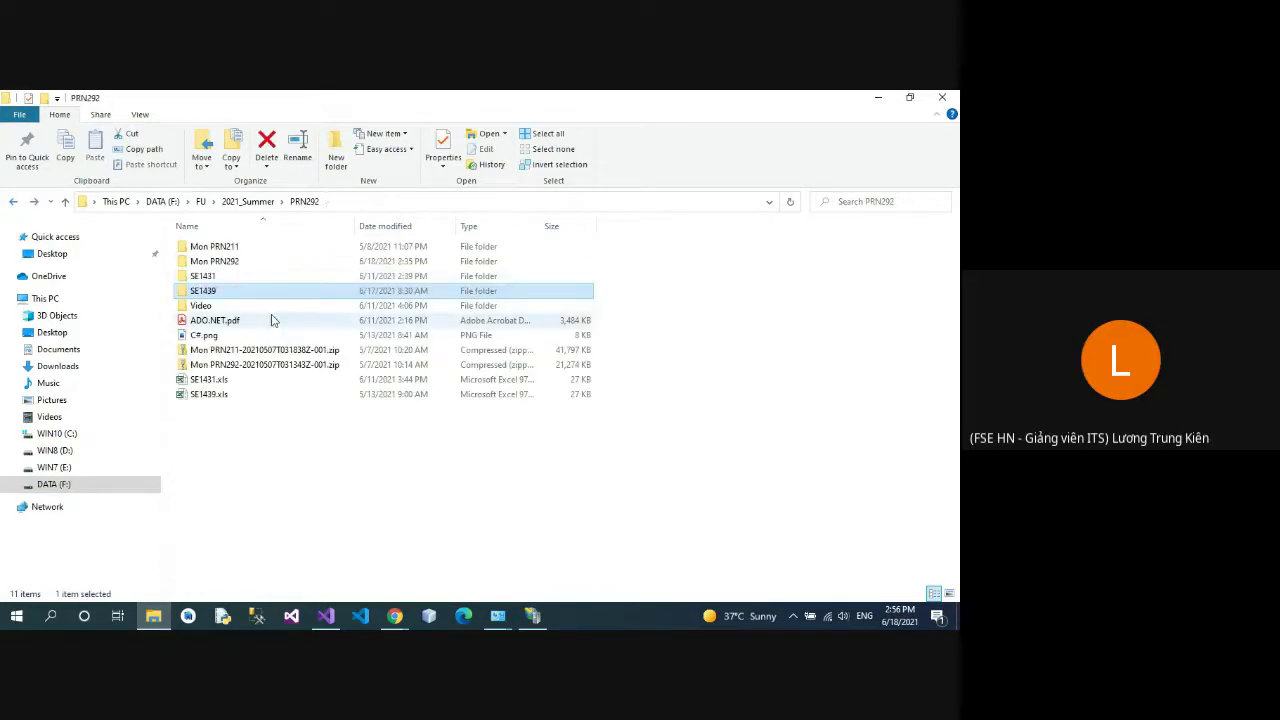
double_click(225, 284)
Step: Create a new folder named DemoWeb inside SE1431
right_click(356, 520)
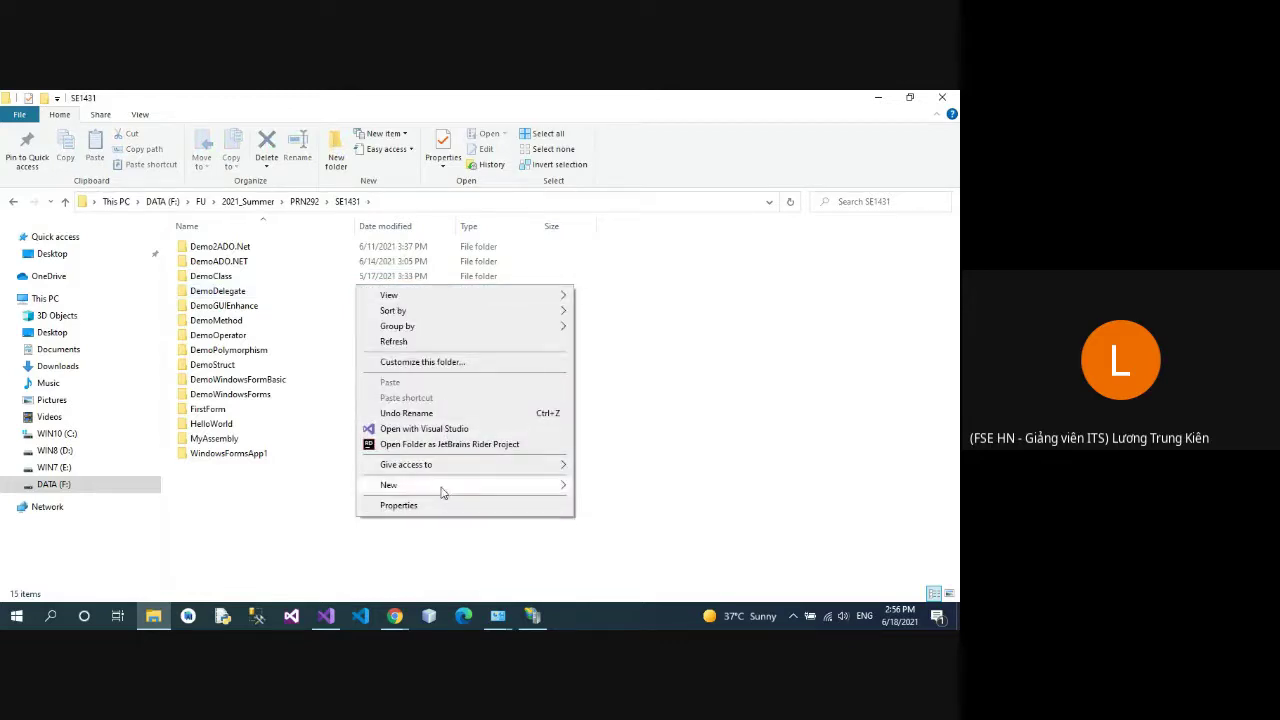
mouse_move(446, 490)
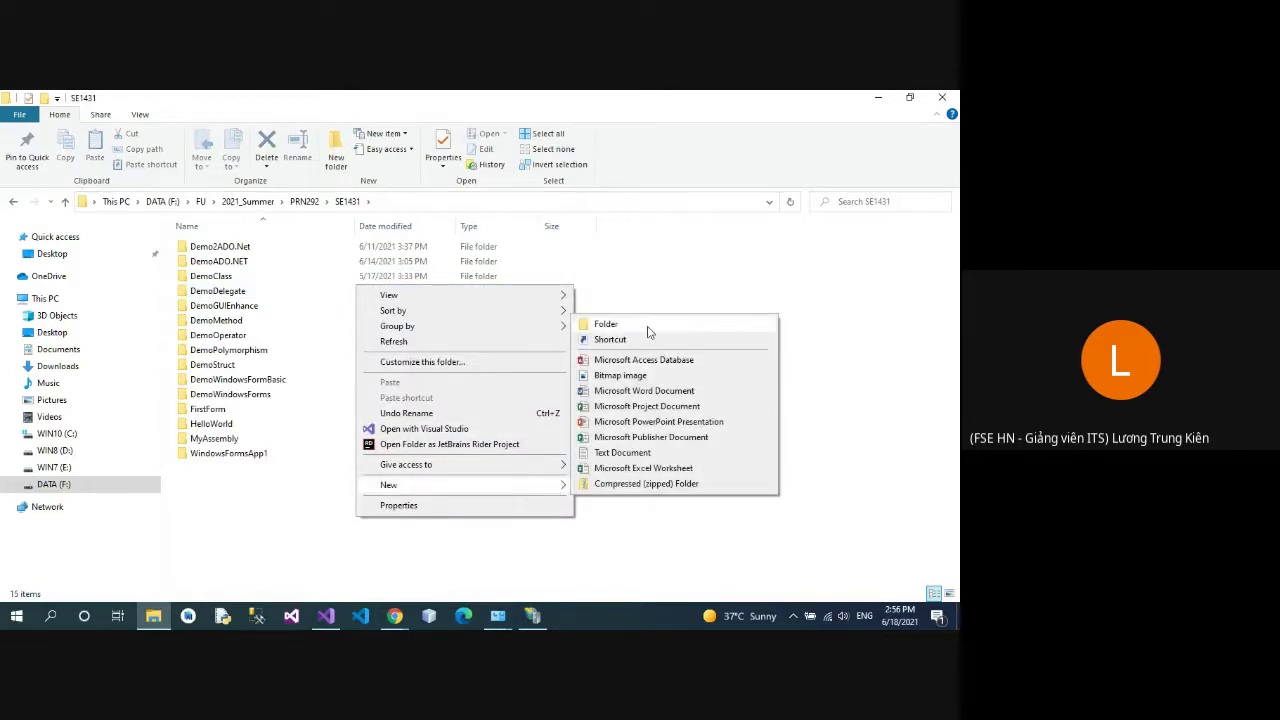
left_click(610, 324)
type("De")
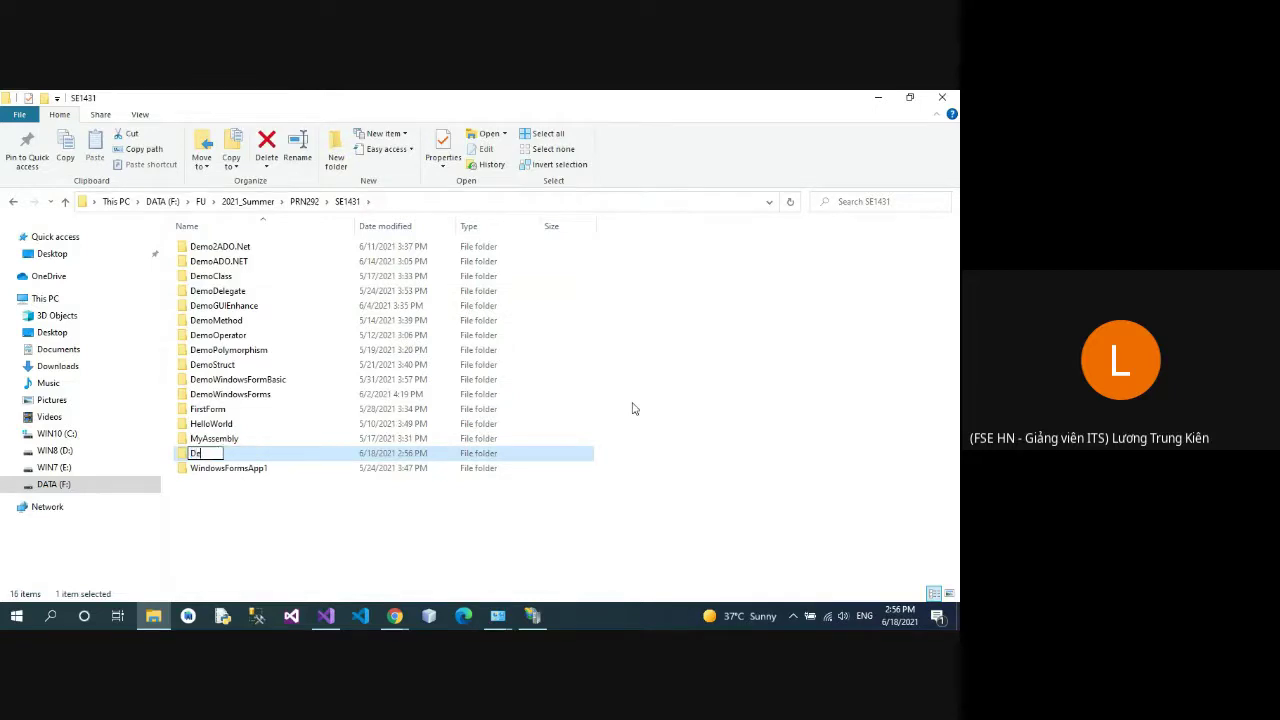
type("moWeb")
key("Return")
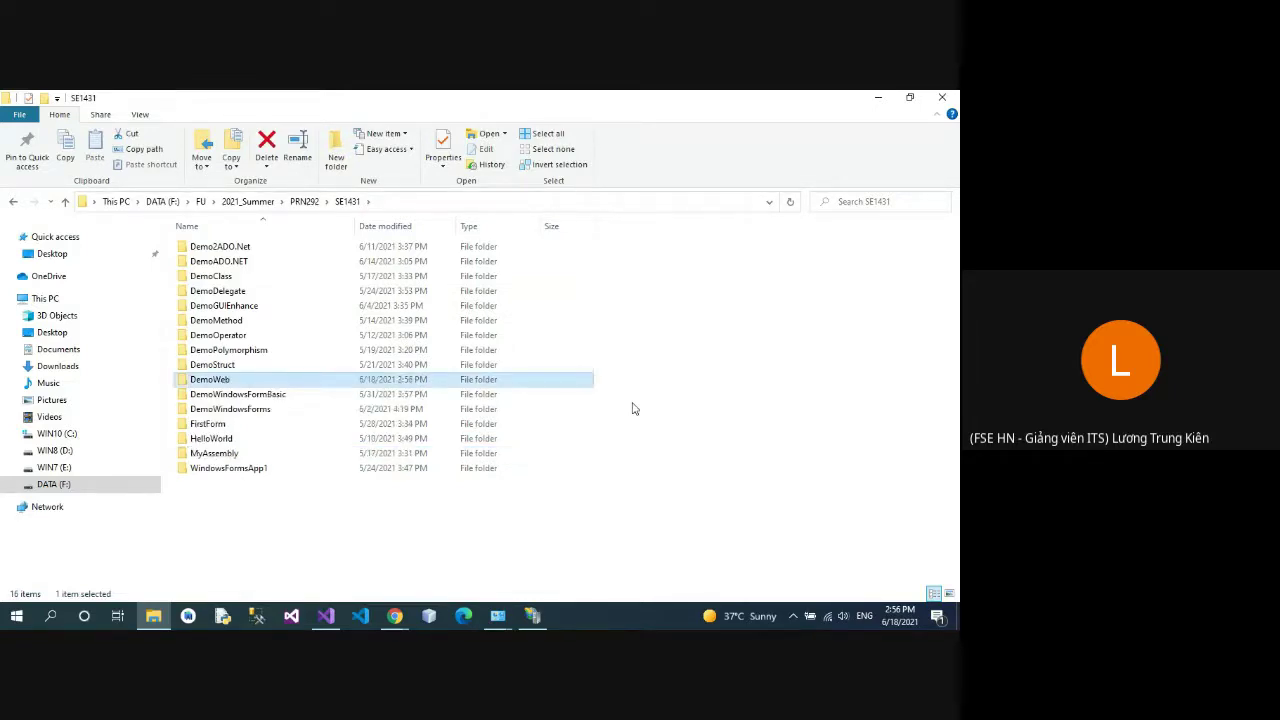
Step: Open the DemoWeb folder and create a new text document in it
double_click(226, 381)
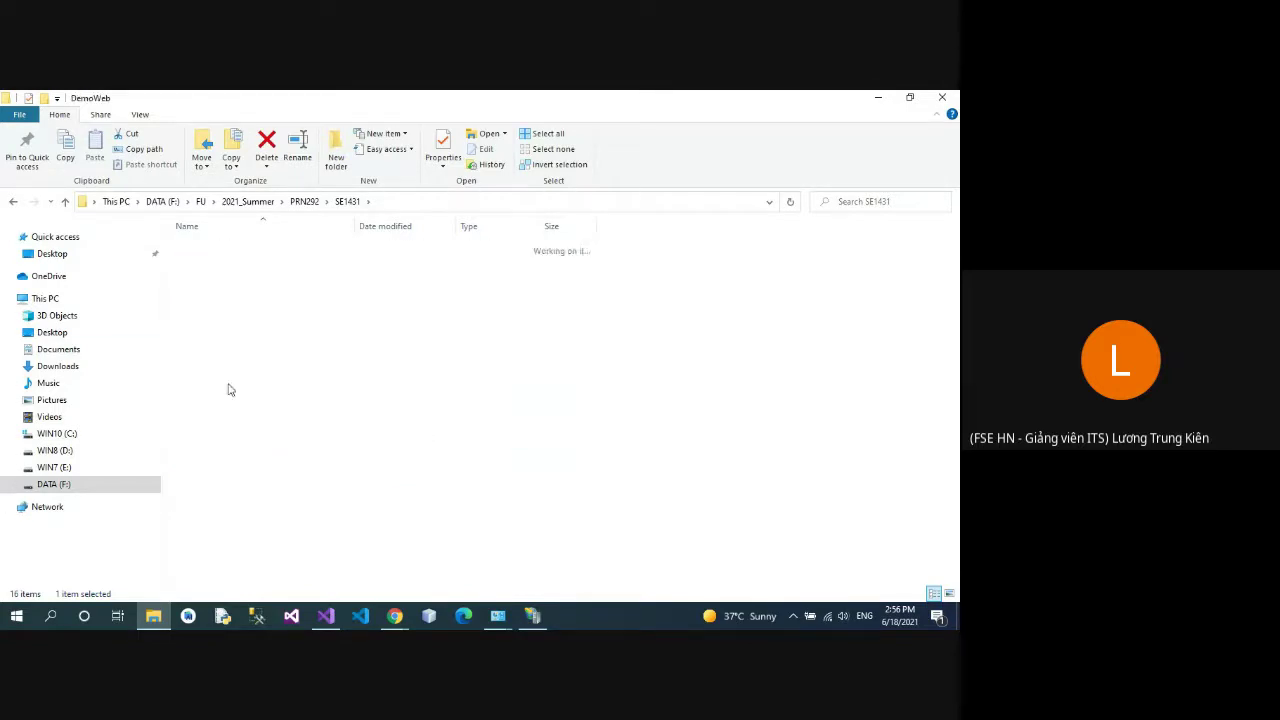
right_click(310, 343)
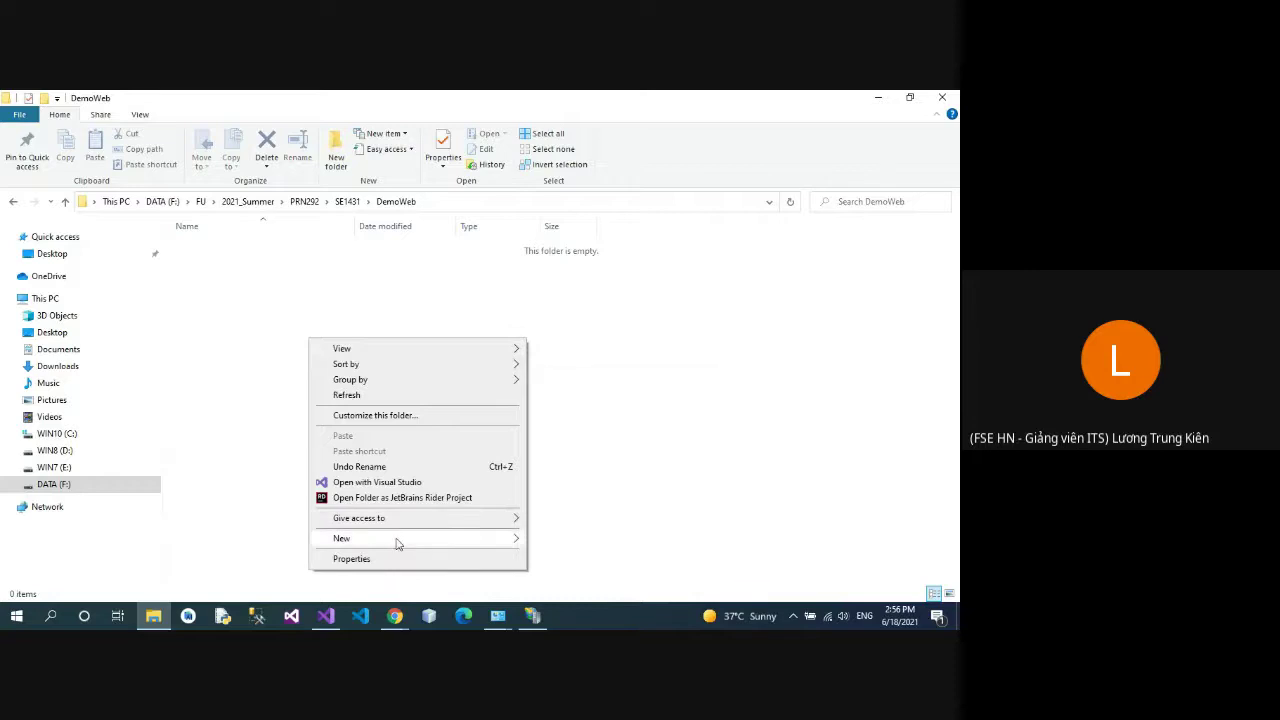
mouse_move(396, 540)
left_click(576, 507)
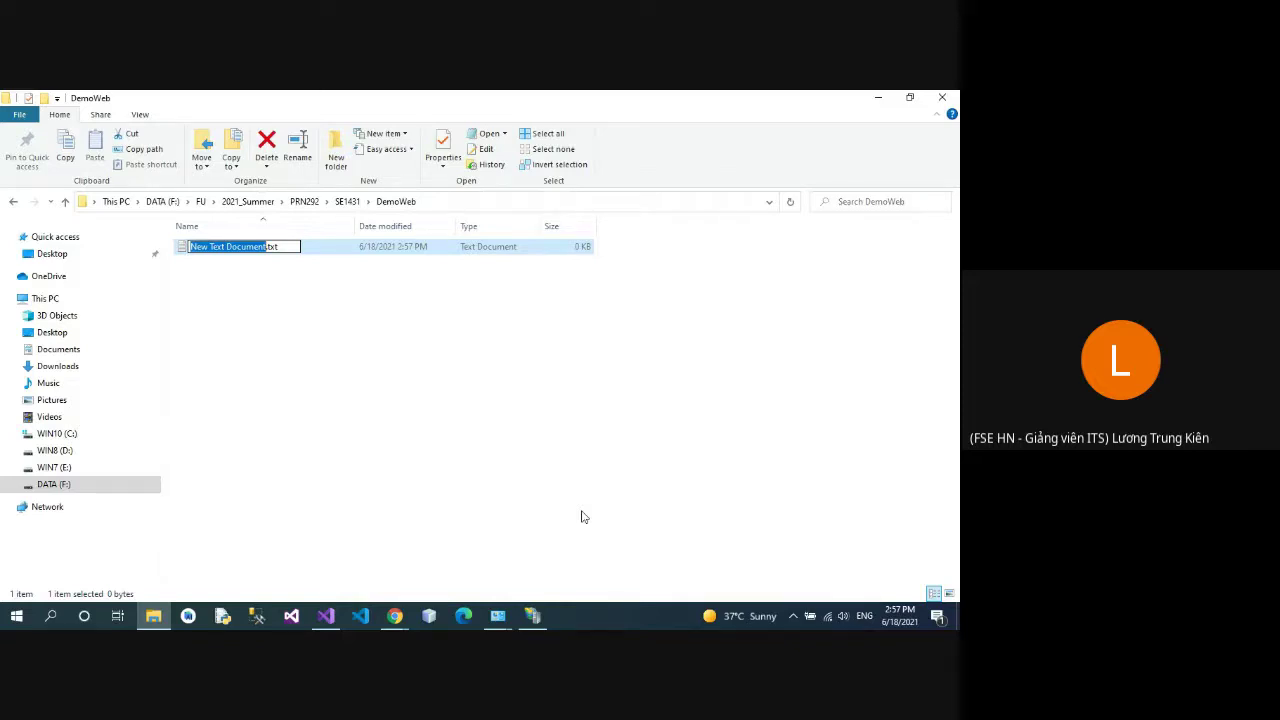
Step: Rename the new text document as Welcome.html, accepting the extension change, and open it for editing in Notepad++
type("Welcom")
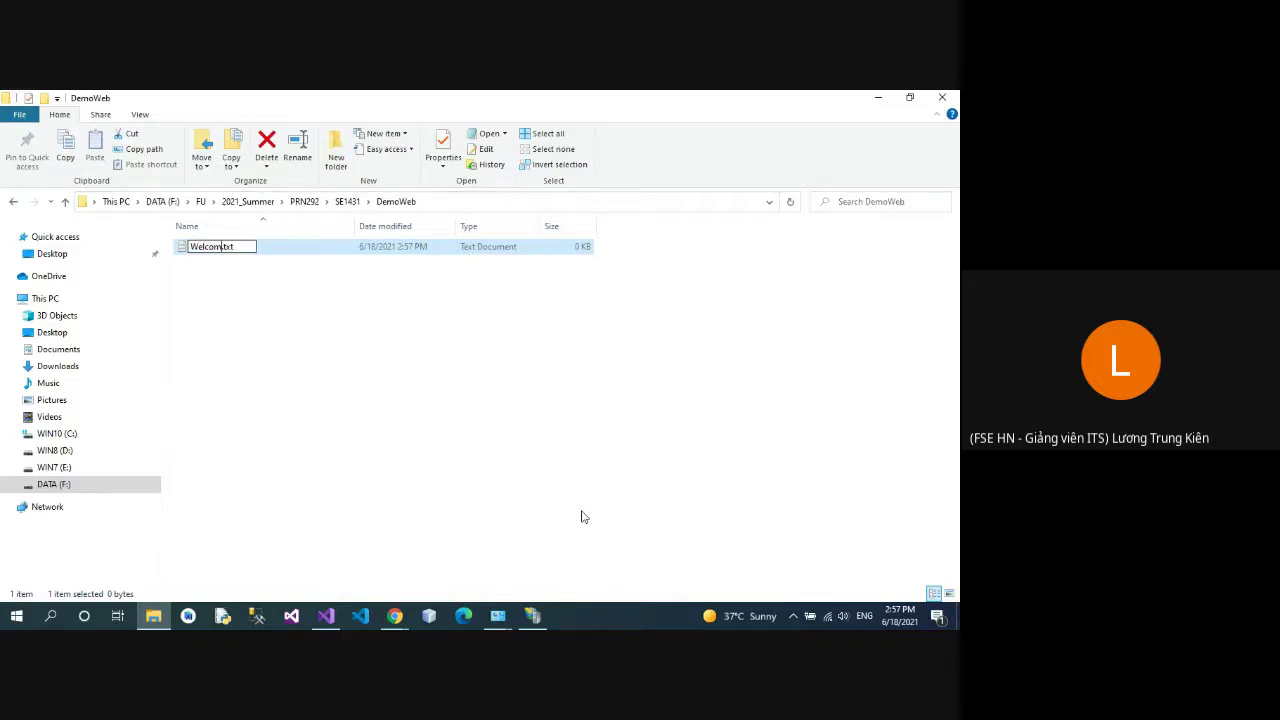
type("e")
key("BackSpace")
key("BackSpace")
key("BackSpace")
key("BackSpace")
type("html")
key("Return")
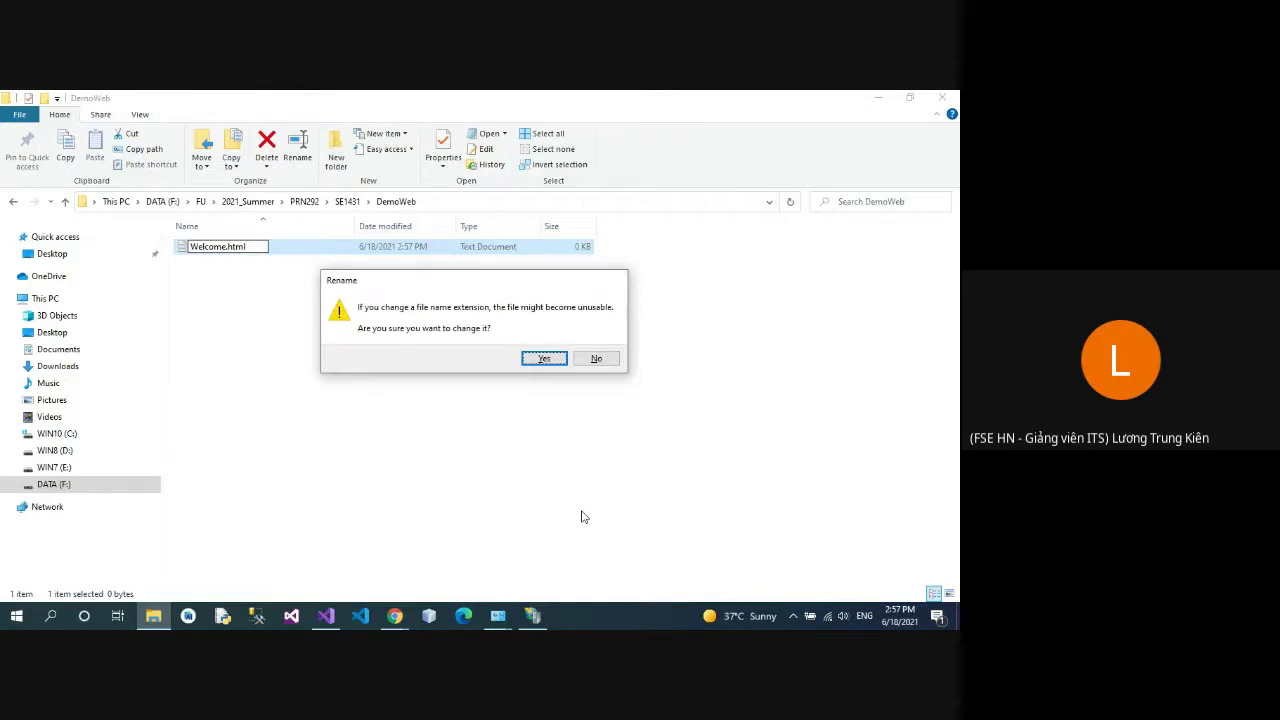
key("Return")
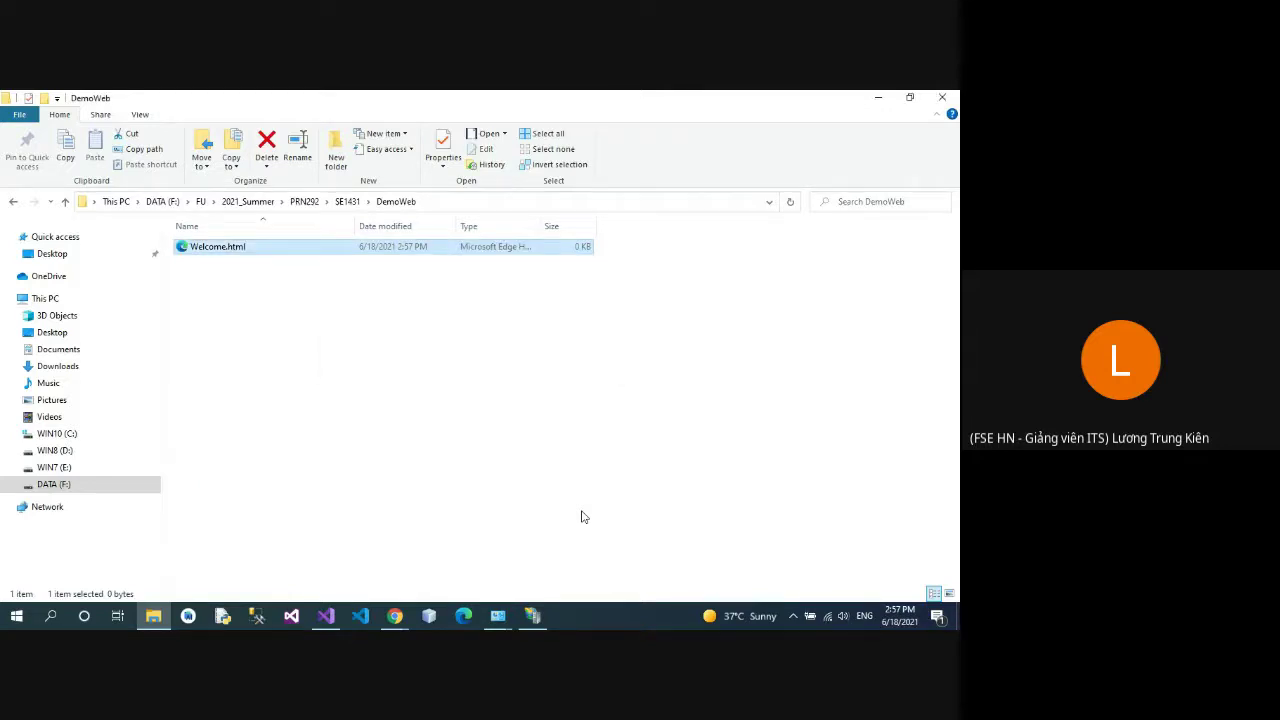
right_click(217, 250)
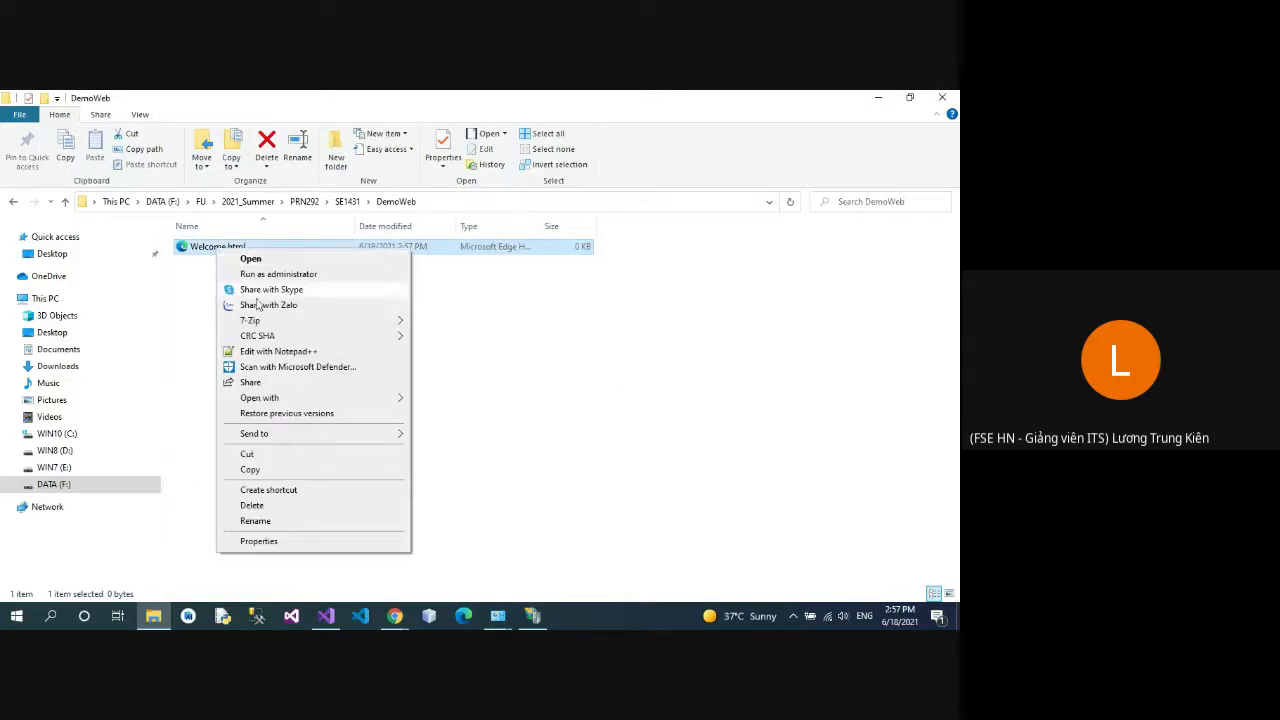
left_click(287, 351)
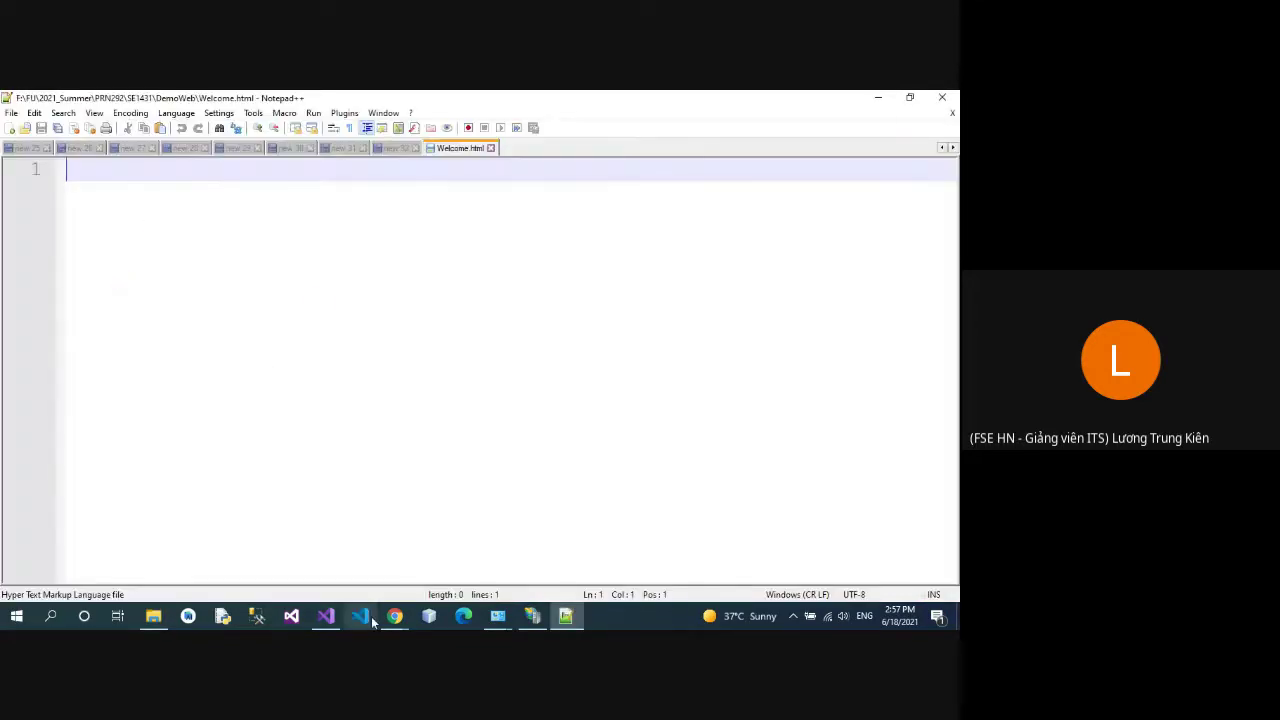
Step: Switch to Chrome and try to open w3schools.com in a new tab
mouse_move(395, 616)
left_click(320, 540)
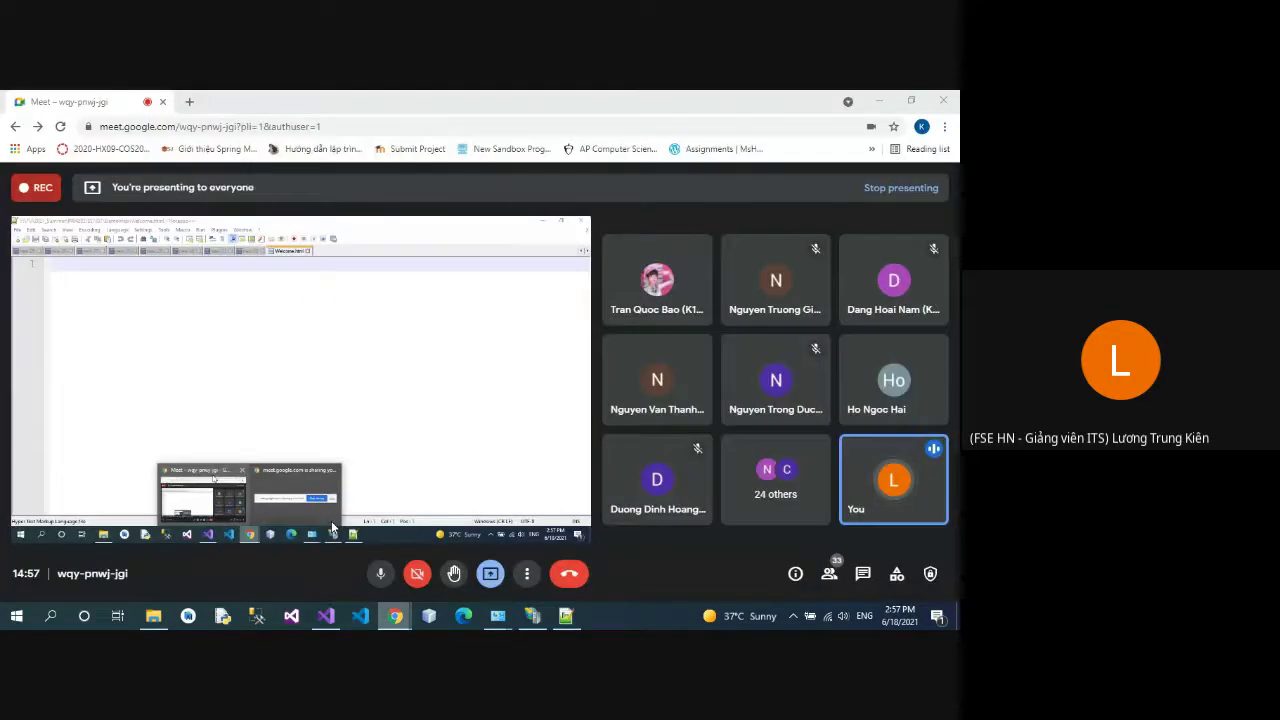
left_click(189, 101)
type("ư")
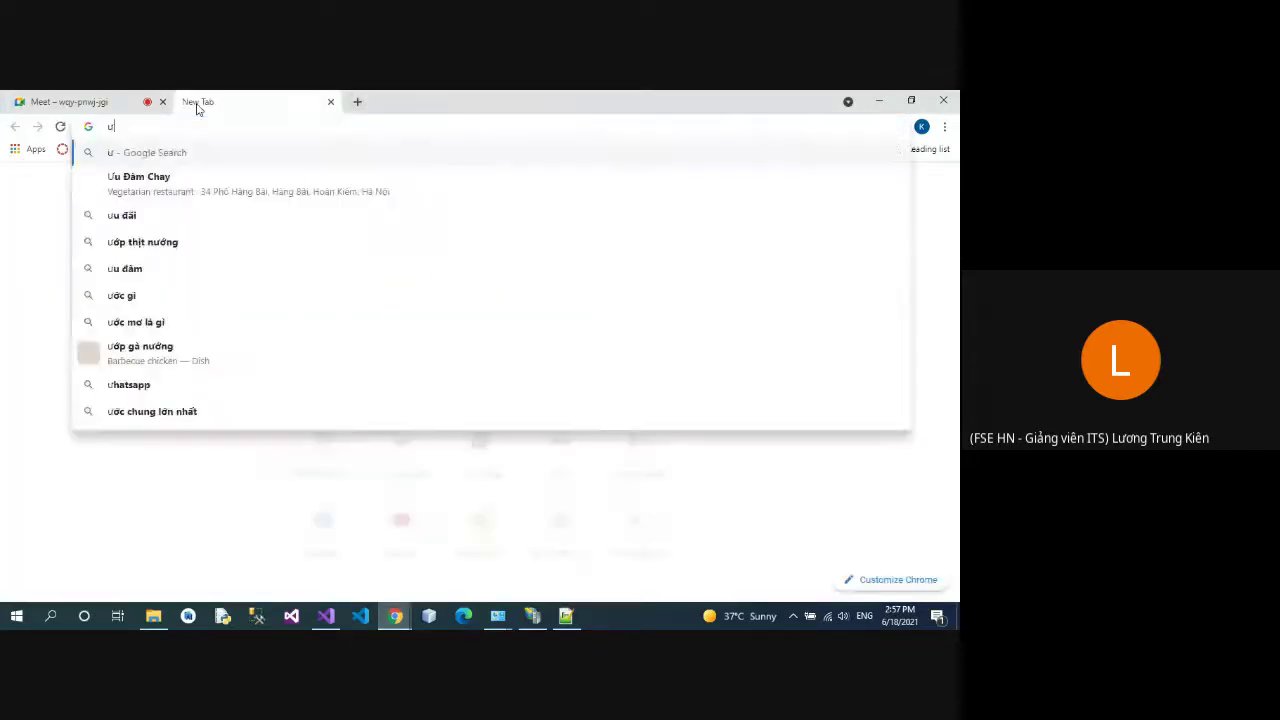
type("w")
key("Return")
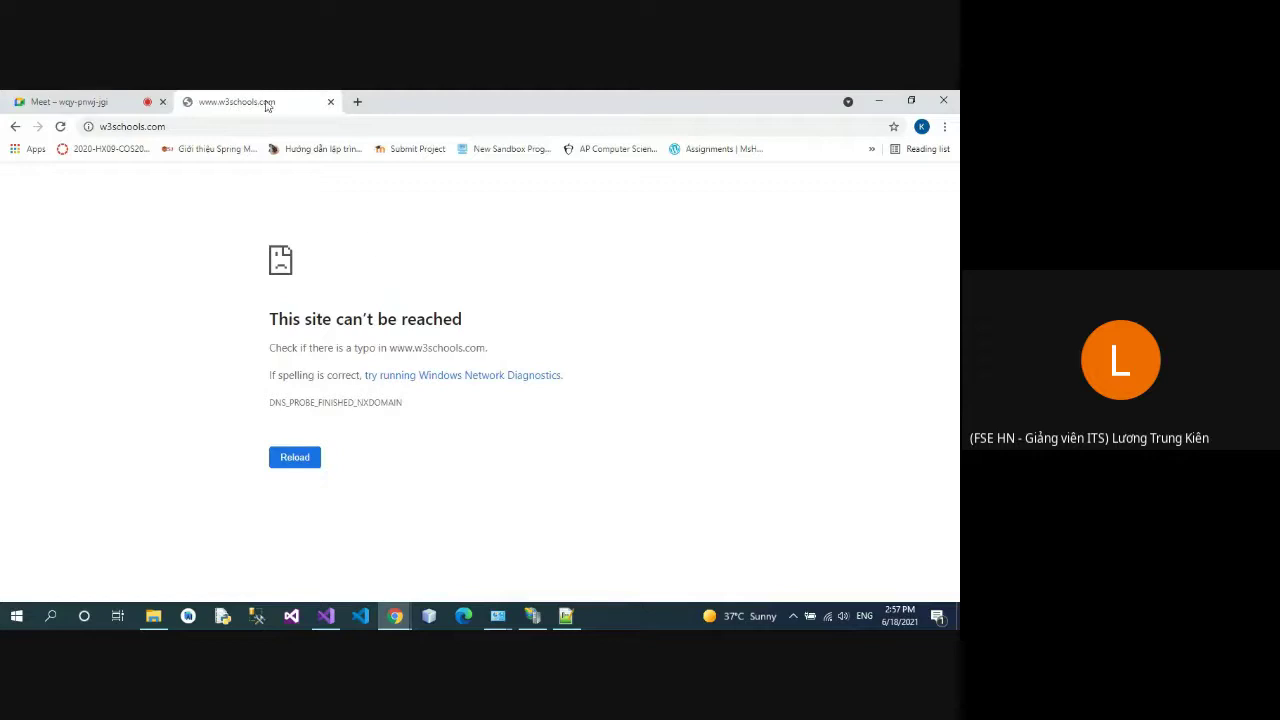
Step: Search Google for "html w3schools"
left_click(204, 127)
left_click(203, 126)
left_click(228, 126)
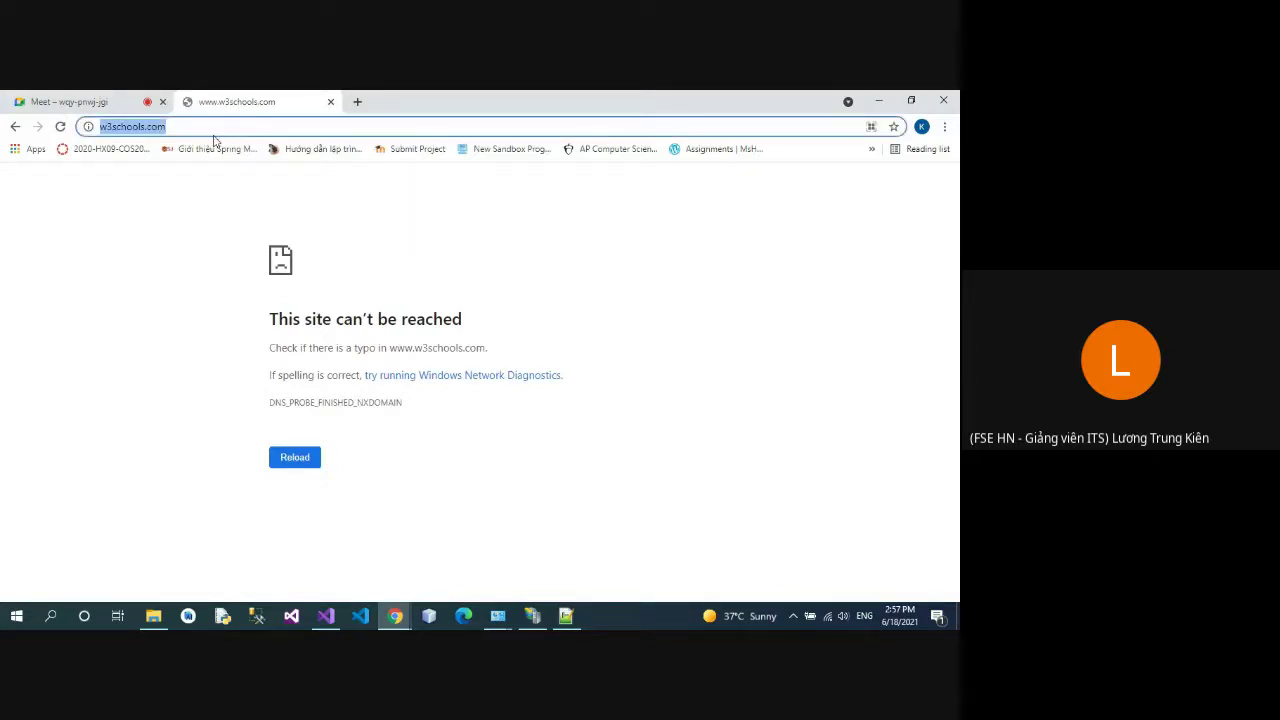
type("html")
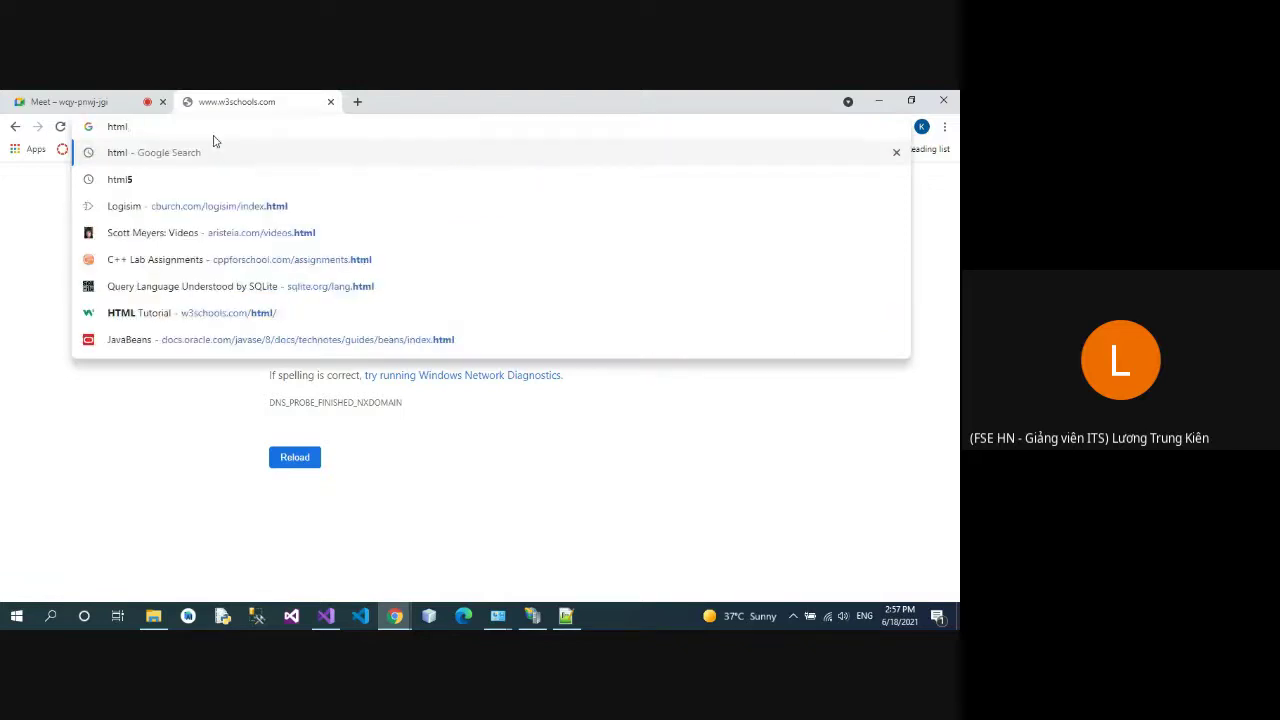
type(" w")
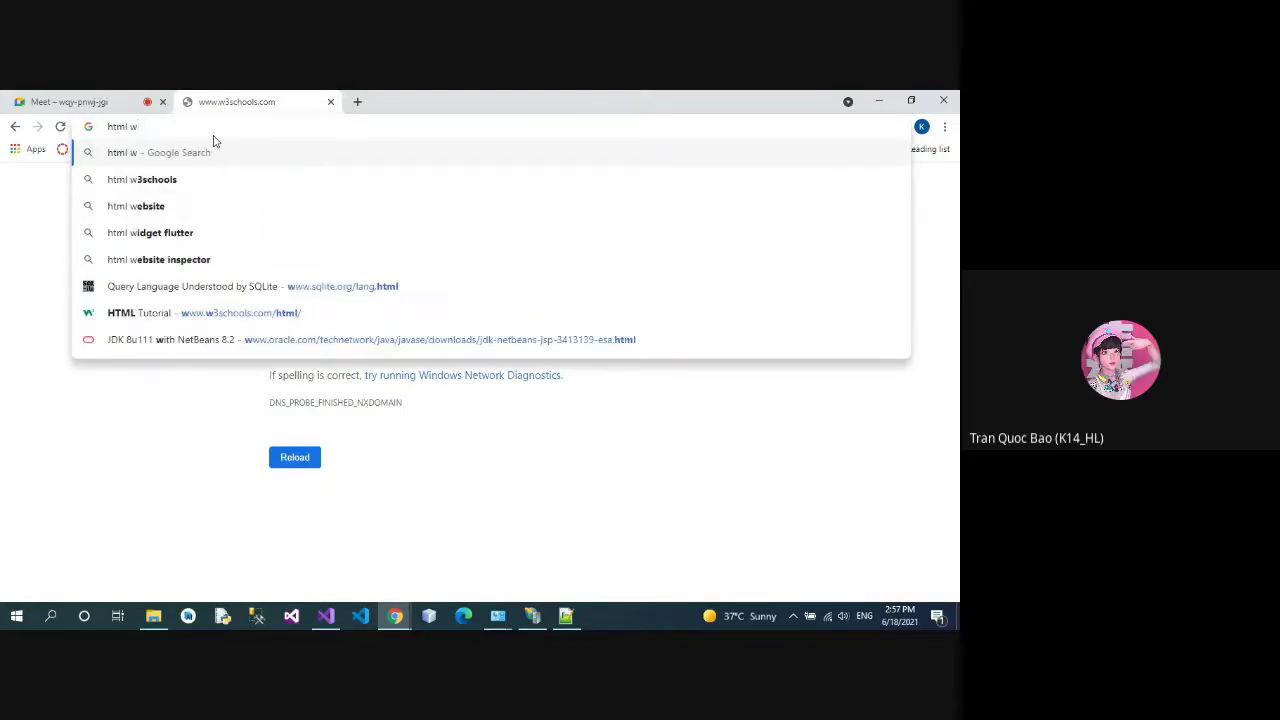
type("3")
key("Down")
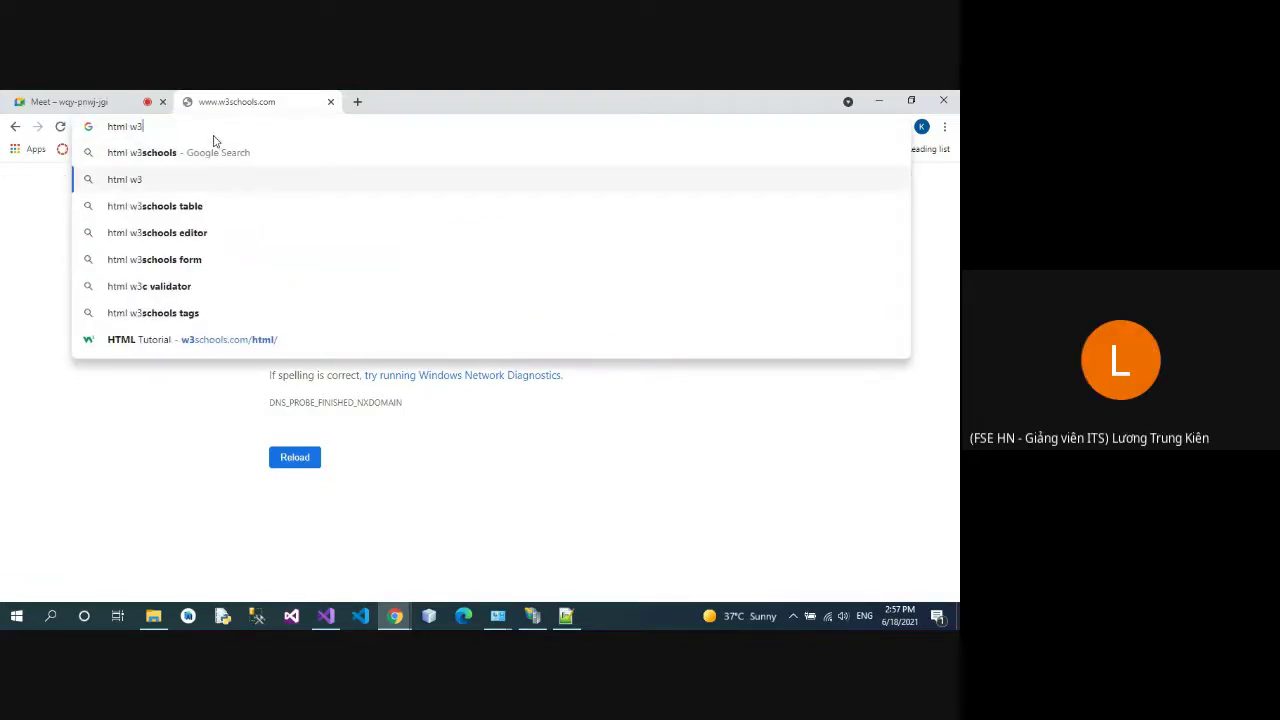
key("Down")
key("Up")
key("Up")
key("Return")
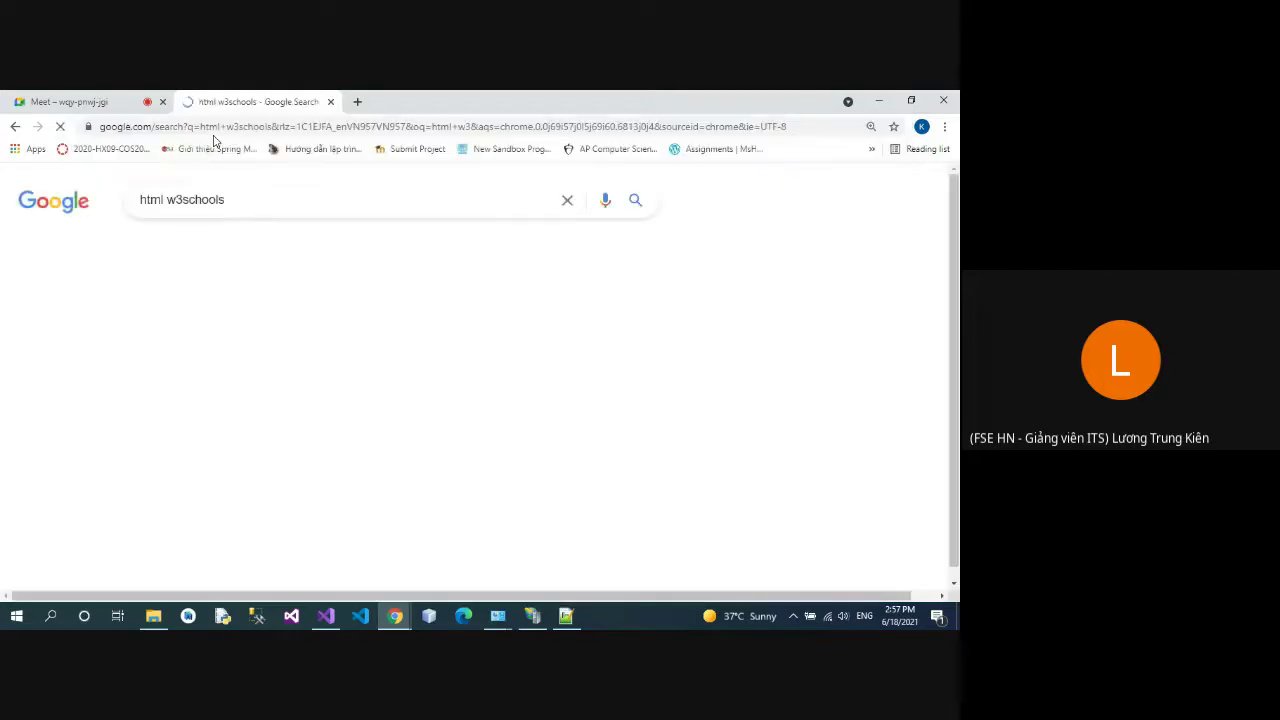
Step: Try the W3Schools HTML Tutorial, Basic and HTML Forms results in turn, returning to the search results after each
left_click(250, 331)
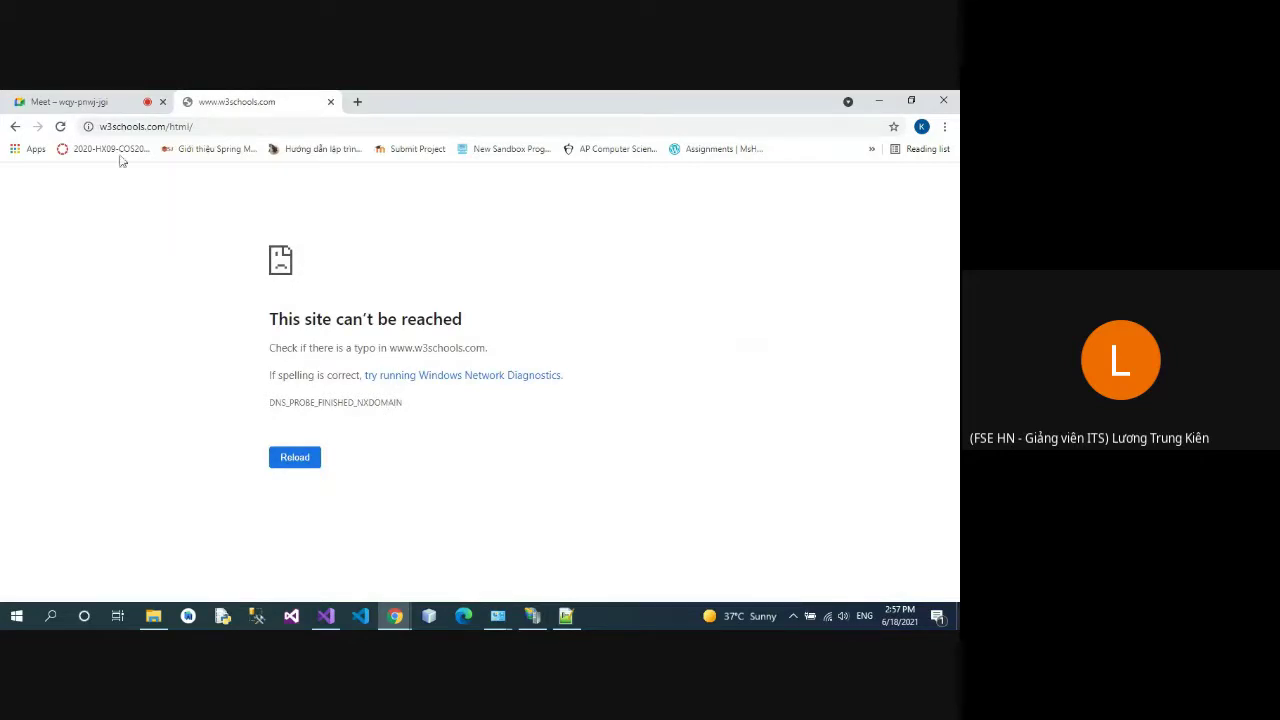
left_click(15, 127)
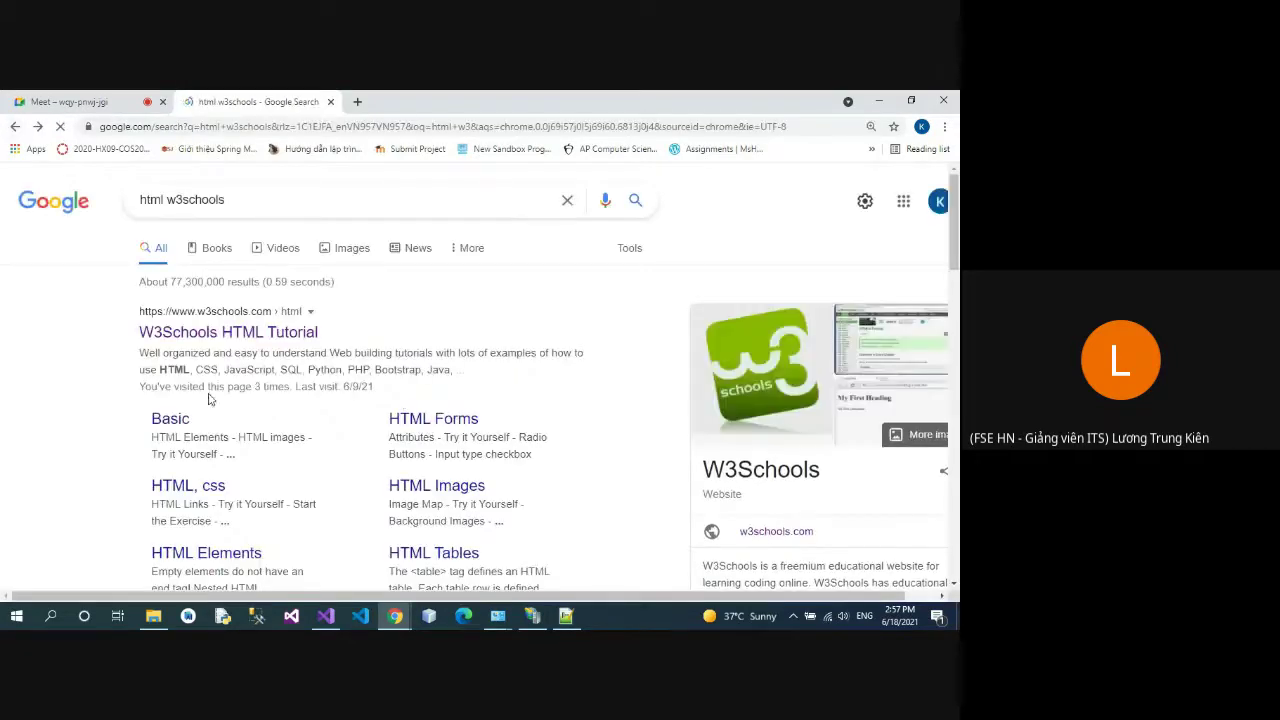
left_click(193, 420)
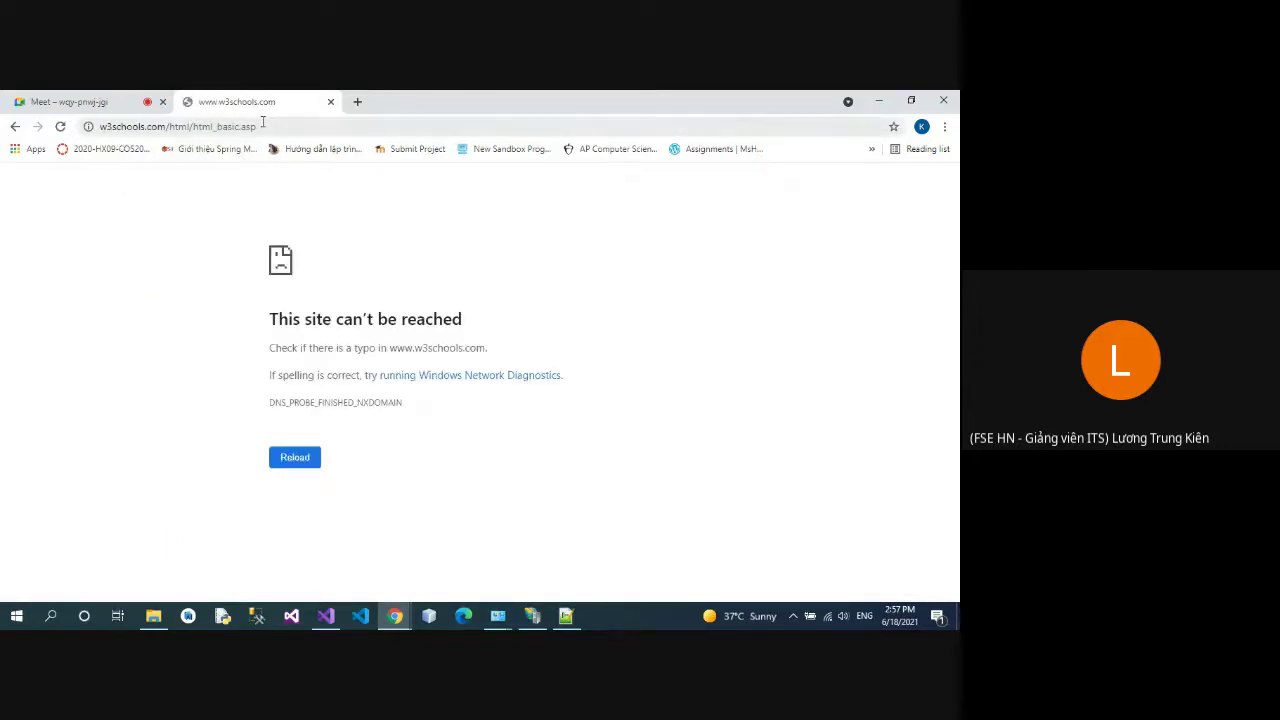
left_click(283, 123)
left_click(248, 127)
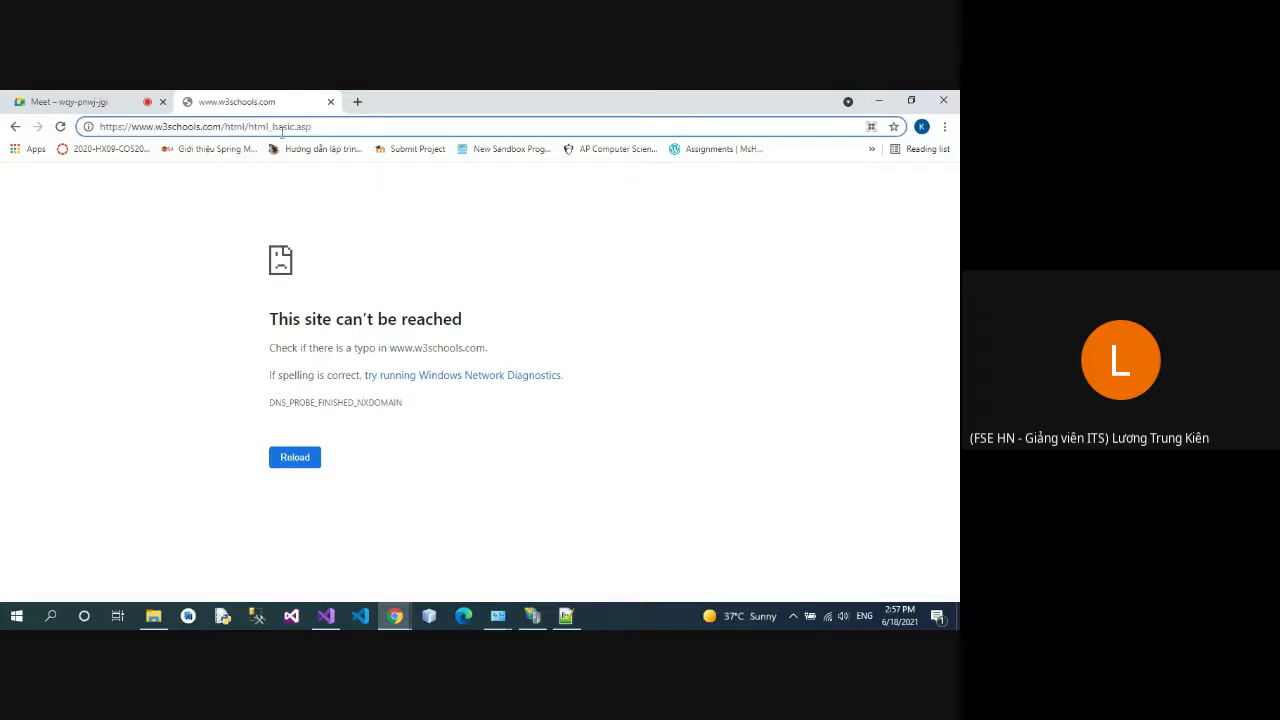
left_click_drag(298, 128, 323, 129)
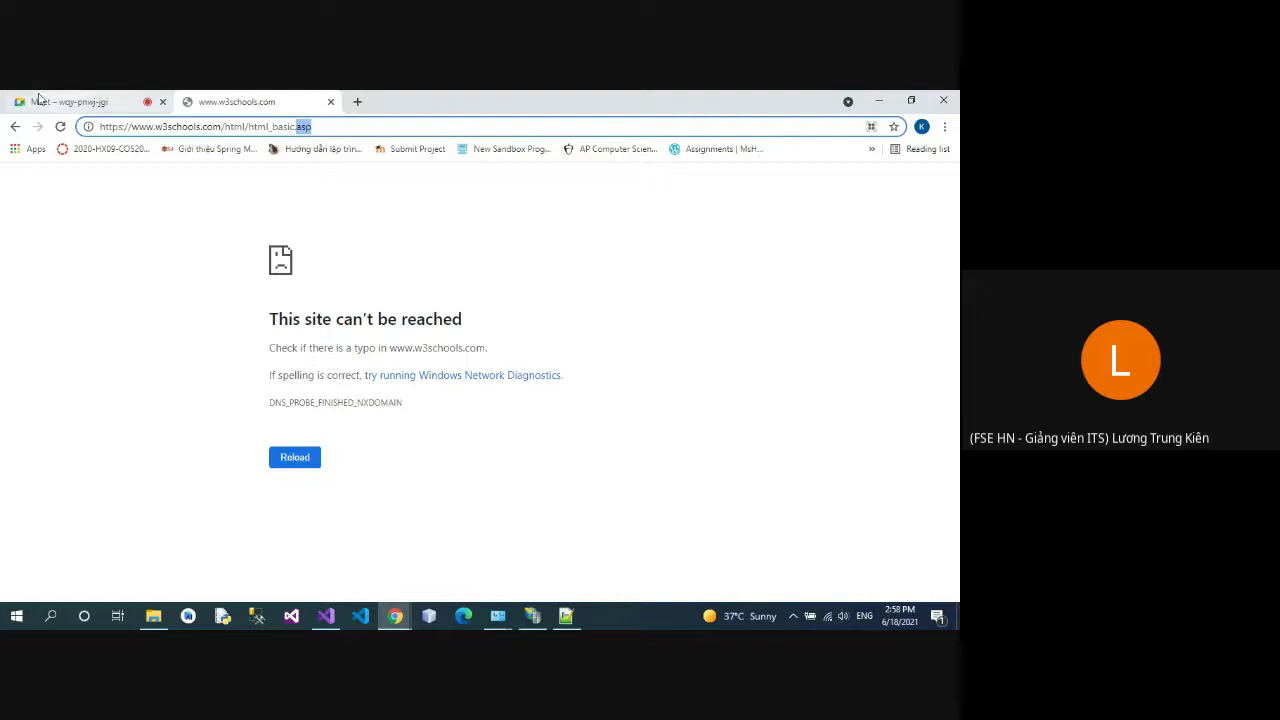
left_click(14, 127)
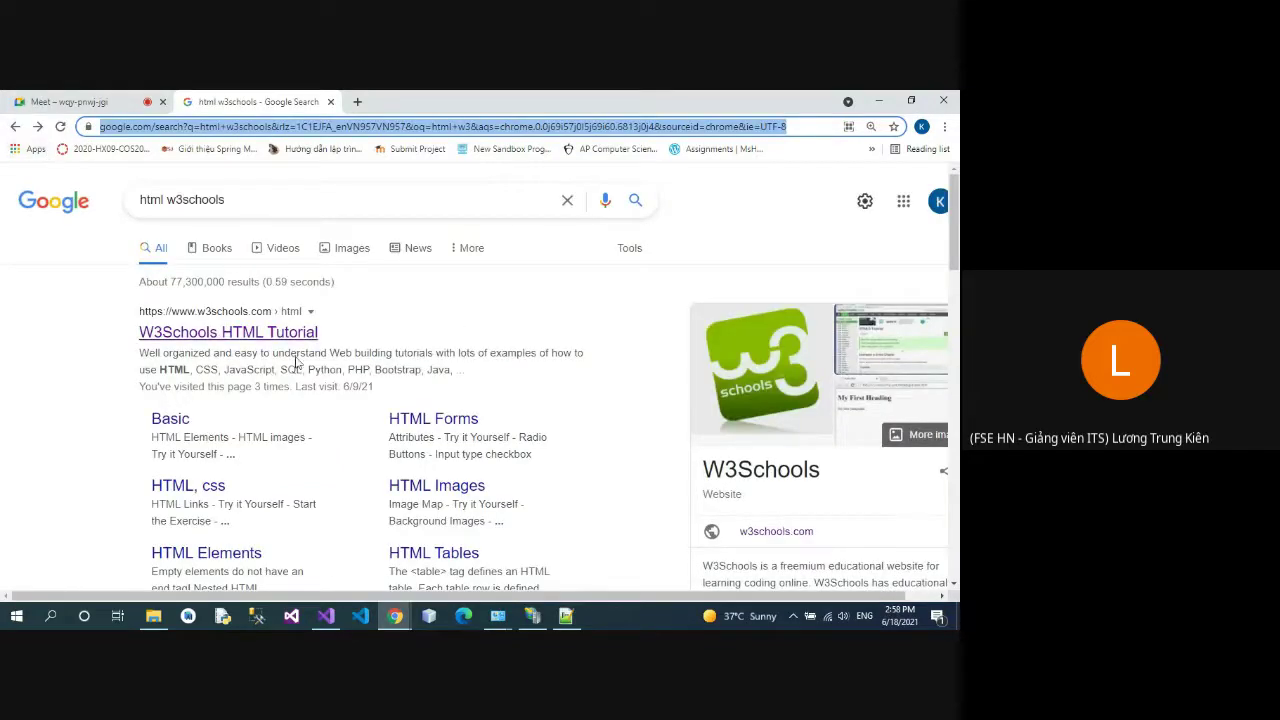
left_click(412, 421)
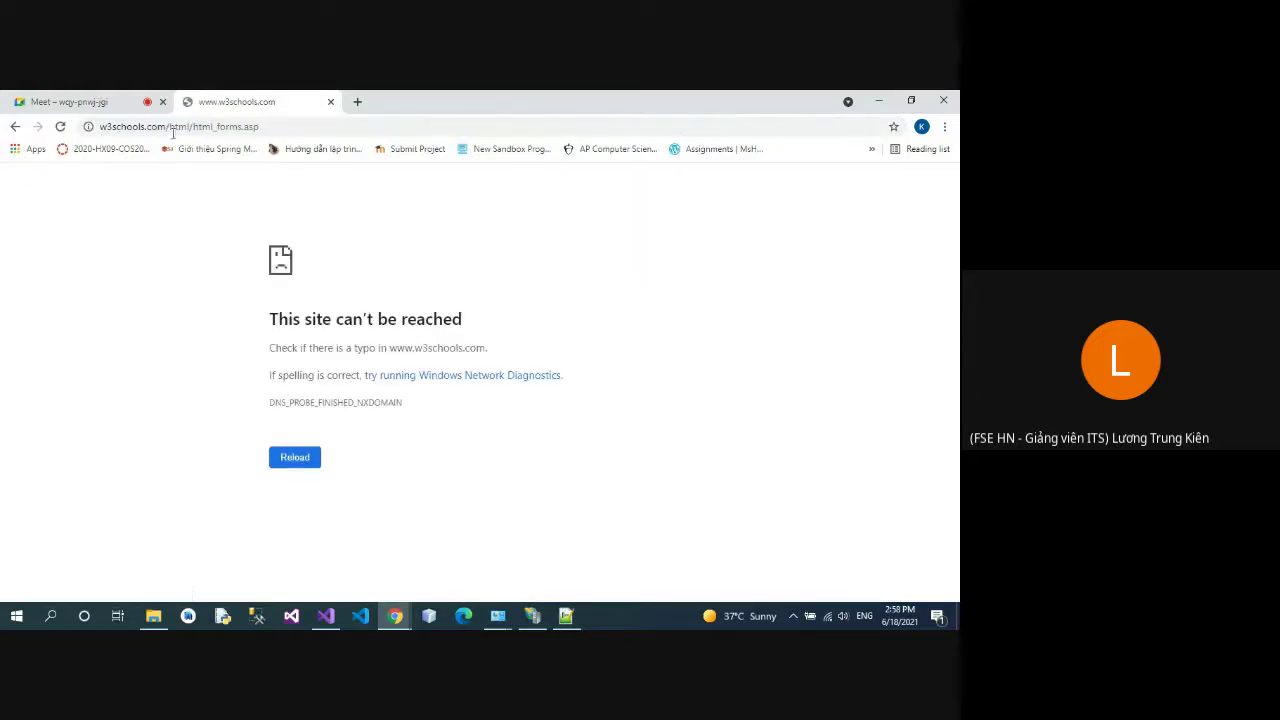
left_click(14, 127)
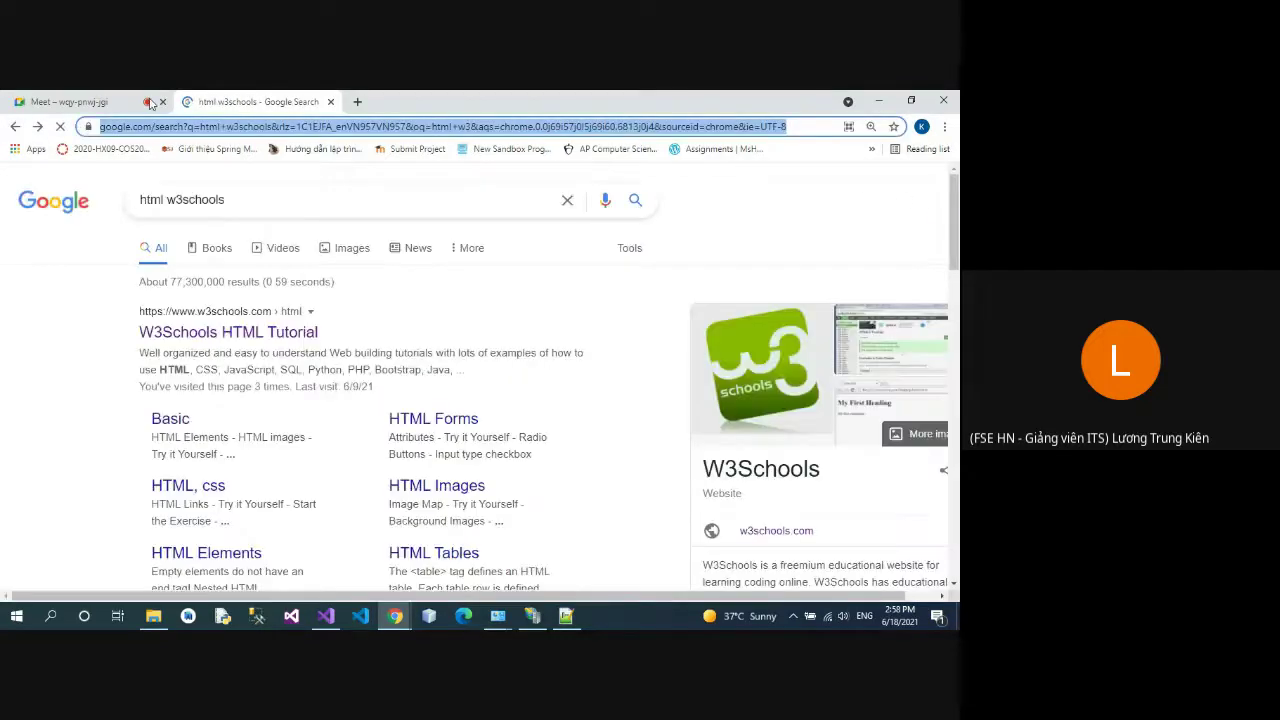
Step: Search Google for "html" and open the Learn HTML result from Codecademy
type("html")
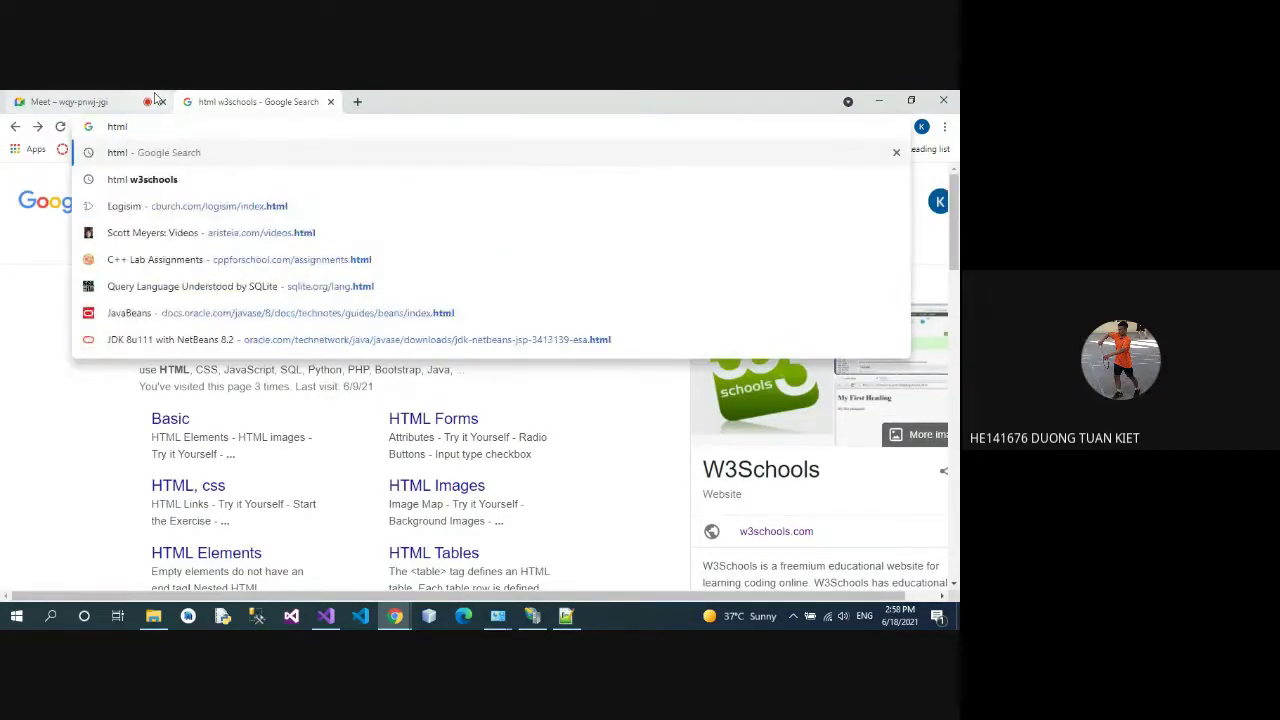
key("Return")
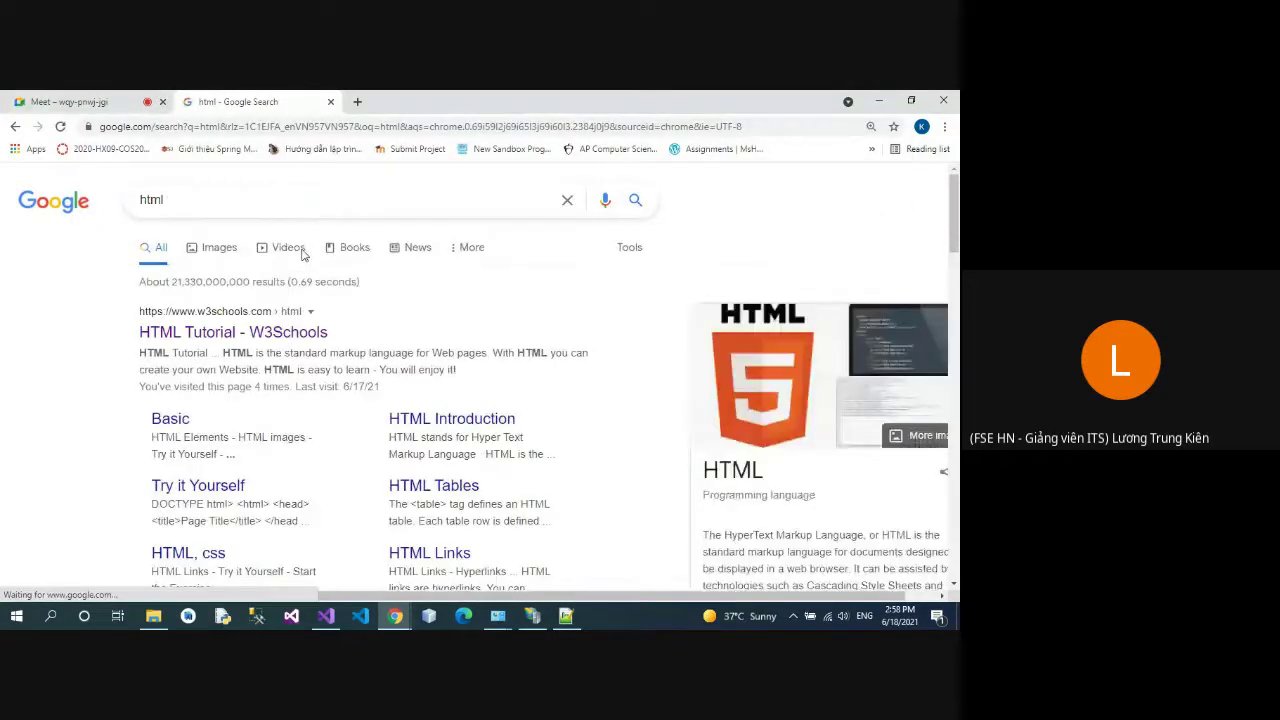
scroll(302, 254, "down", 8)
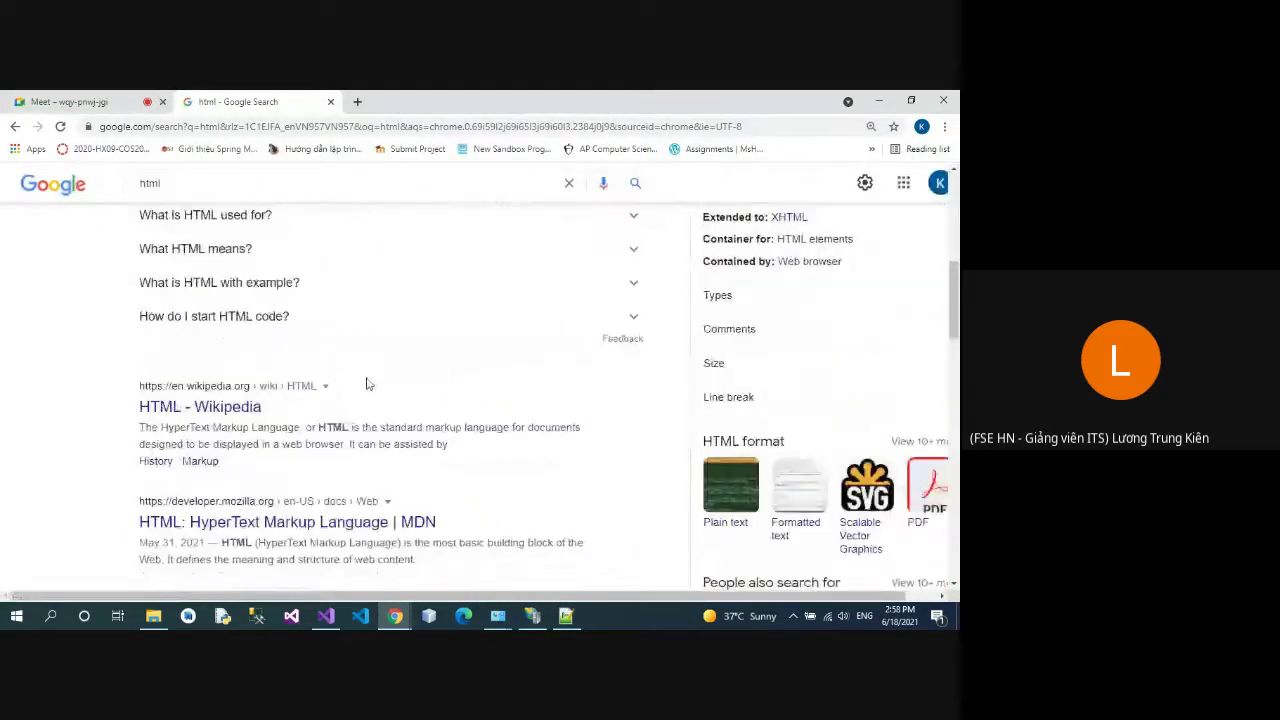
scroll(367, 383, "down", 4)
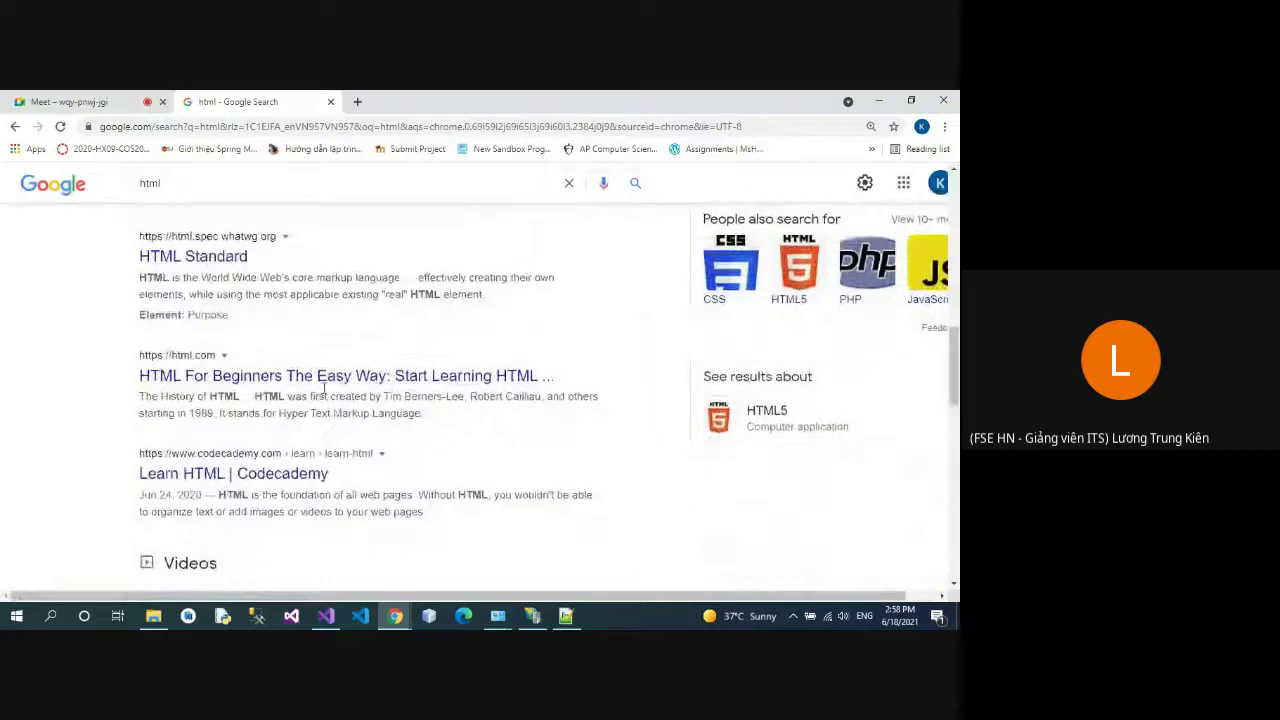
left_click(203, 484)
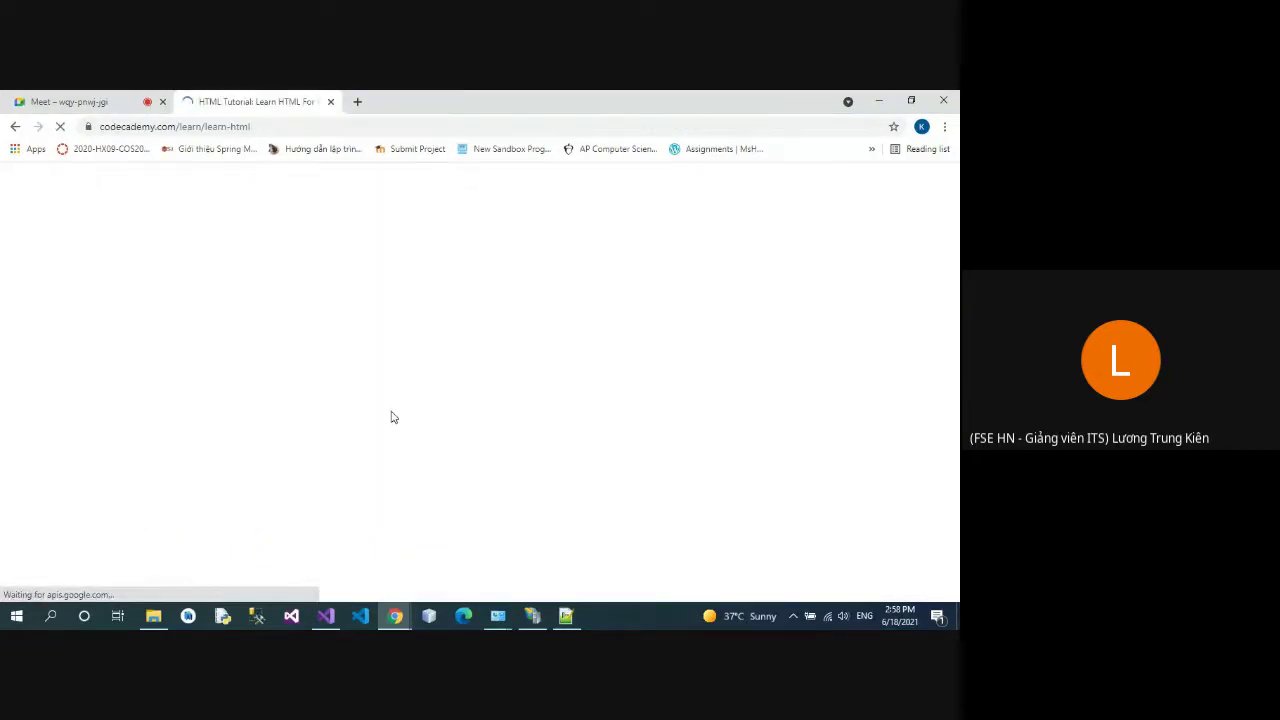
Step: Look through the Codecademy Learn HTML page for sample code and return to the search results
scroll(392, 414, "down", 5)
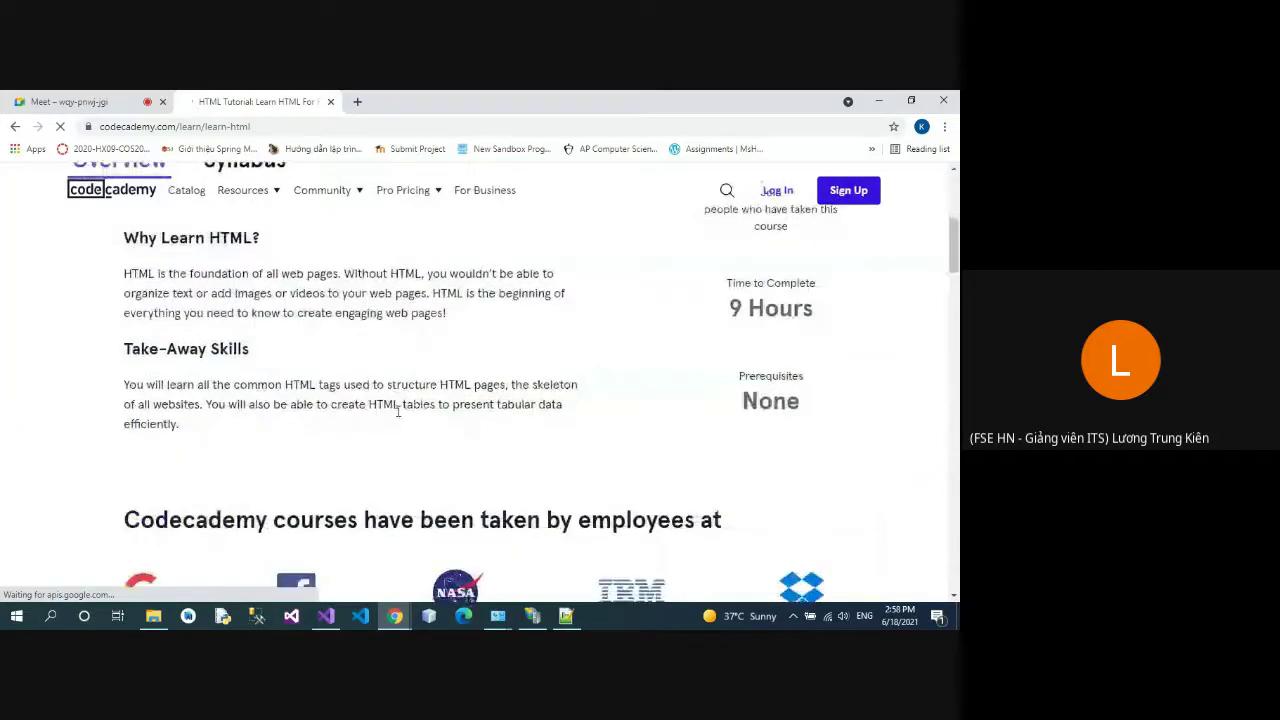
scroll(397, 411, "down", 3)
scroll(263, 177, "up", 15)
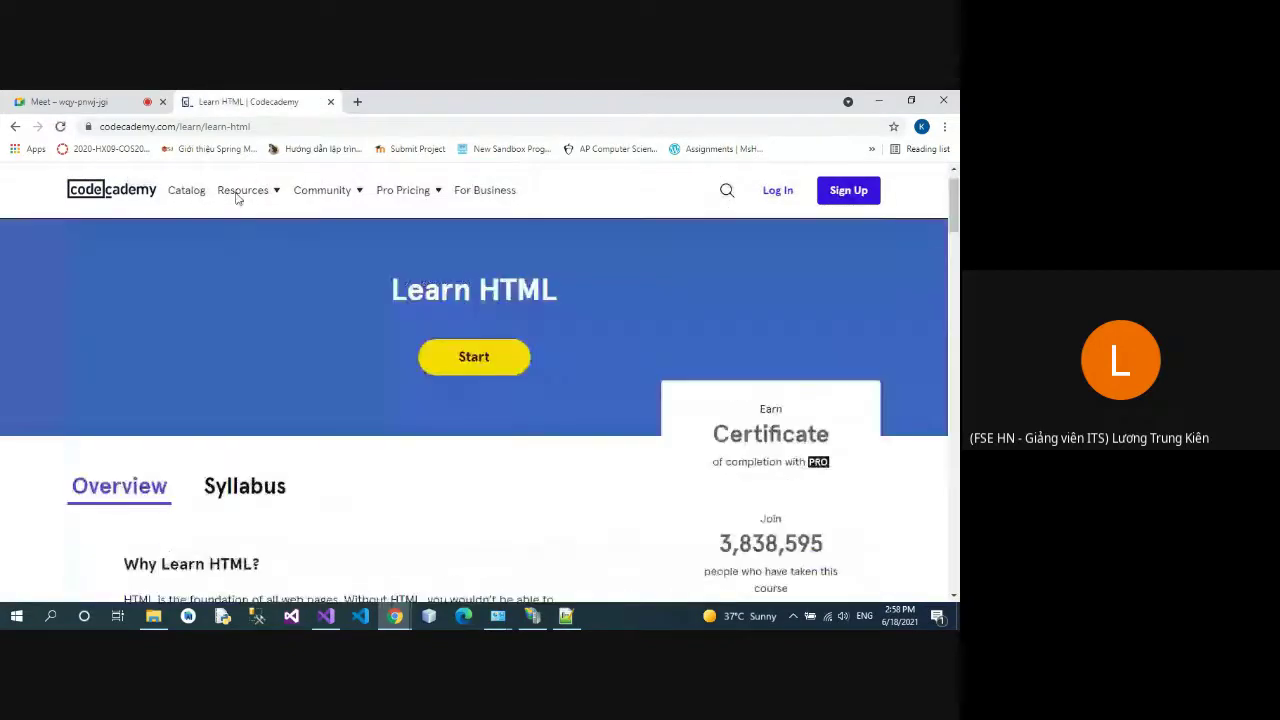
left_click(15, 126)
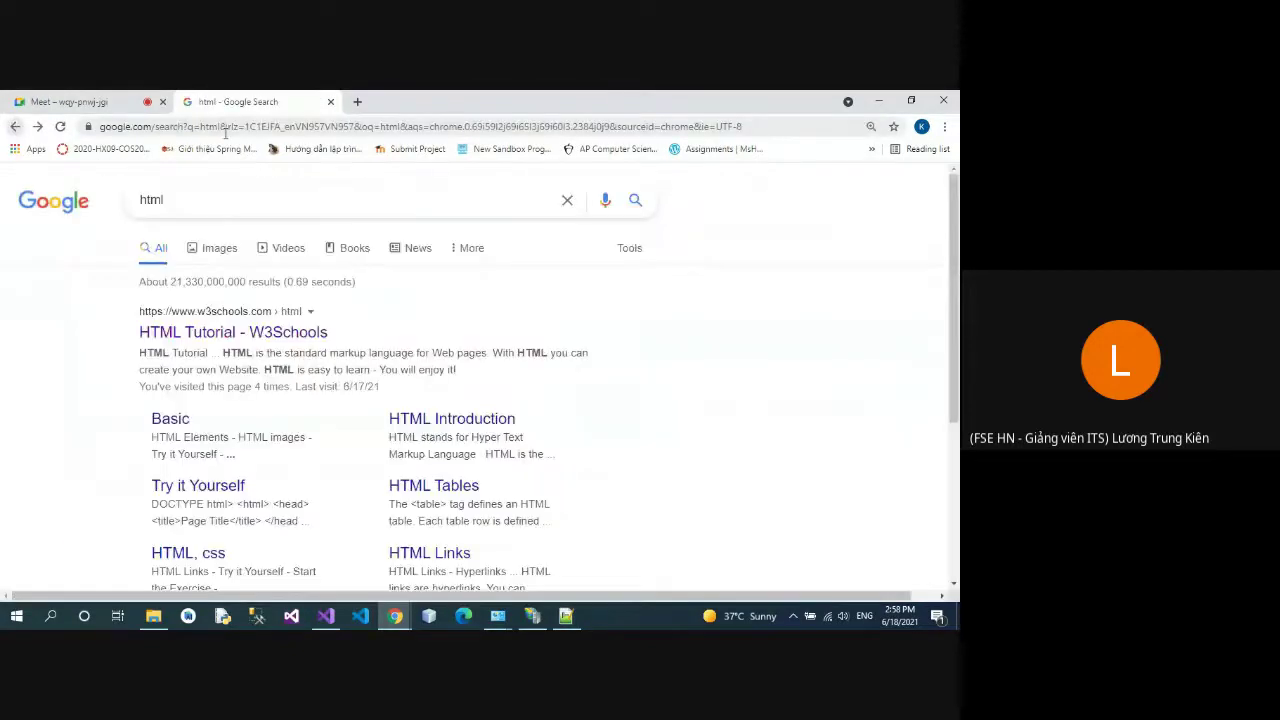
Step: Change the Google search to "html example" and run it
scroll(320, 354, "up", 10)
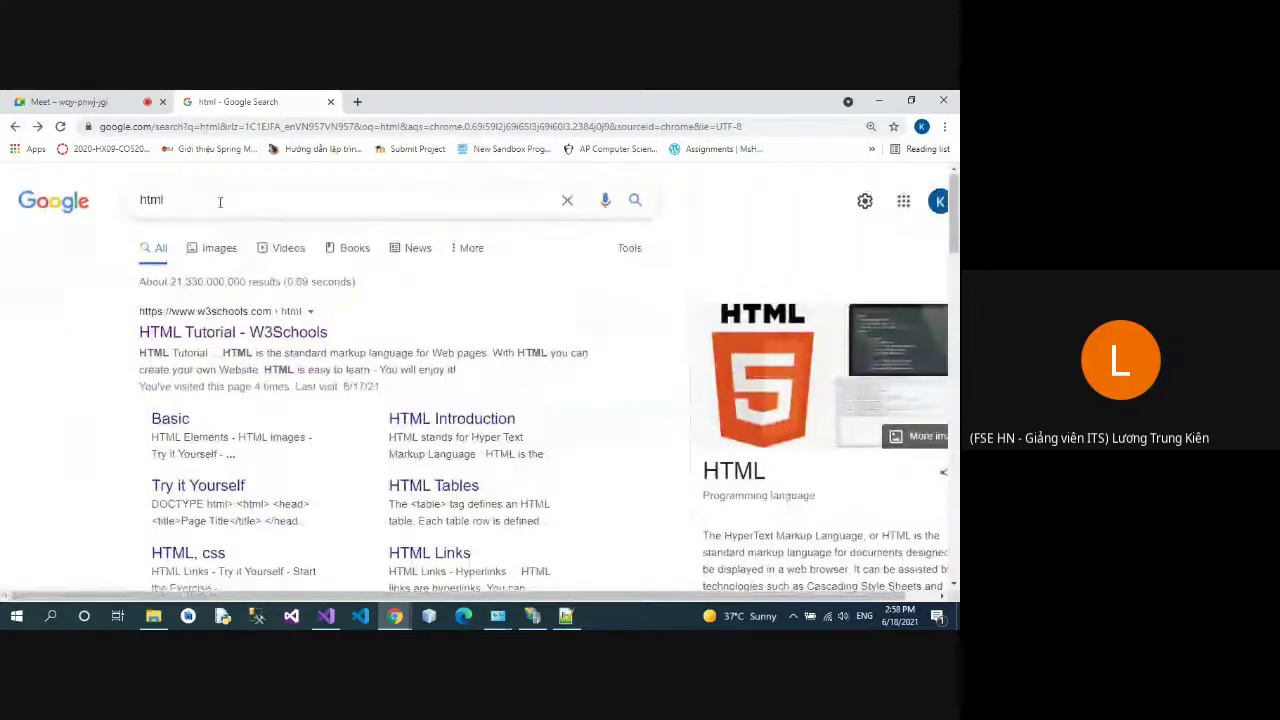
left_click(275, 205)
type("exam")
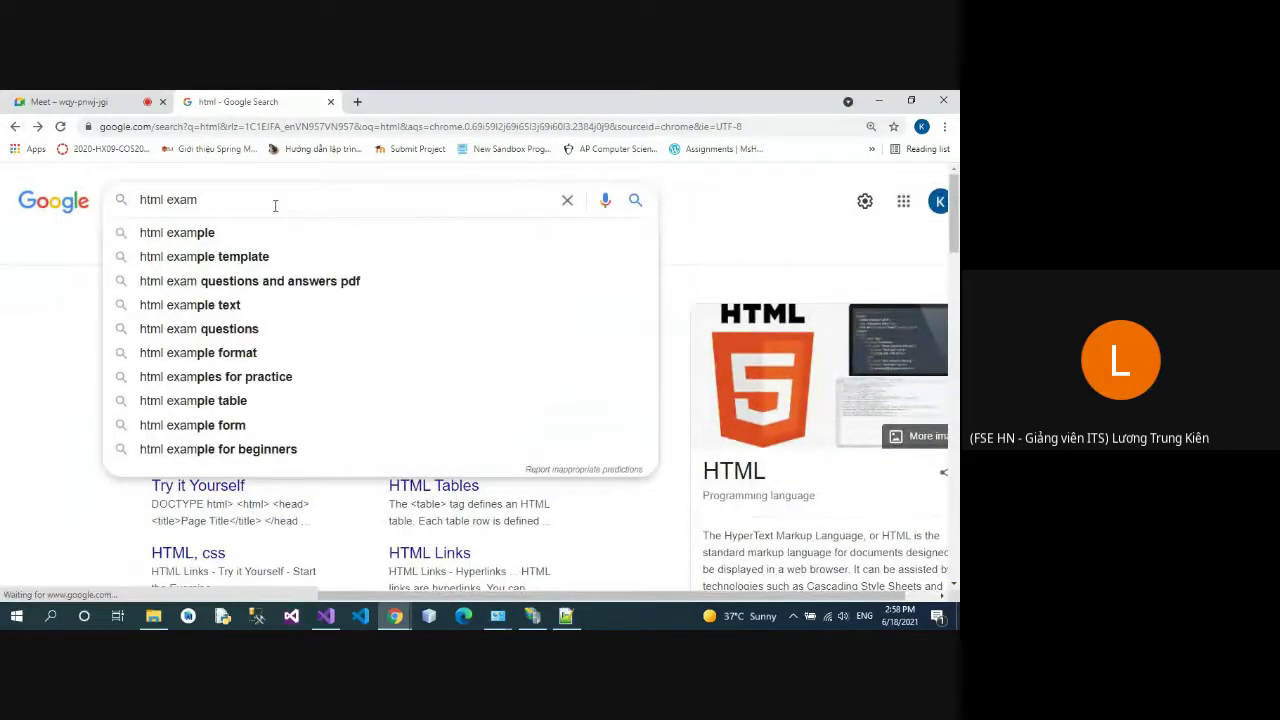
key("Down")
key("Return")
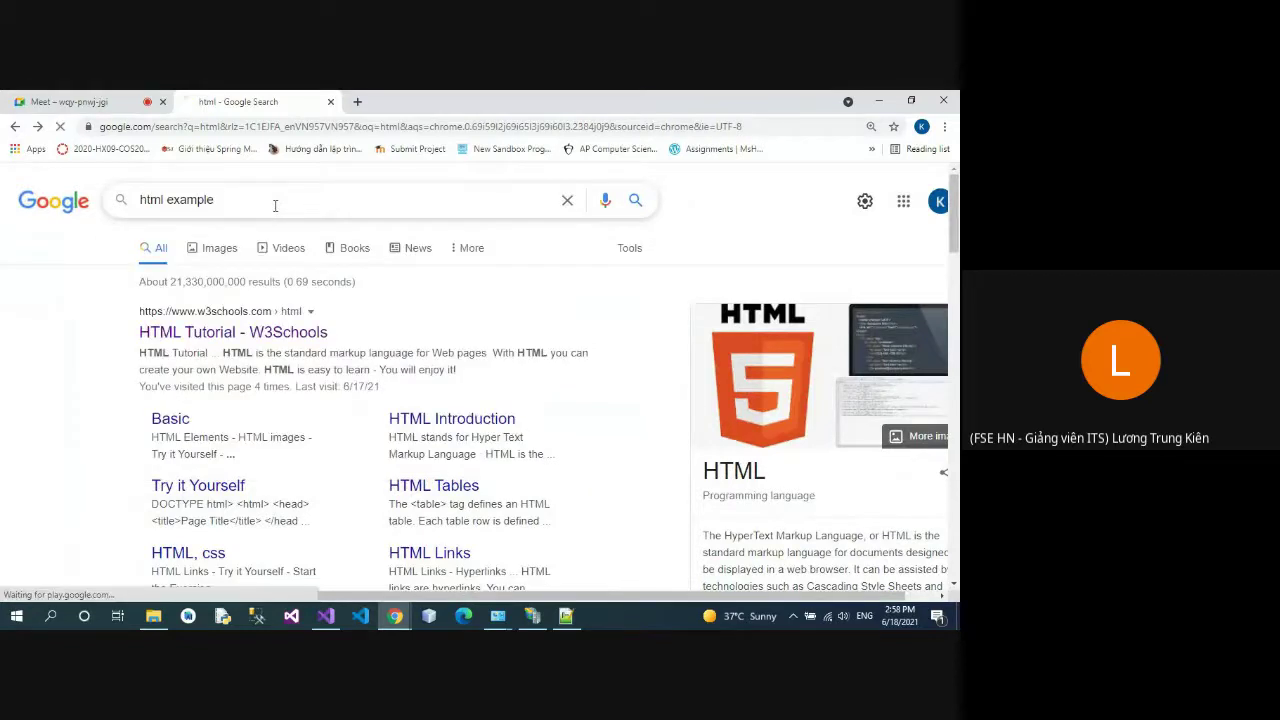
Step: Look through the "html example" search results and query suggestions for a page with sample HTML code
scroll(528, 471, "down", 3)
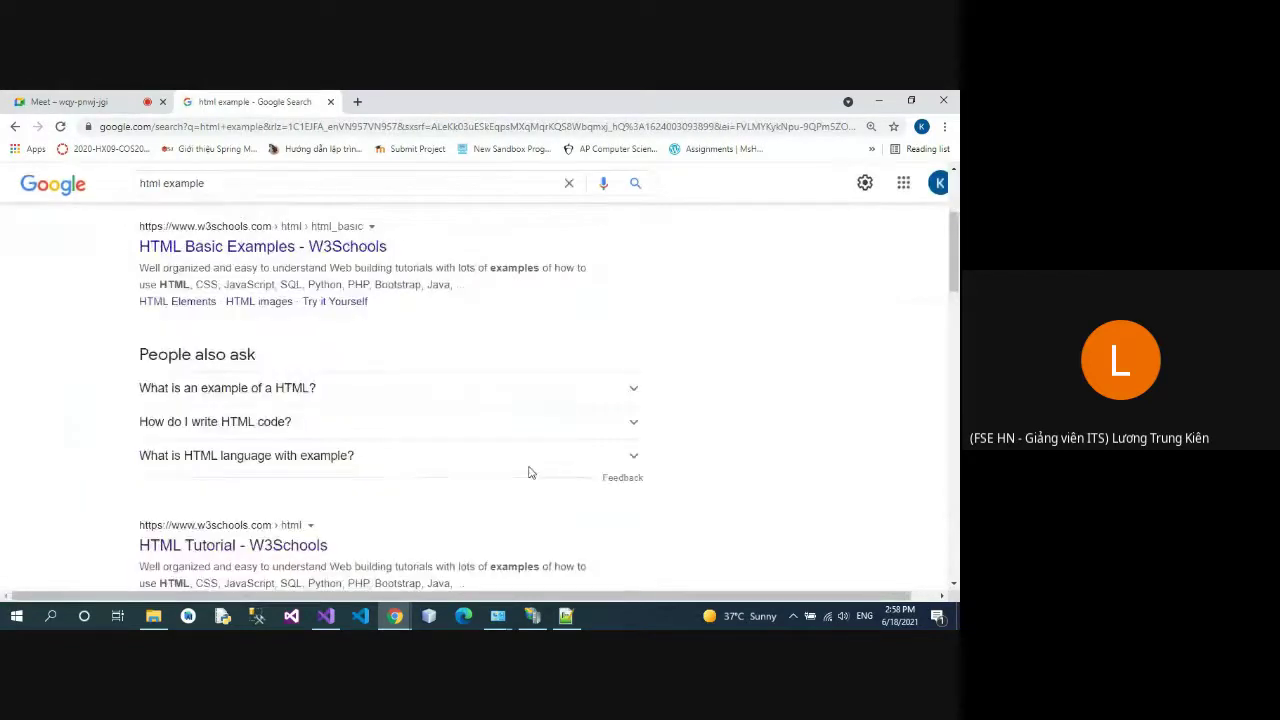
scroll(506, 446, "down", 5)
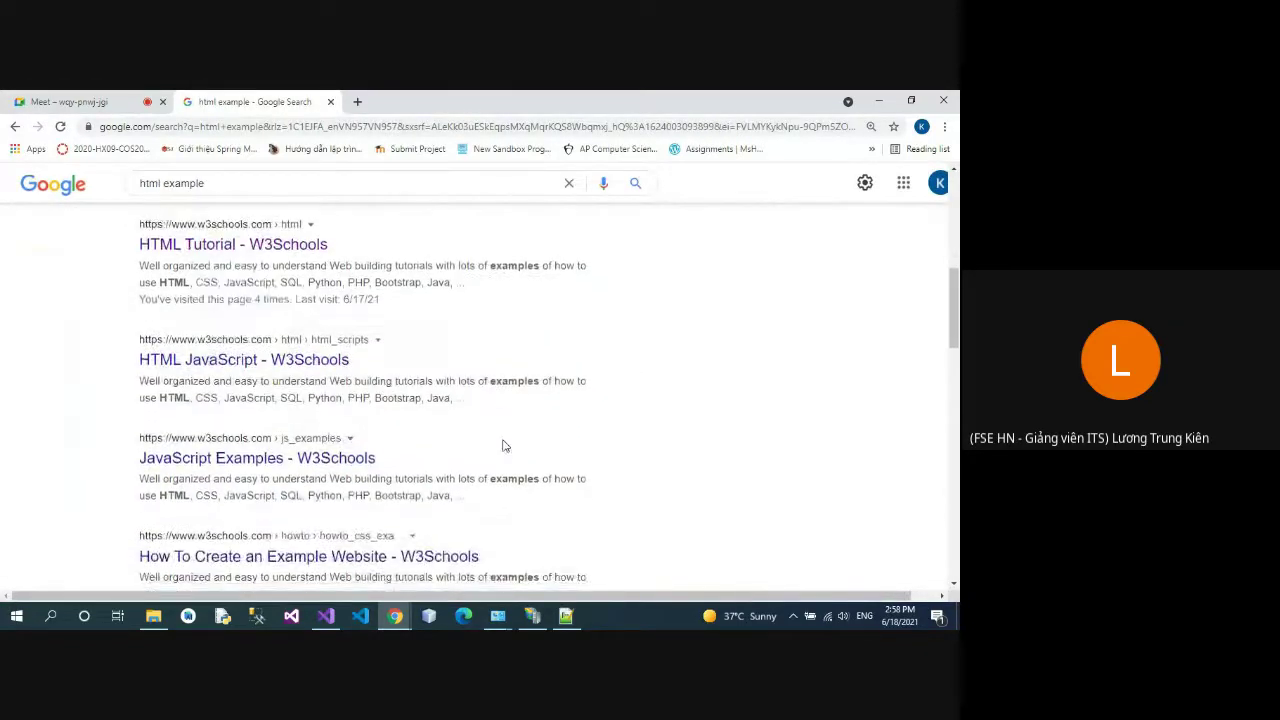
scroll(503, 444, "down", 3)
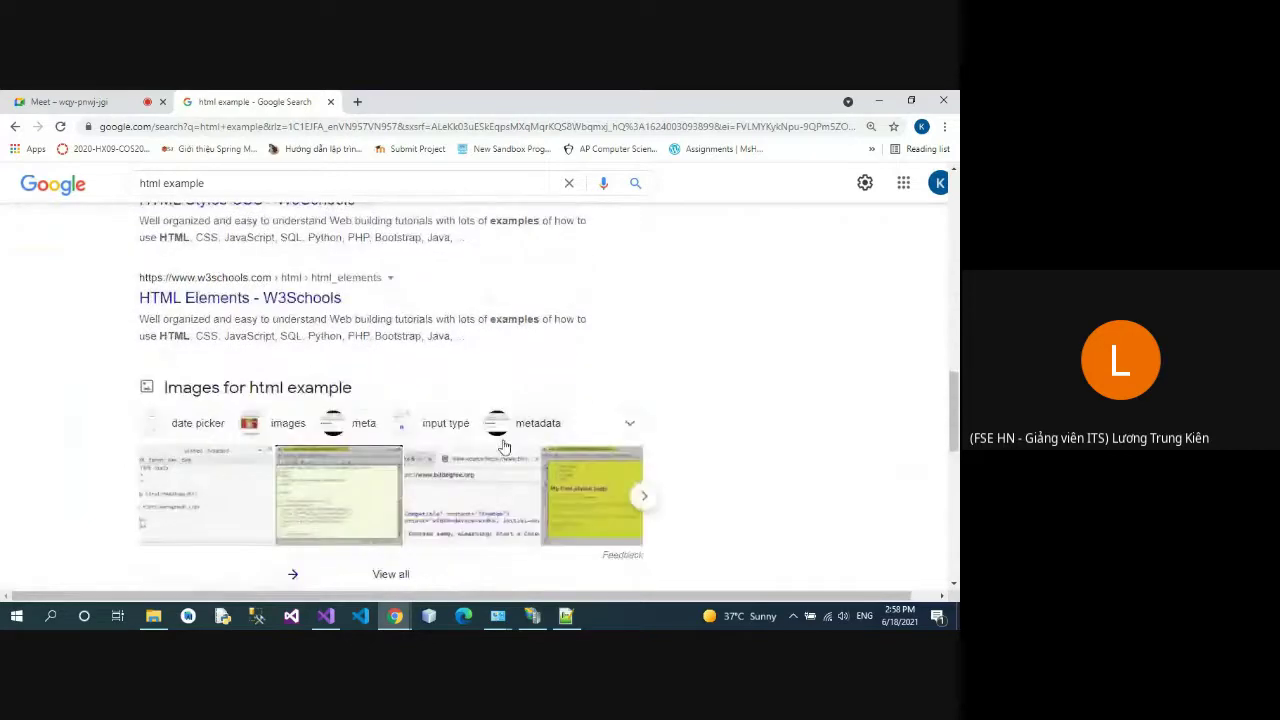
scroll(344, 253, "up", 6)
scroll(344, 253, "up", 5)
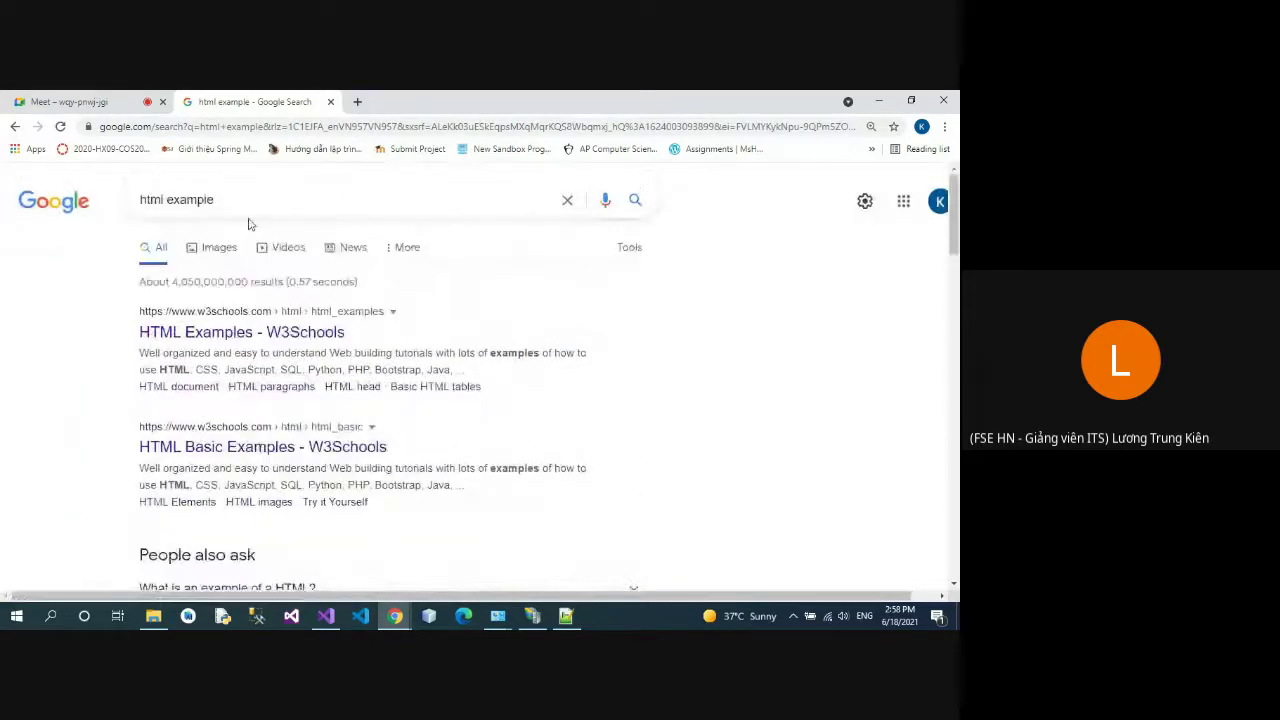
left_click(228, 199)
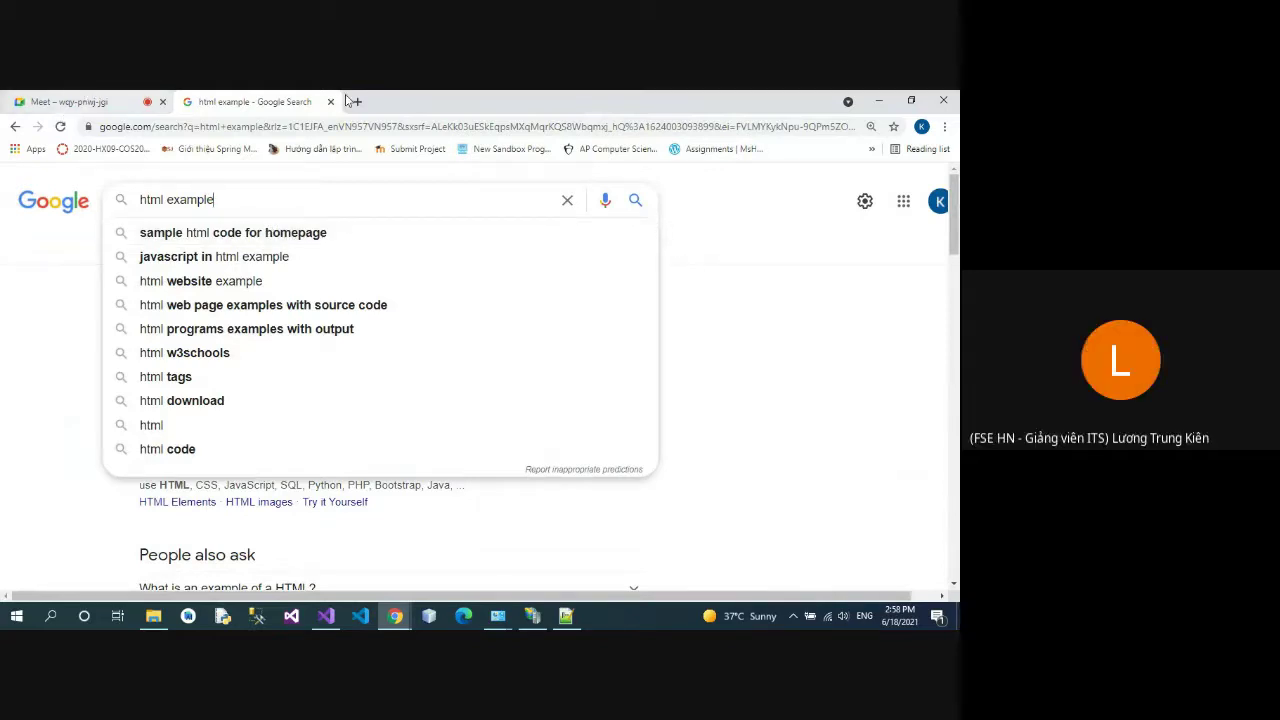
Step: Switch to the Google Meet call and copy the sample HTML code from the in-call messages
left_click(66, 101)
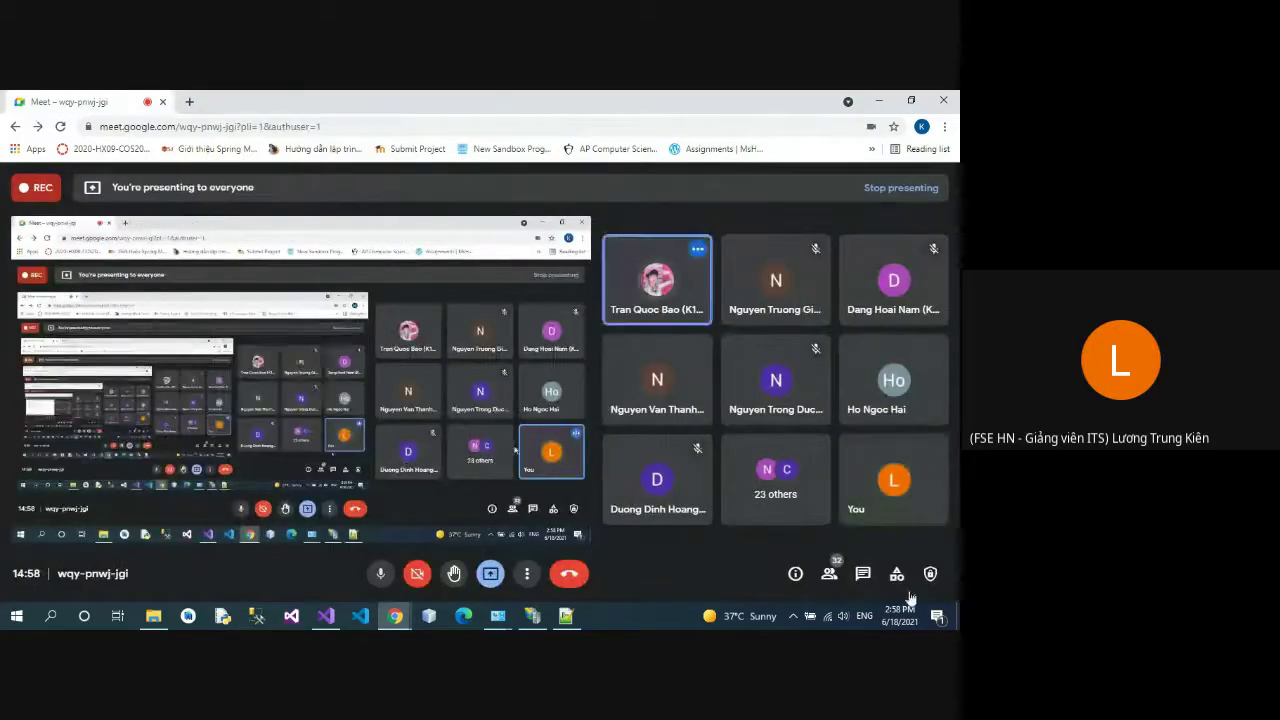
left_click(862, 574)
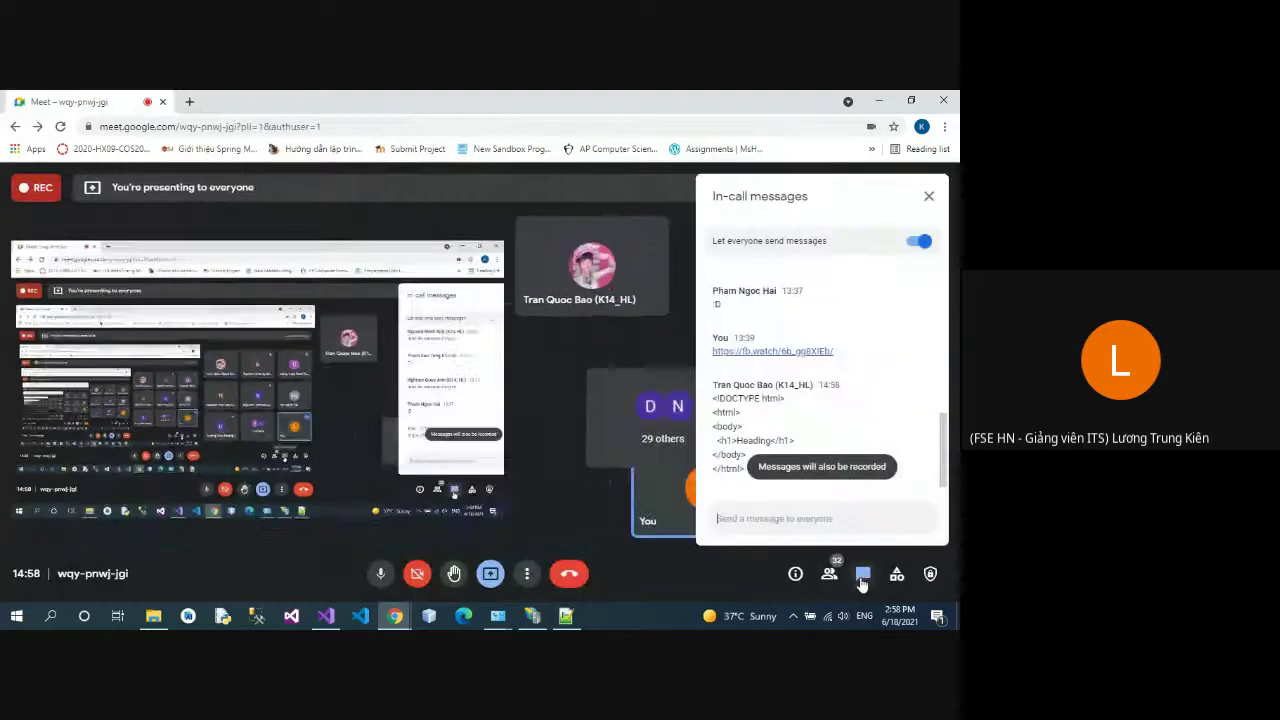
left_click_drag(716, 398, 745, 468)
key("ctrl+c")
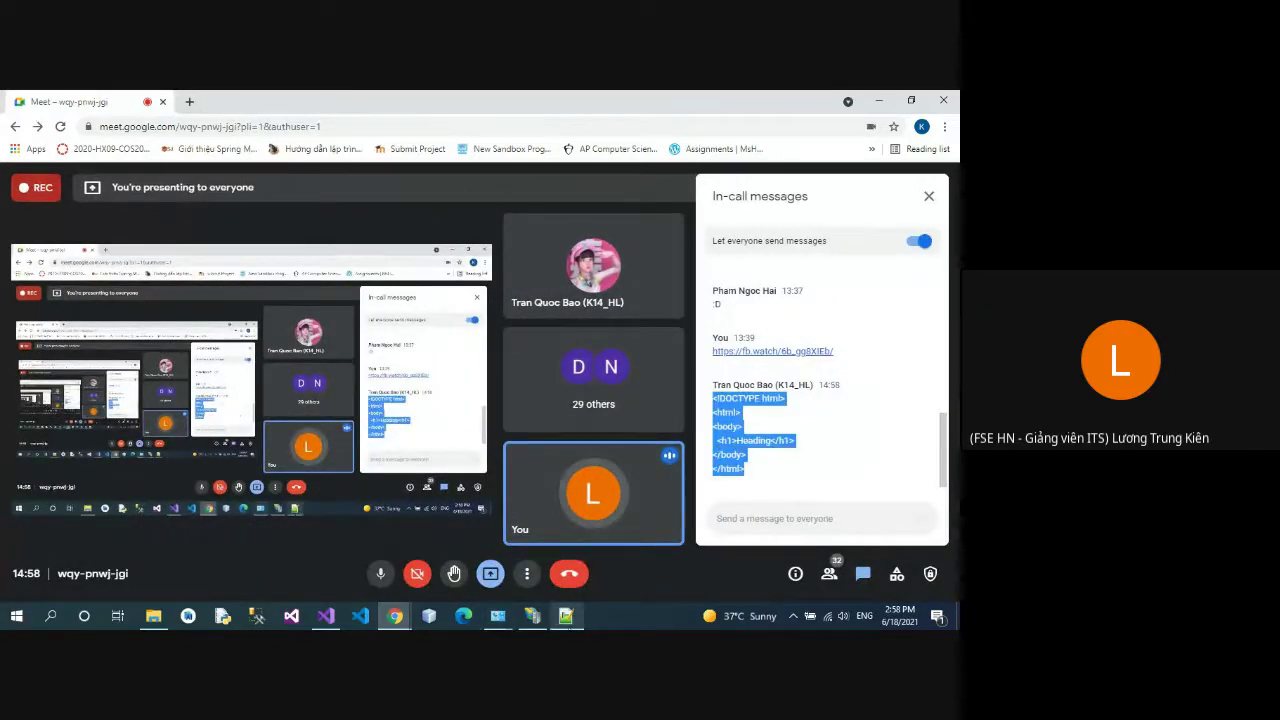
Step: Switch to Notepad++, paste the copied HTML code into Welcome.html and save the file
left_click(566, 615)
key("ctrl+v")
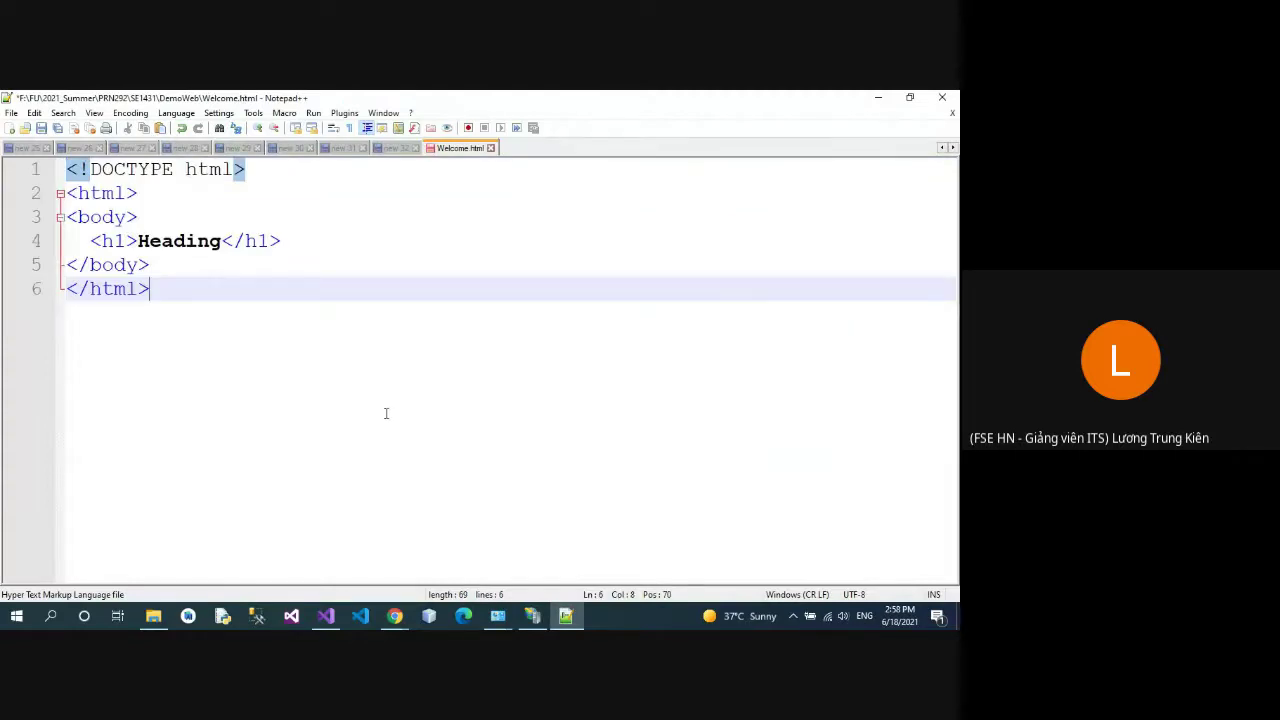
key("ctrl+s")
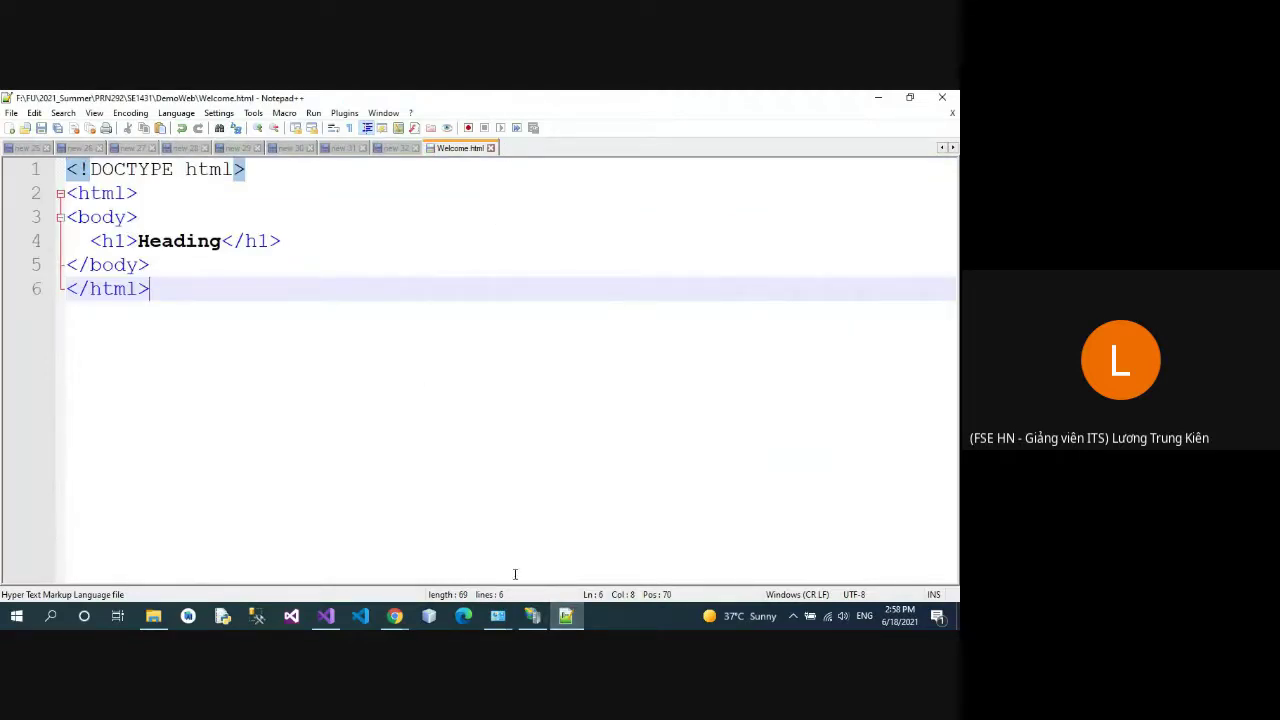
Step: Switch to IIS Manager and start adding a website under Sites with the site name "welcome"
left_click(532, 615)
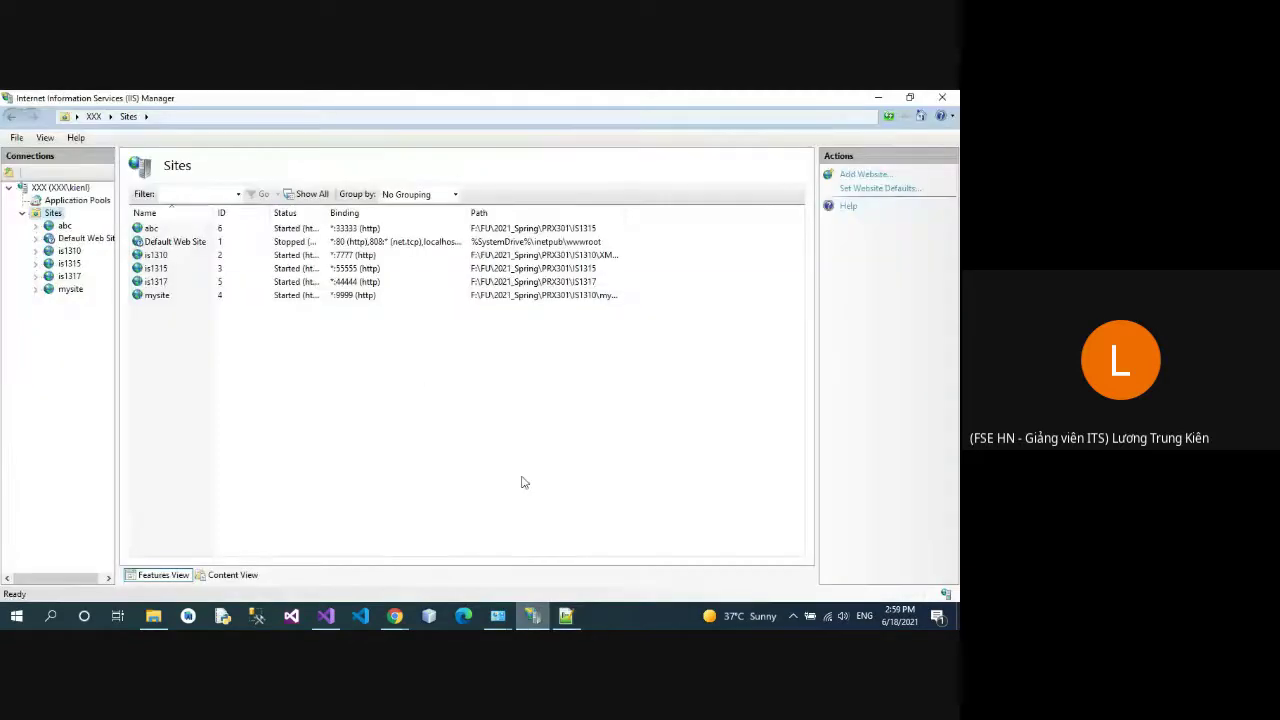
right_click(54, 214)
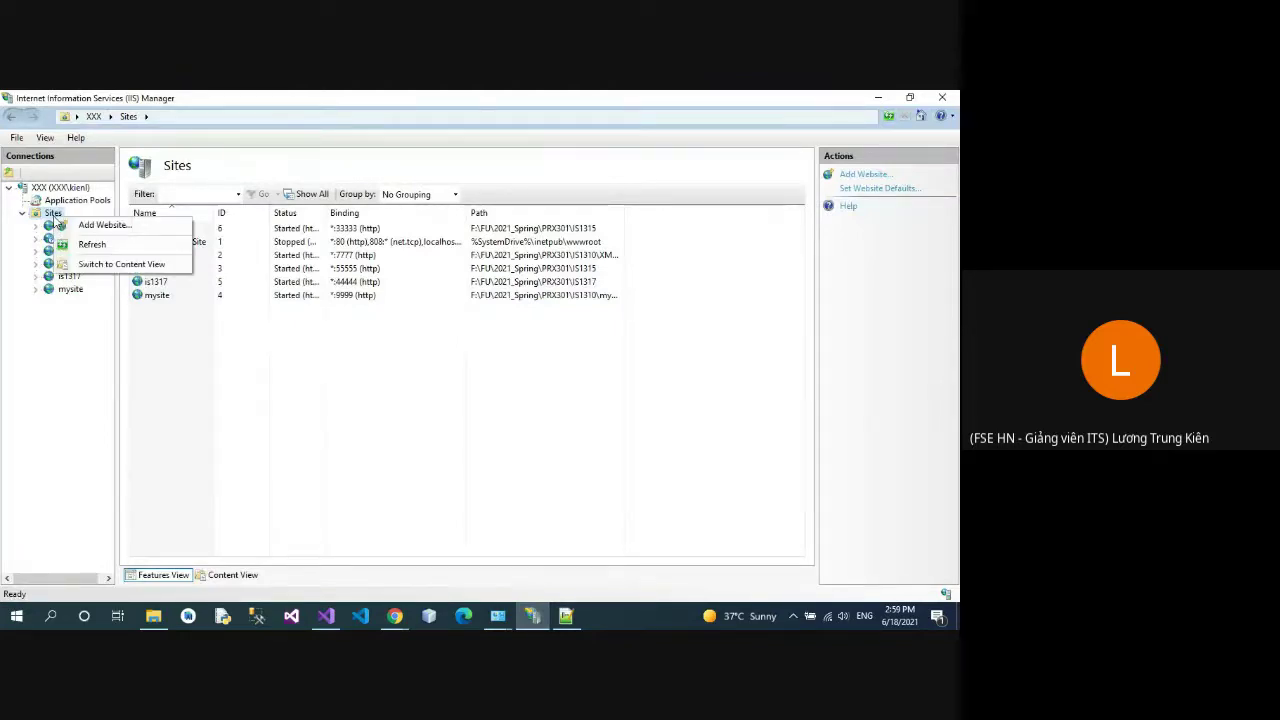
left_click(104, 227)
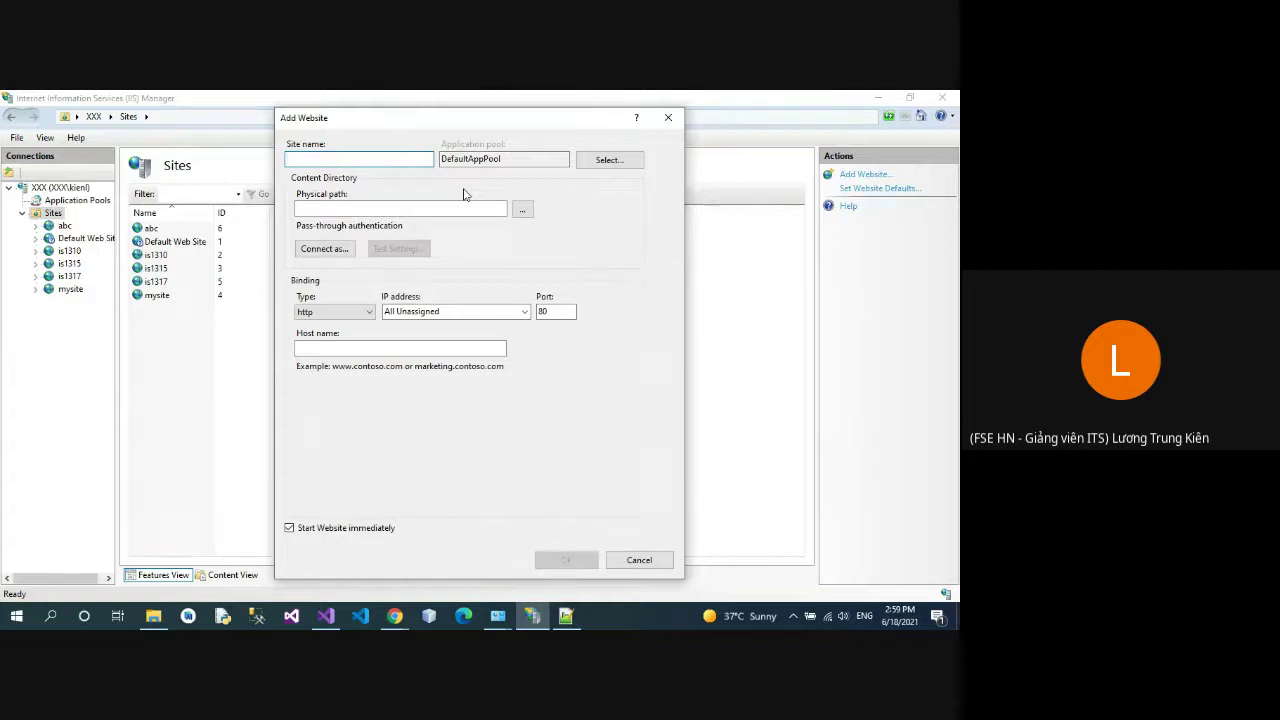
type("welcome")
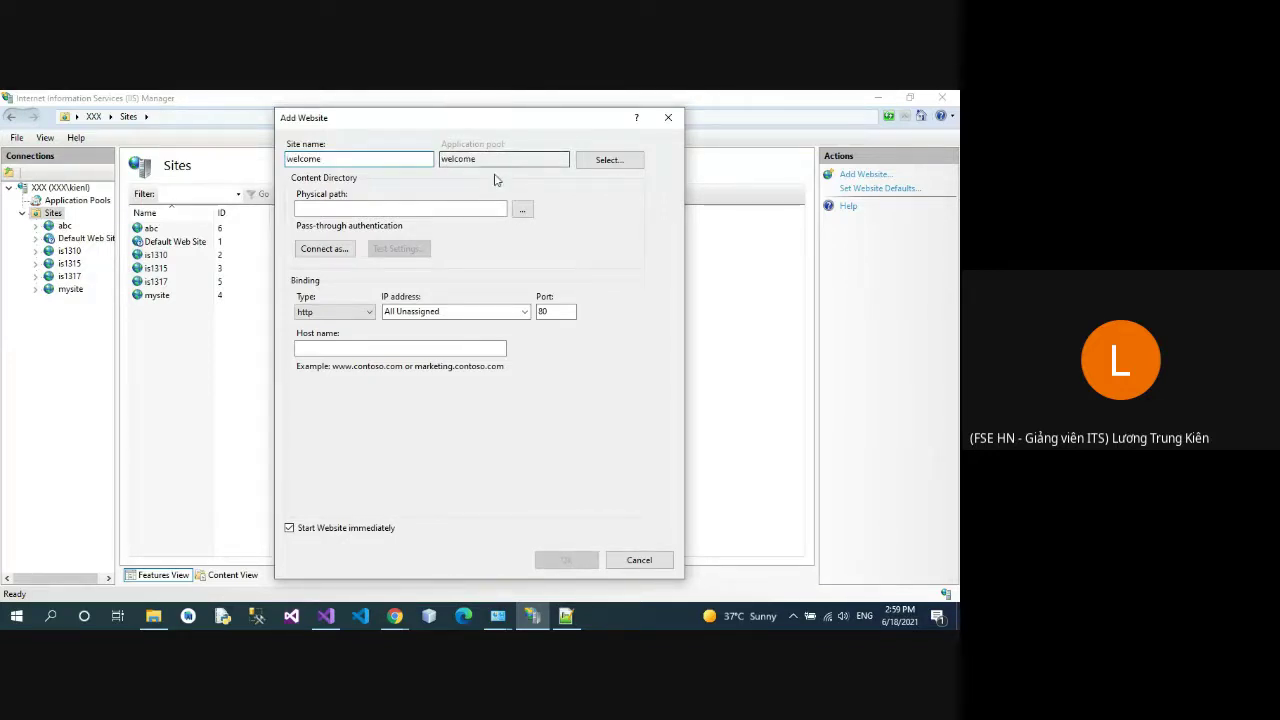
Step: Browse for the site's physical path, expanding DATA (F:), FU, 2021_Summer and PRN292
left_click(335, 208)
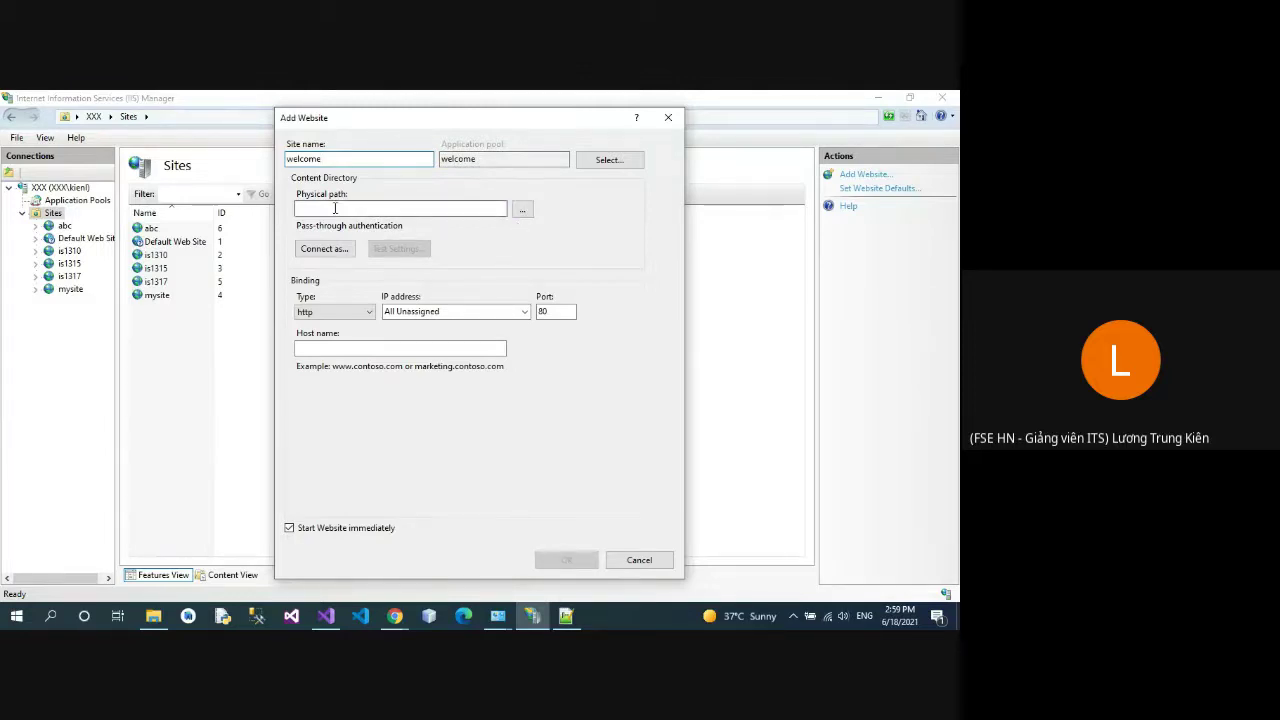
left_click(522, 209)
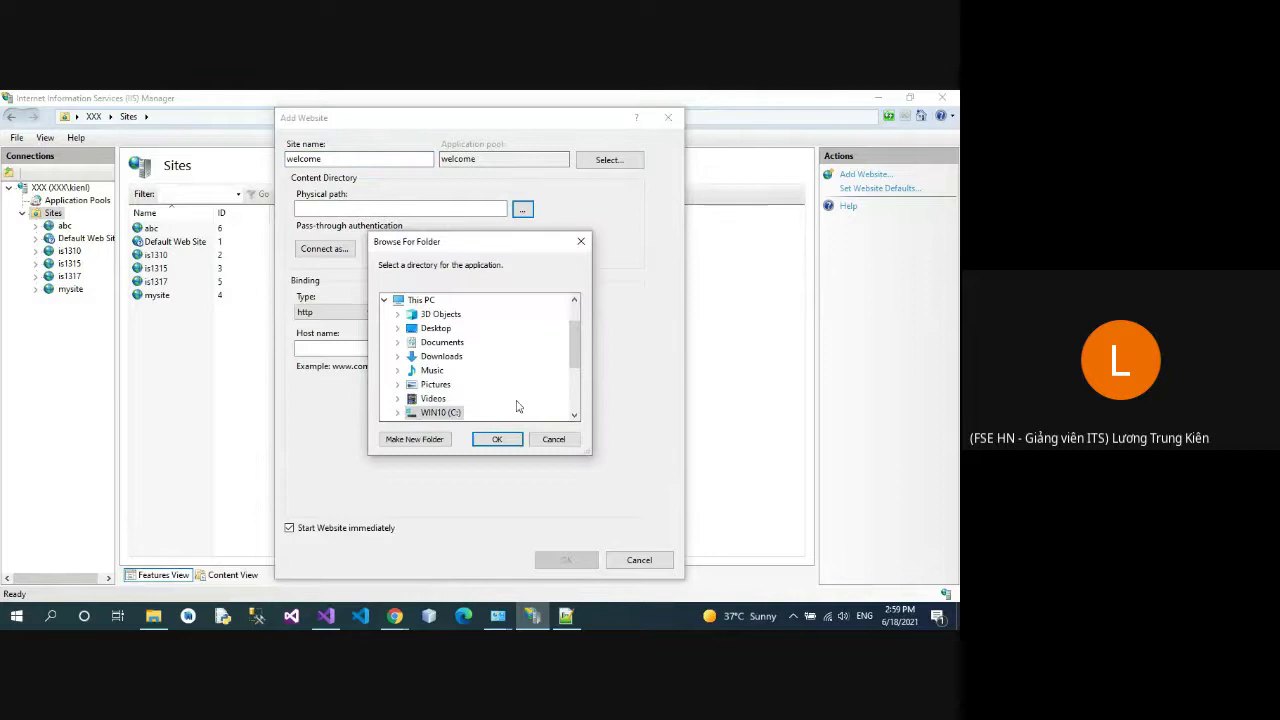
left_click_drag(574, 344, 574, 375)
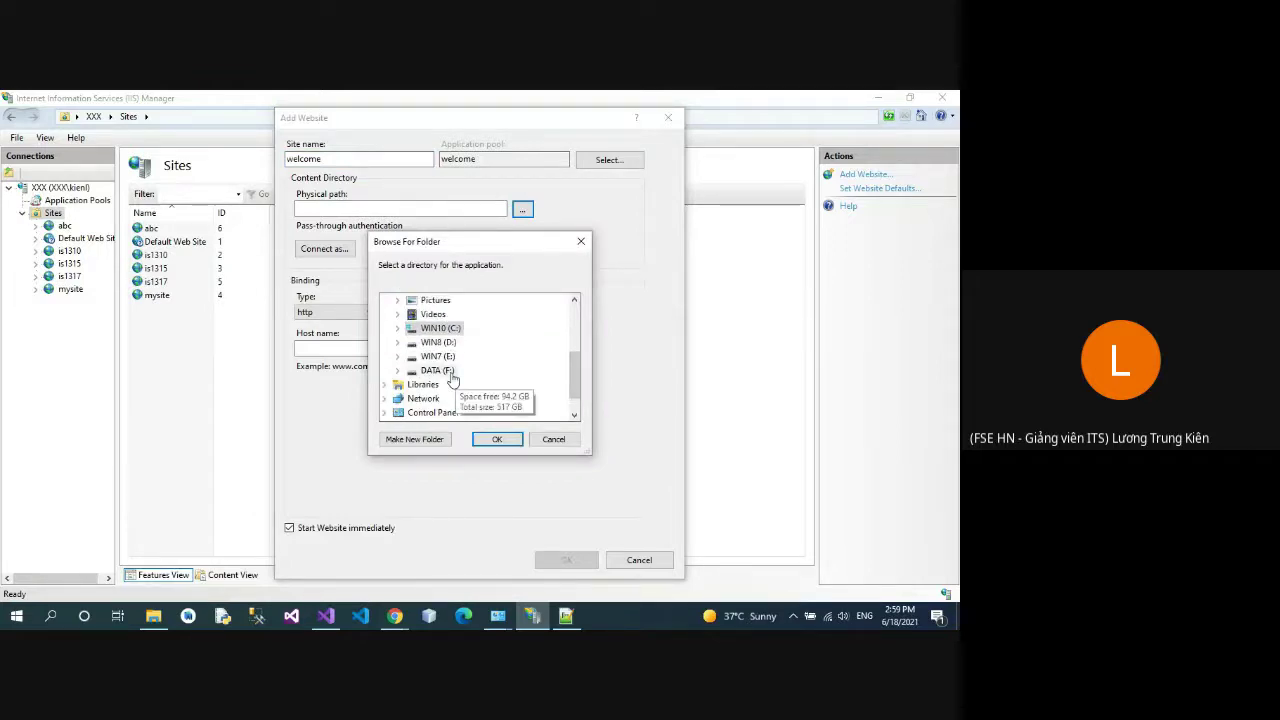
double_click(443, 371)
scroll(523, 391, "down", 2)
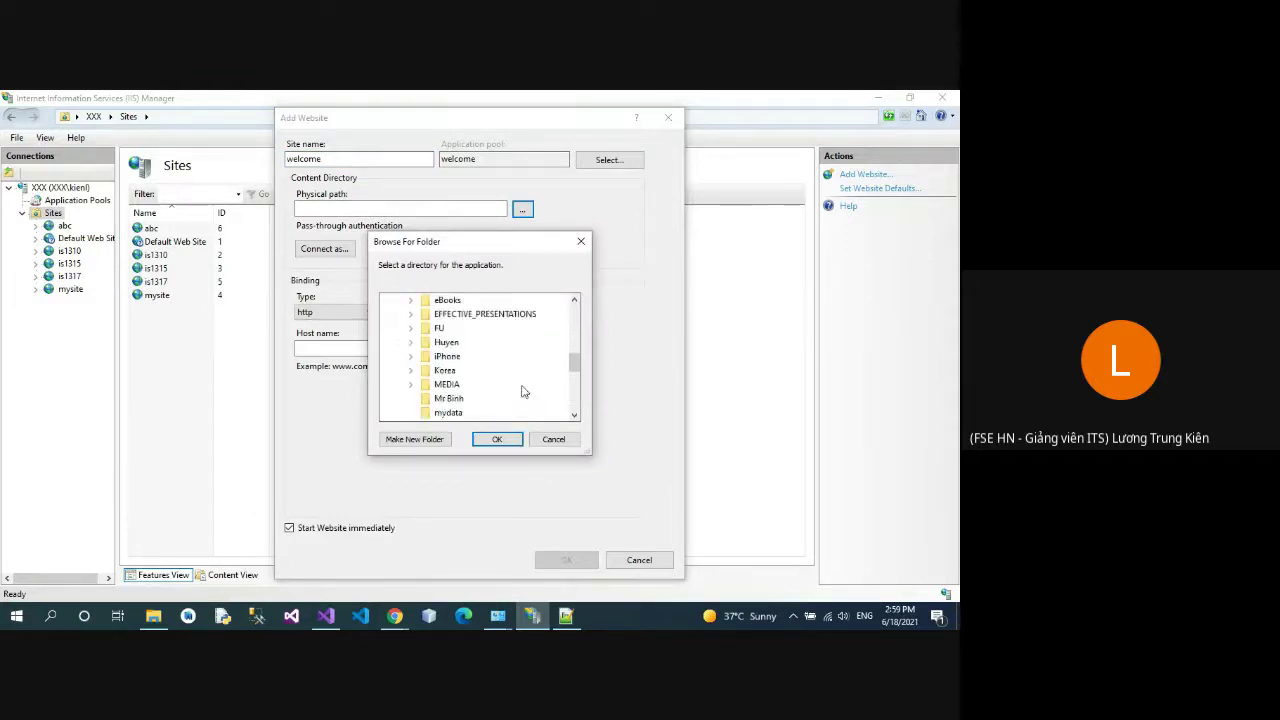
double_click(430, 330)
scroll(559, 388, "down", 2)
scroll(559, 388, "down", 4)
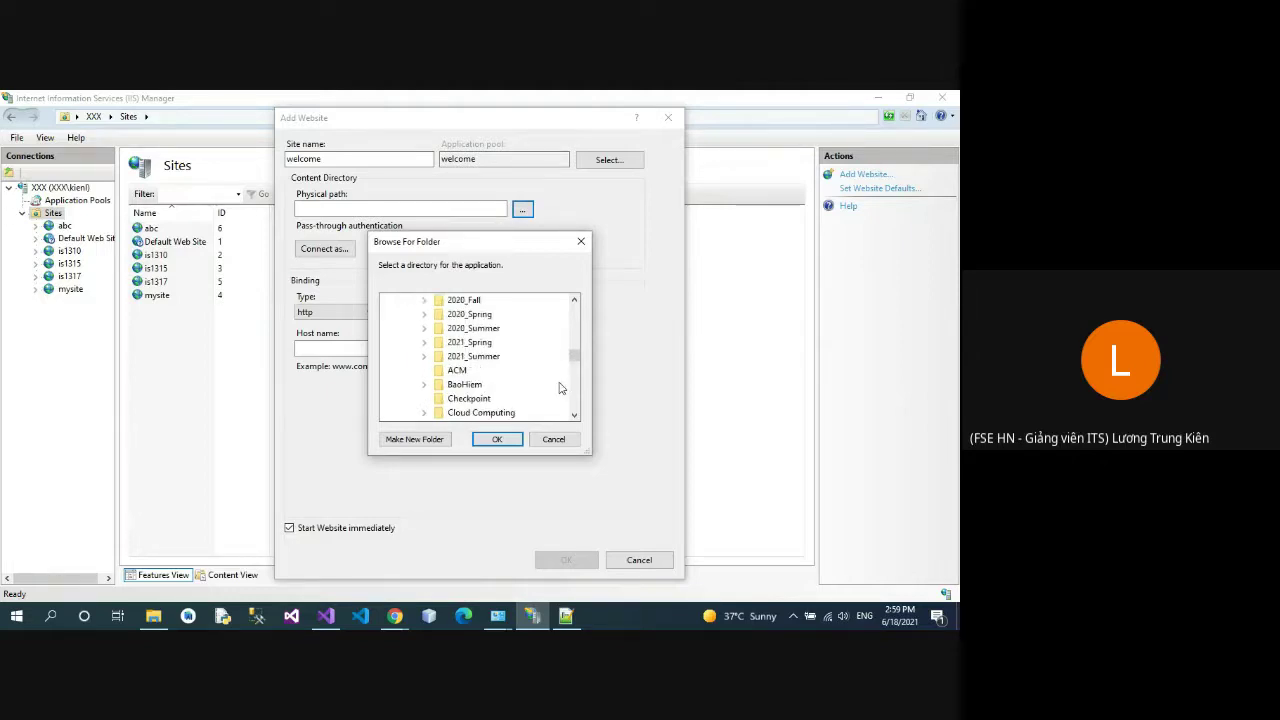
double_click(474, 356)
scroll(537, 371, "down", 1)
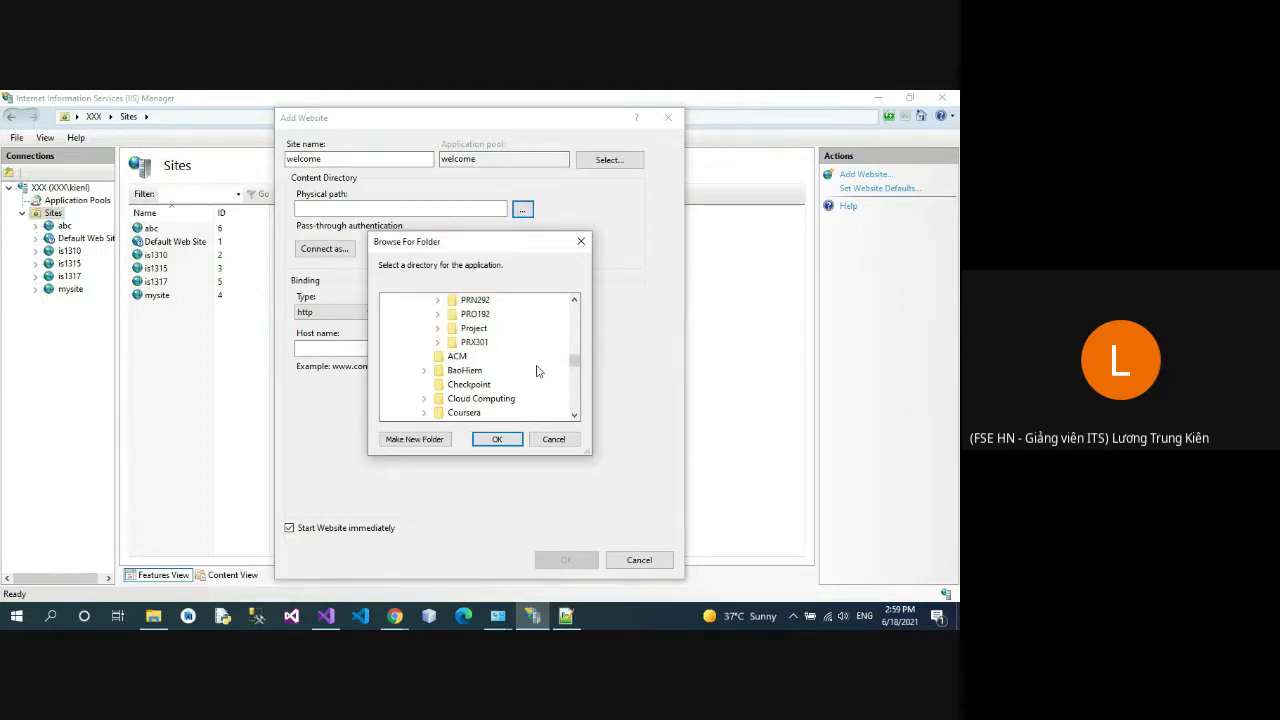
scroll(505, 325, "up", 1)
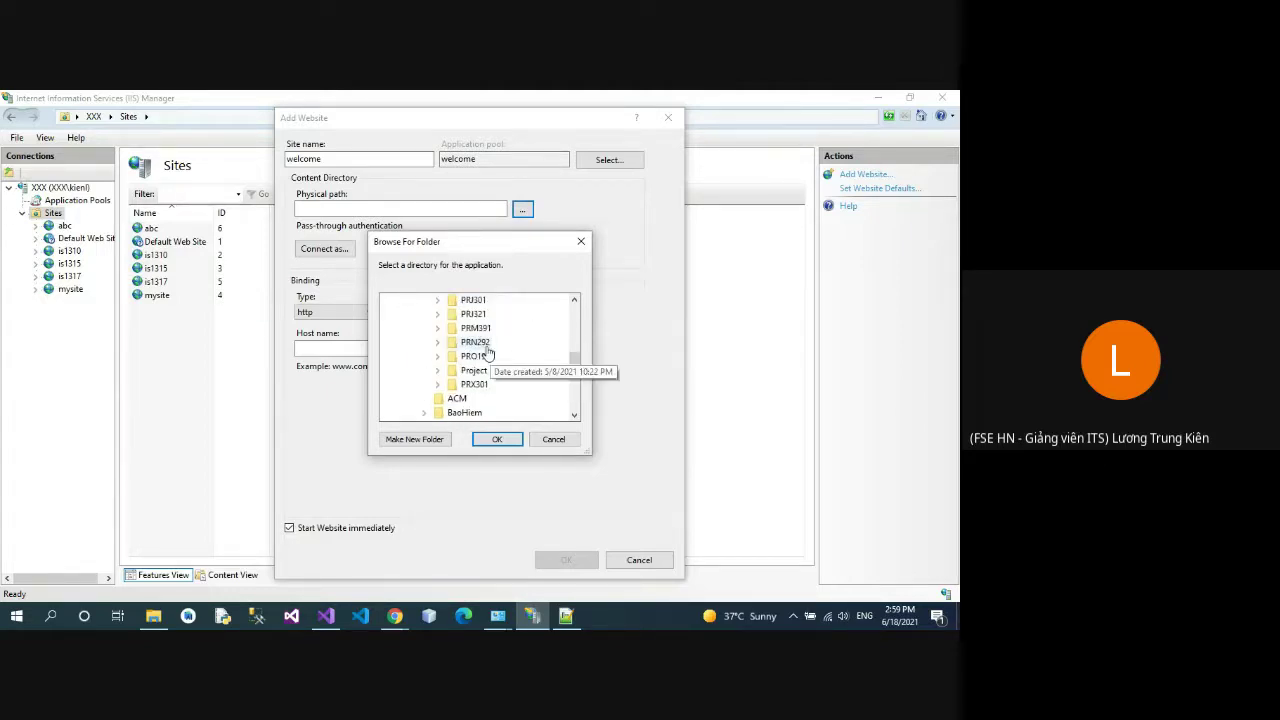
double_click(488, 355)
scroll(500, 350, "down", 1)
double_click(492, 316)
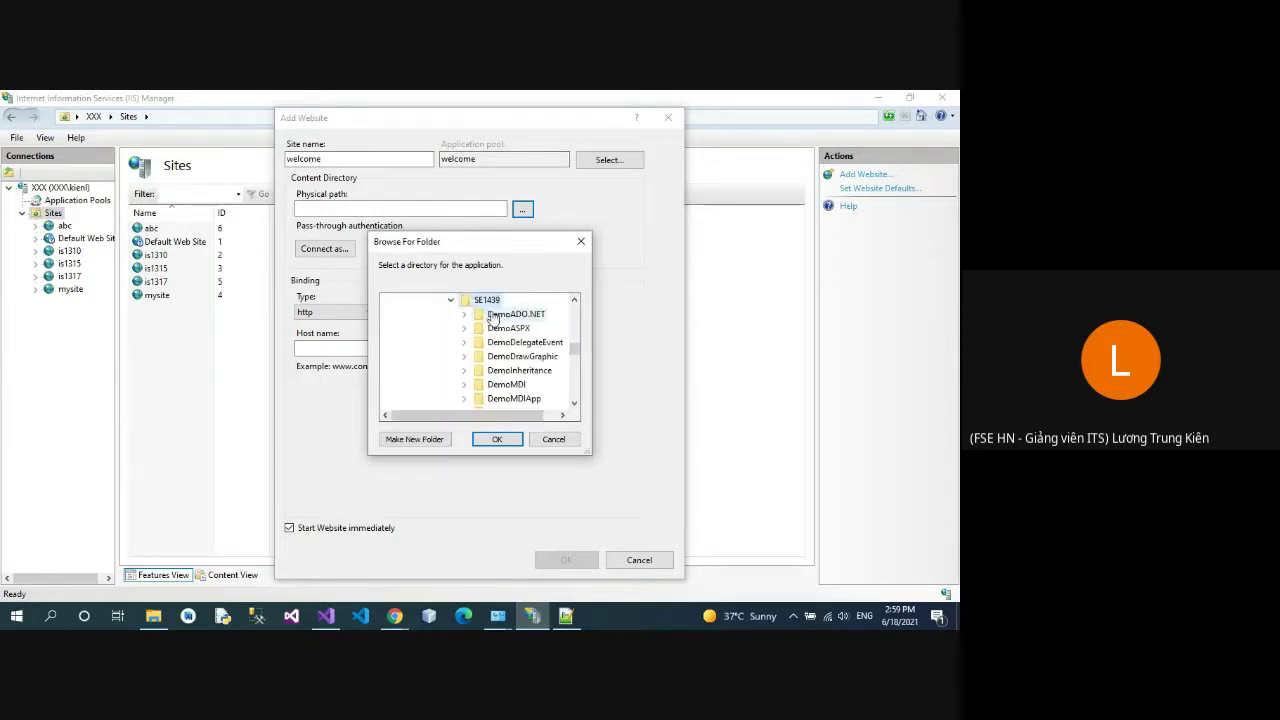
scroll(500, 322, "up", 1)
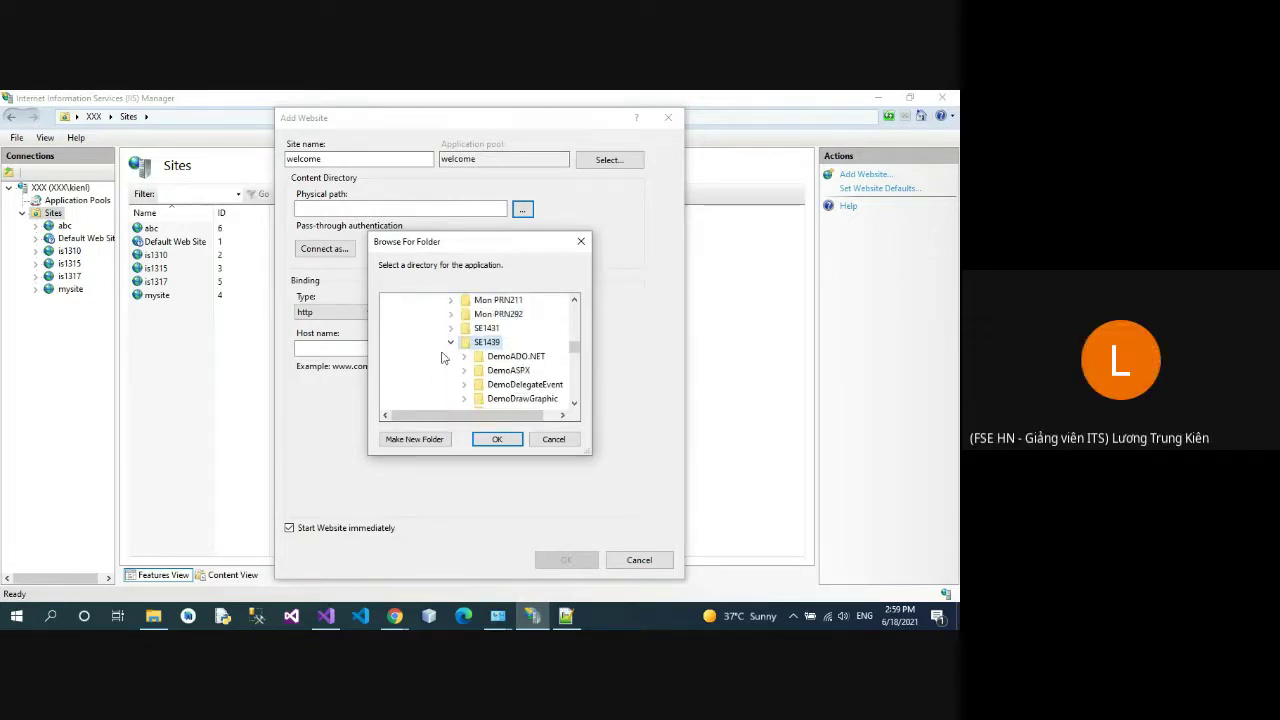
left_click(451, 341)
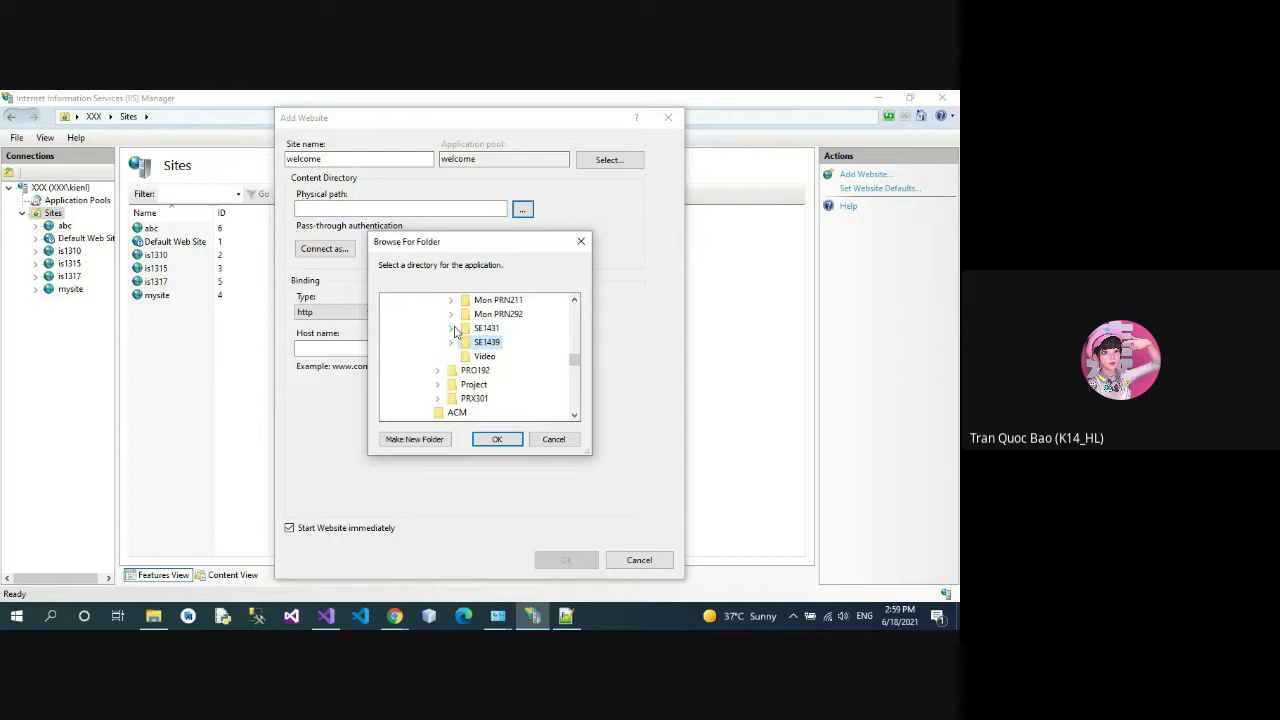
Step: Choose the DemoWeb folder in SE1431 as the physical path and create the site, accepting the duplicate port 80 binding
left_click(451, 329)
scroll(525, 370, "down", 3)
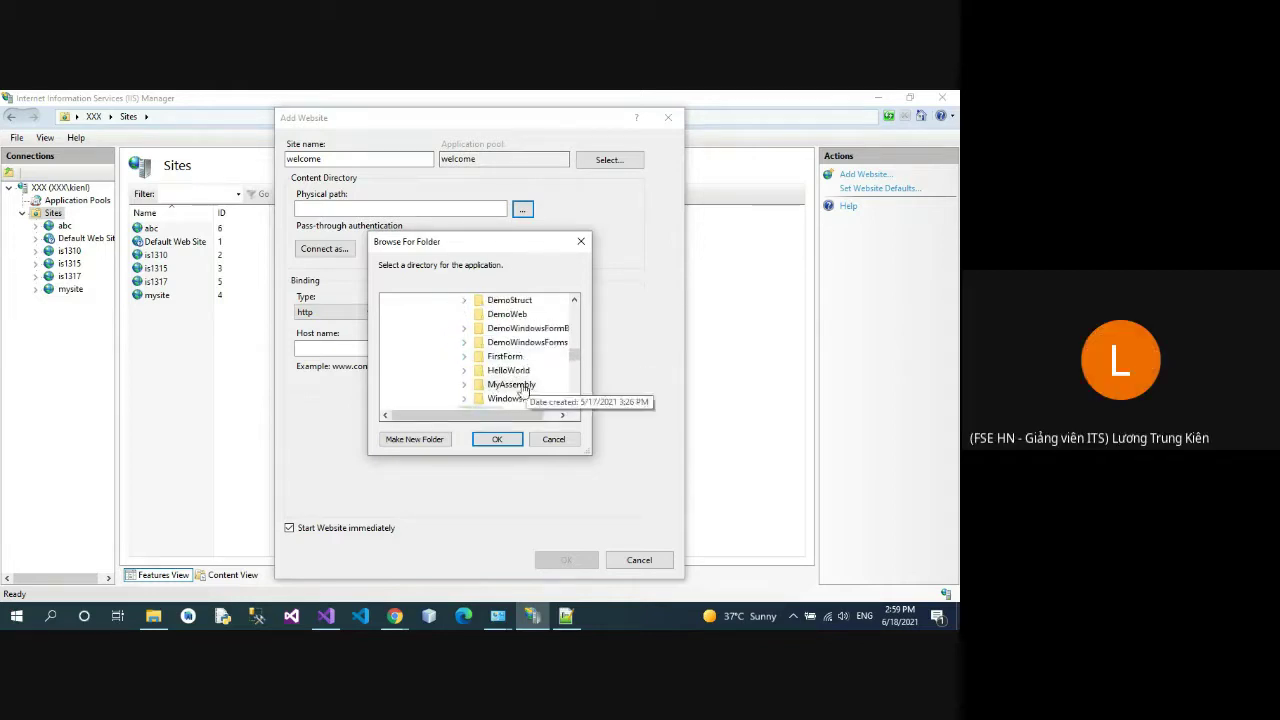
scroll(522, 388, "down", 2)
scroll(518, 370, "up", 3)
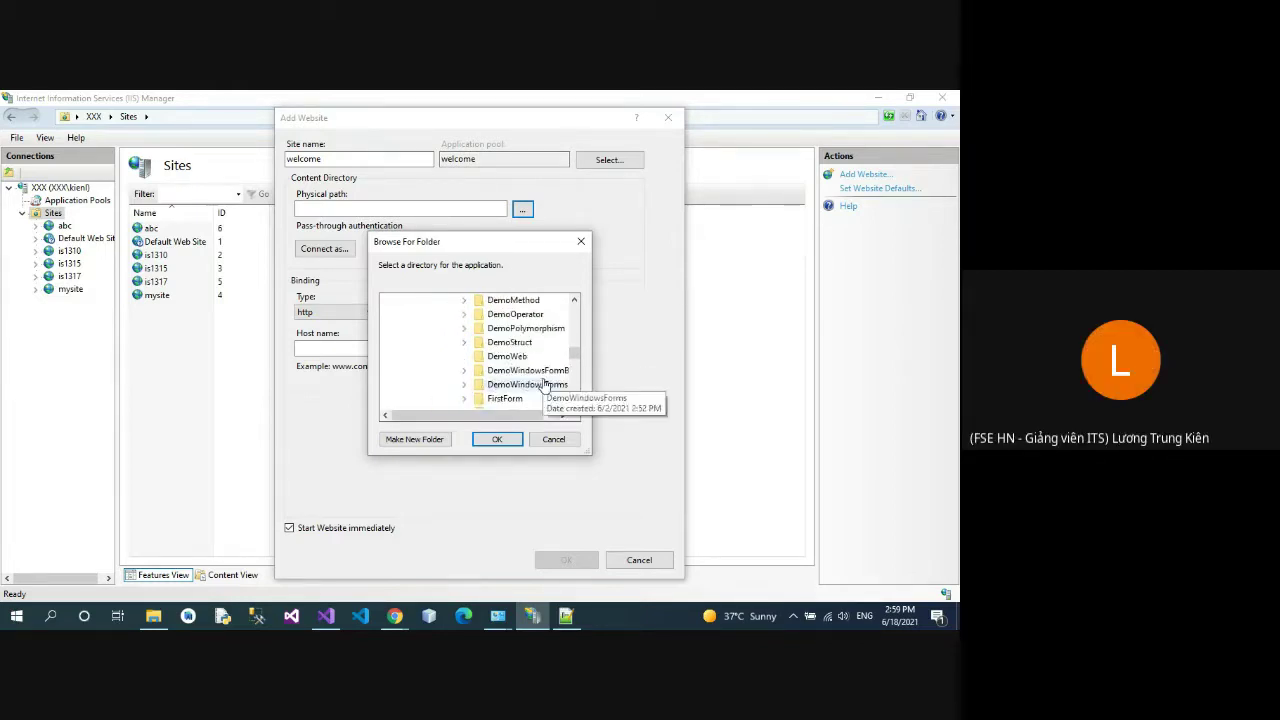
left_click(510, 356)
left_click(505, 439)
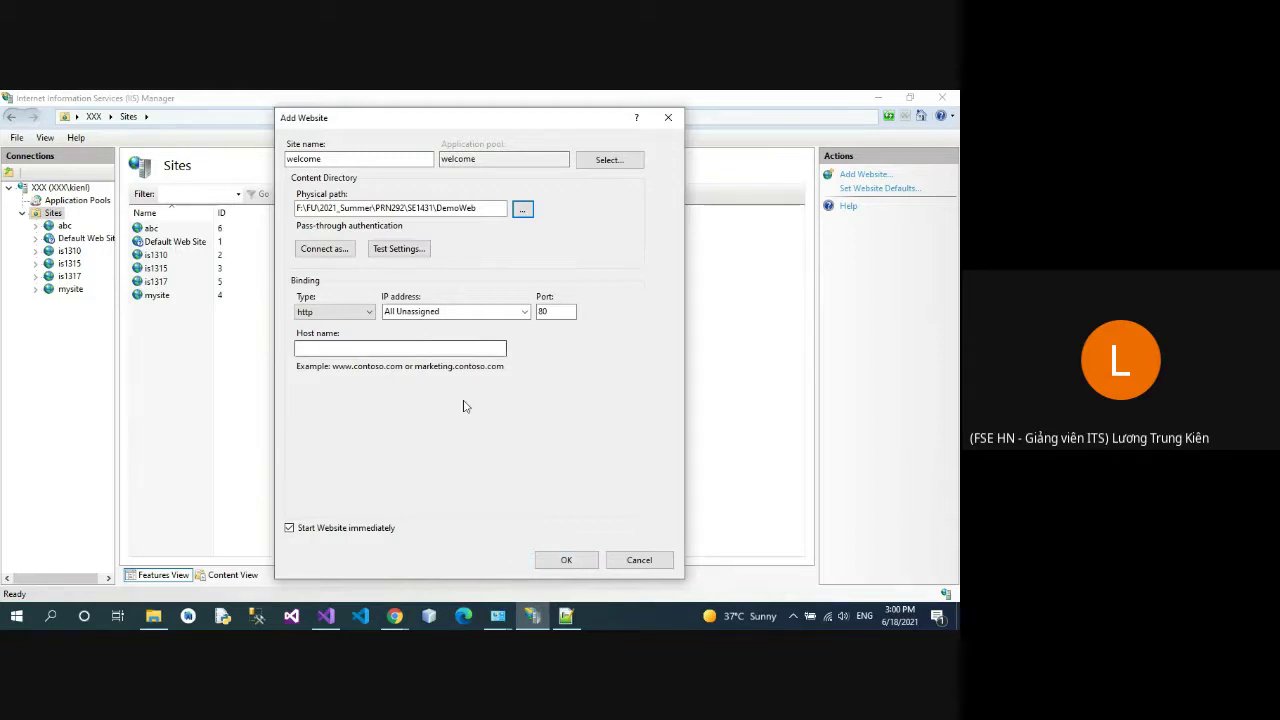
left_click(566, 560)
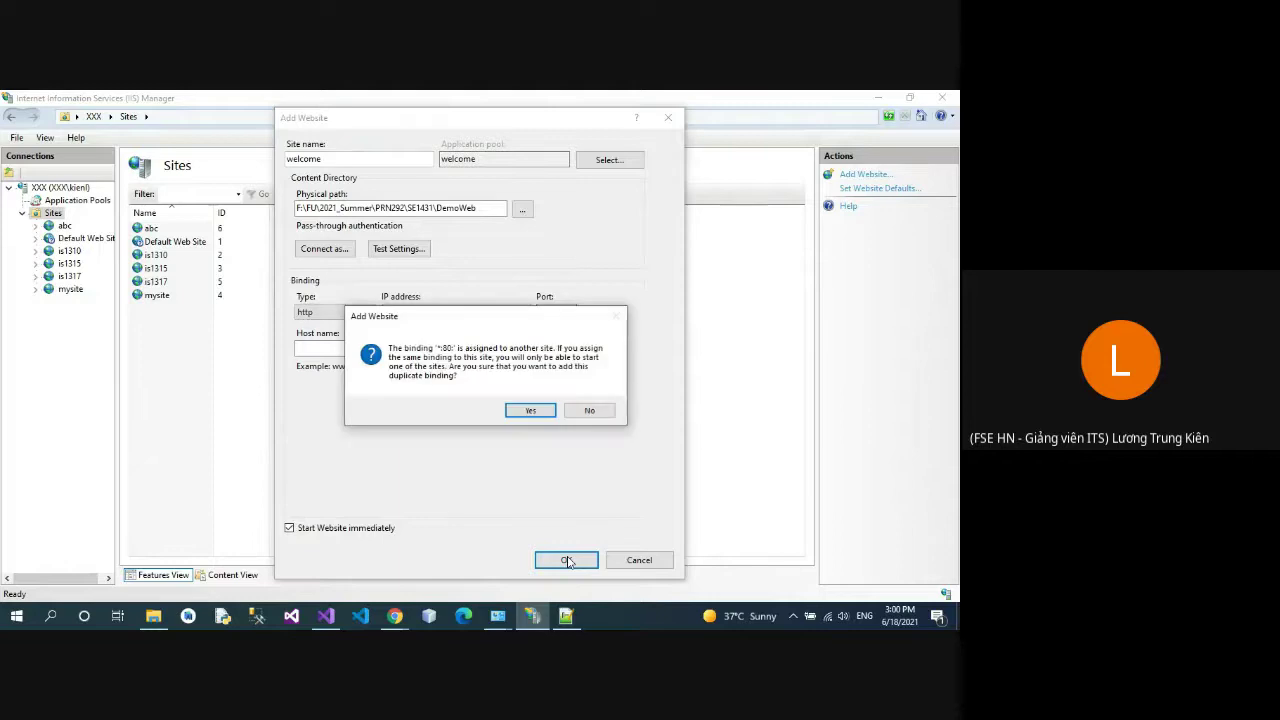
left_click(529, 411)
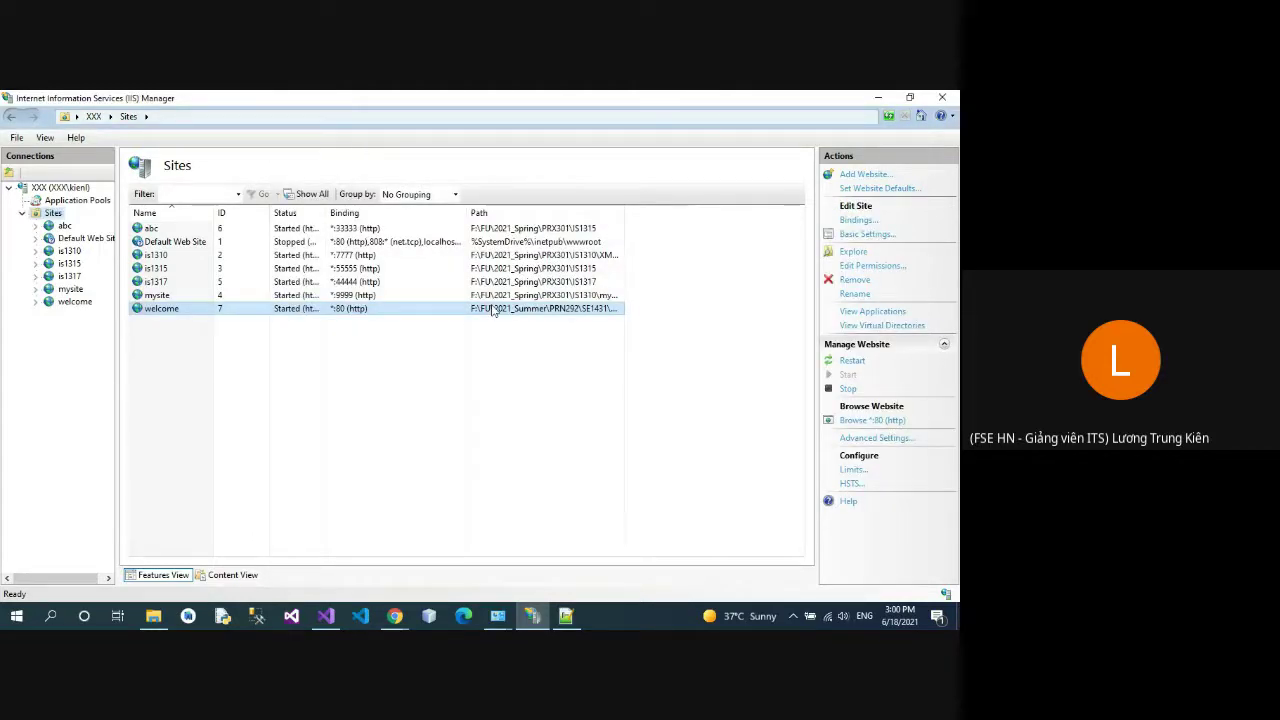
Step: Compare the bindings of the welcome site and the Default Web Site in the sites list
left_click(366, 311)
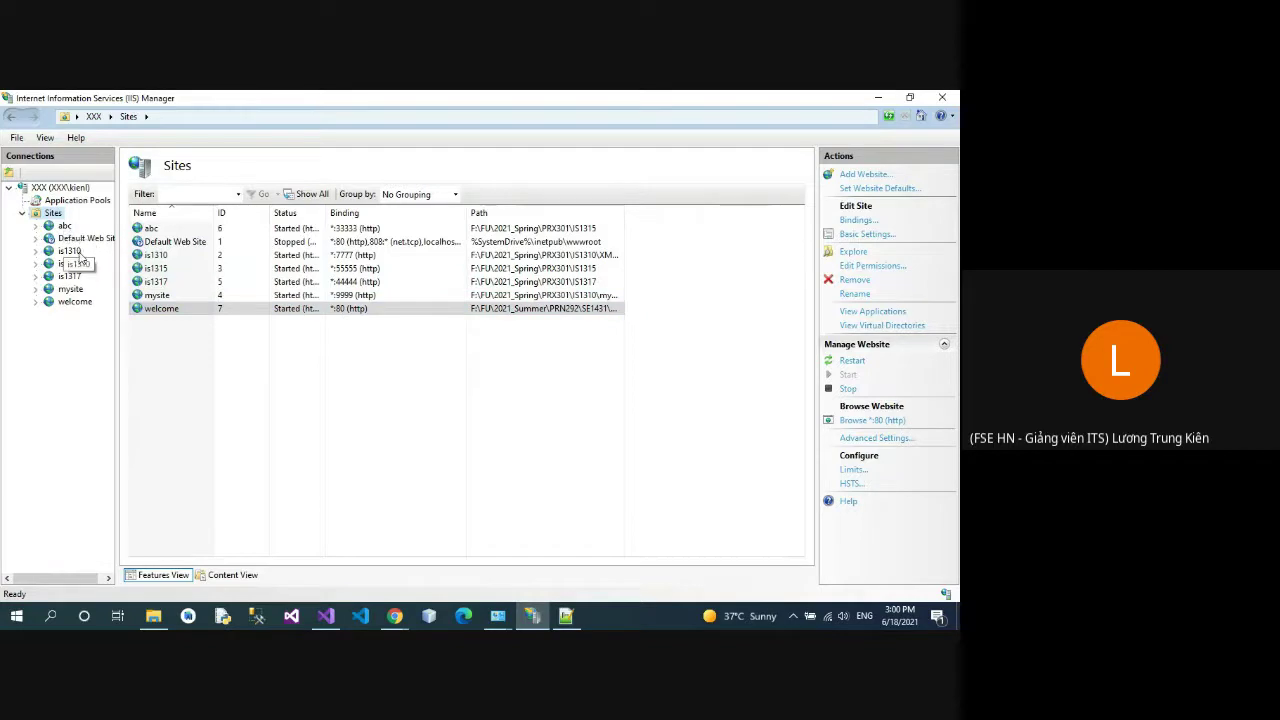
left_click(356, 243)
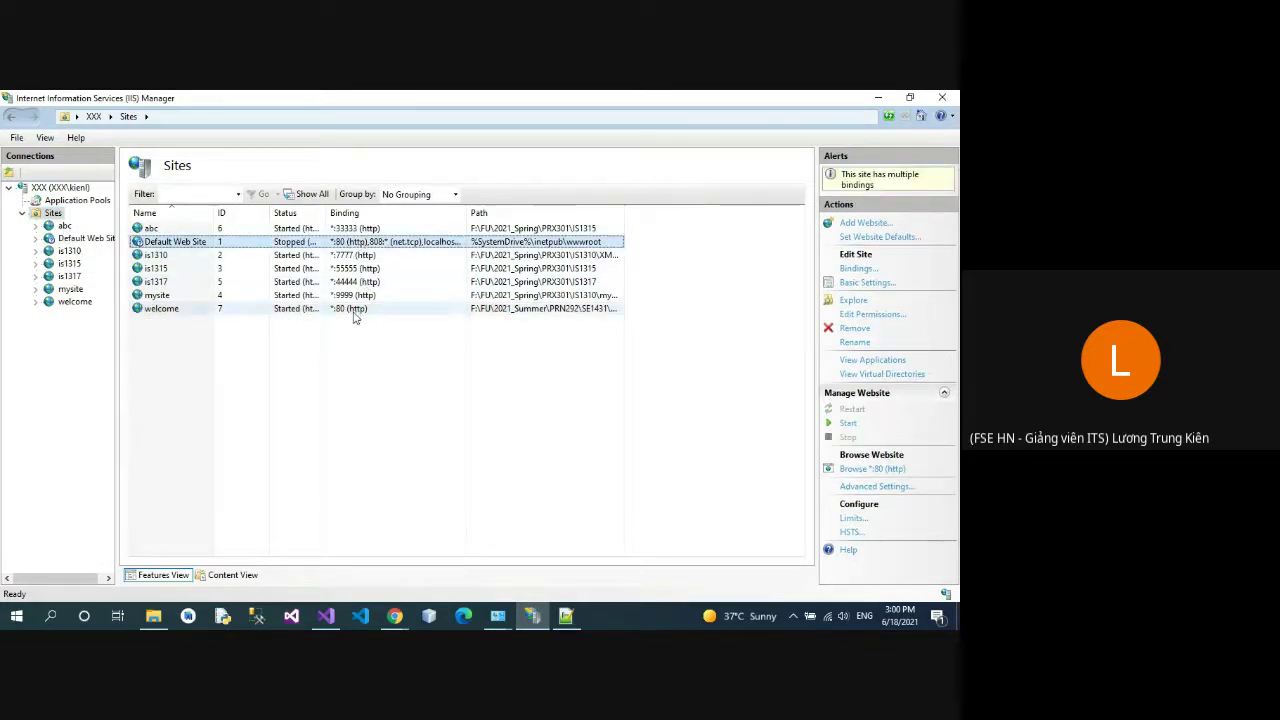
left_click(360, 310)
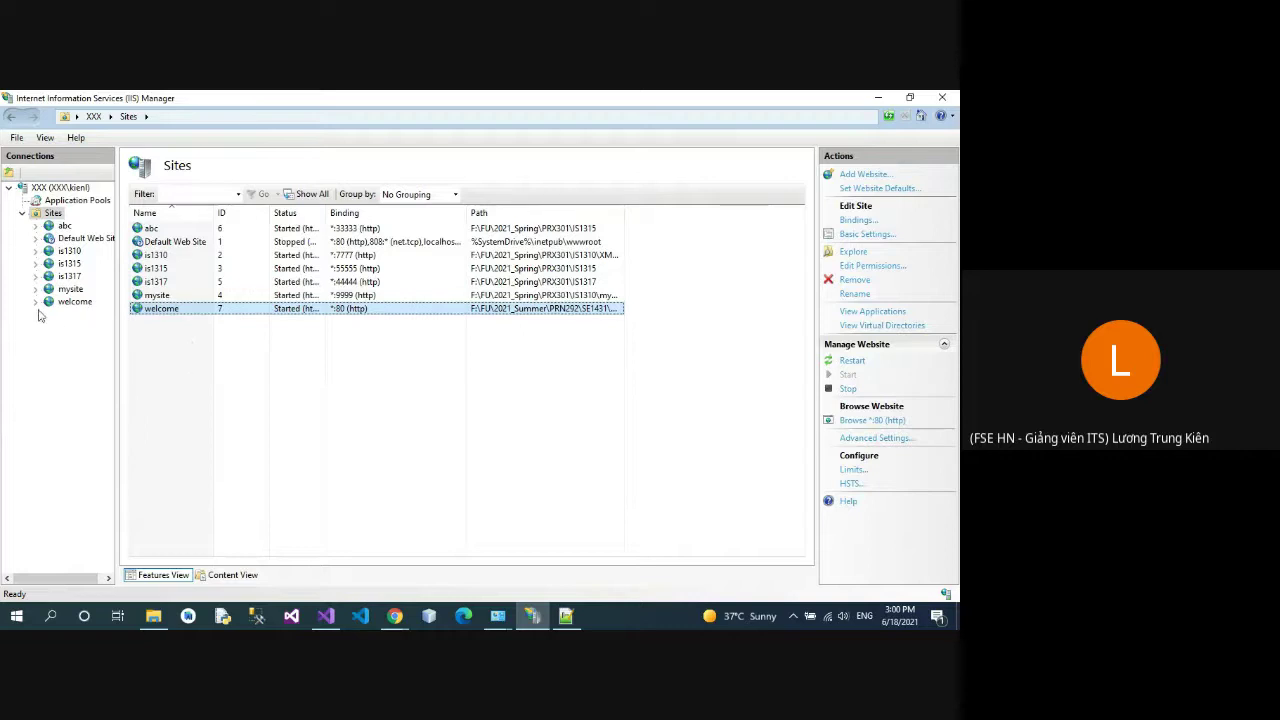
left_click(68, 303)
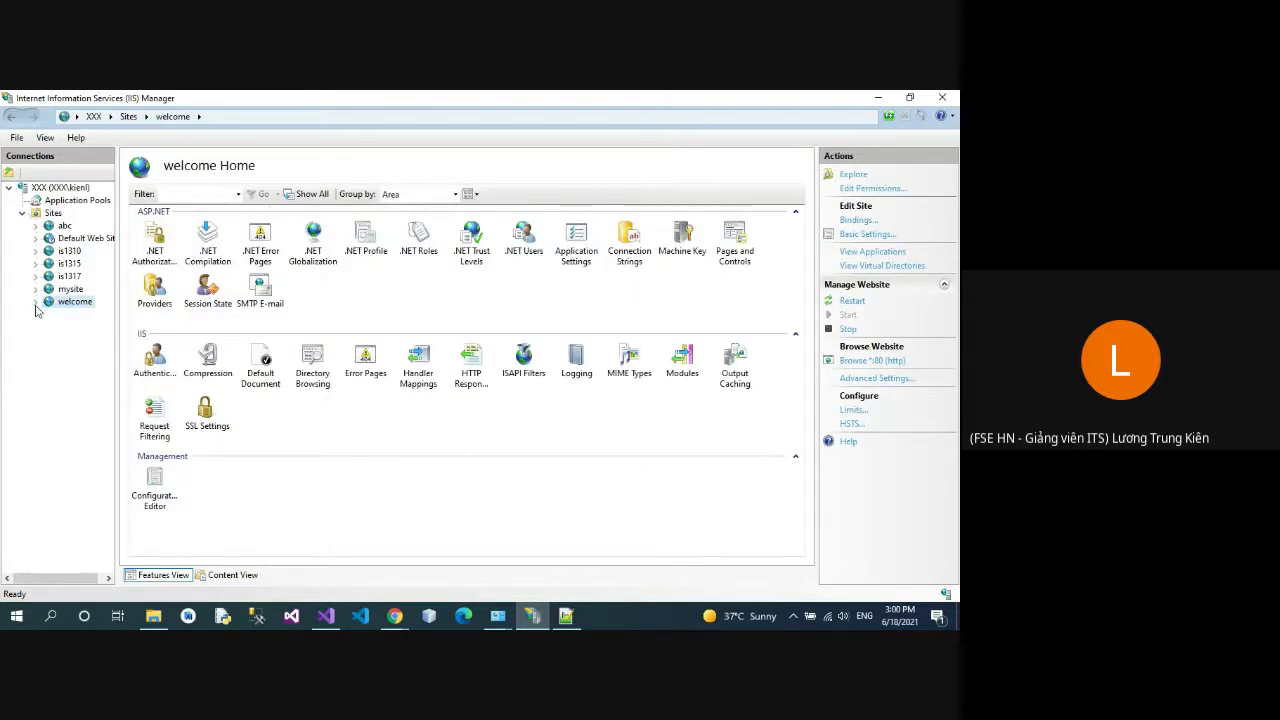
right_click(76, 307)
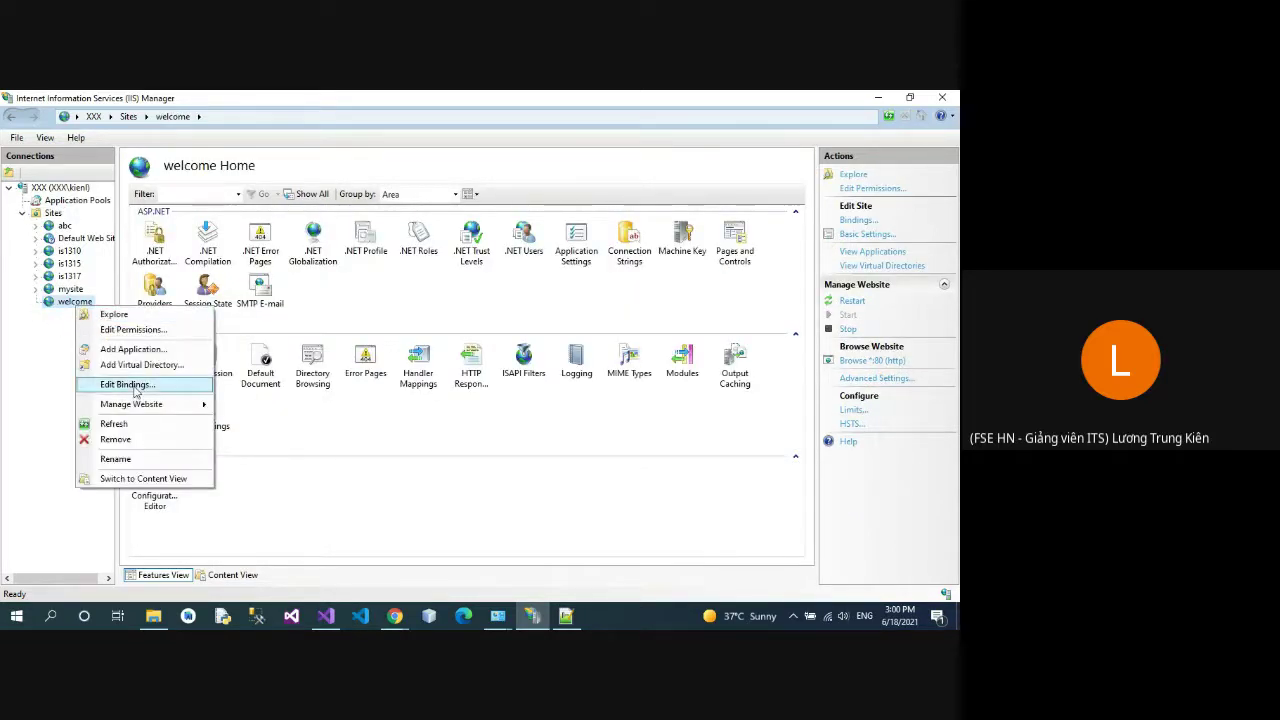
mouse_move(150, 408)
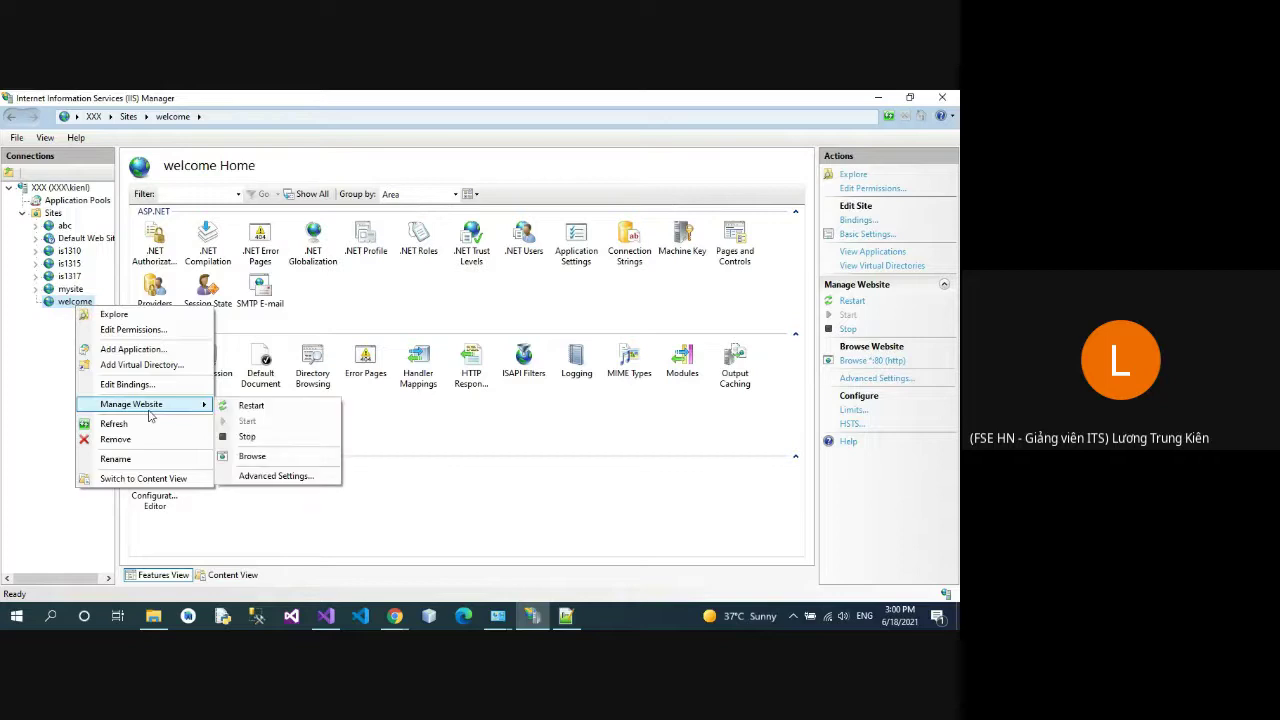
left_click(61, 313)
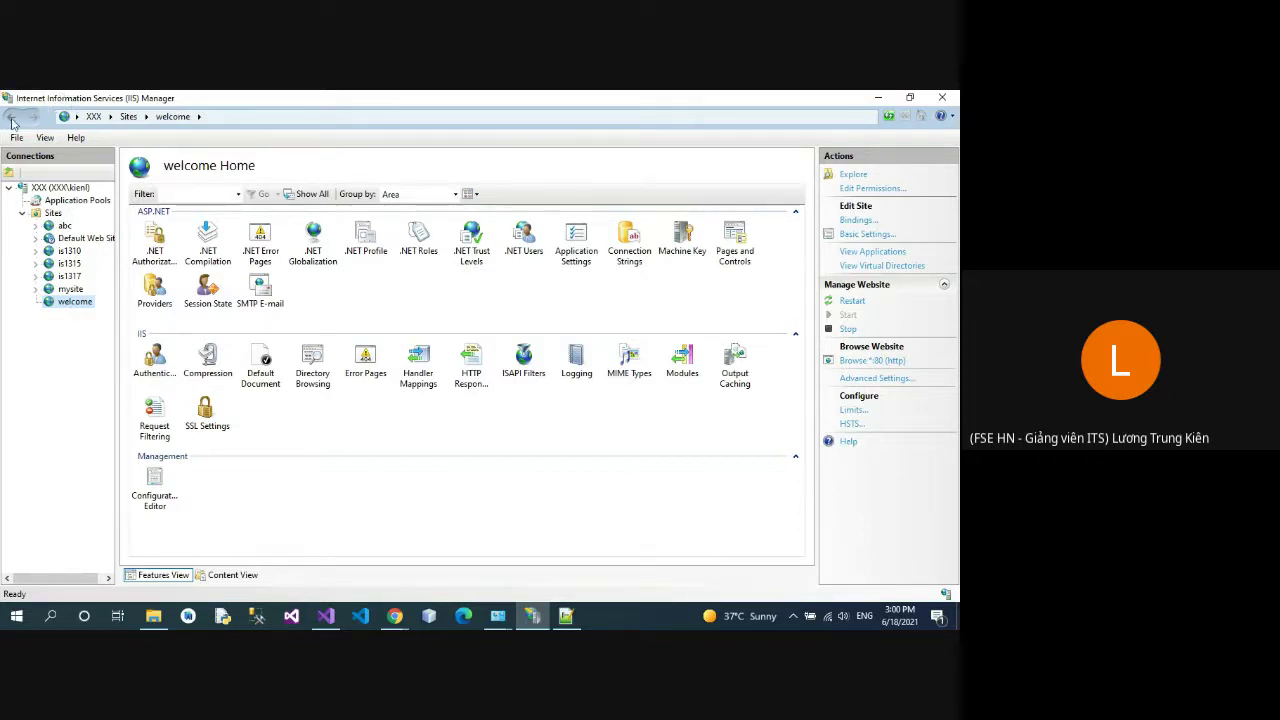
Step: Open the permissions of the welcome site's DemoWeb folder and start editing its security entries
right_click(72, 306)
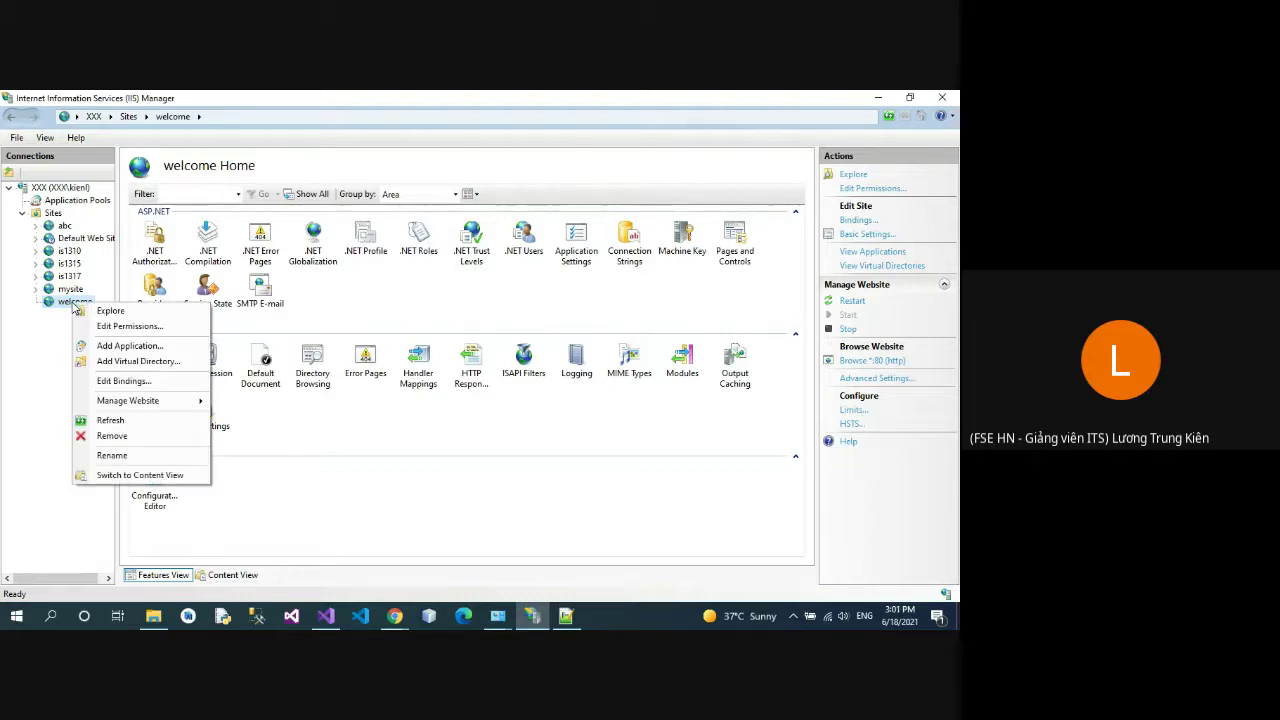
left_click(118, 326)
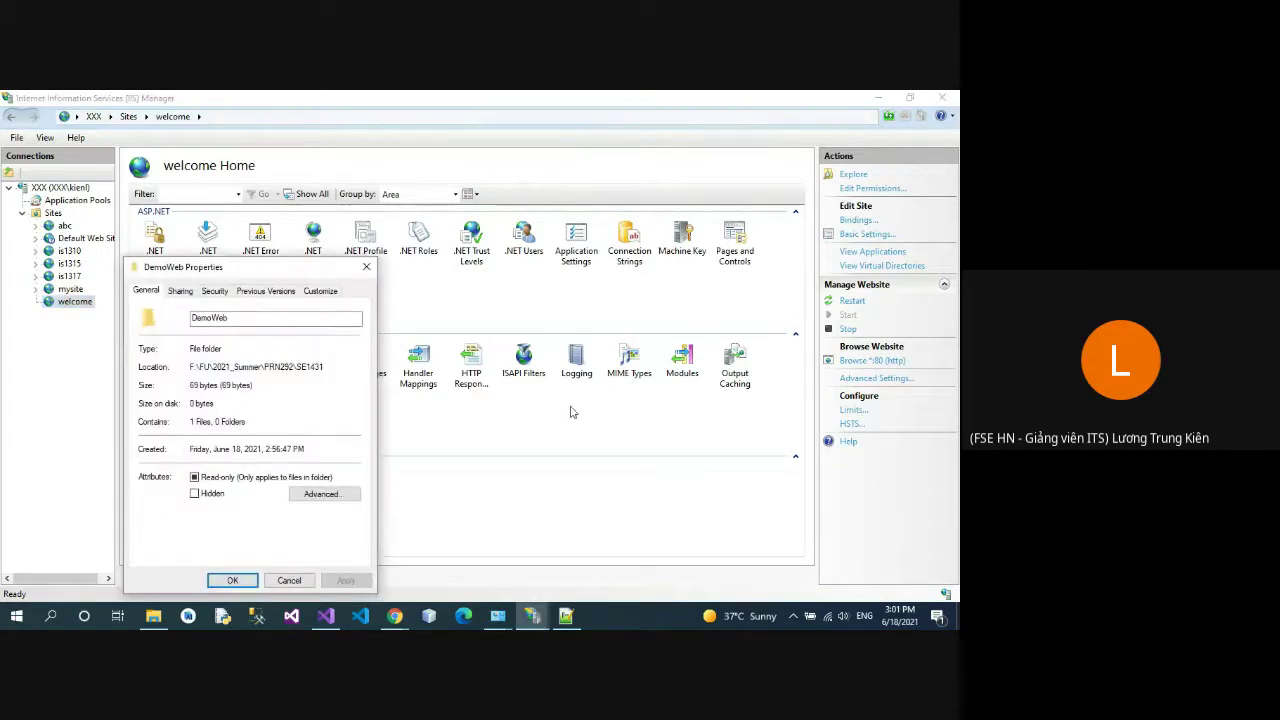
left_click_drag(232, 270, 446, 184)
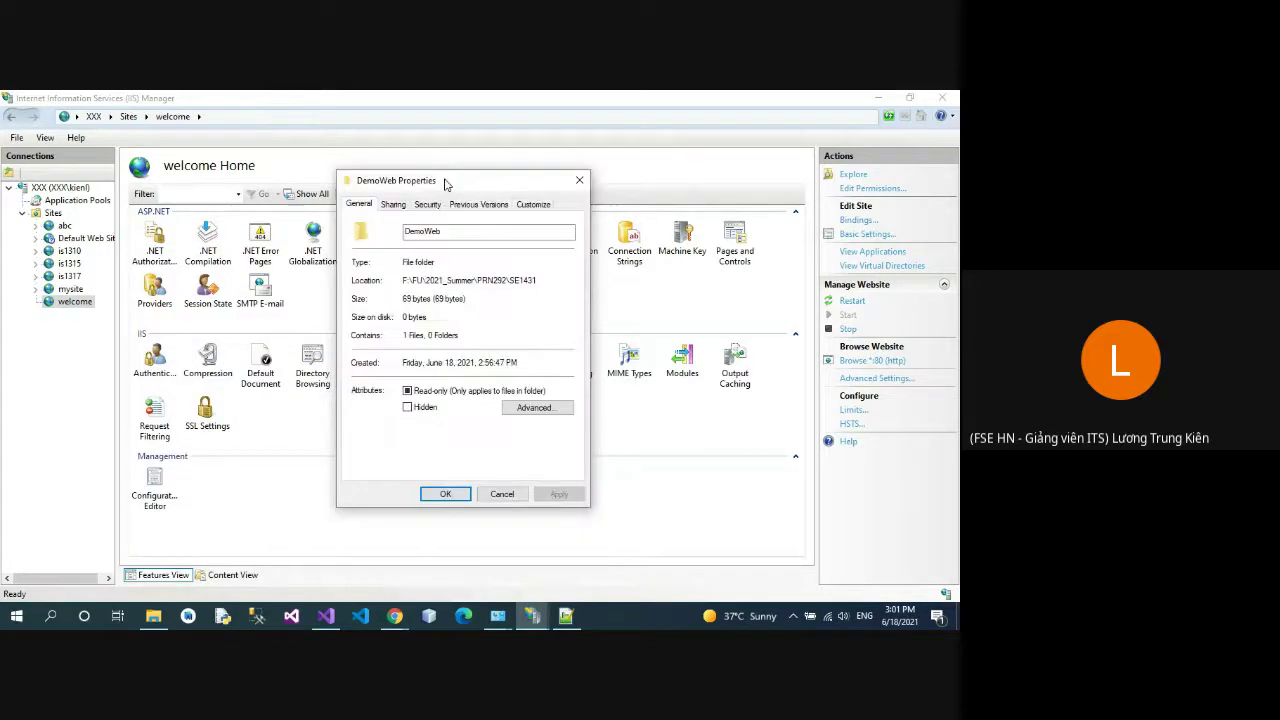
left_click(427, 204)
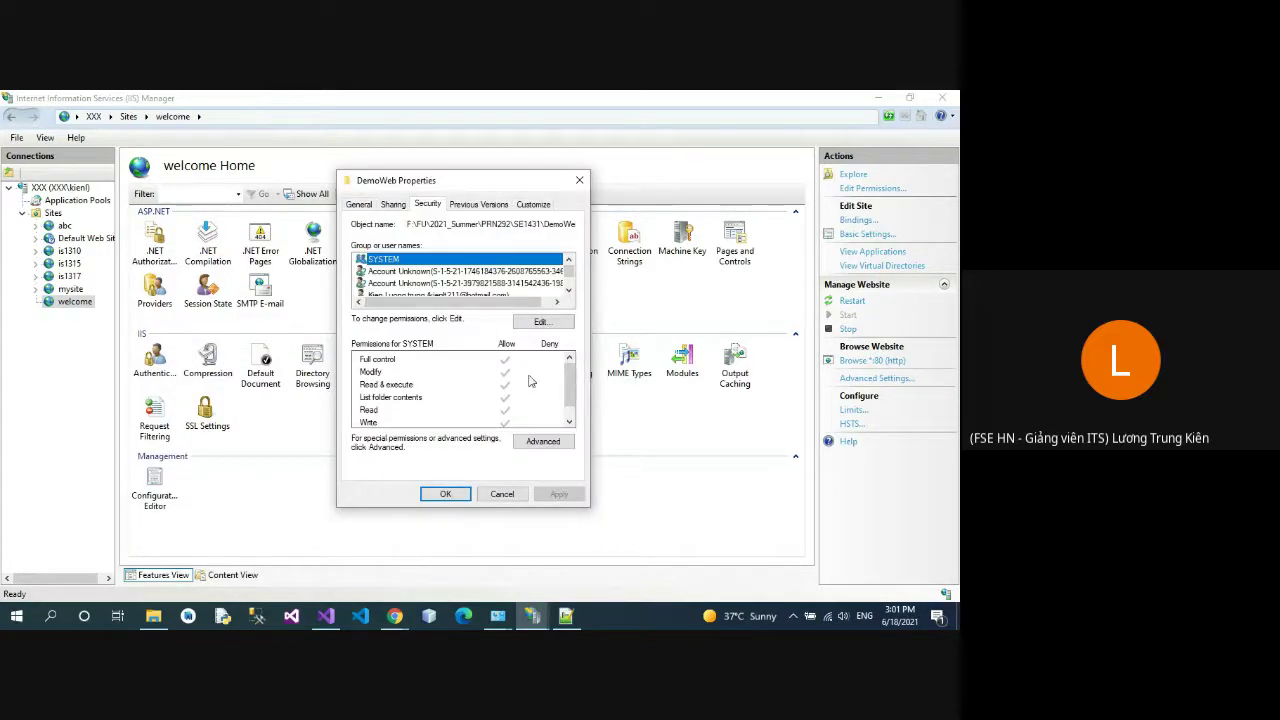
left_click(530, 322)
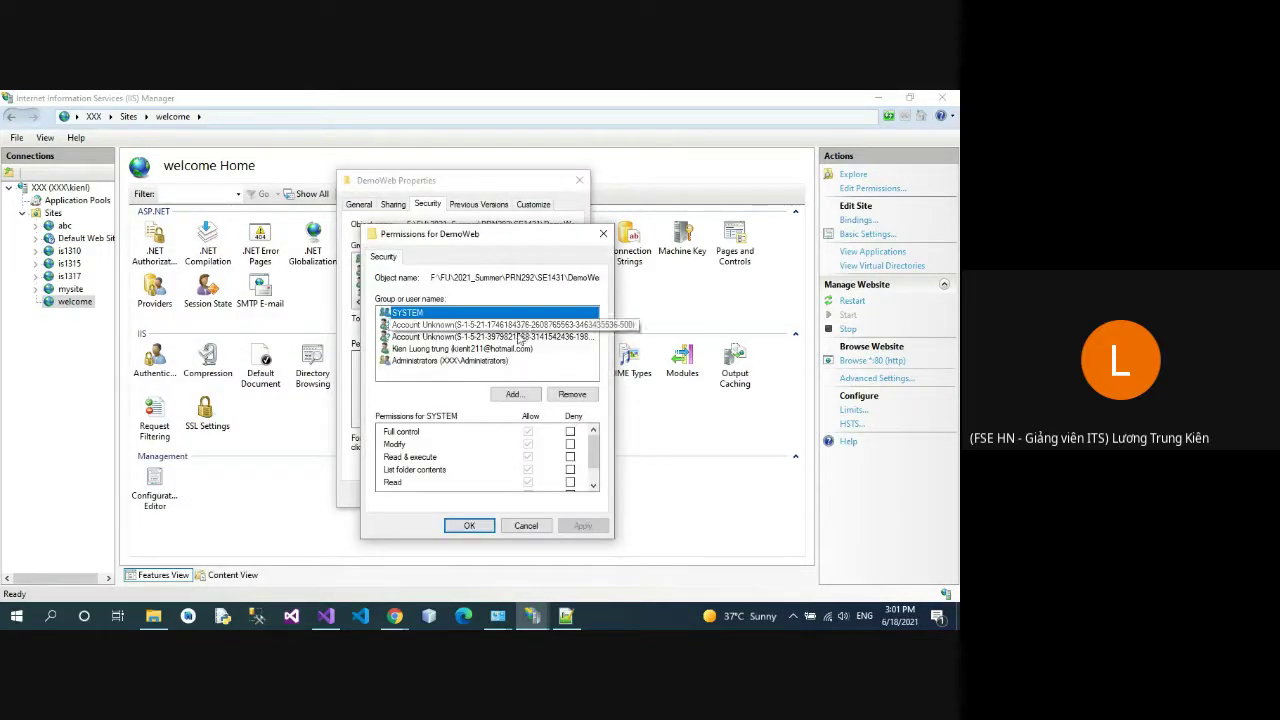
Step: Add the group Everyone to the DemoWeb folder's permissions, checking the name before accepting it
left_click(512, 394)
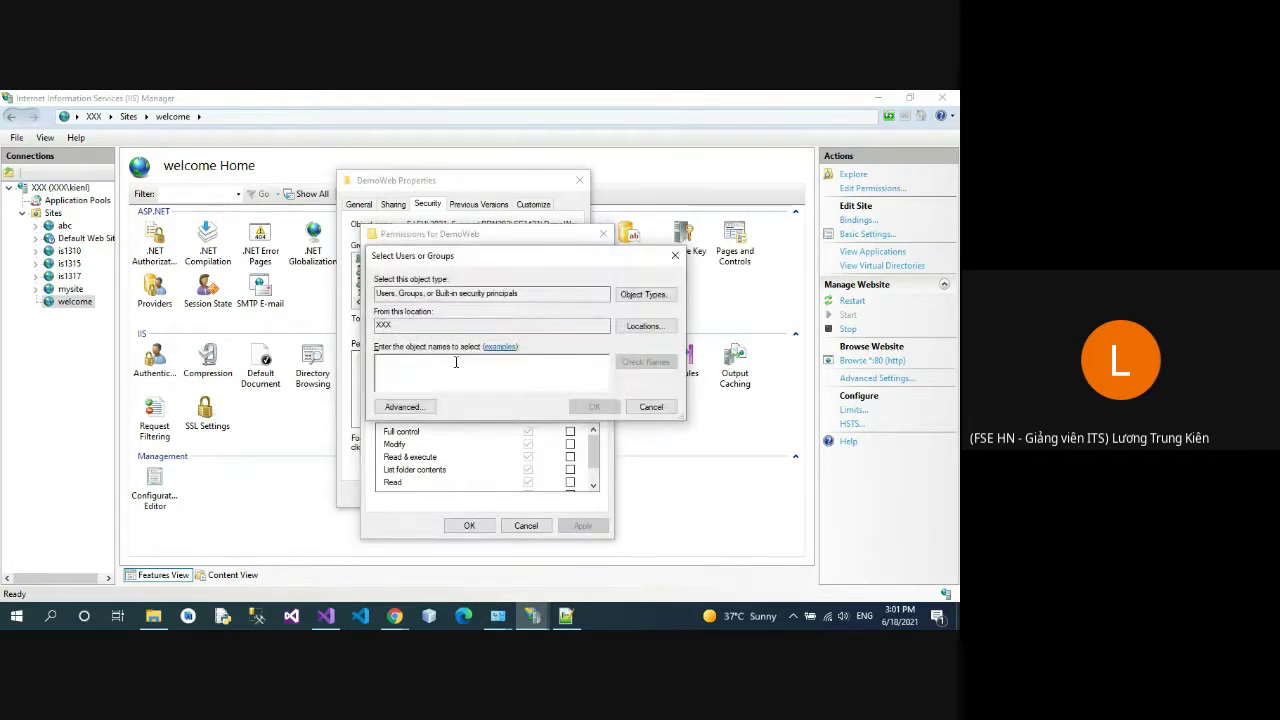
type("Everyone")
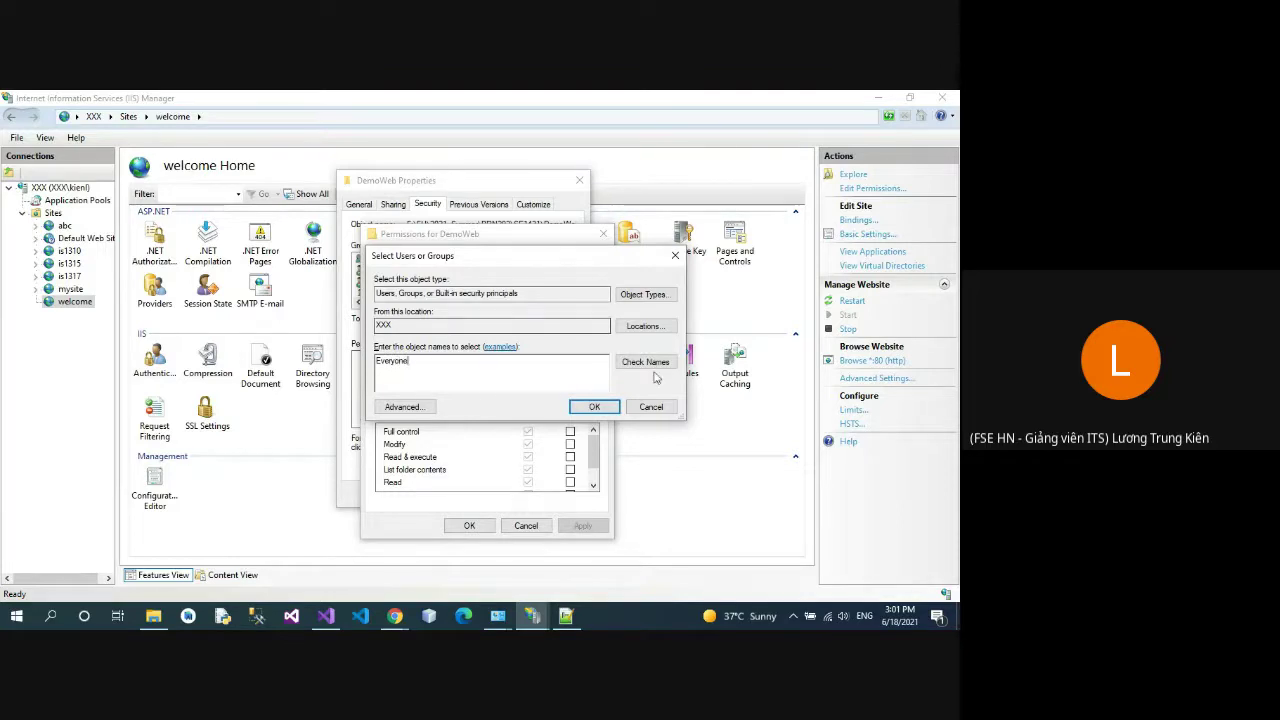
key("alt+c")
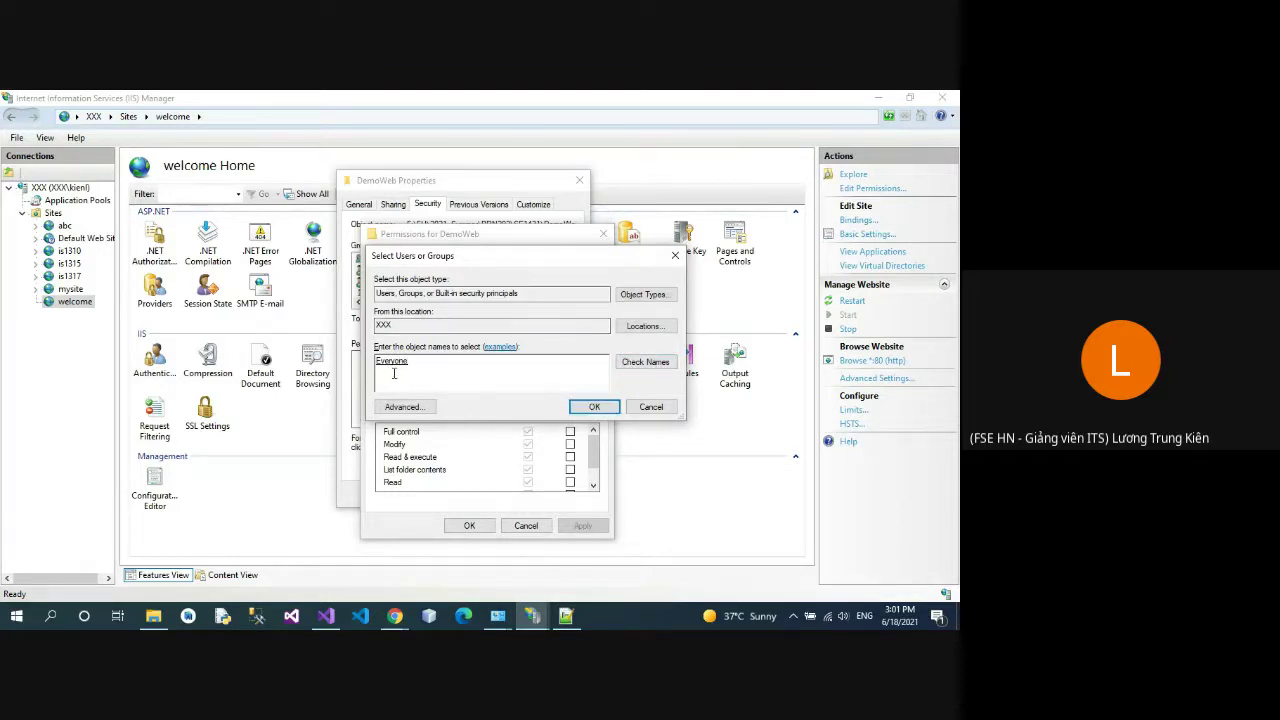
left_click(592, 407)
Step: Review Everyone's Read & execute, List folder contents and Read permissions, apply them and close the DemoWeb properties
left_click(413, 373)
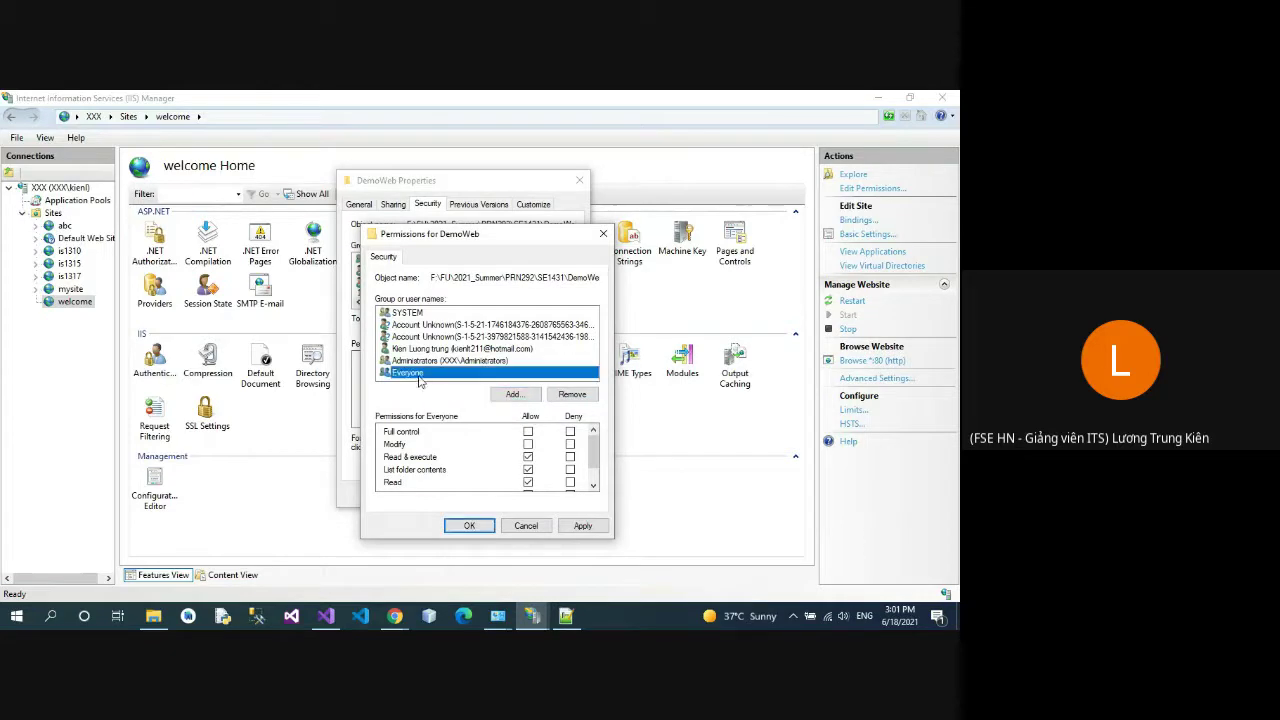
left_click(425, 459)
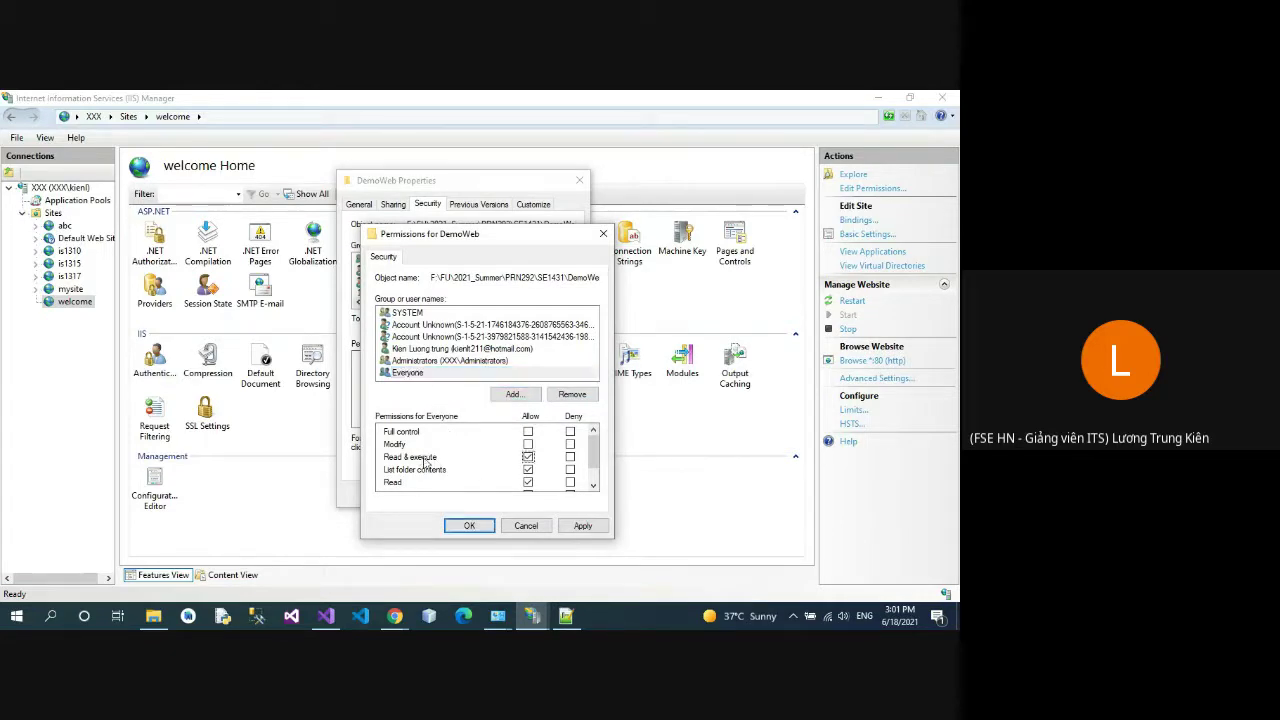
left_click(427, 470)
scroll(432, 478, "down", 1)
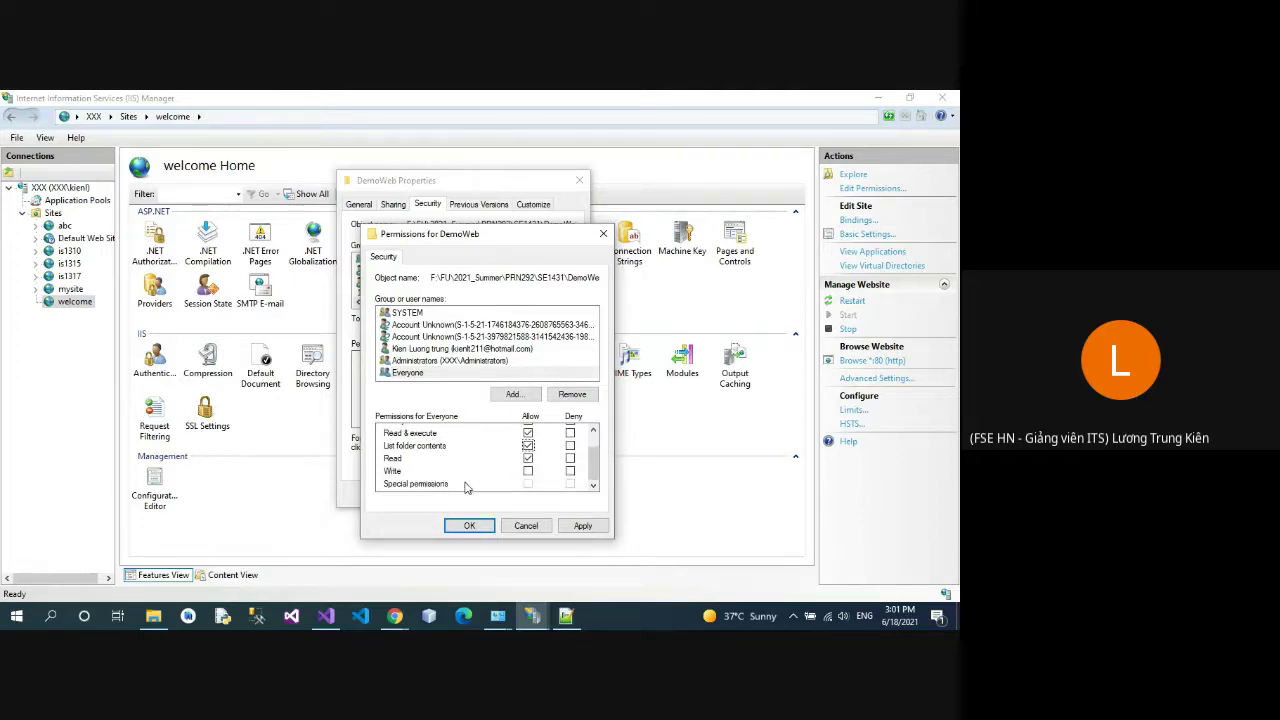
left_click(584, 526)
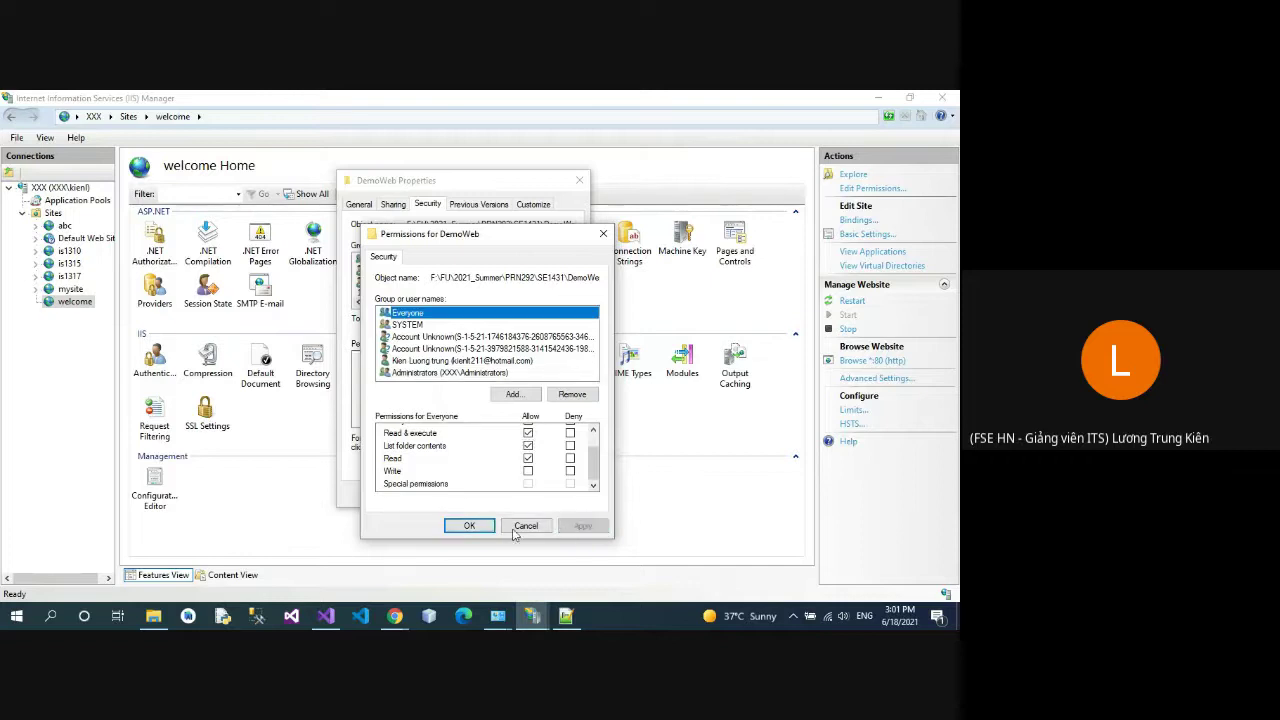
left_click(469, 526)
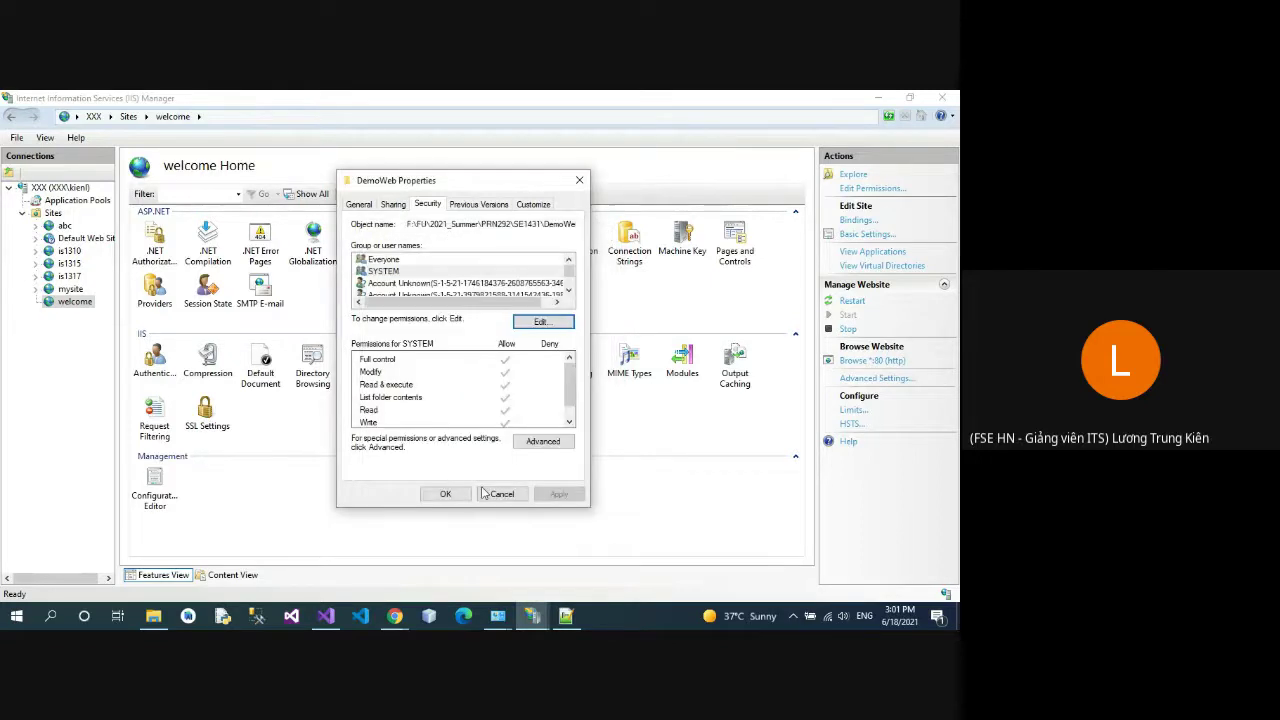
left_click(451, 492)
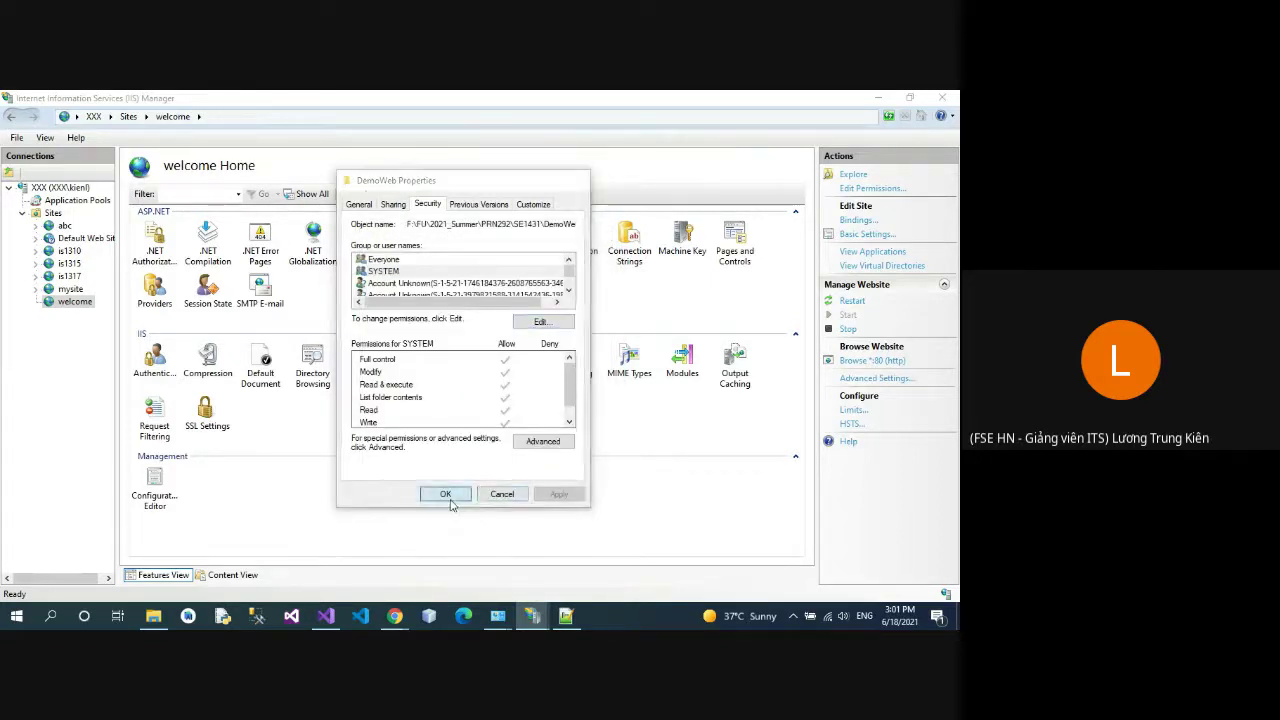
Step: Browse the welcome site and load localhost/Welcome.html in the browser
right_click(73, 311)
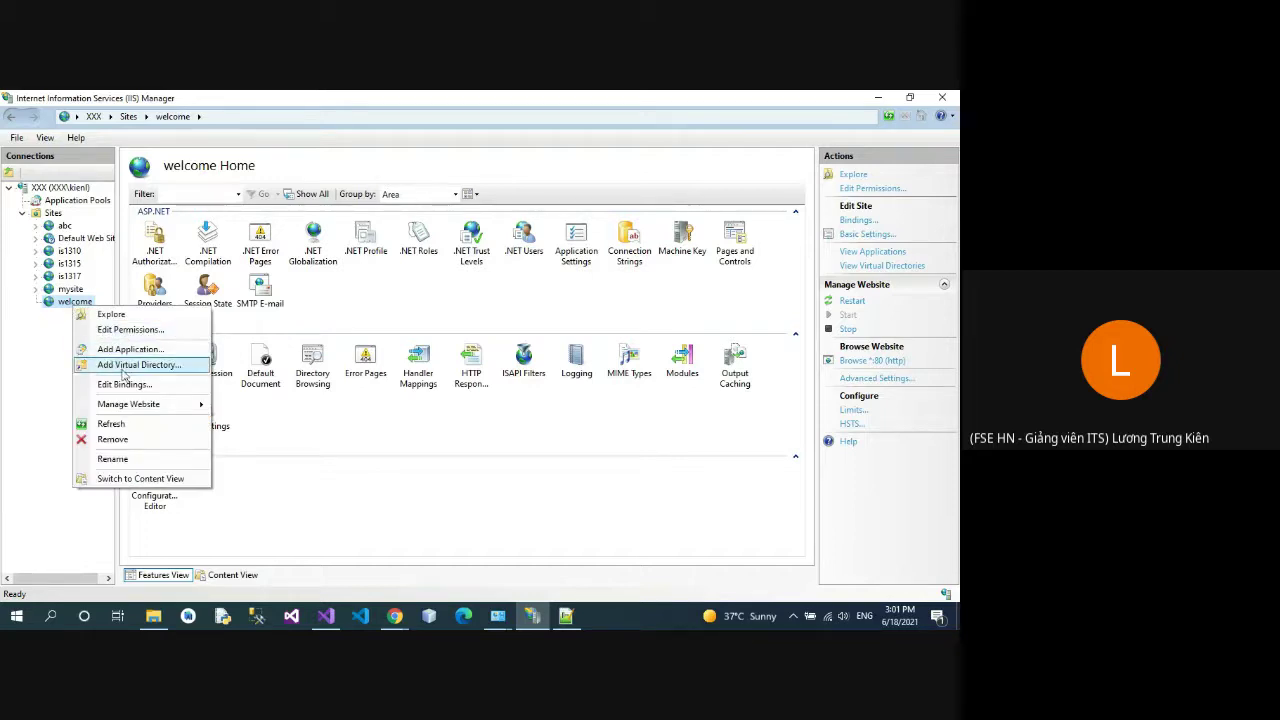
mouse_move(140, 405)
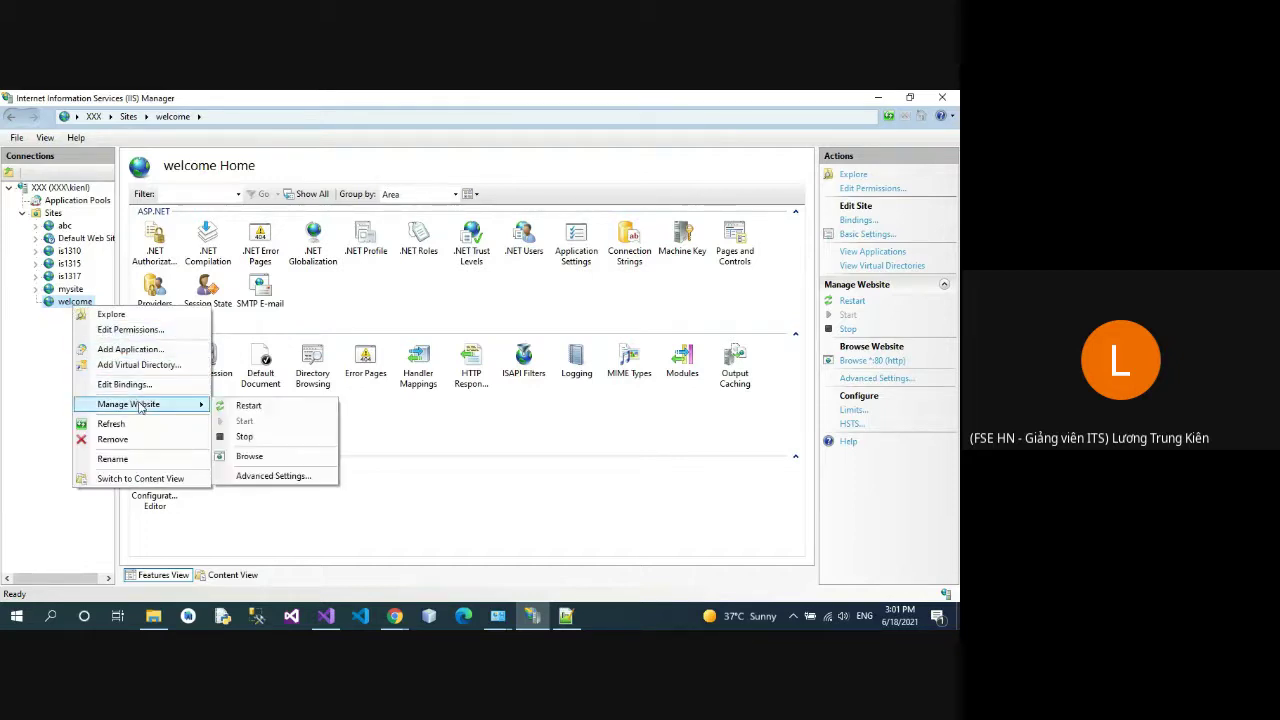
left_click(268, 457)
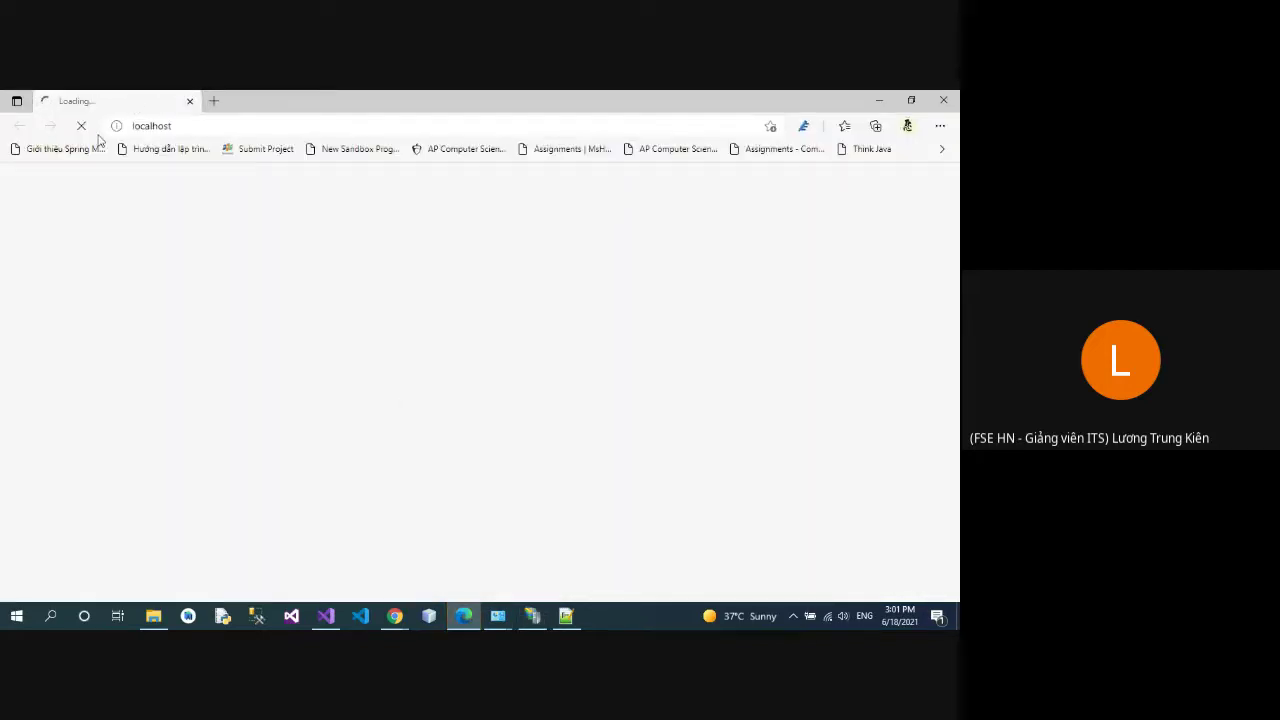
left_click(229, 130)
type("/")
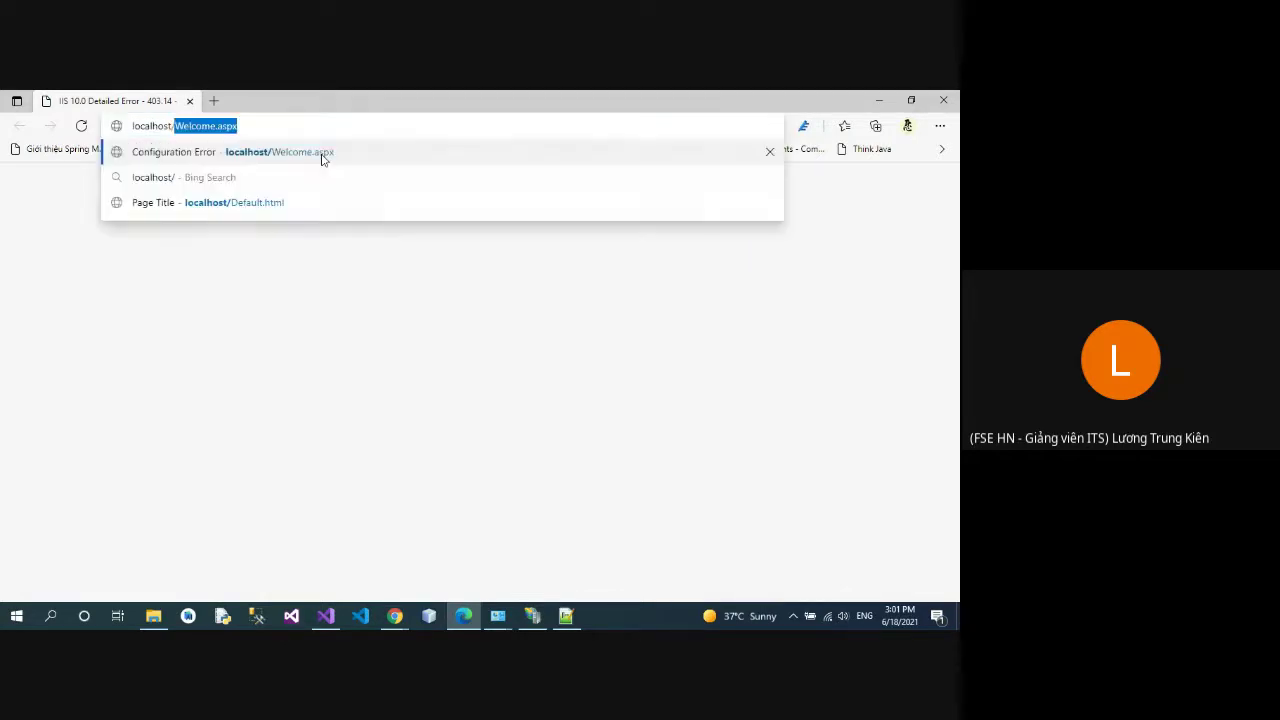
type("Welcome.h")
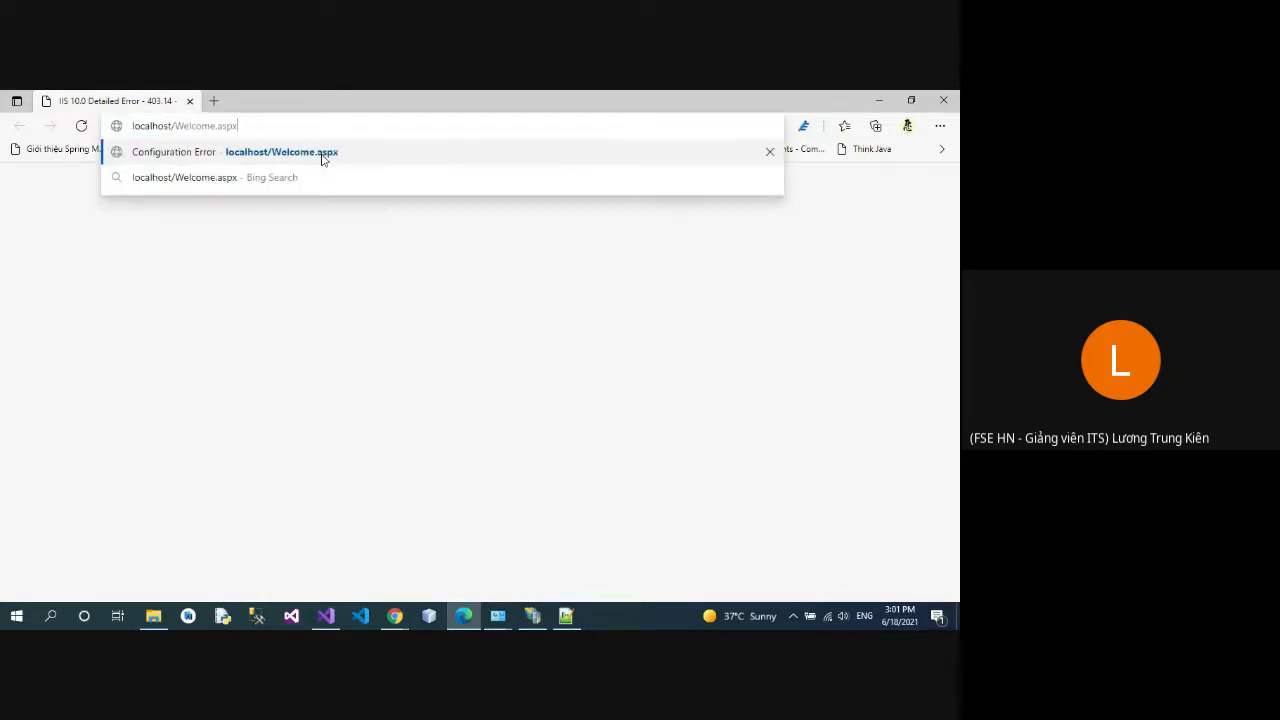
type("tml")
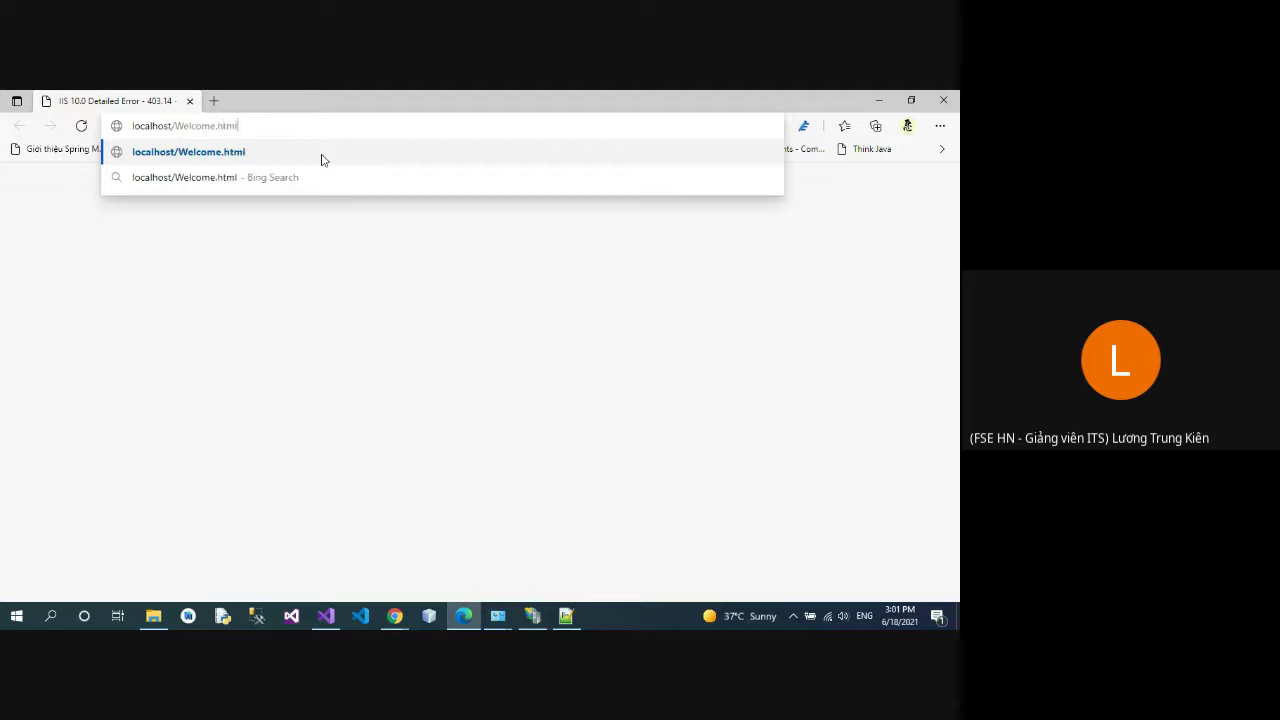
key("Return")
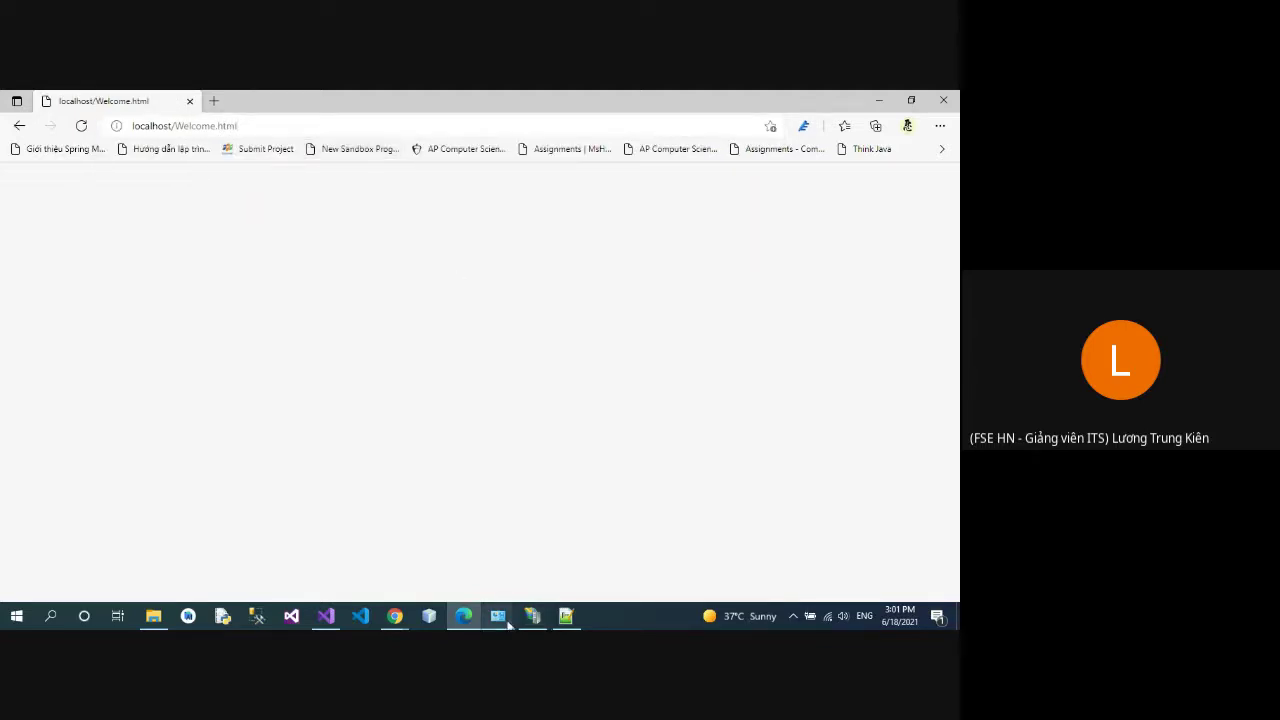
Step: Switch back to IIS Manager and restart the welcome website
left_click(533, 616)
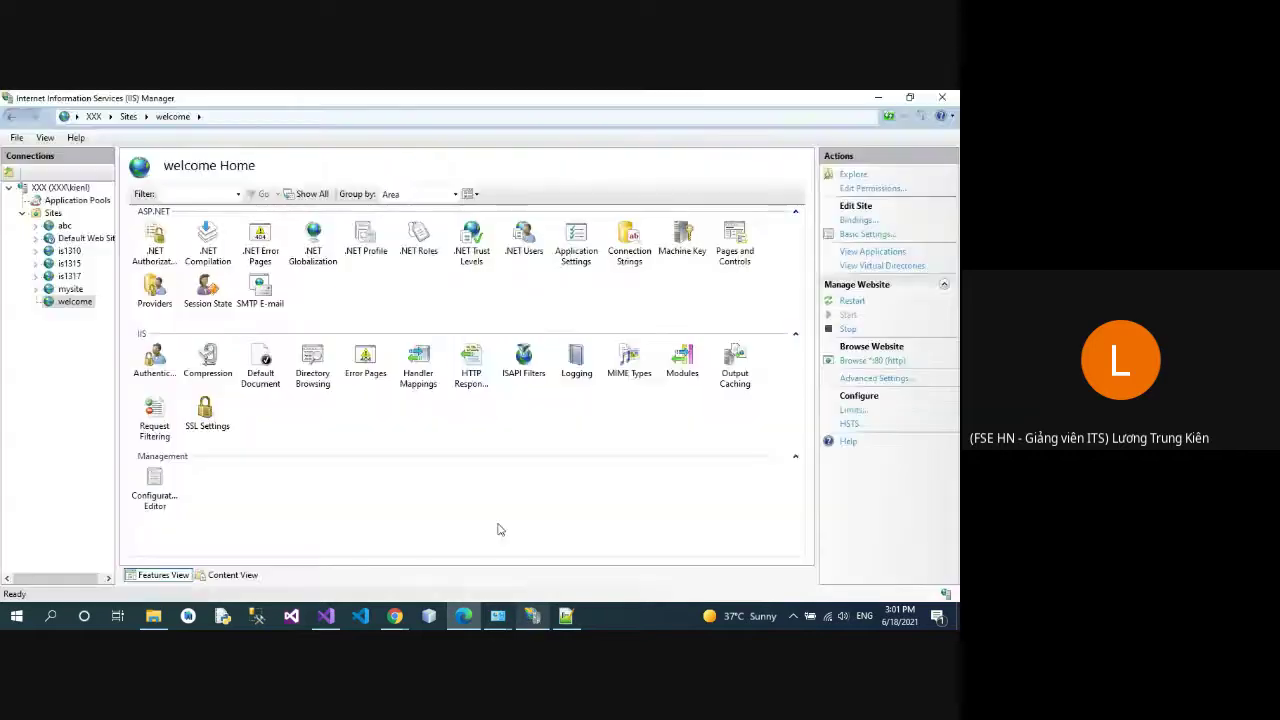
right_click(75, 301)
mouse_move(150, 400)
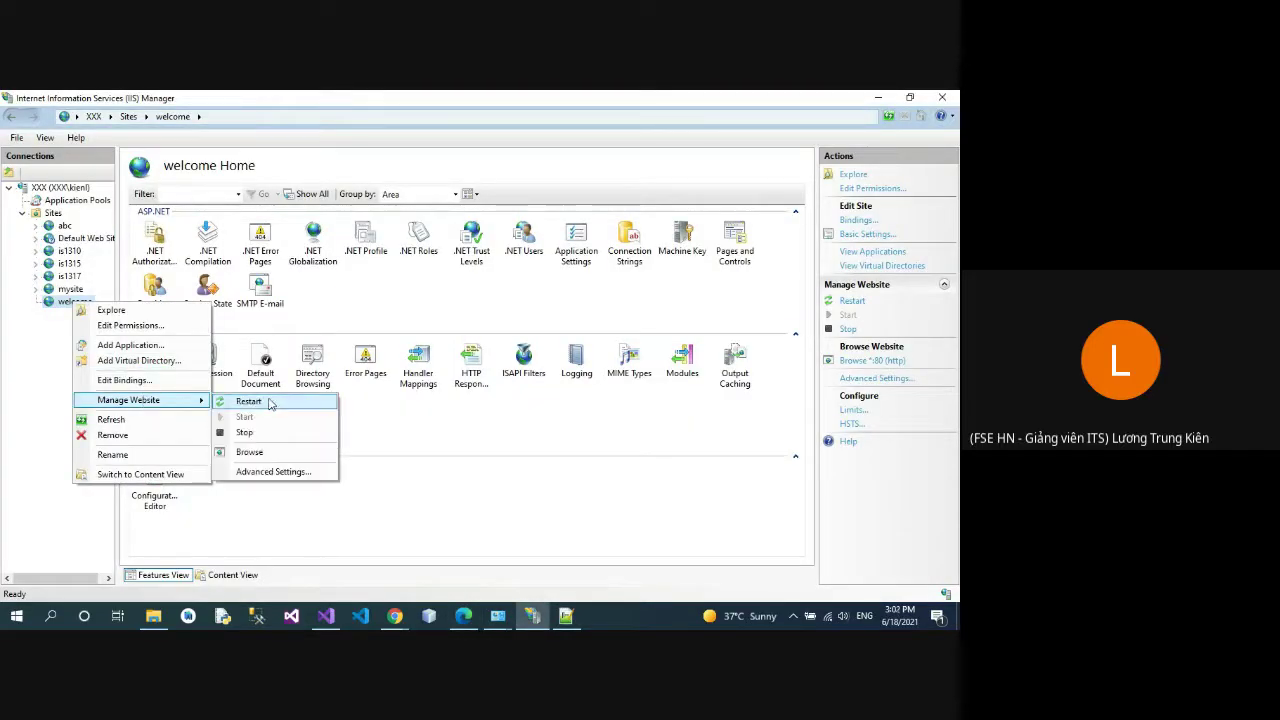
left_click(268, 402)
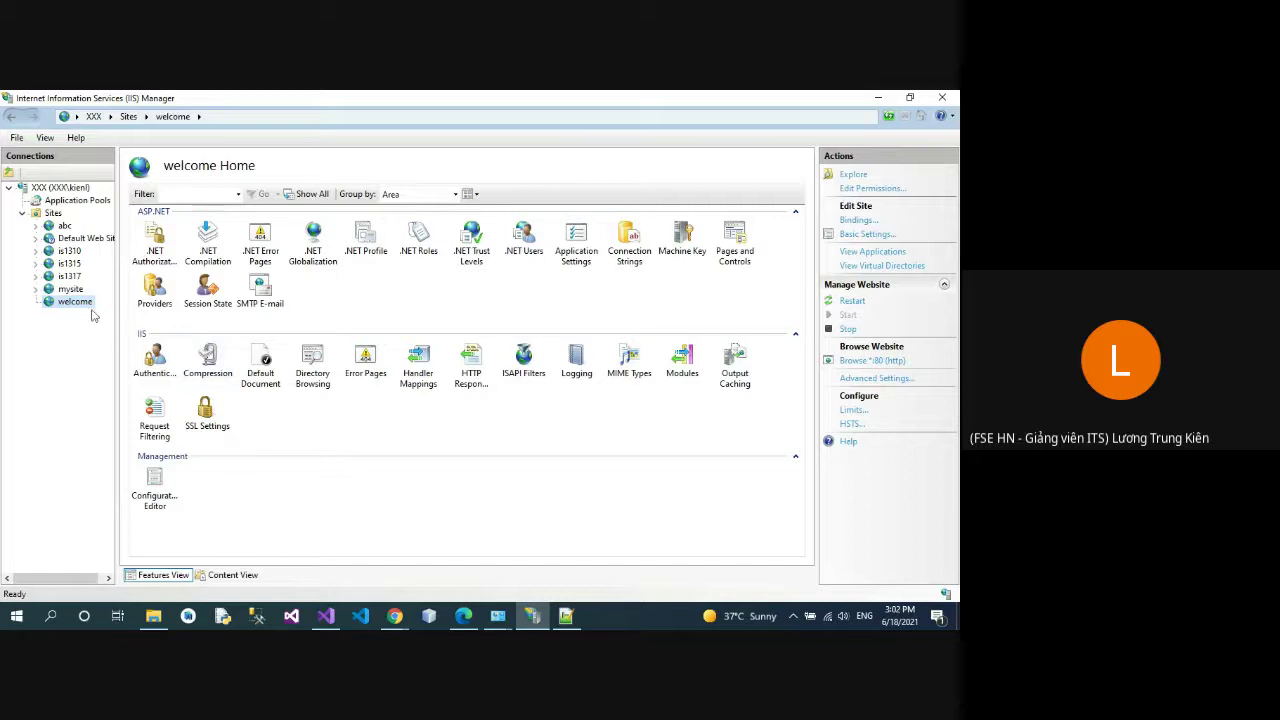
Step: Browse the restarted welcome site and switch to Edge to view its localhost page
right_click(75, 303)
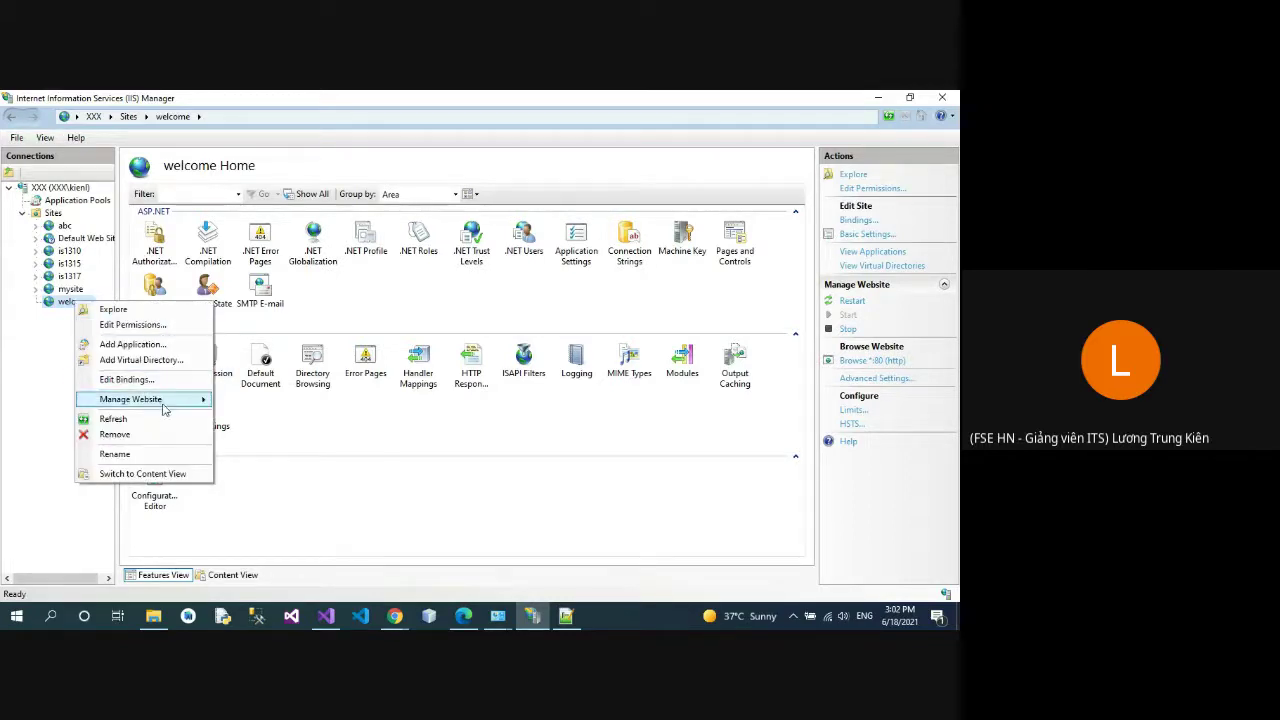
mouse_move(170, 400)
left_click(250, 451)
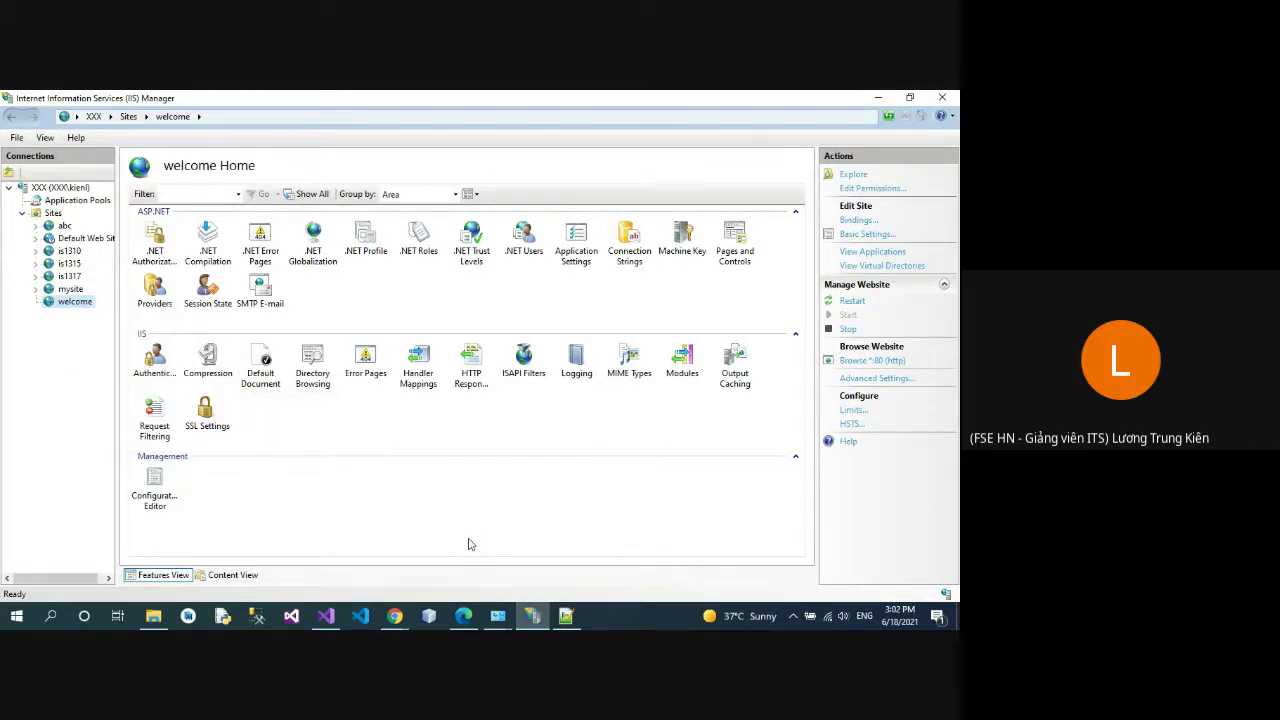
left_click(466, 614)
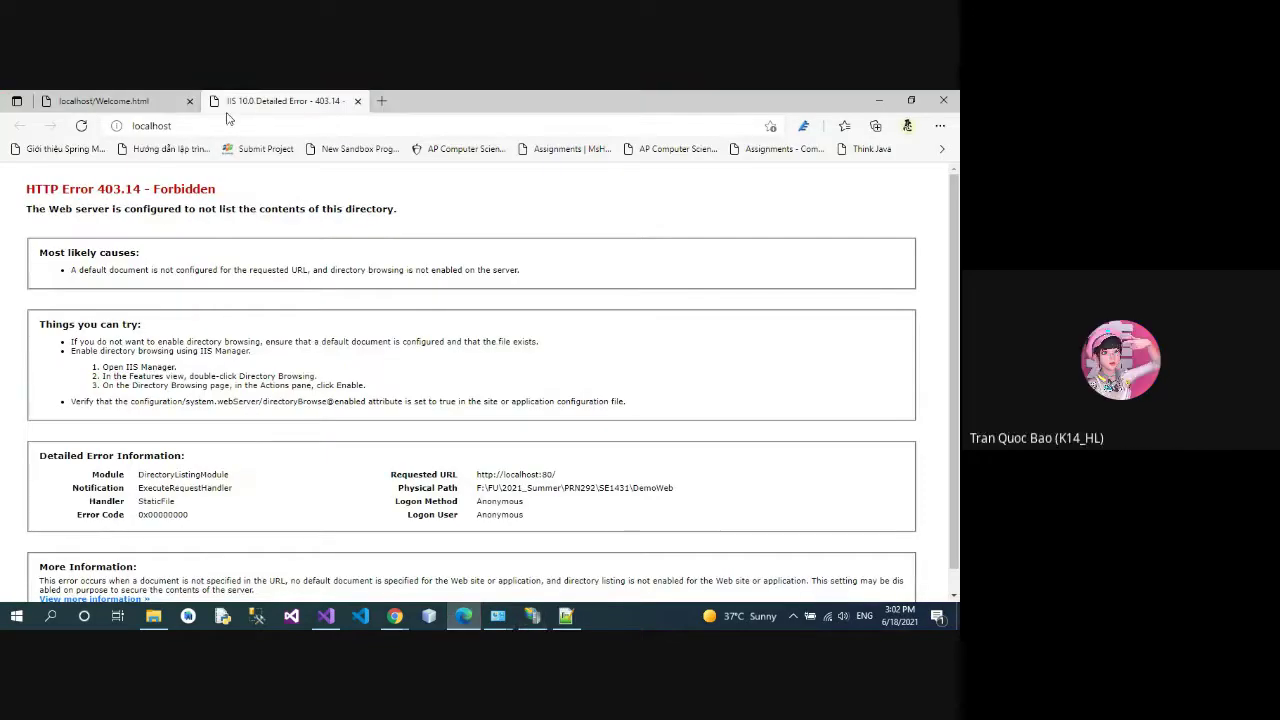
Step: Load localhost/Welcome.html in the browser and highlight the page's Heading text
left_click(215, 126)
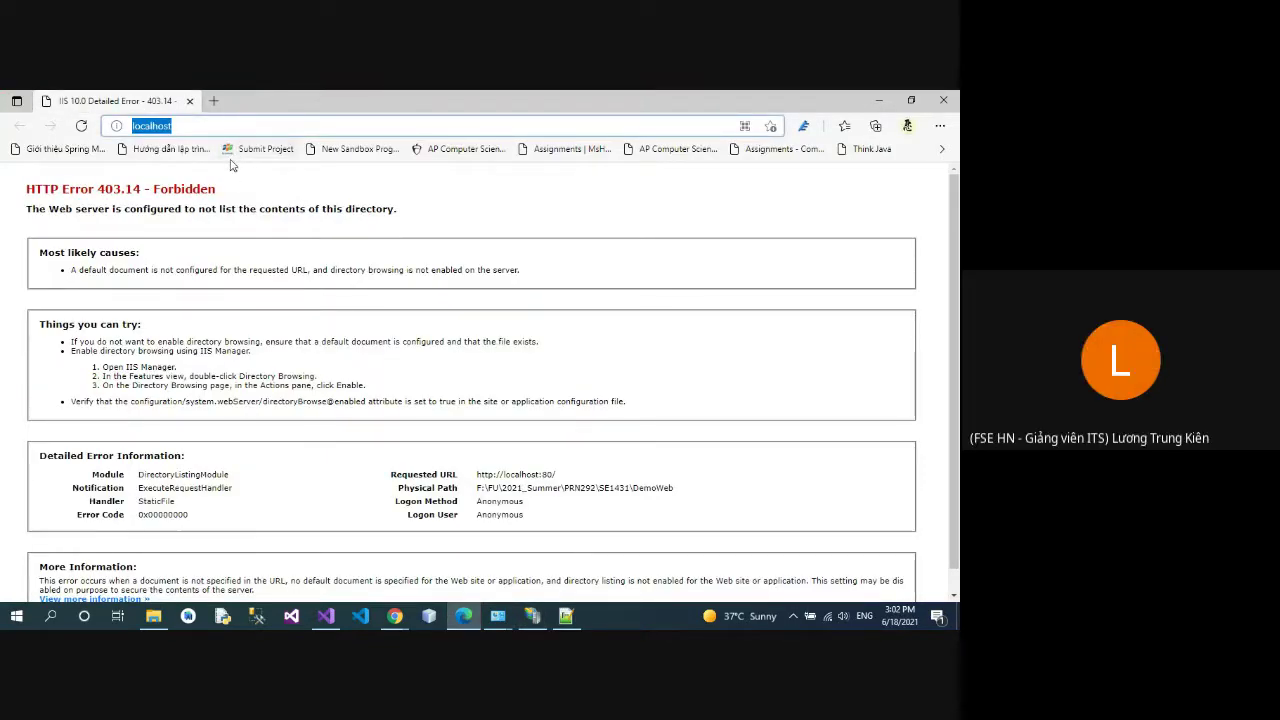
left_click(268, 128)
type("/")
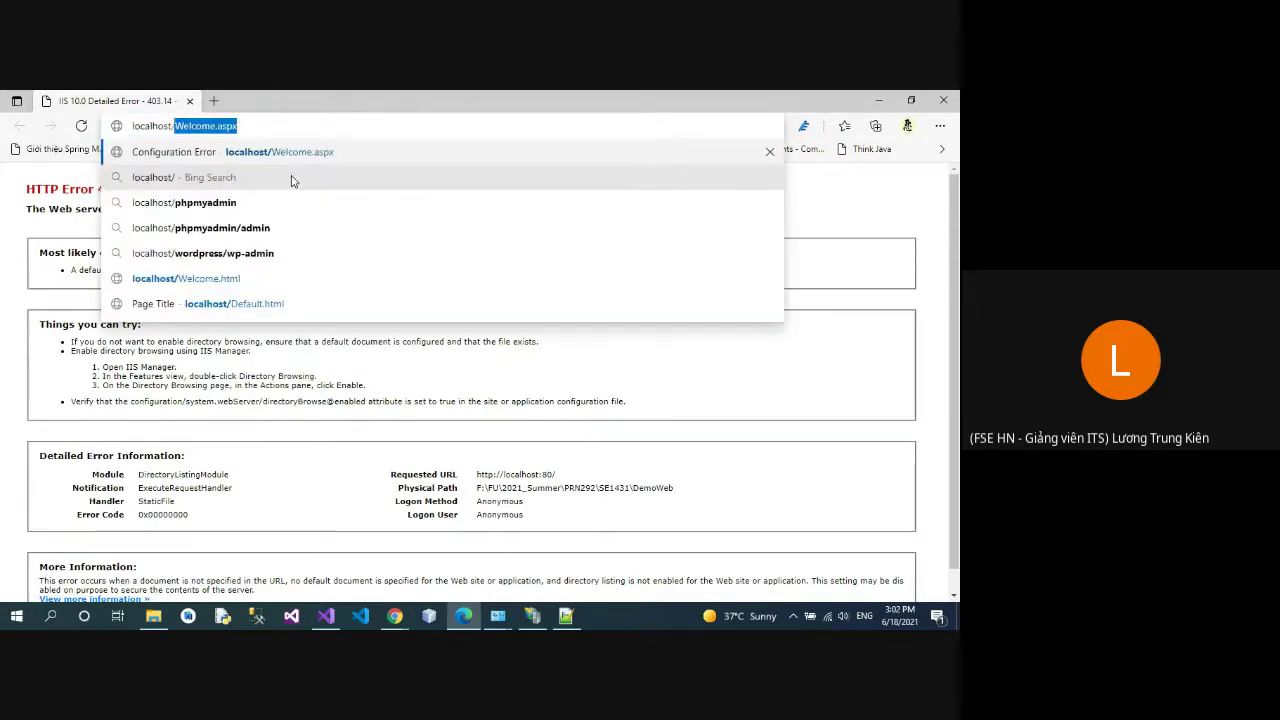
type("Welcome.")
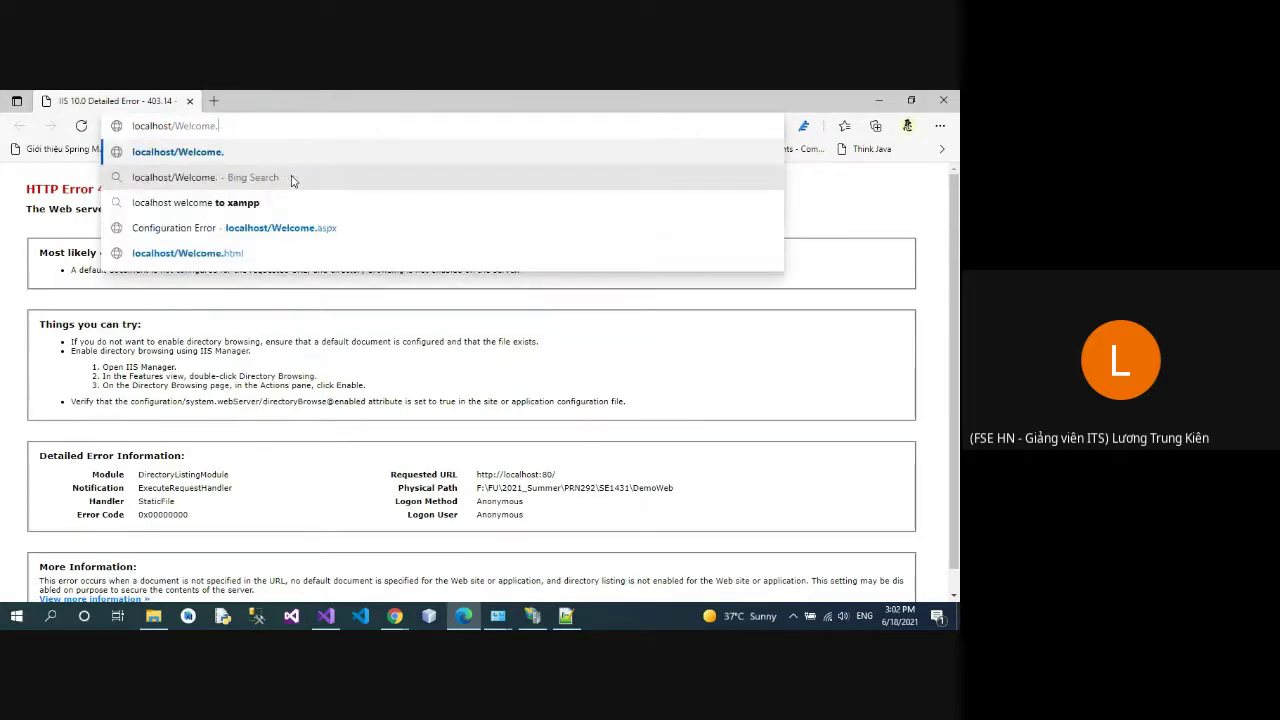
type("html")
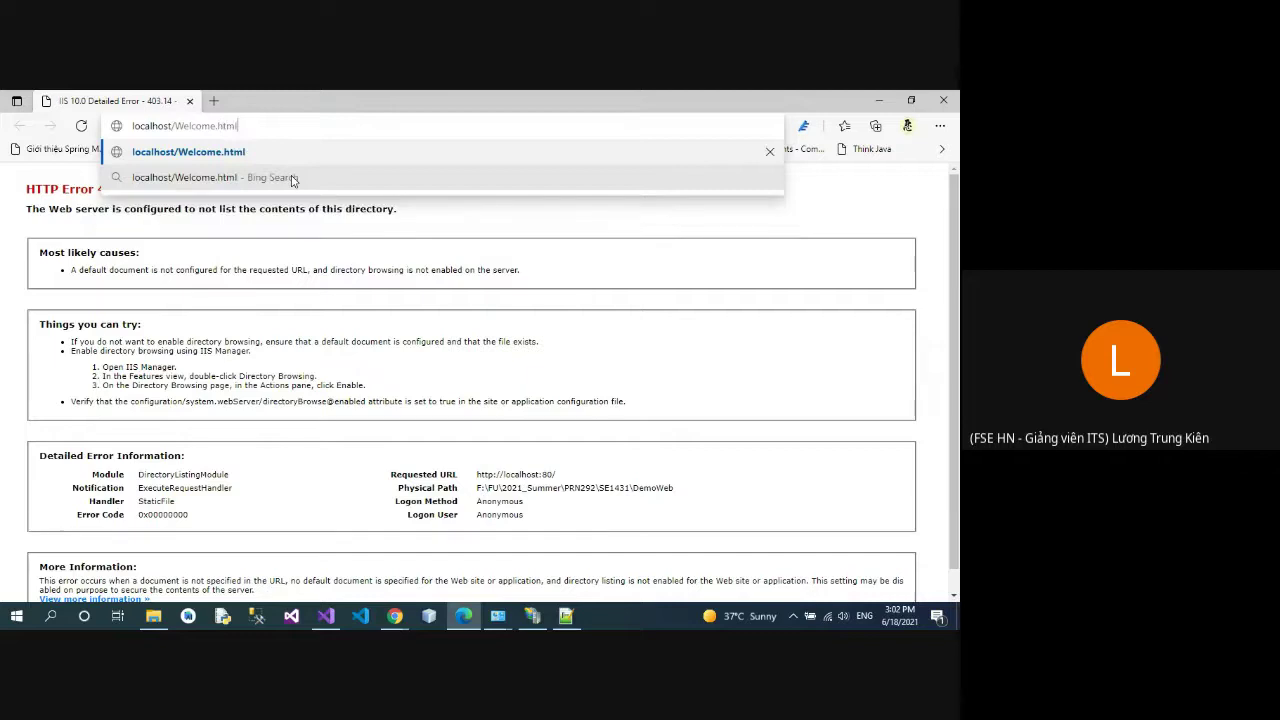
key("Return")
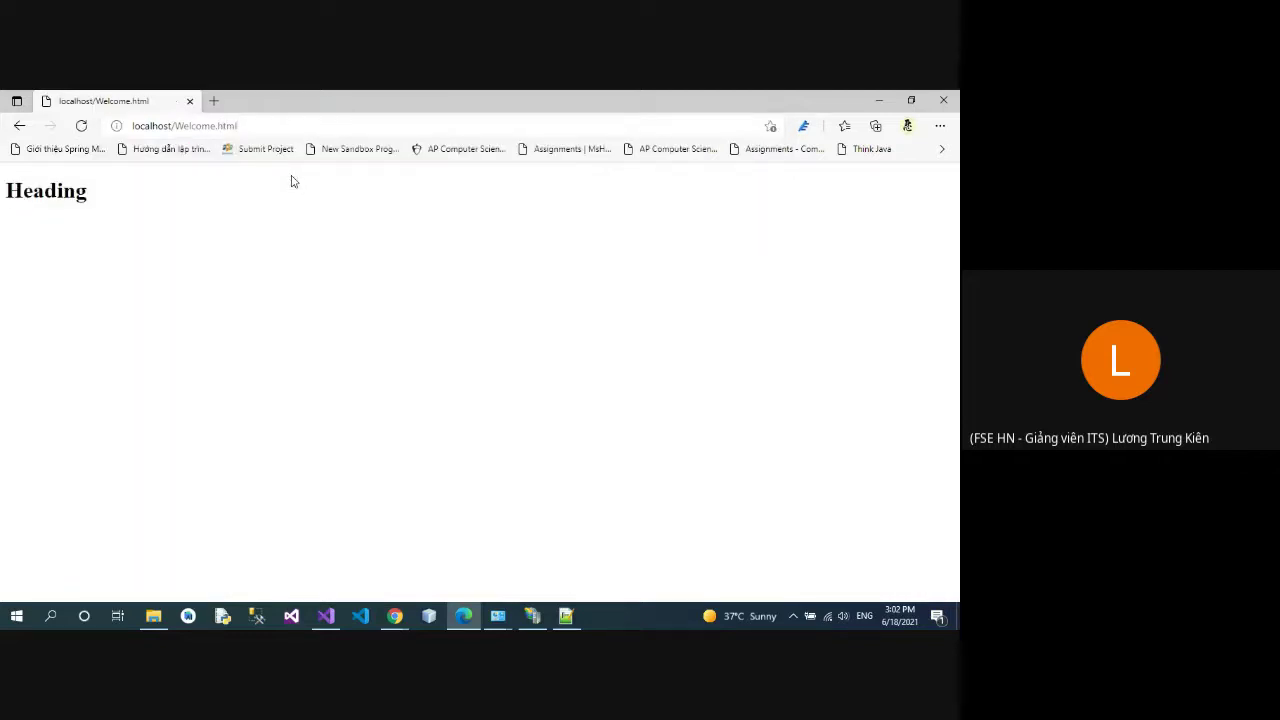
left_click_drag(17, 182, 196, 265)
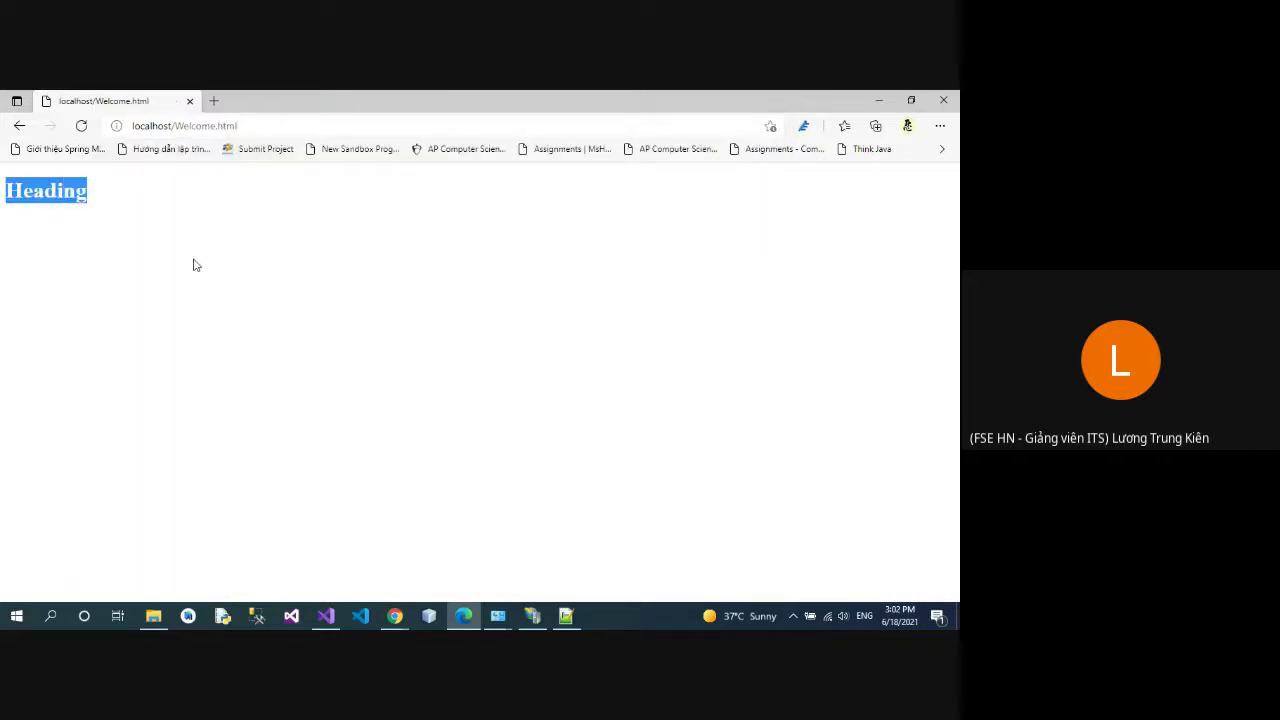
left_click(266, 130)
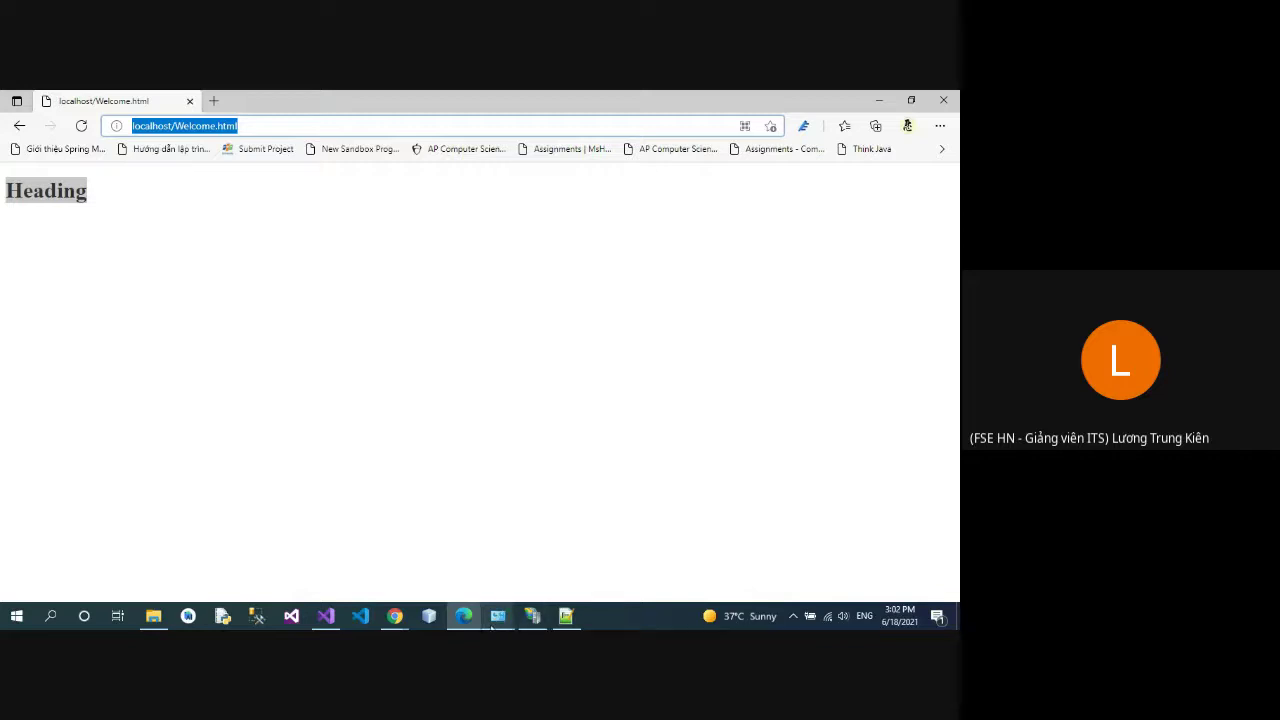
Step: Switch to IIS Manager and remove the abc site, confirming the removal
mouse_move(468, 624)
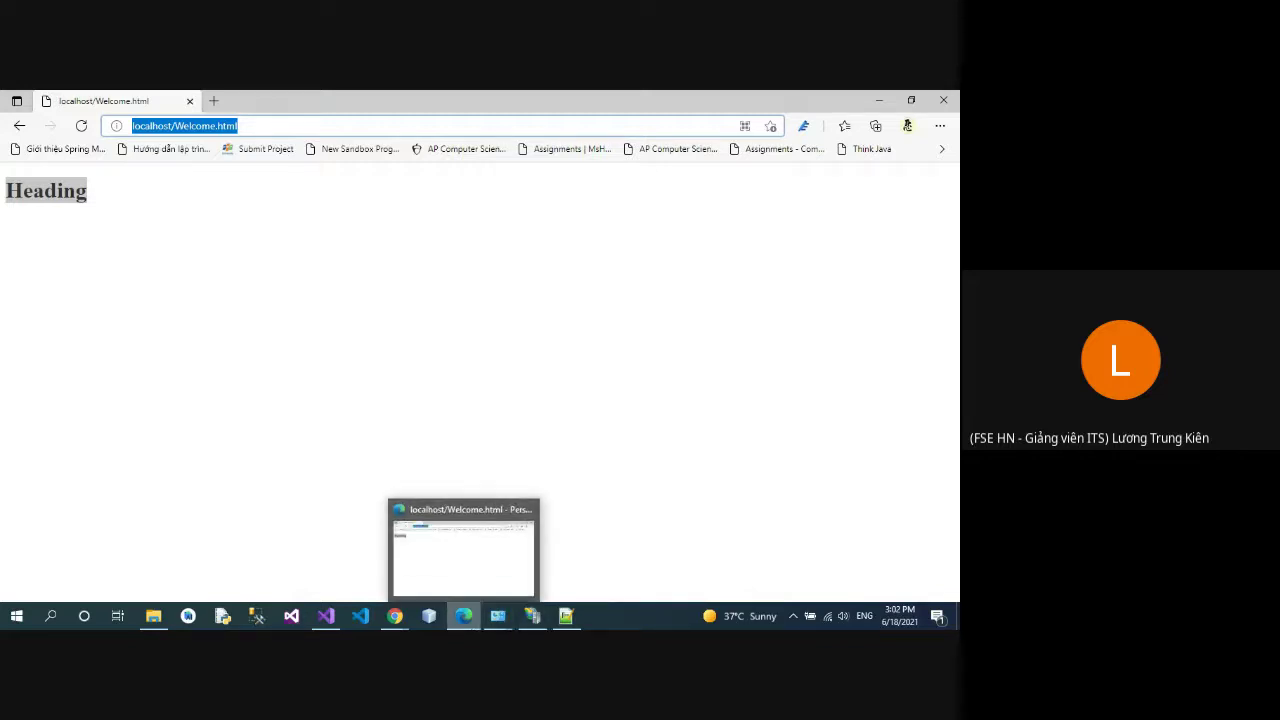
left_click(532, 616)
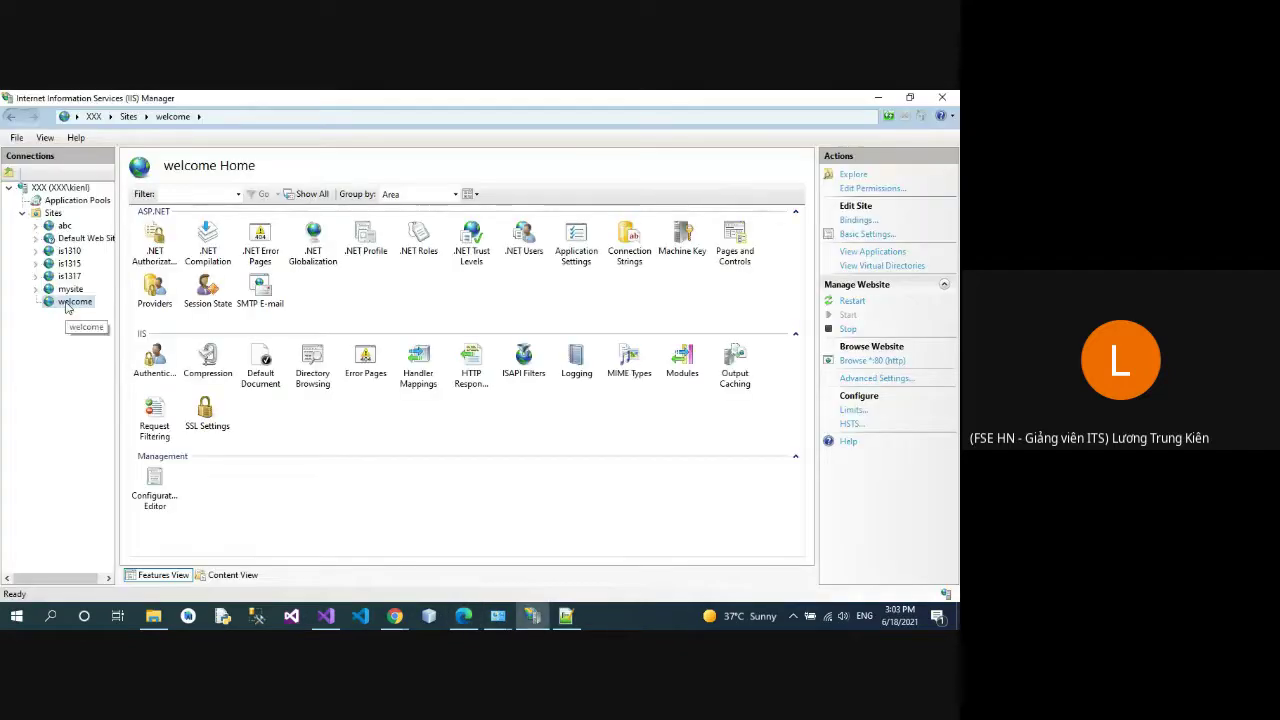
left_click(66, 227)
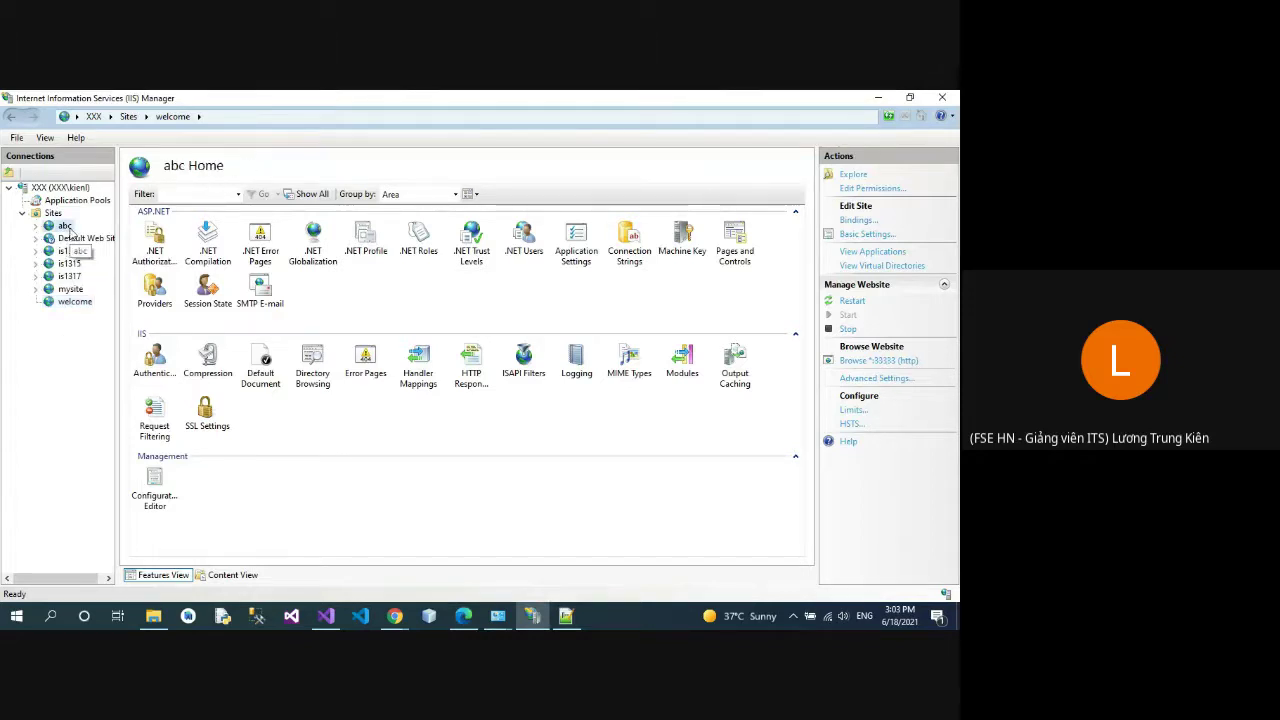
right_click(68, 230)
left_click(92, 362)
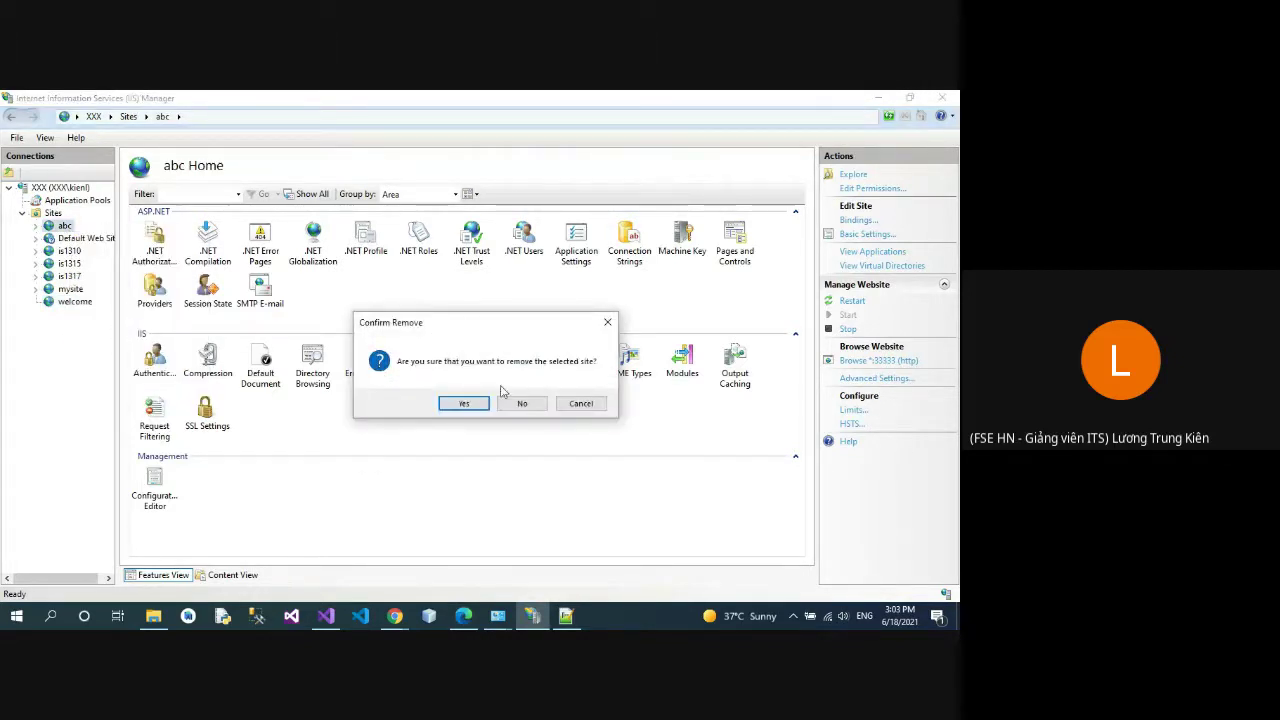
left_click(462, 402)
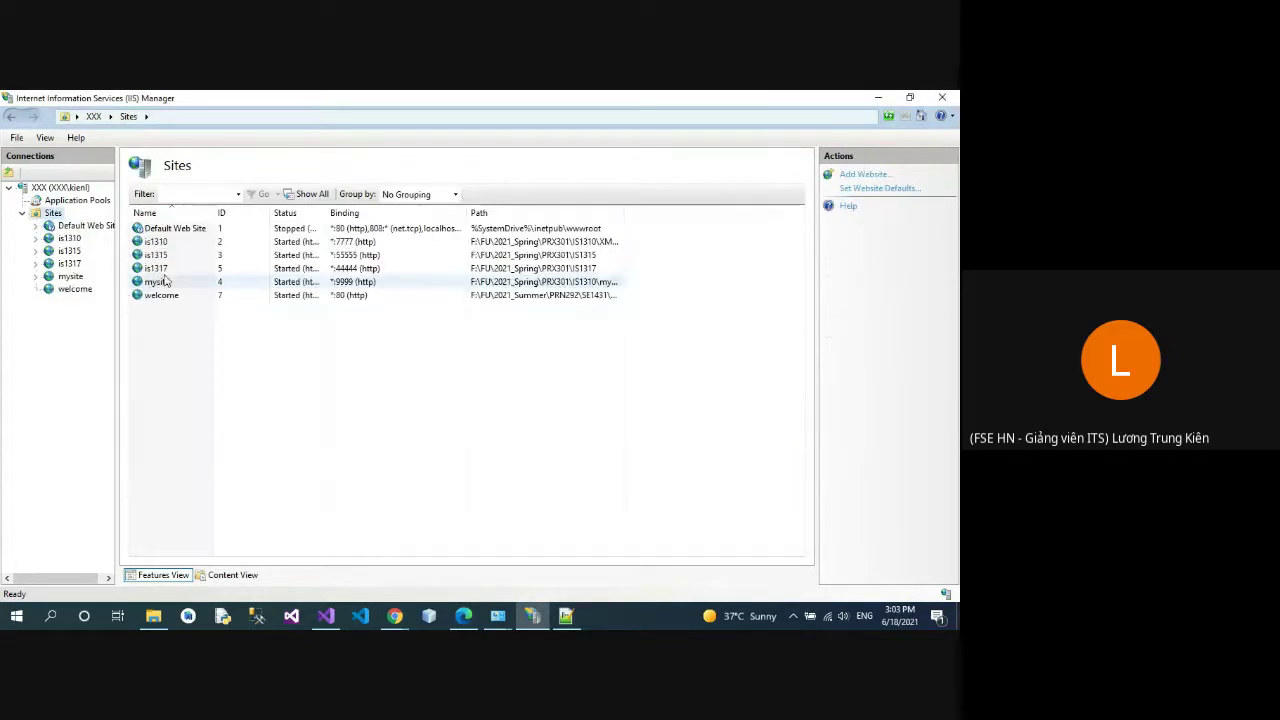
Step: Remove the is1310, is1315 and is1317 sites from the server, confirming each removal
left_click(68, 240)
right_click(68, 240)
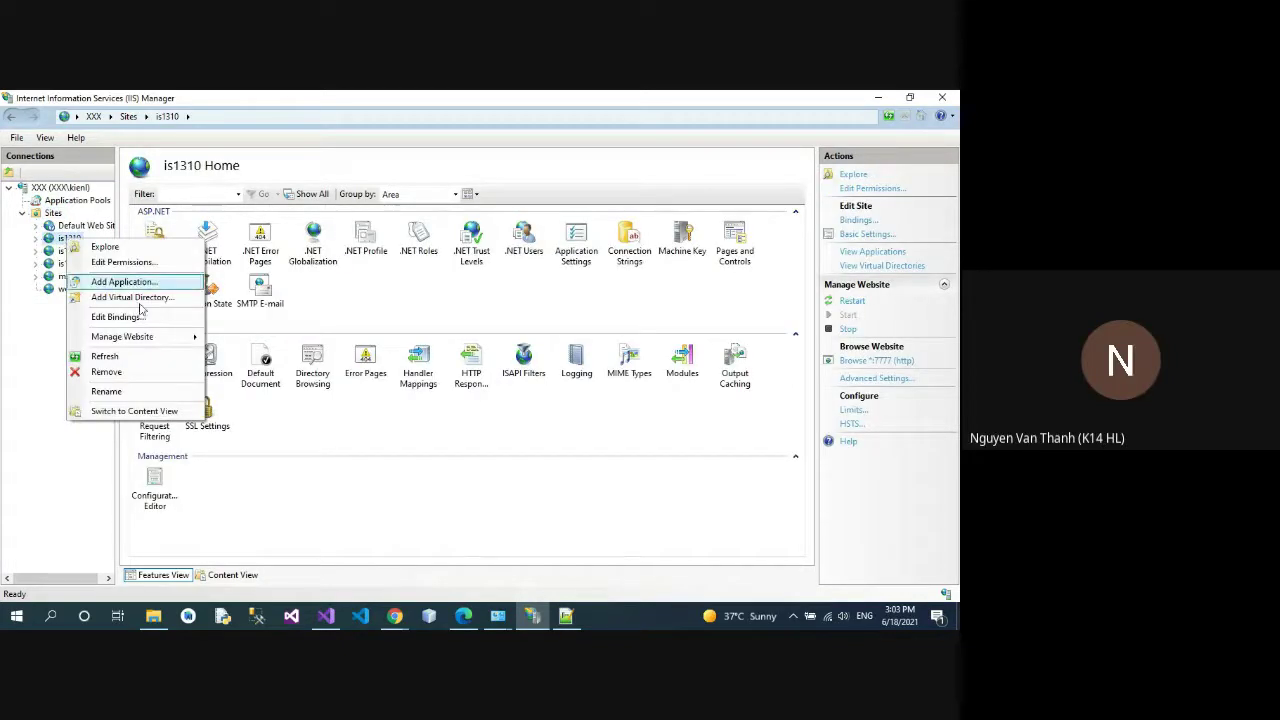
left_click(149, 372)
left_click(460, 402)
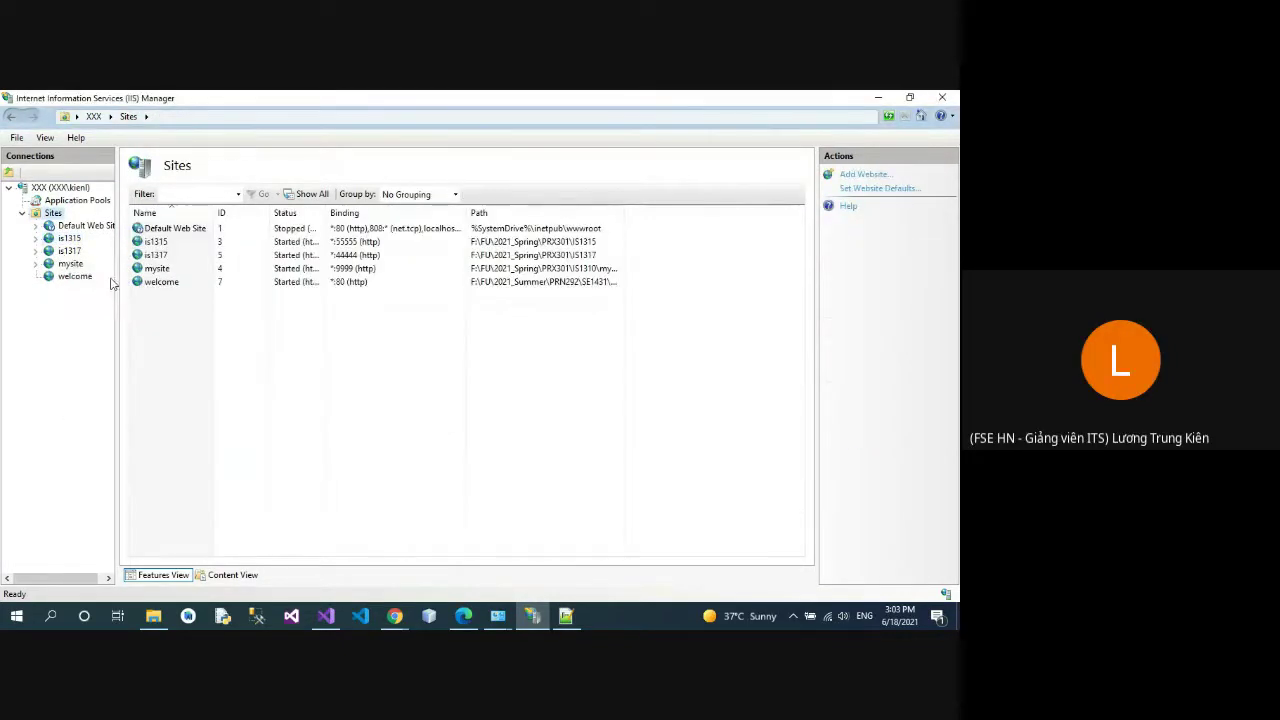
right_click(66, 241)
left_click(149, 372)
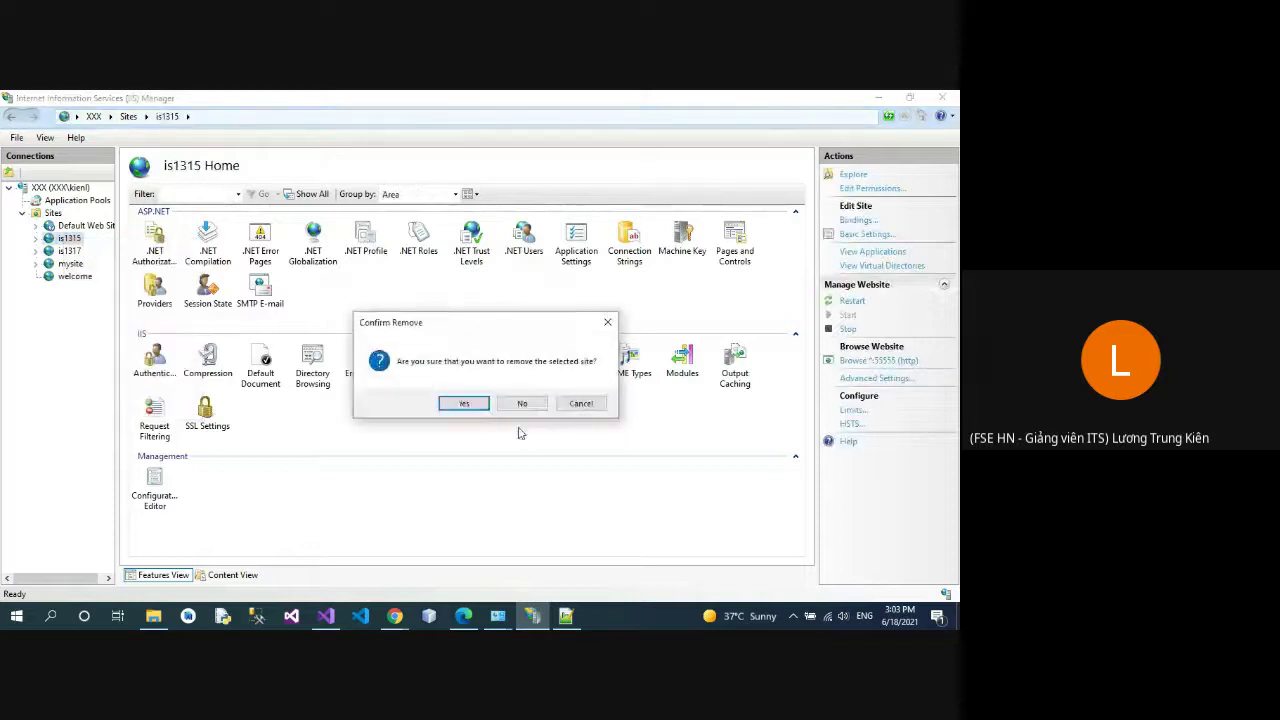
left_click(464, 403)
right_click(66, 240)
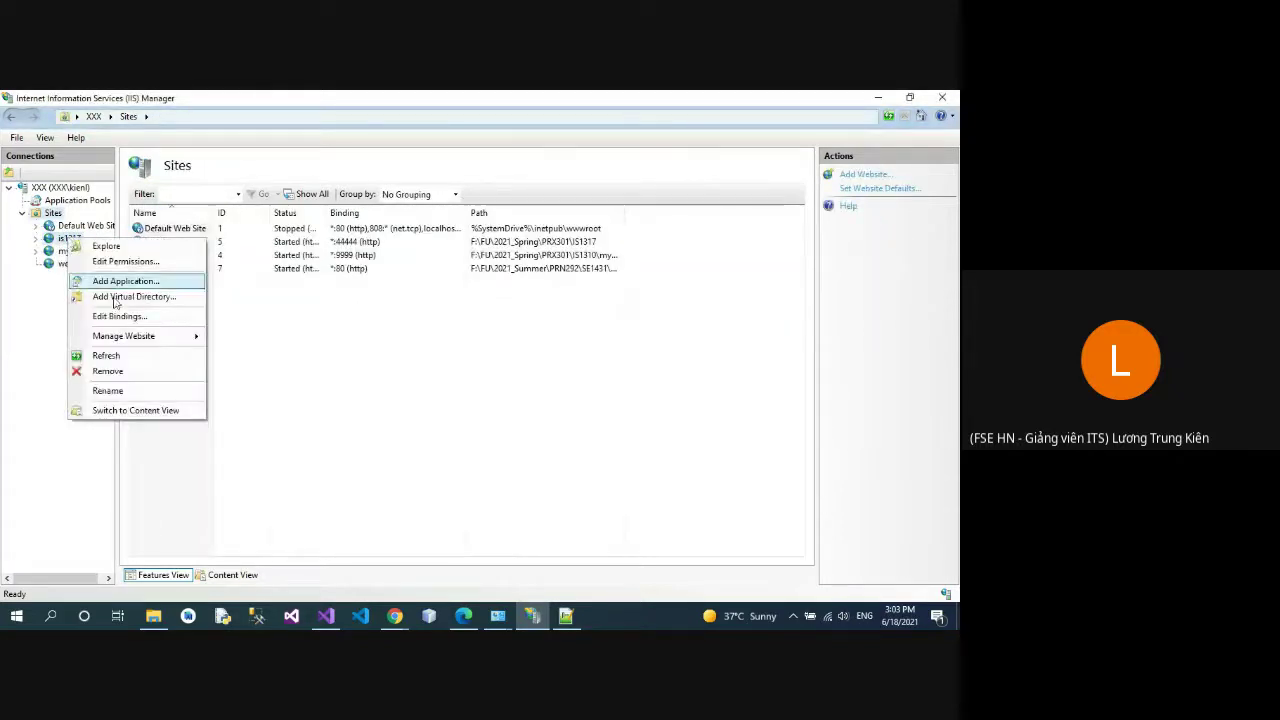
left_click(126, 370)
left_click(452, 401)
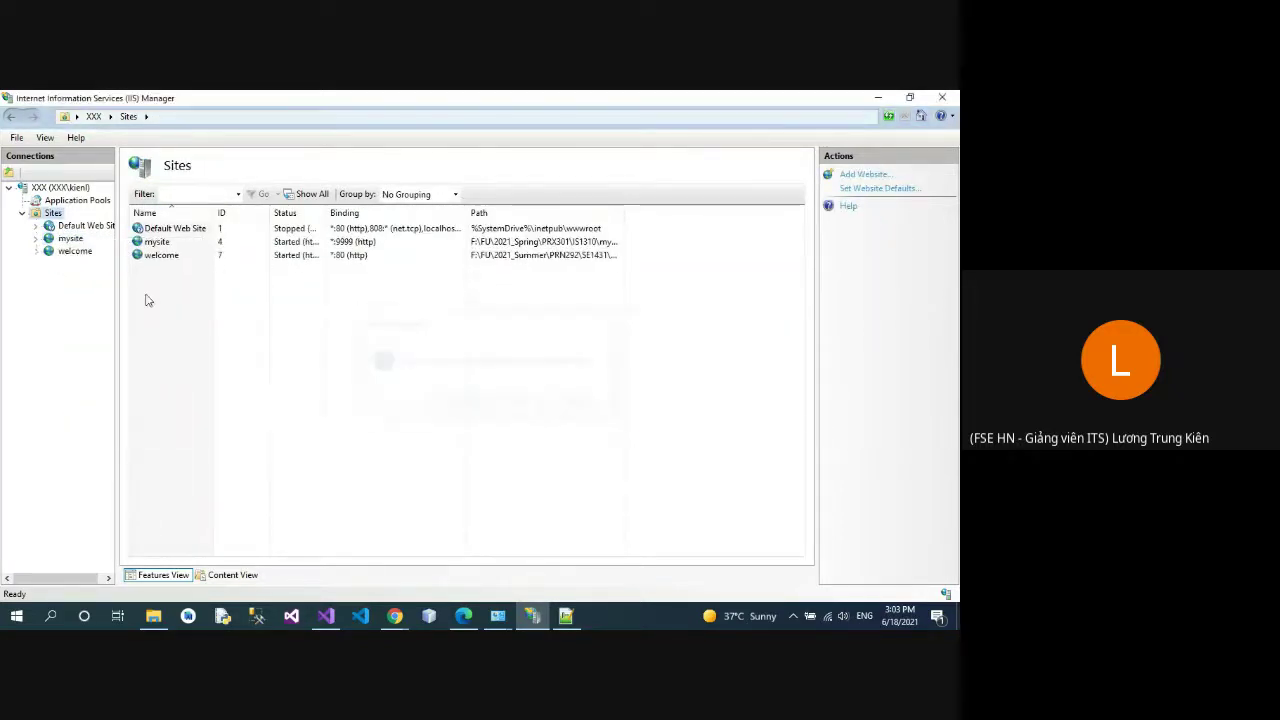
Step: Remove the mysite website, confirm the removal and select the welcome site
left_click(70, 238)
right_click(68, 239)
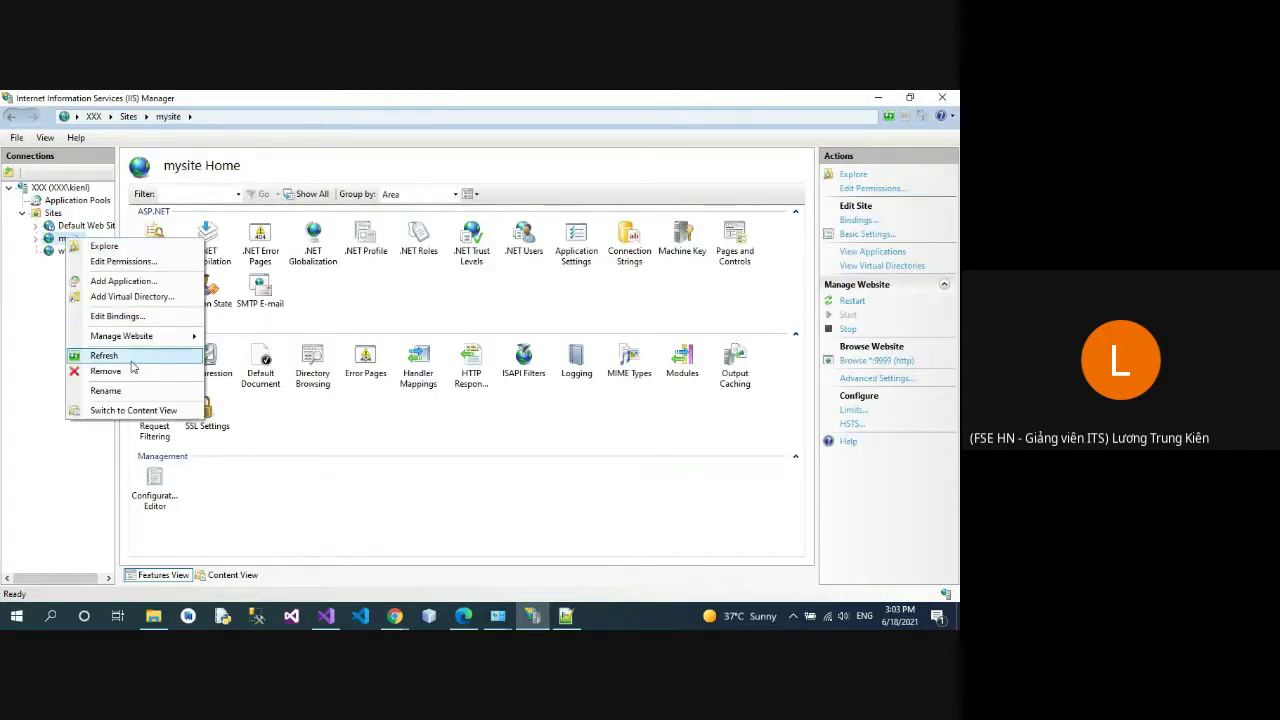
left_click(128, 370)
left_click(460, 403)
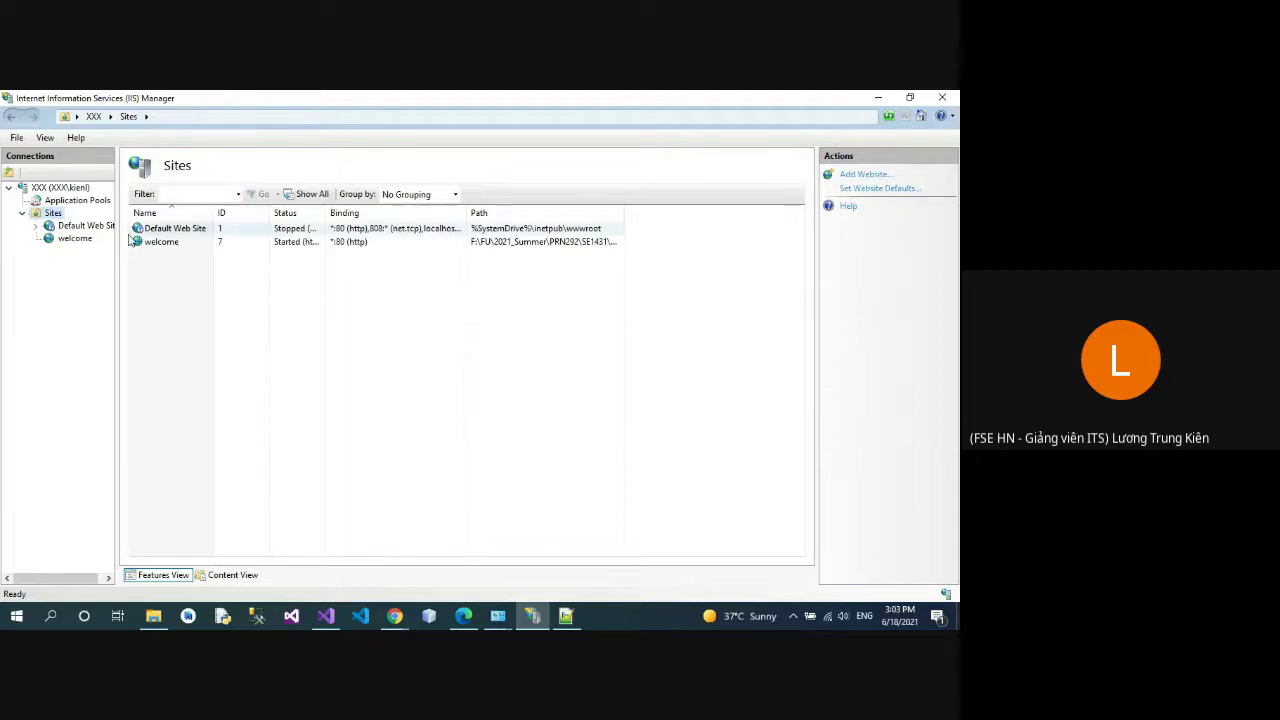
left_click(75, 238)
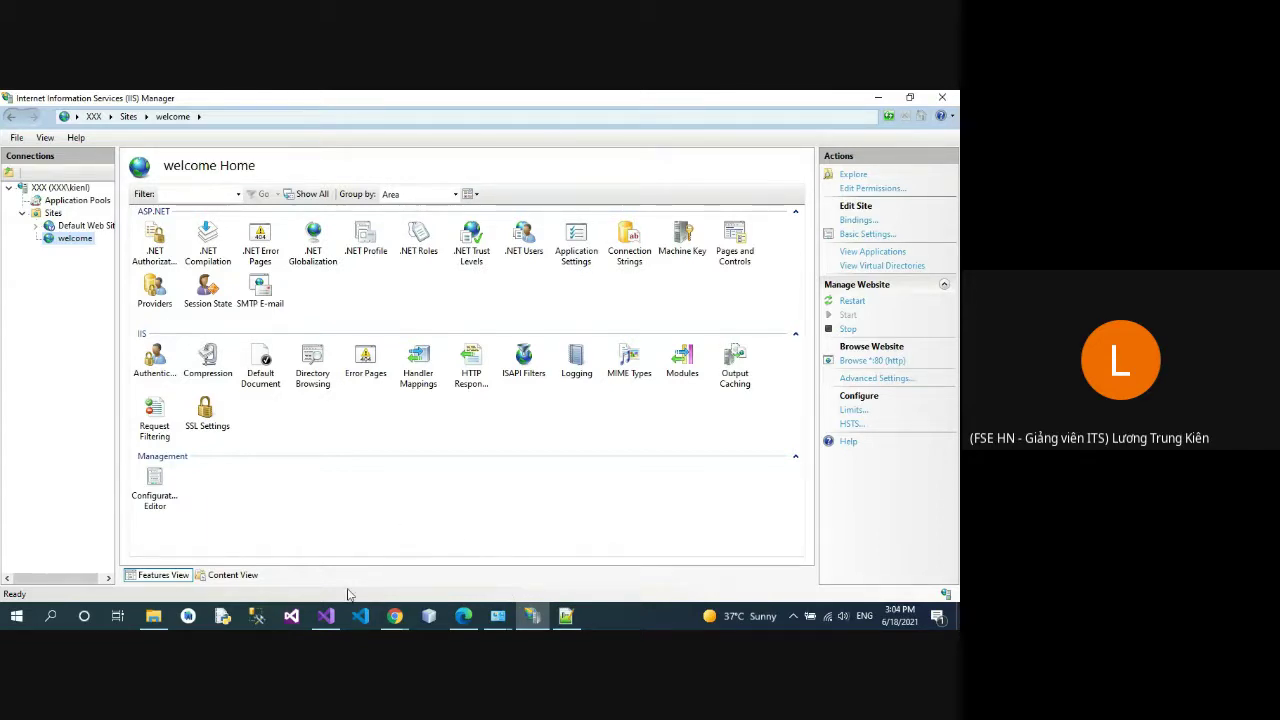
Step: Switch to Visual Studio 2019 and start a new project from the ASP.NET Web Application (.NET Framework) template for C#
left_click(327, 617)
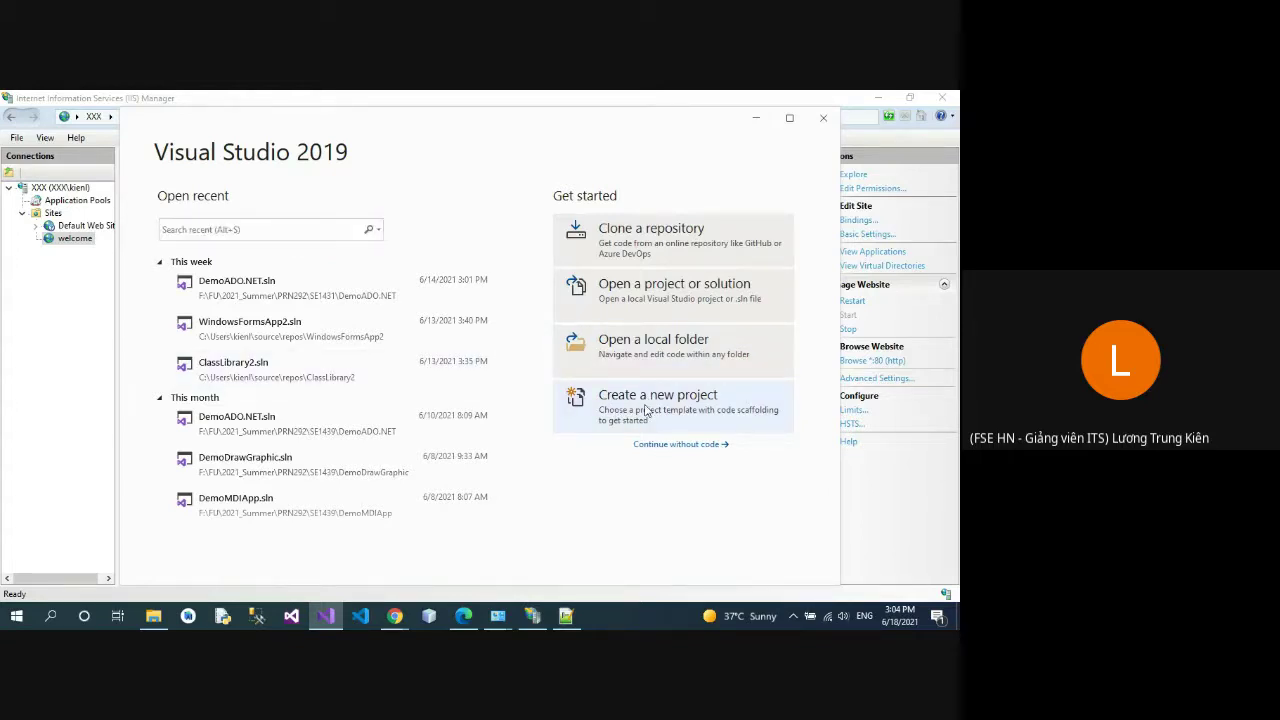
left_click(645, 410)
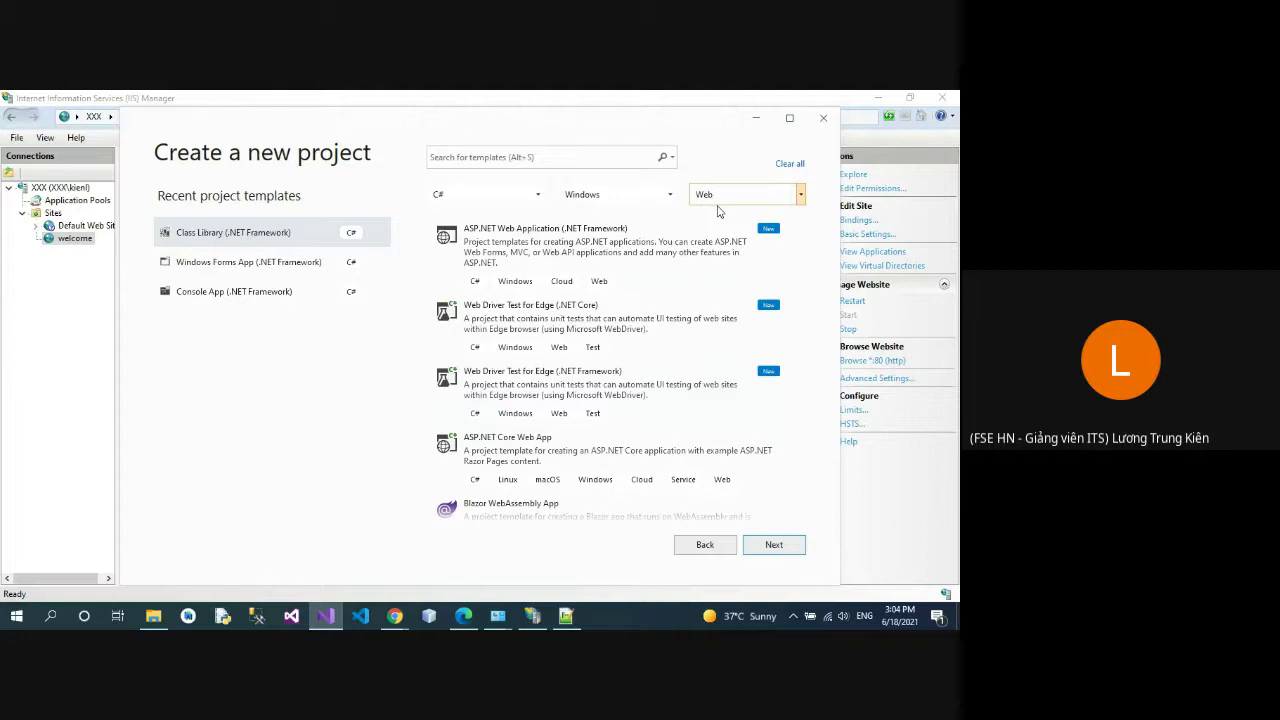
left_click(567, 250)
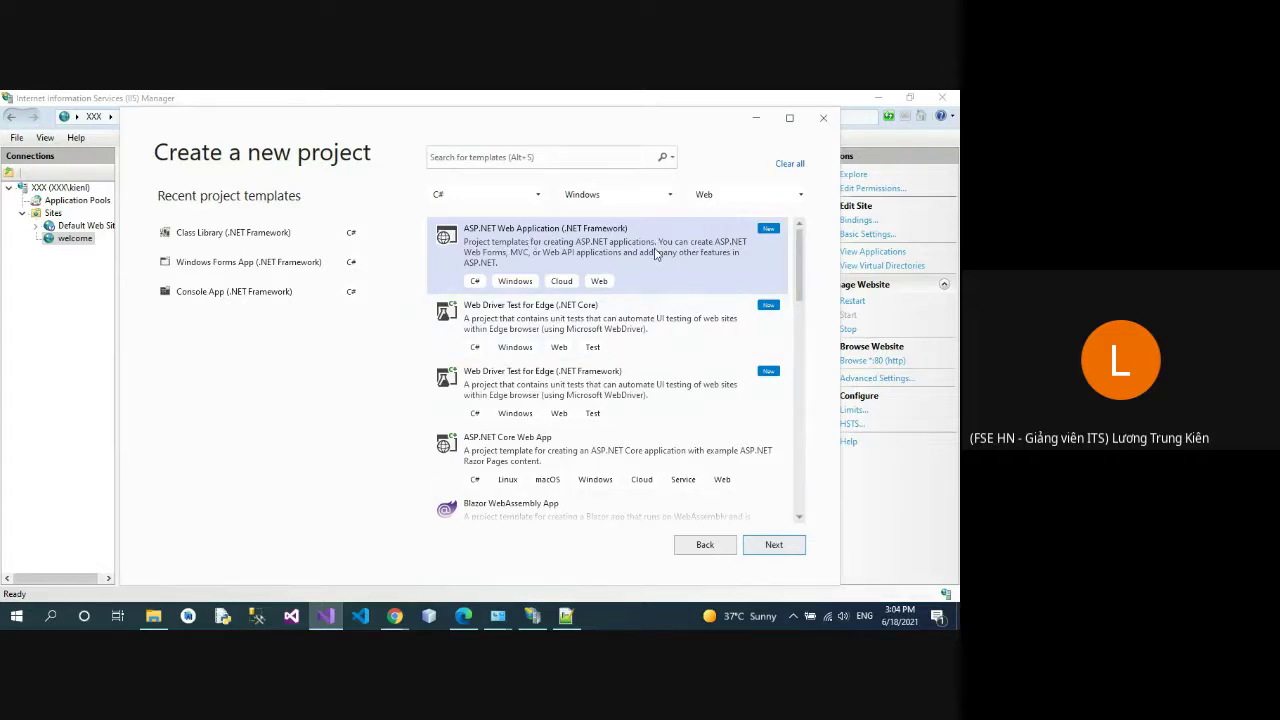
left_click(773, 545)
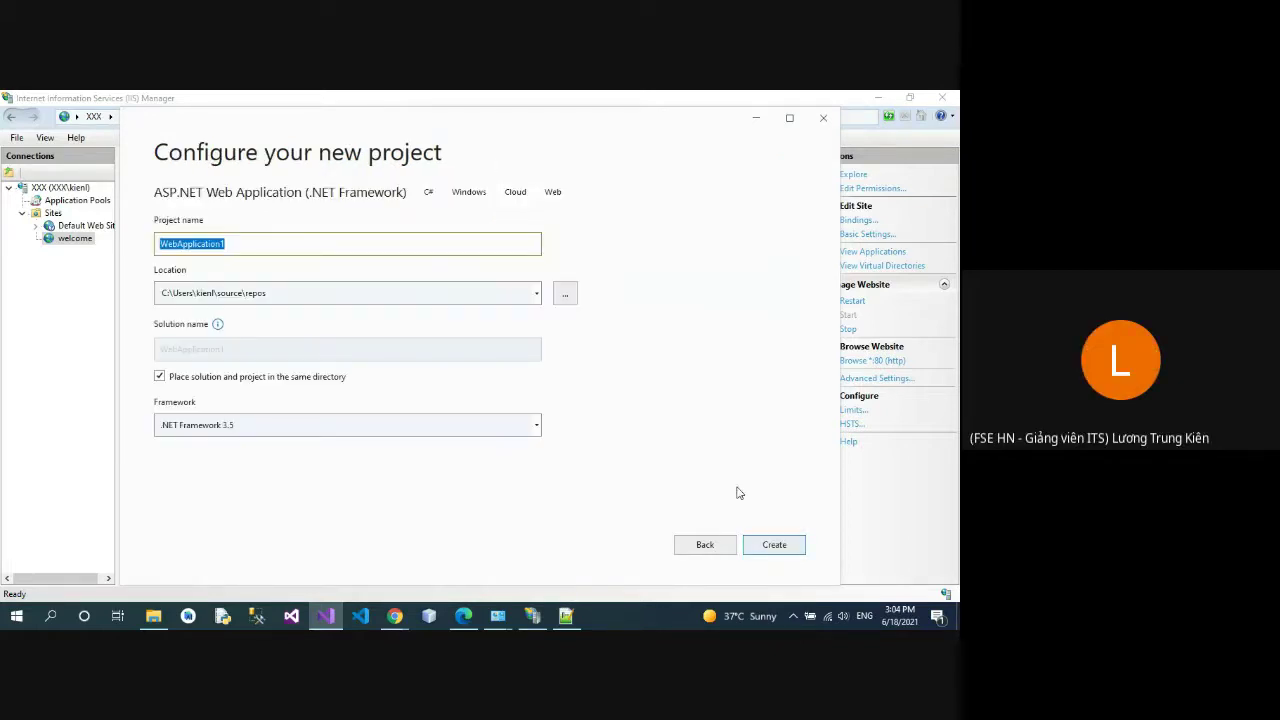
Step: Set the project location to F:\FU\2021_Summer\PRN292\SE1431 and name the project DemoWebApp
left_click(536, 294)
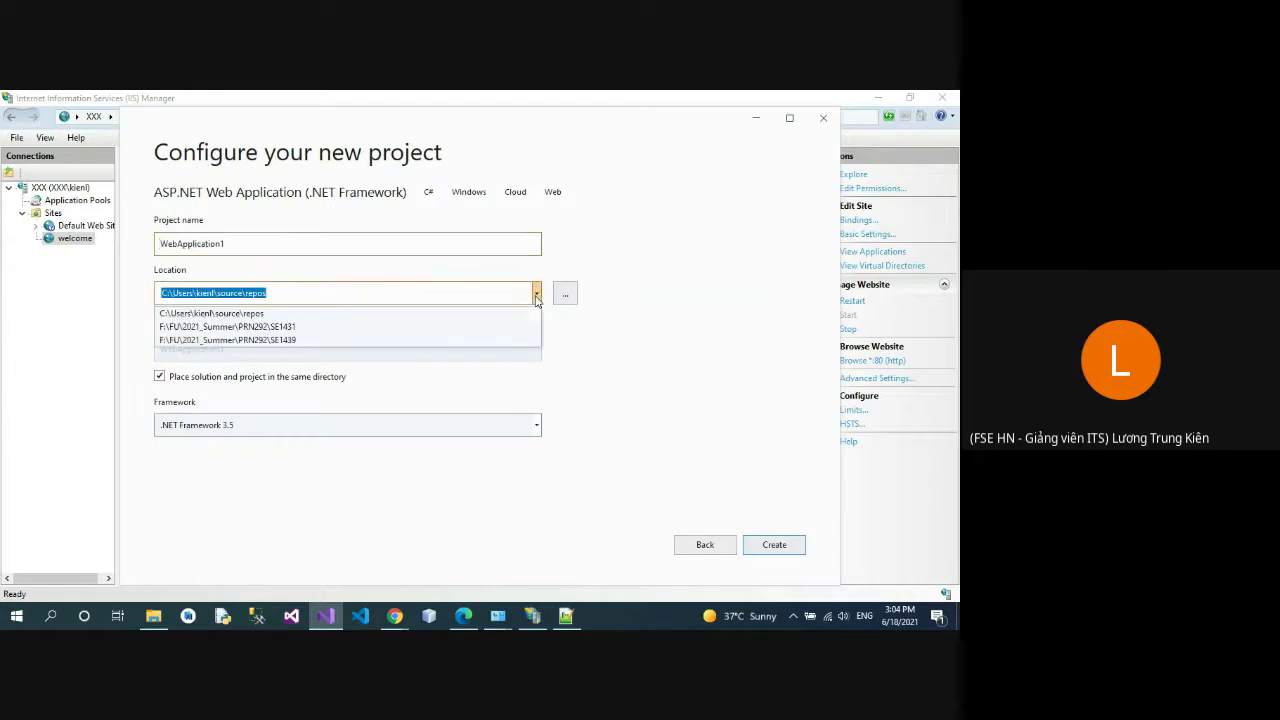
left_click(368, 328)
left_click_drag(270, 247, 93, 250)
type("DemoWebApp")
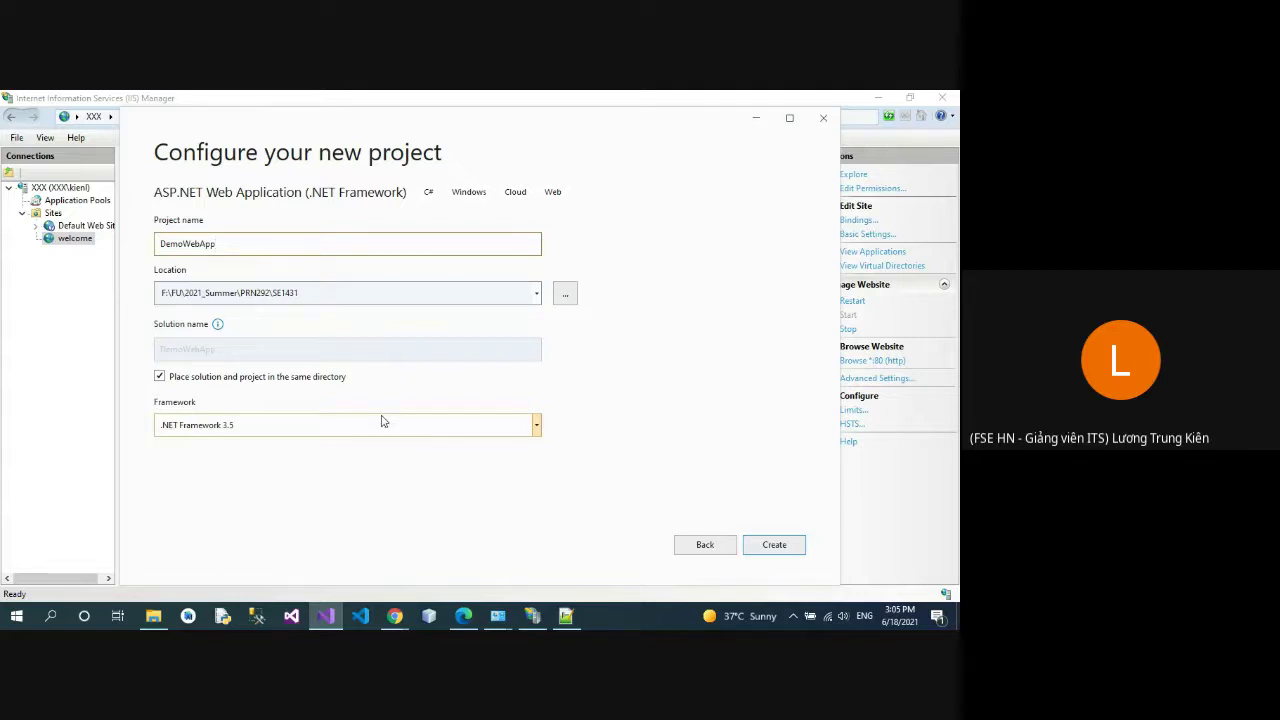
Step: Review the framework versions, keep .NET Framework 3.5 and create the web application from the Empty template with HTTPS configured
left_click(537, 426)
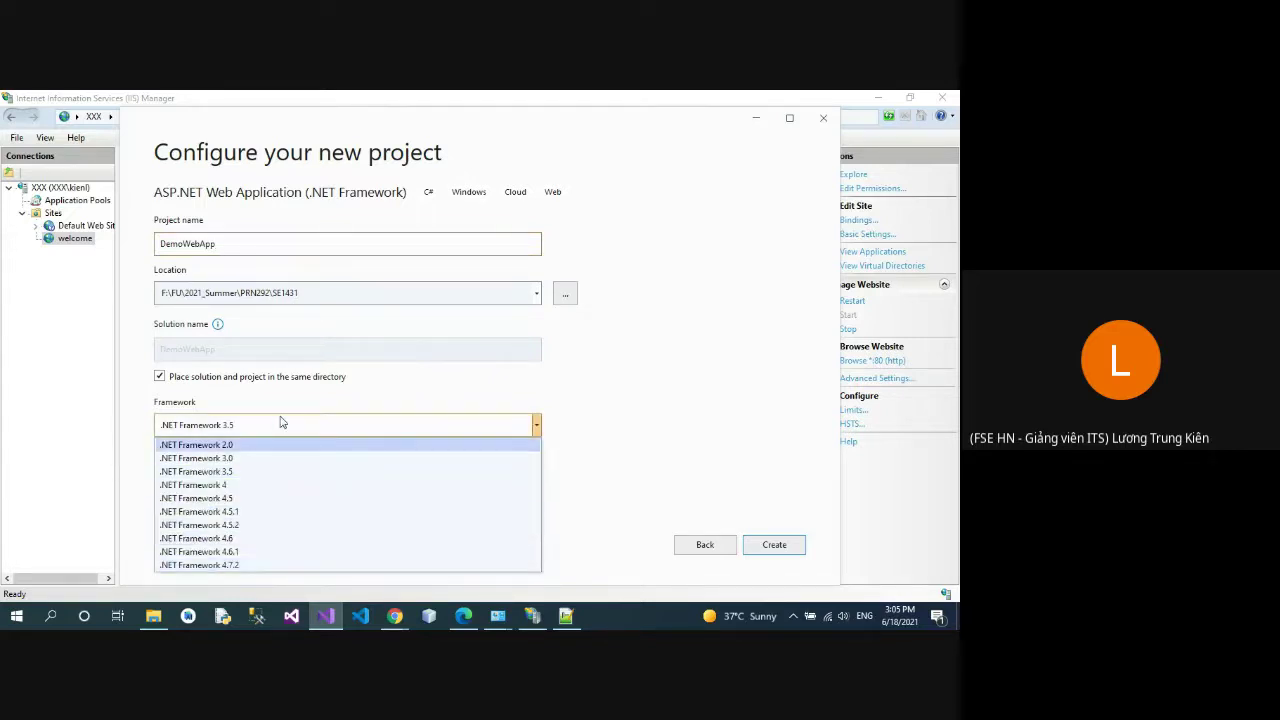
left_click(462, 395)
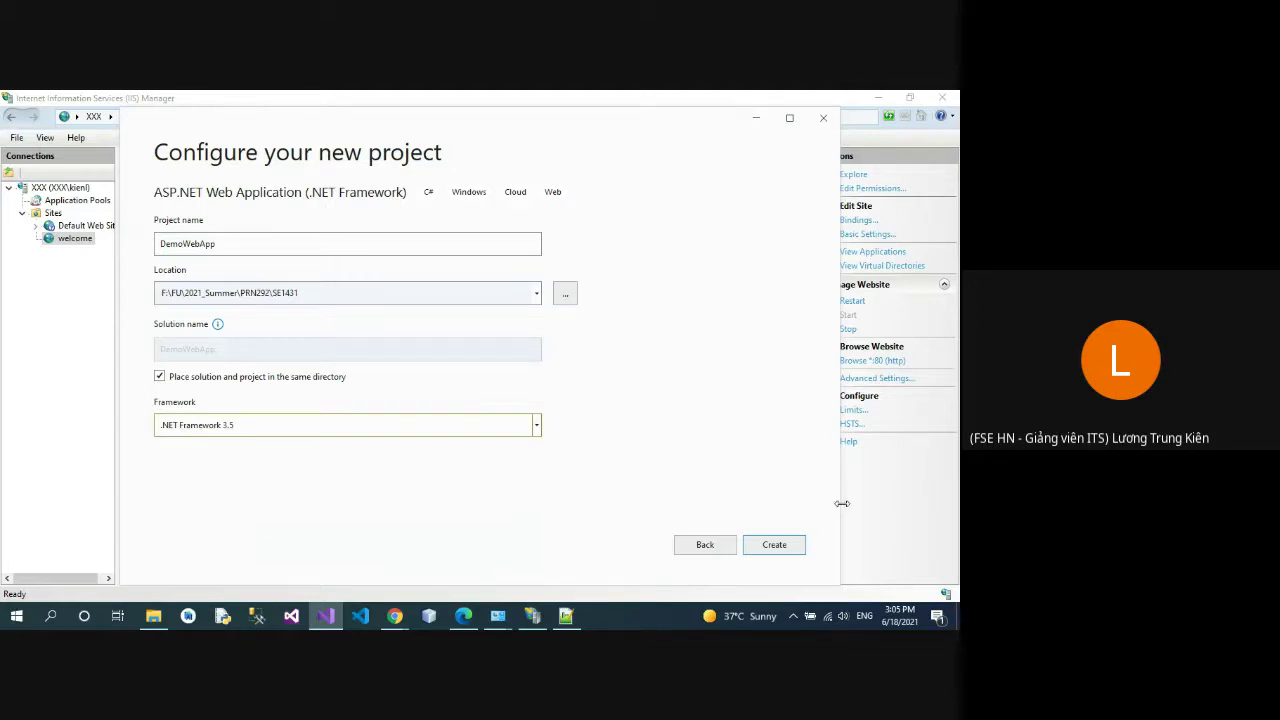
left_click(782, 549)
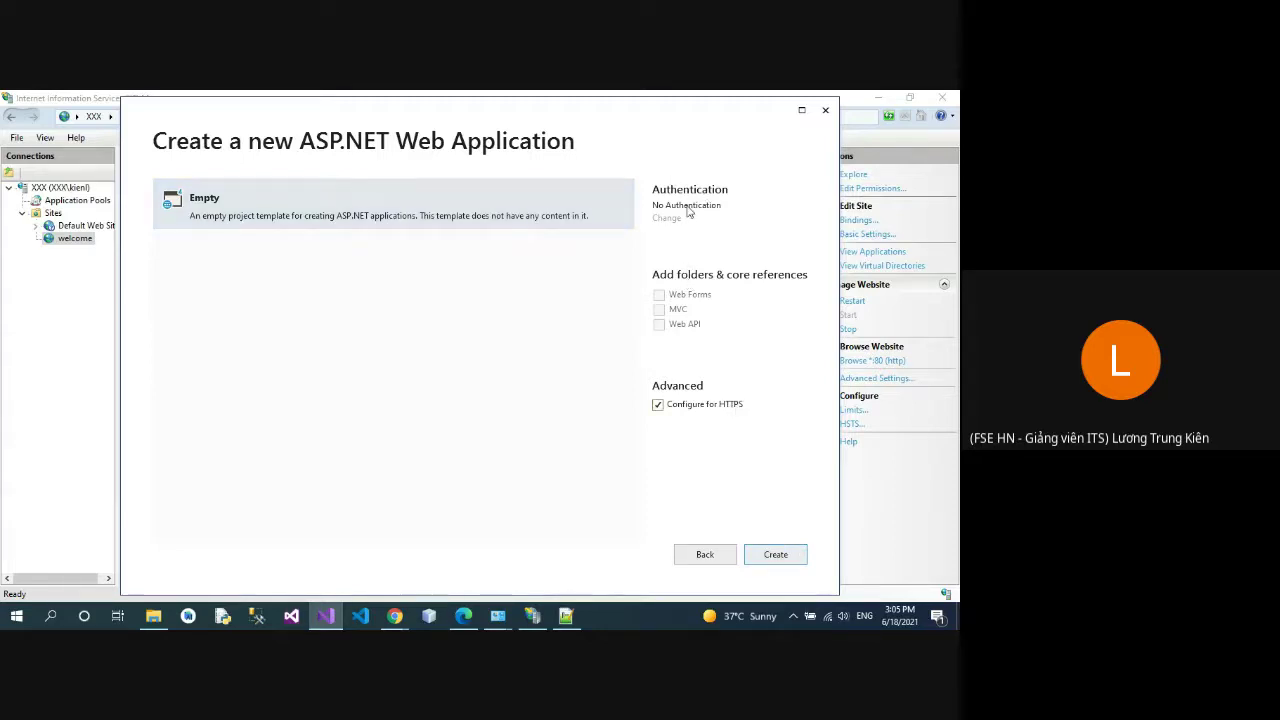
left_click(773, 557)
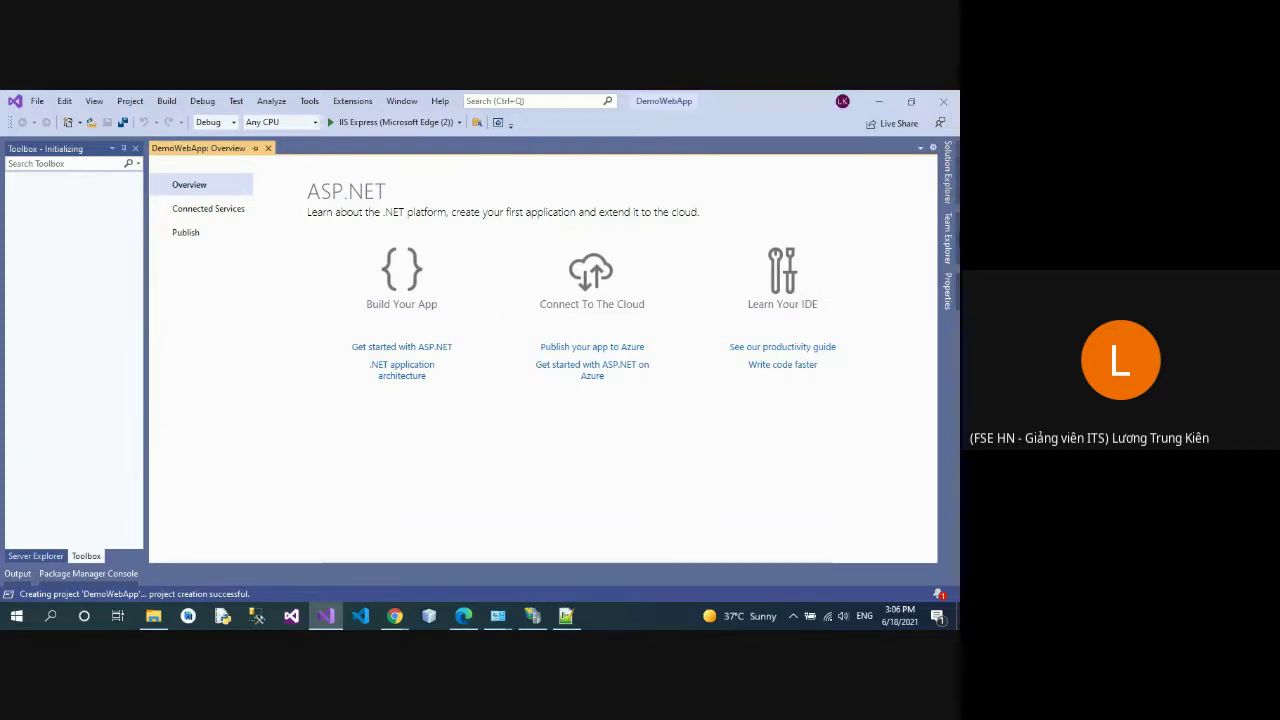
Step: Show the DemoWebApp project in Solution Explorer and close its Overview page
left_click(950, 186)
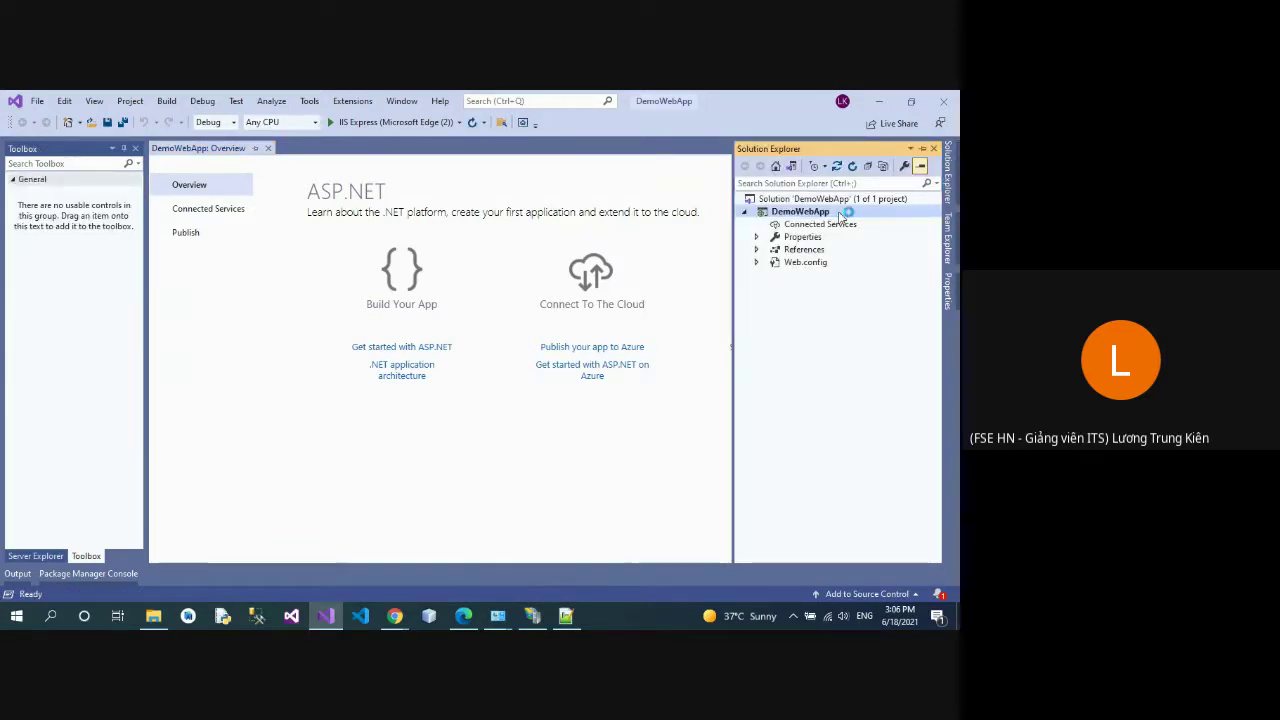
left_click(775, 213)
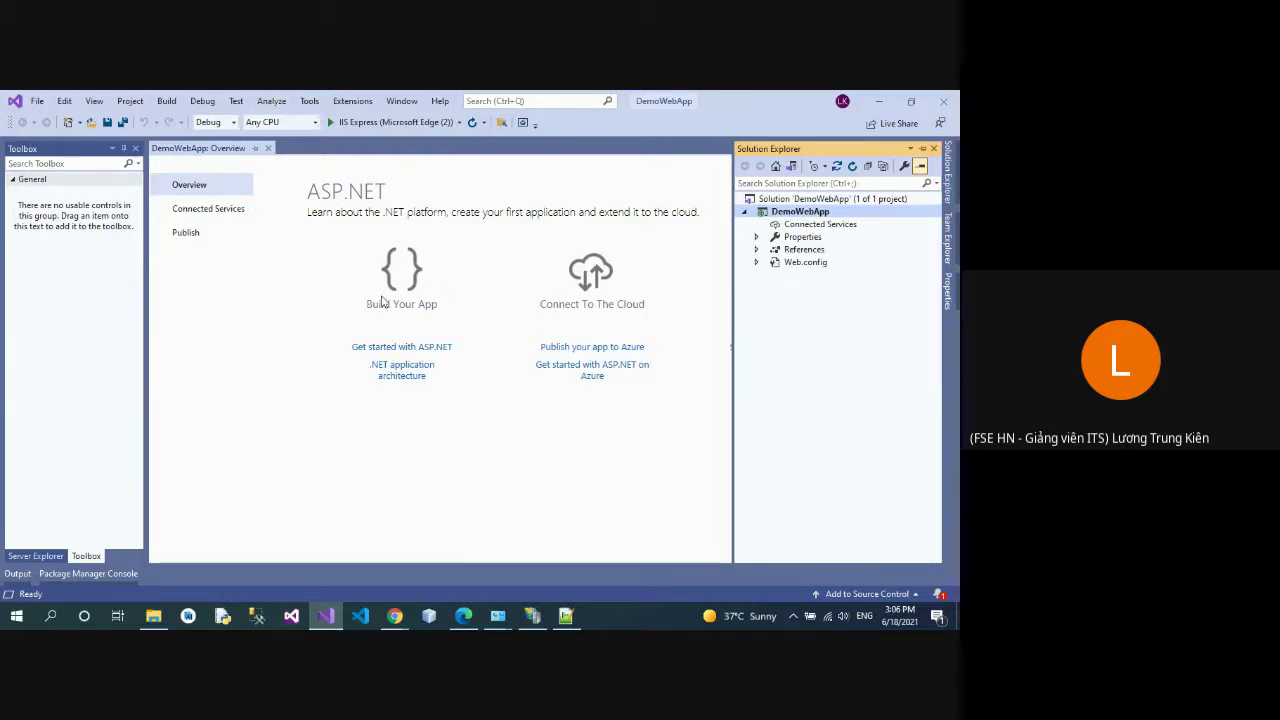
left_click(268, 148)
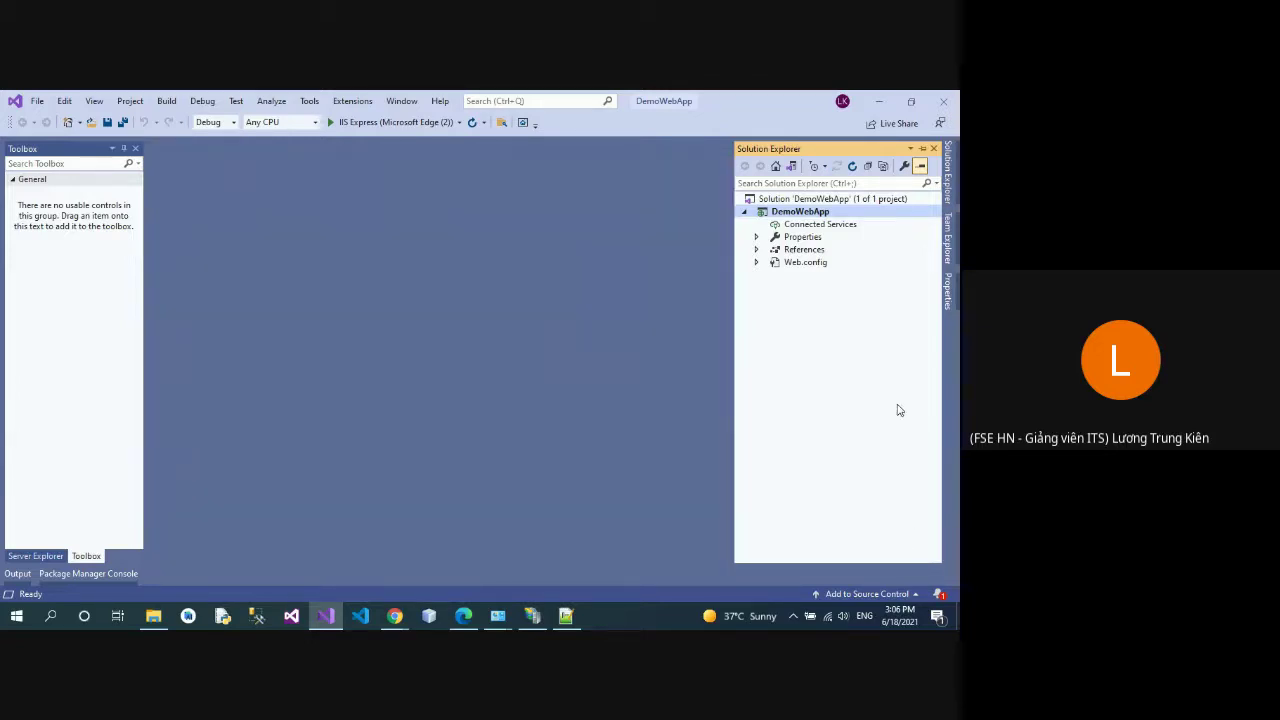
Step: Add a new Web Form named Default.aspx to the DemoWebApp project
left_click(786, 213)
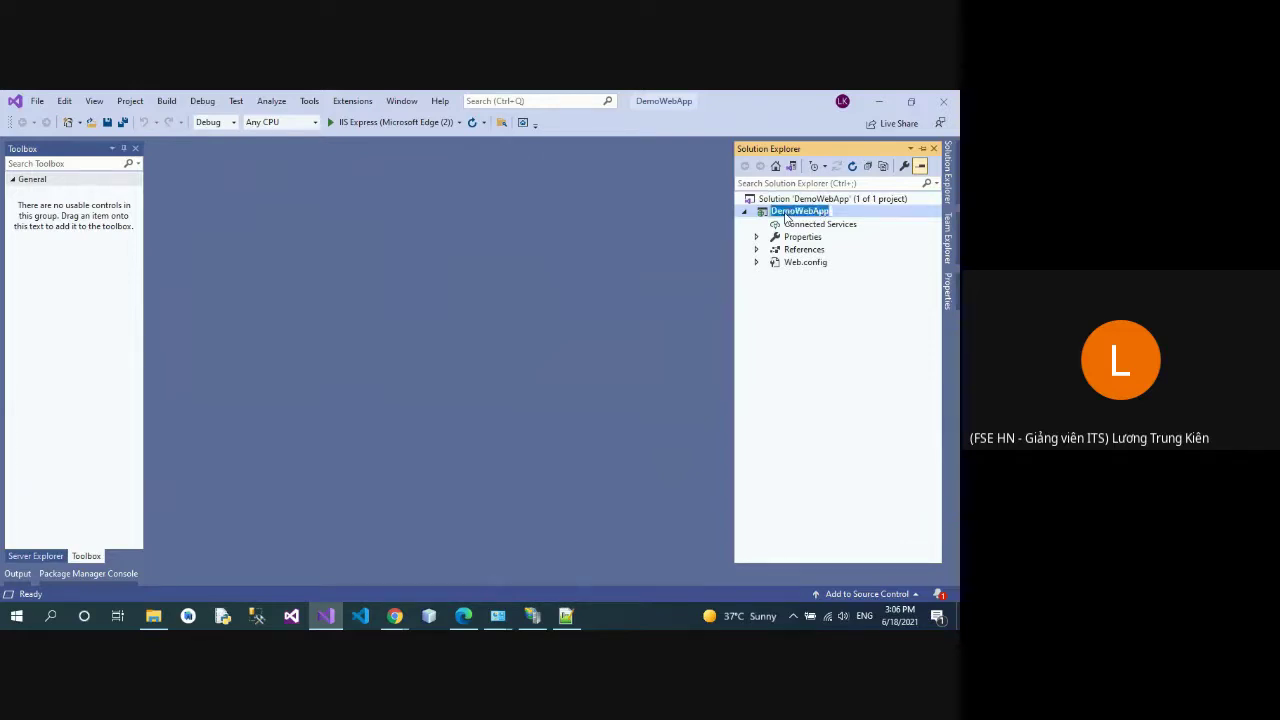
right_click(786, 218)
key("Escape")
key("Escape")
right_click(763, 215)
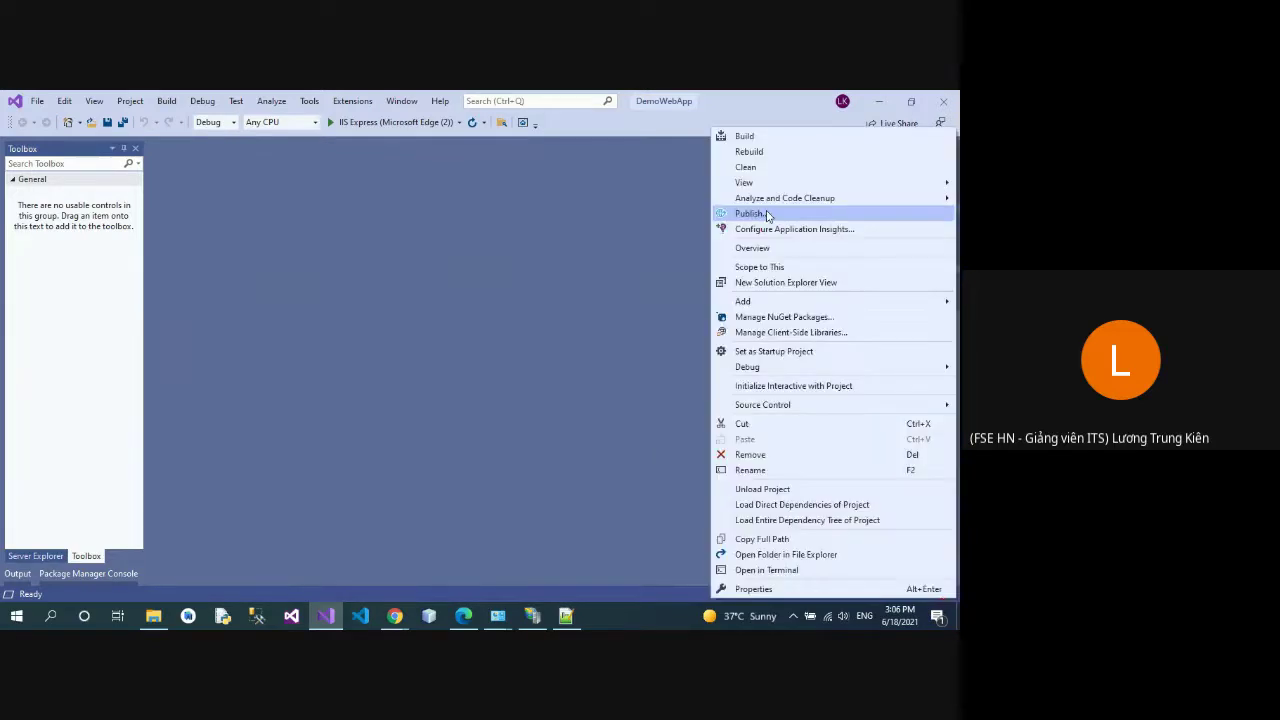
left_click(777, 309)
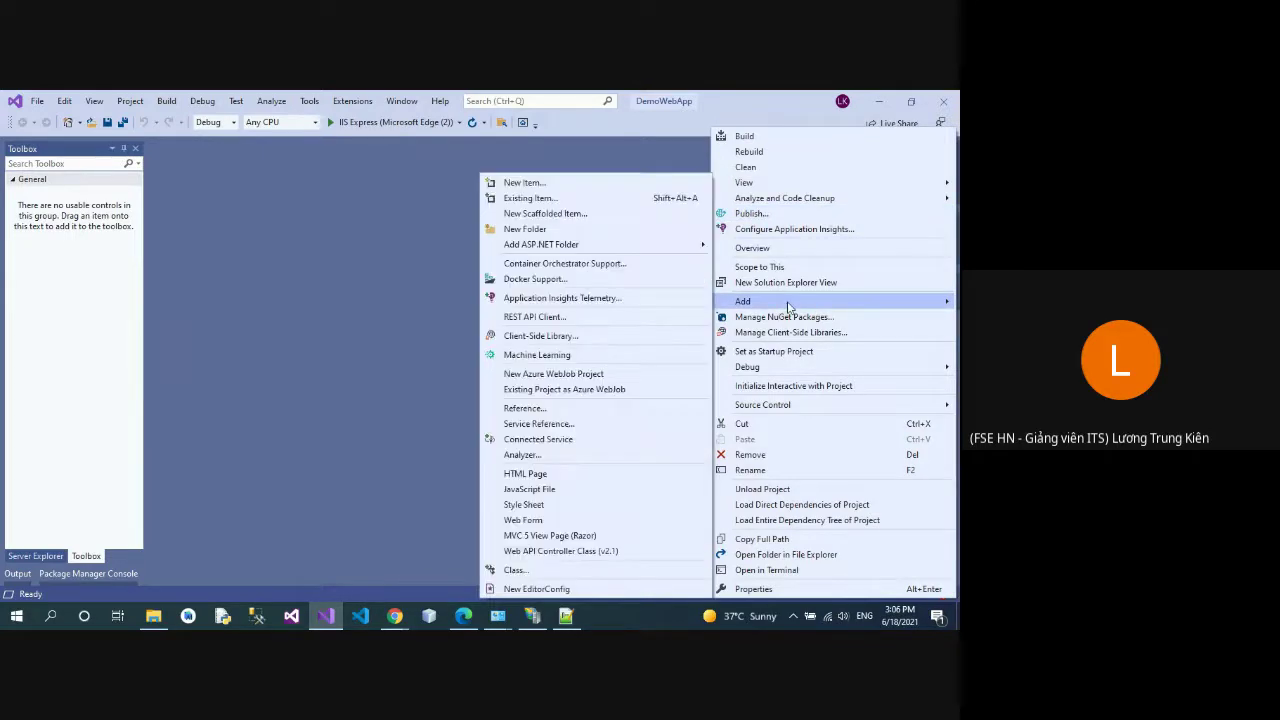
left_click(567, 184)
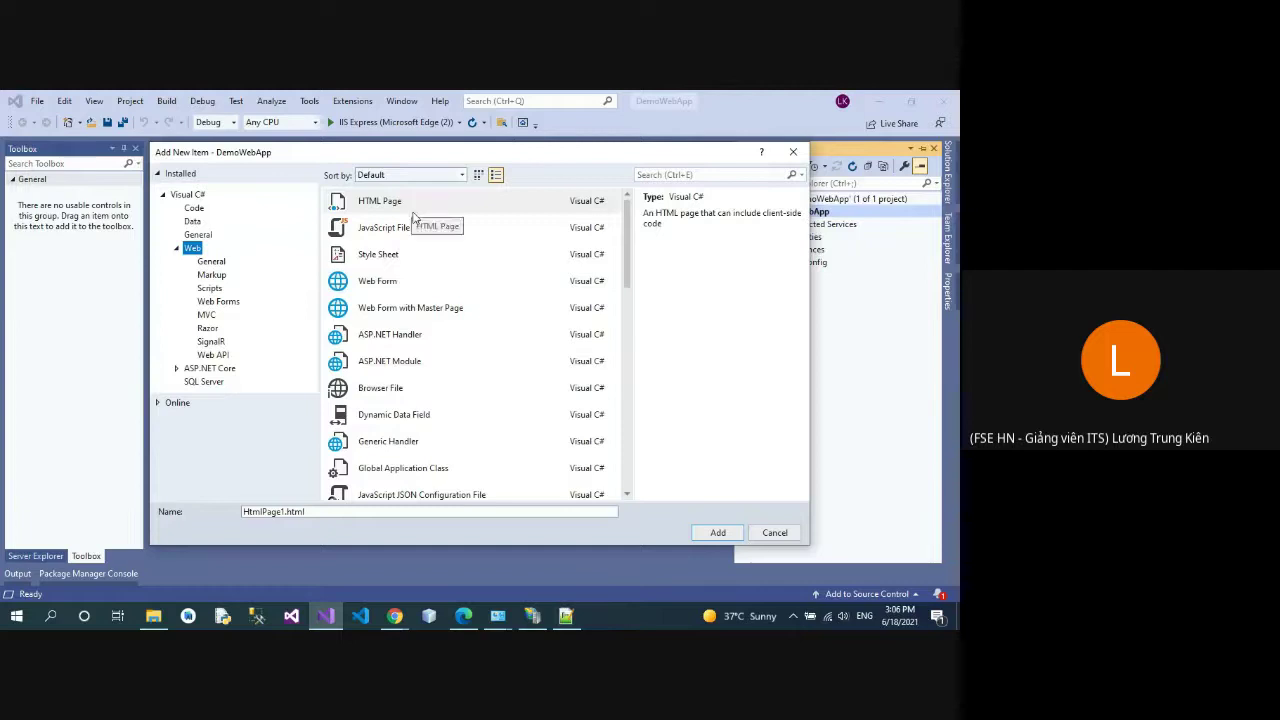
left_click(405, 289)
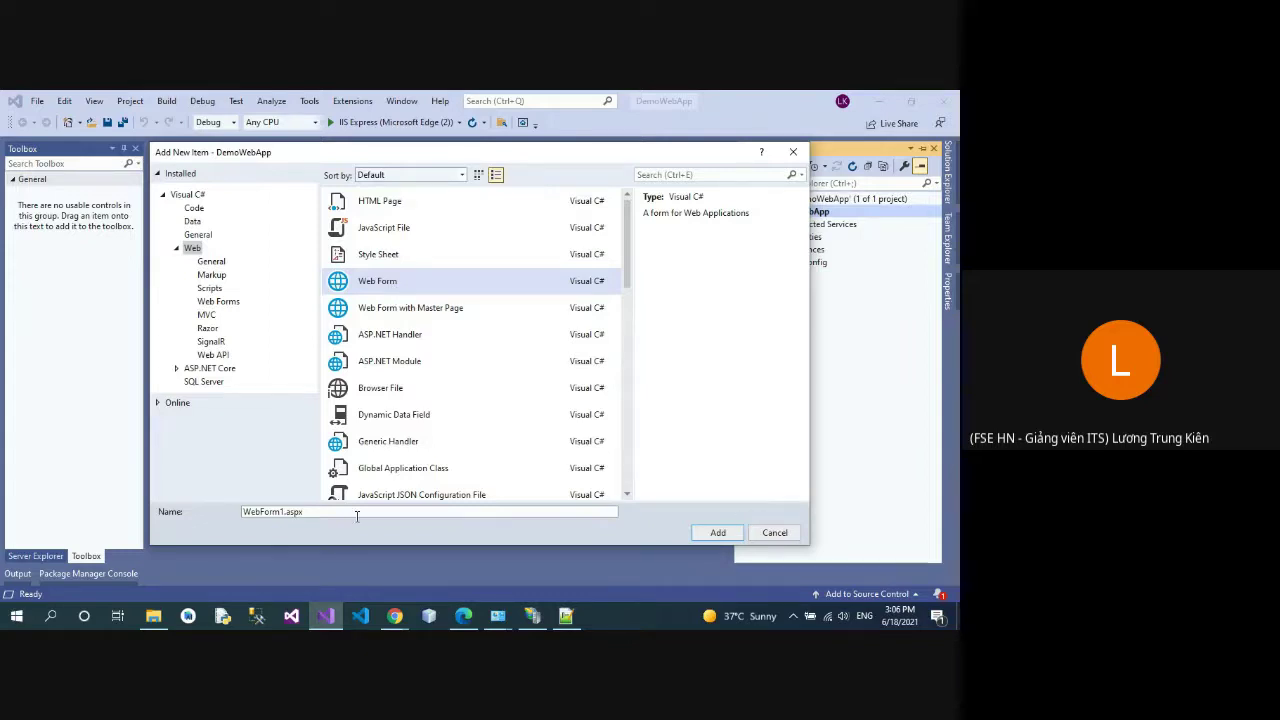
double_click(278, 513)
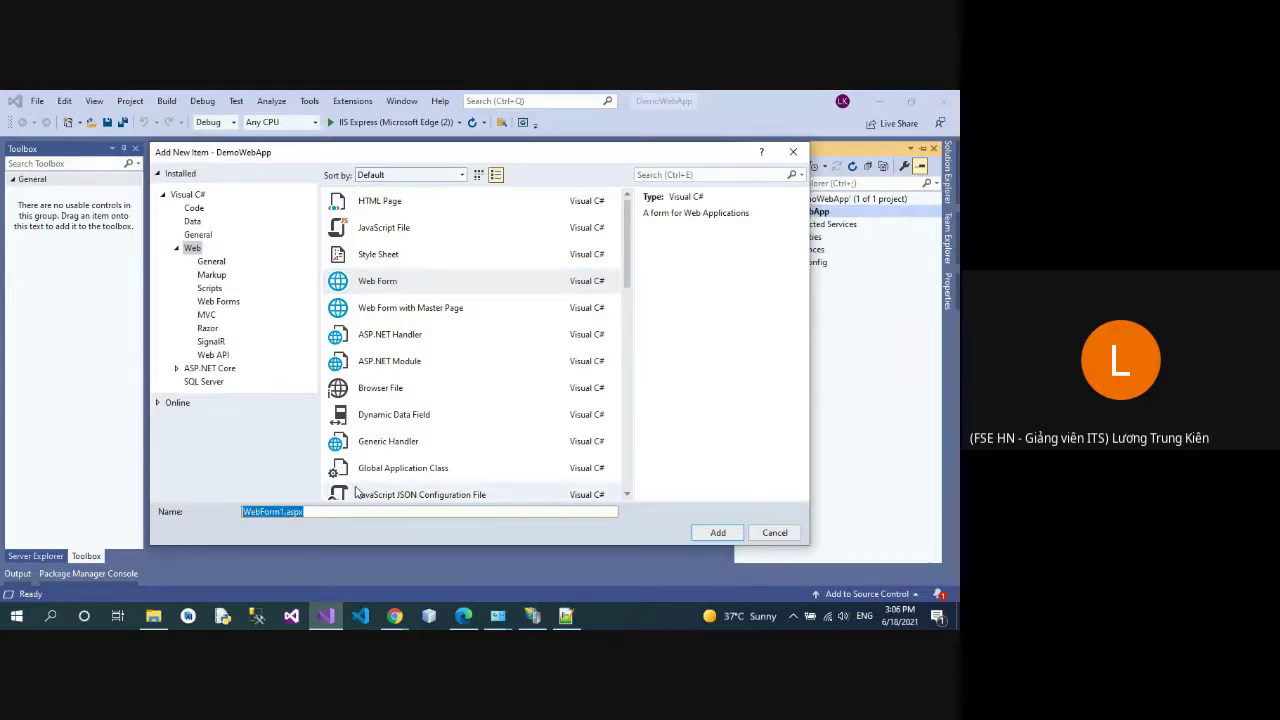
left_click(285, 512)
key("shift+Home")
type("D")
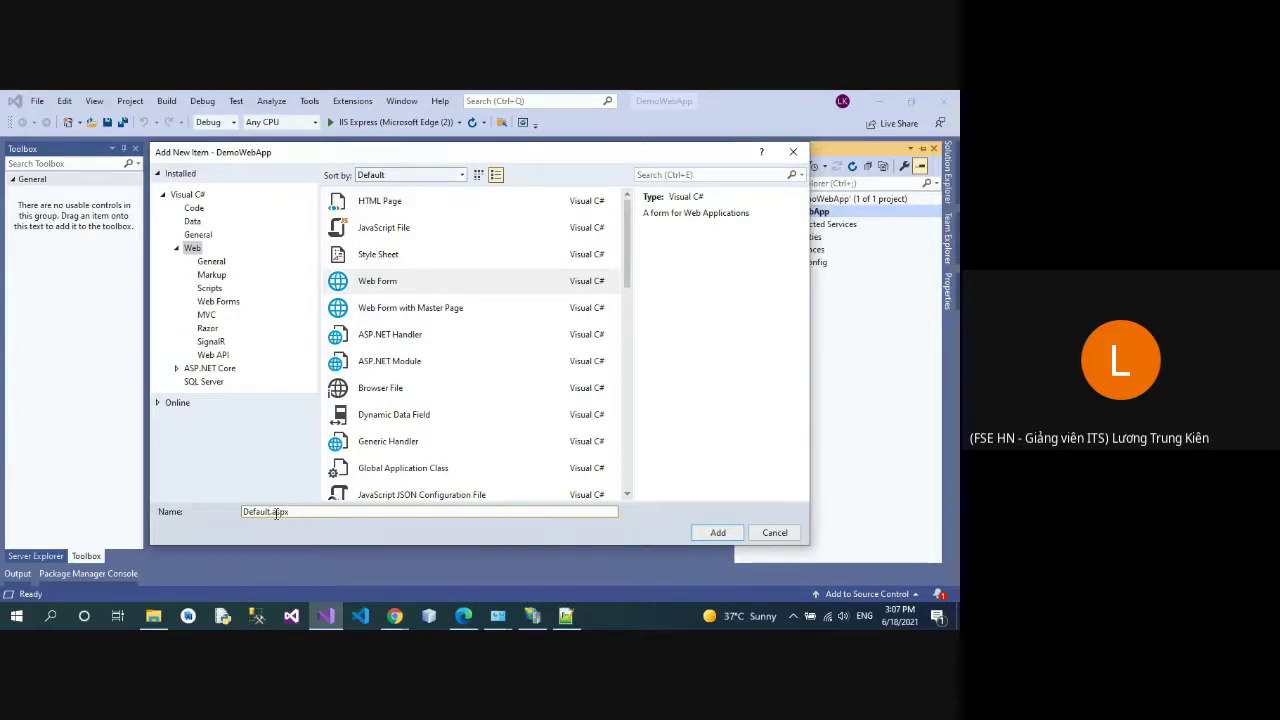
left_click(718, 534)
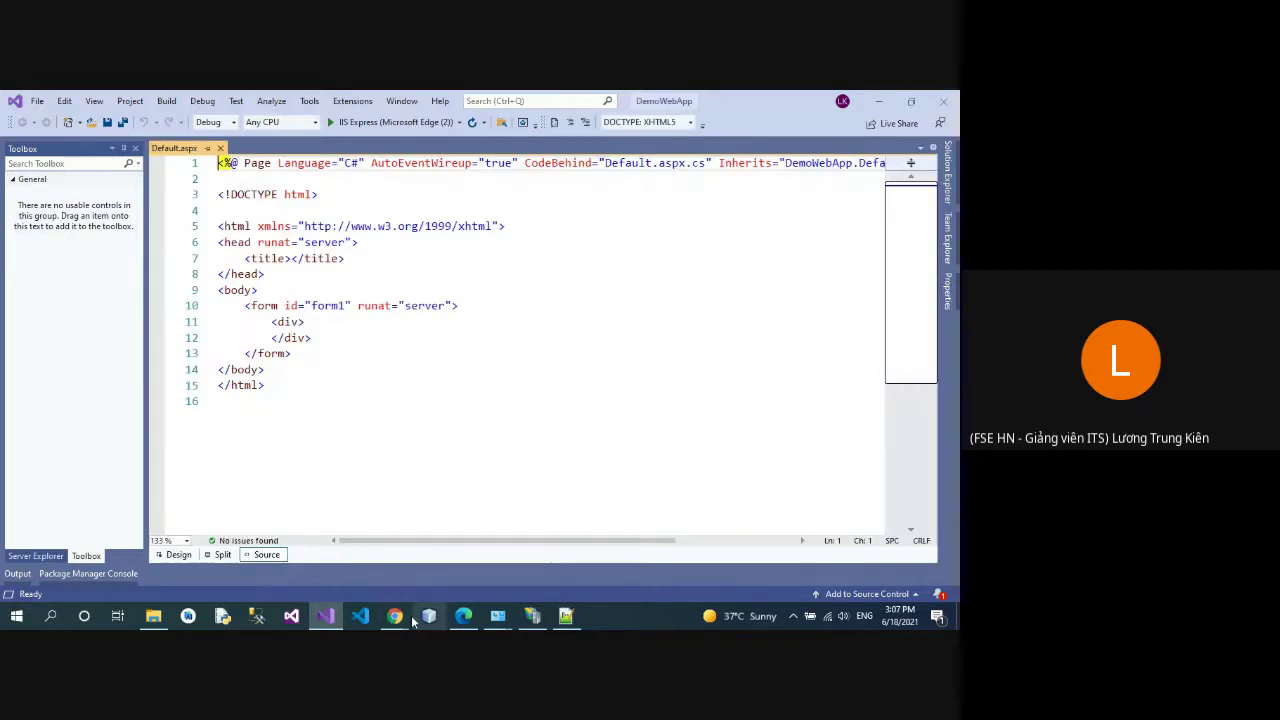
Step: Switch to the Google Meet call in Chrome, mute and unmute the microphone, and return to Visual Studio
mouse_move(400, 617)
left_click(360, 555)
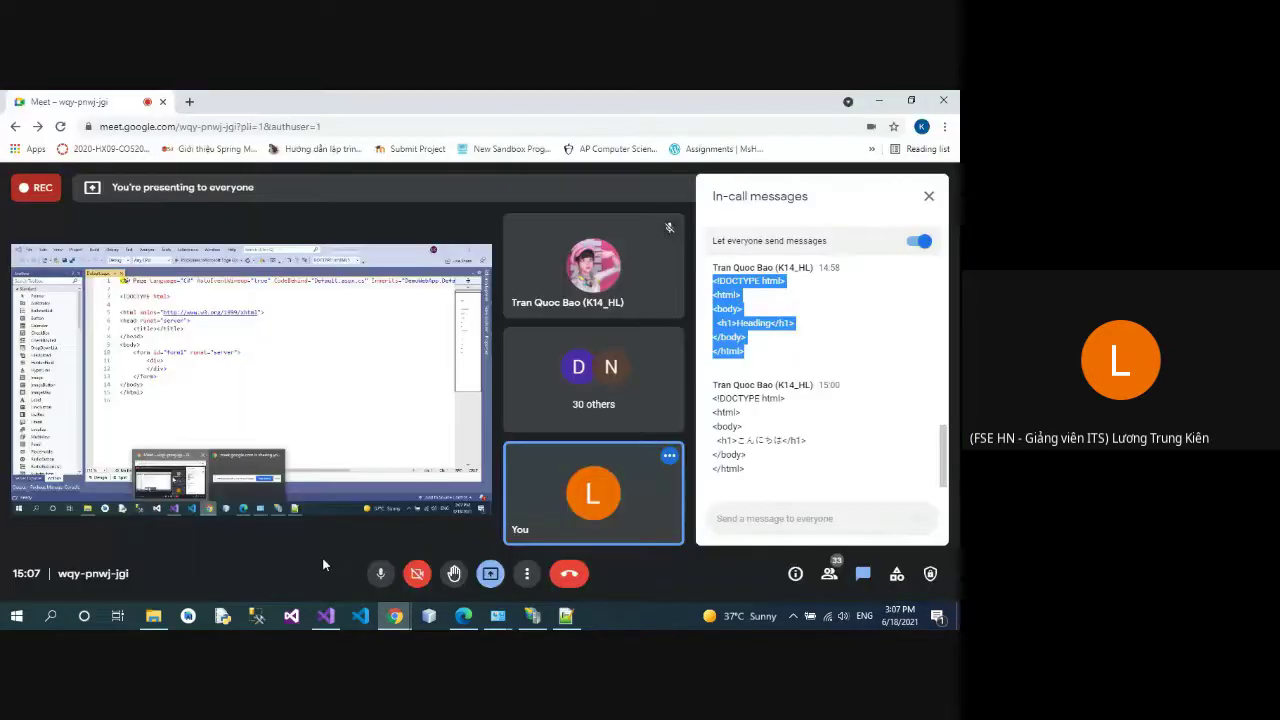
left_click(378, 576)
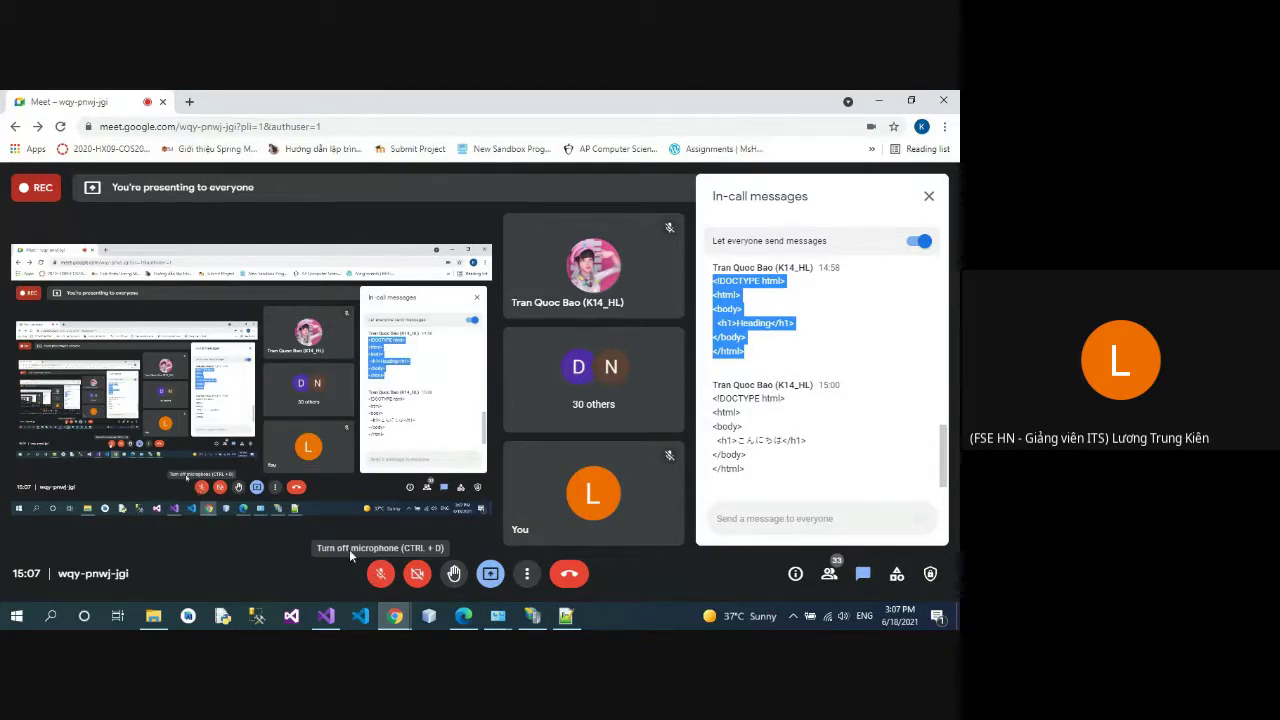
left_click(377, 583)
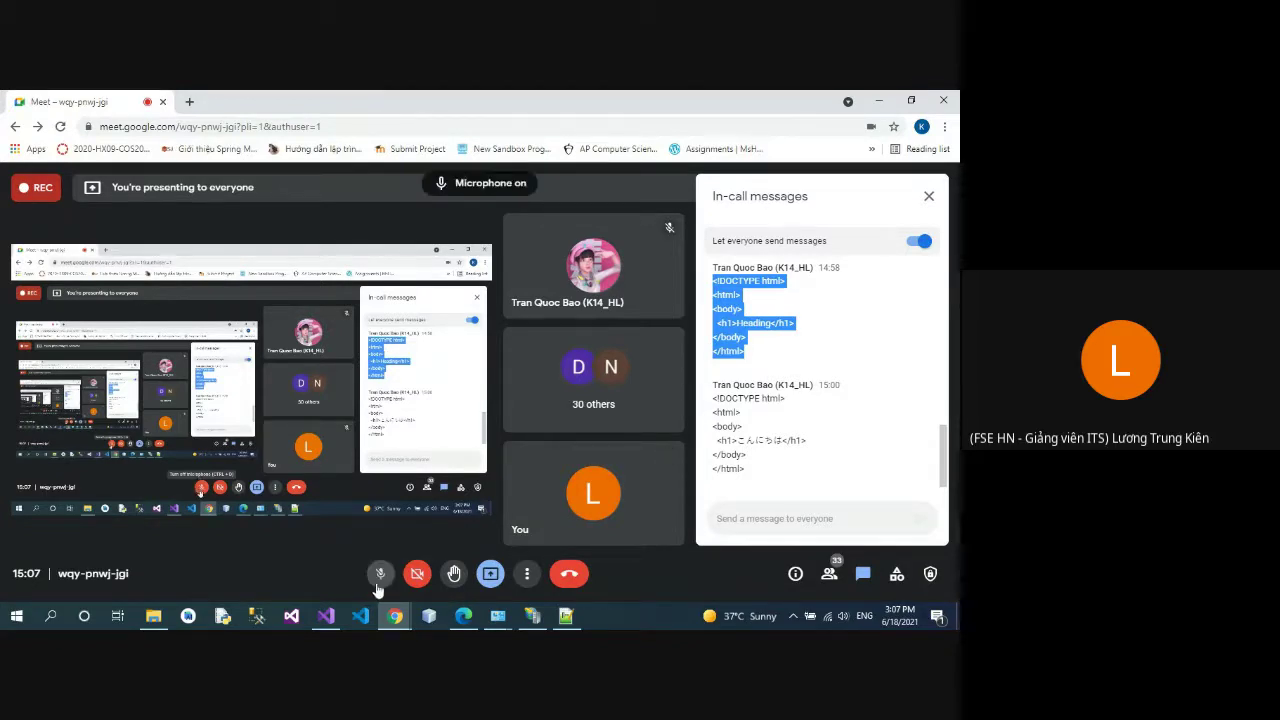
left_click(328, 617)
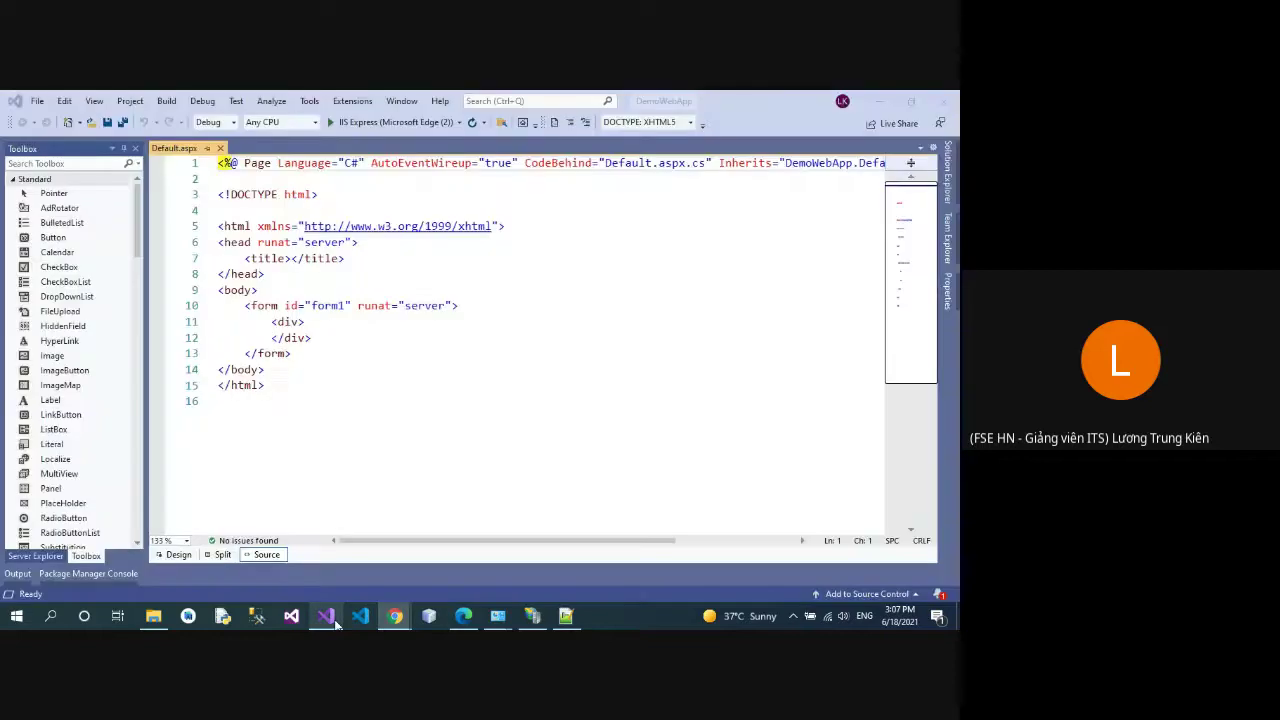
Step: Expand Default.aspx in Solution Explorer and examine its markup, the Default.aspx.cs code-behind and the Default.aspx.designer.cs file
left_click(948, 178)
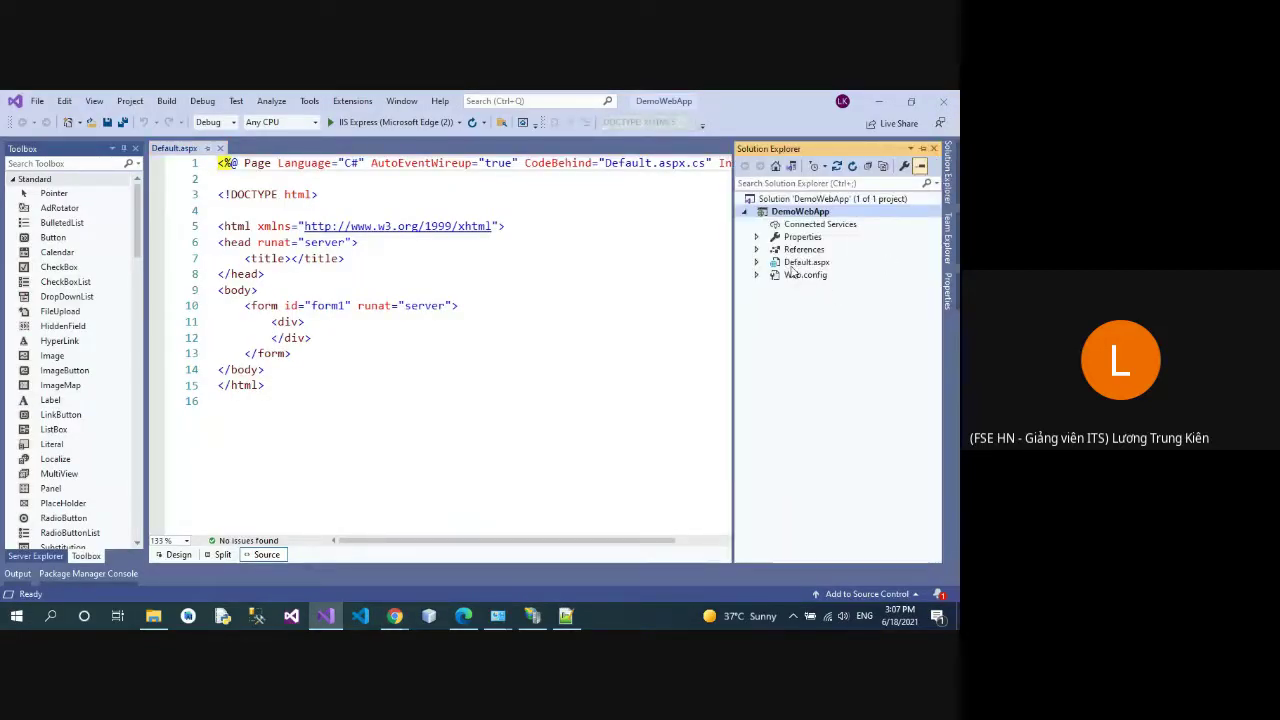
left_click(816, 263)
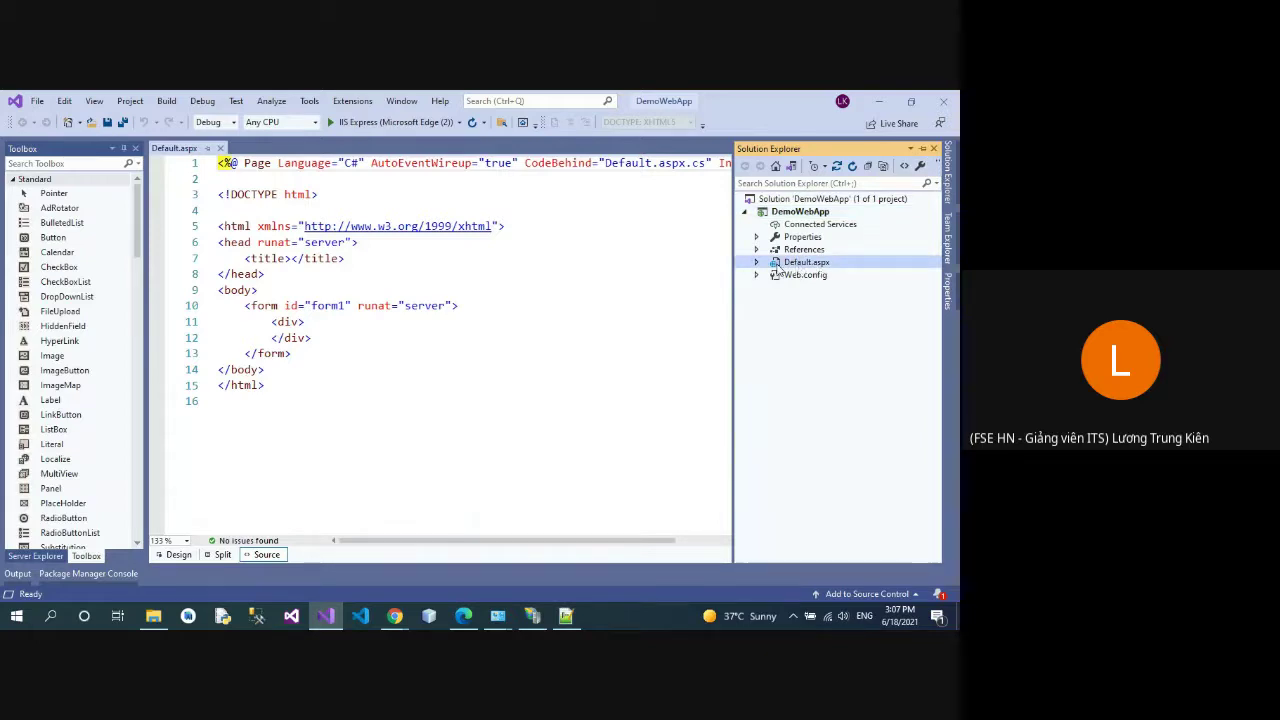
left_click(757, 263)
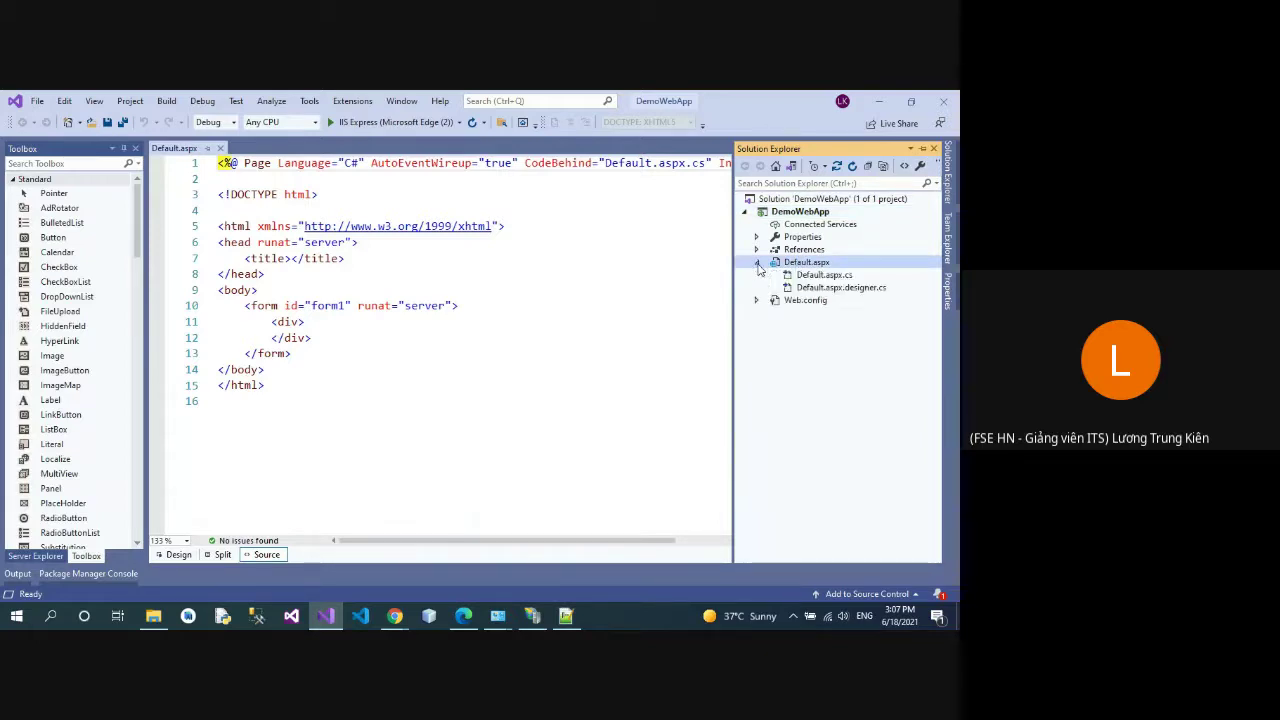
left_click(827, 277)
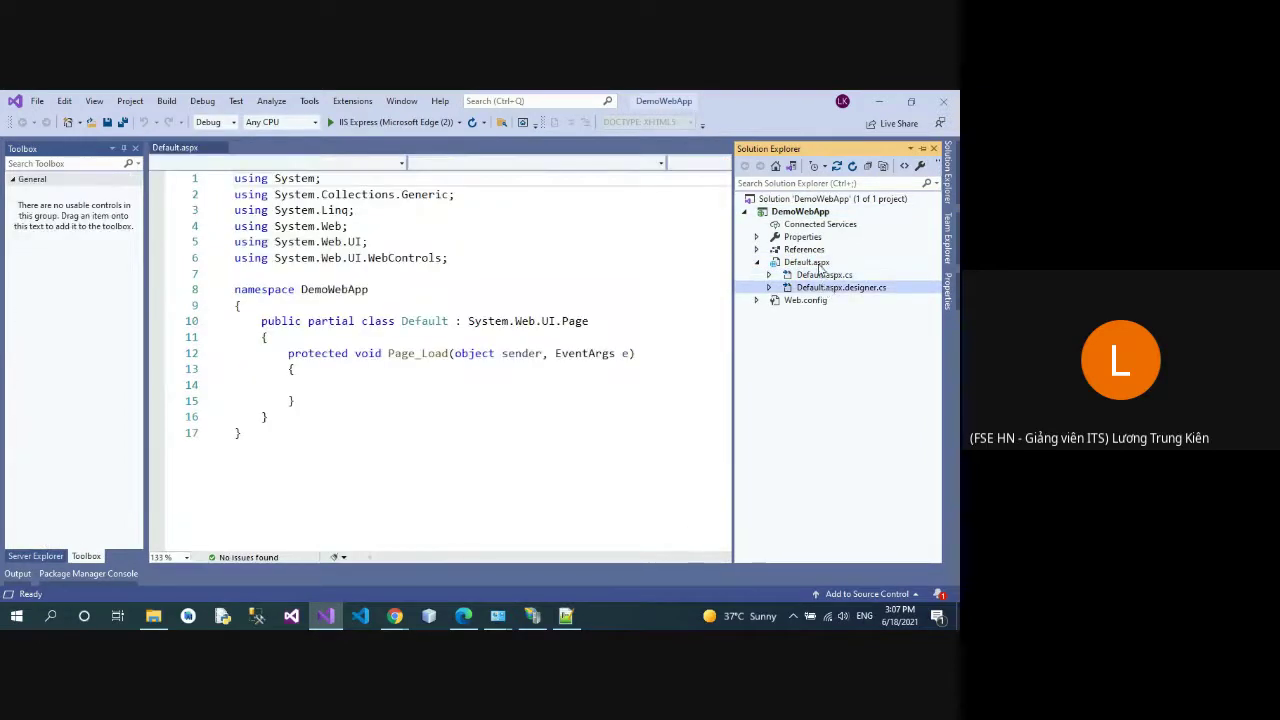
left_click(815, 263)
left_click(827, 276)
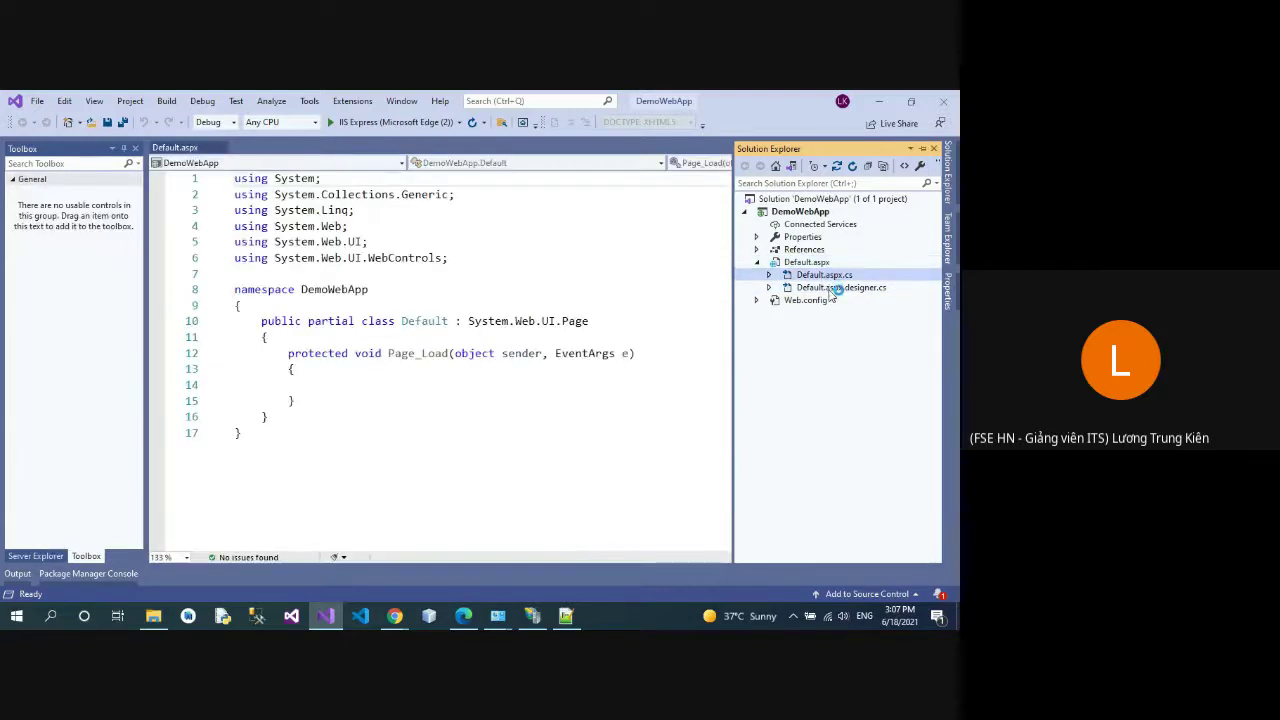
left_click(831, 288)
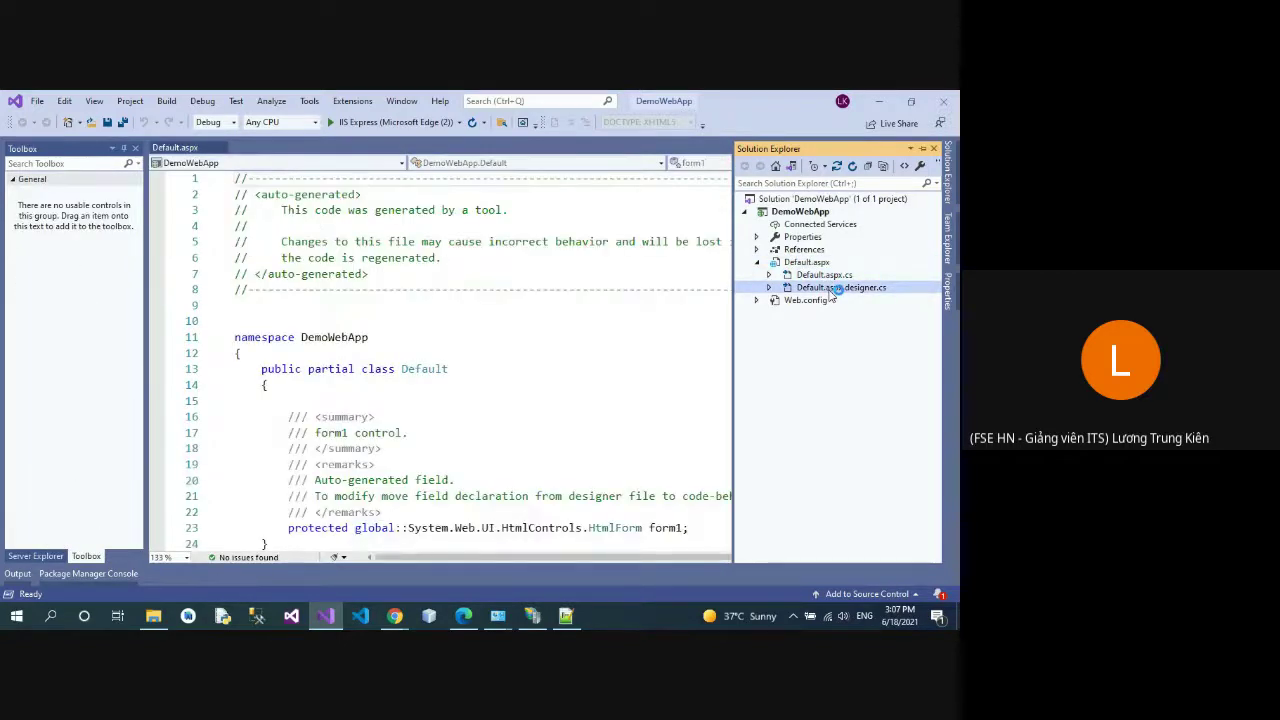
left_click(817, 263)
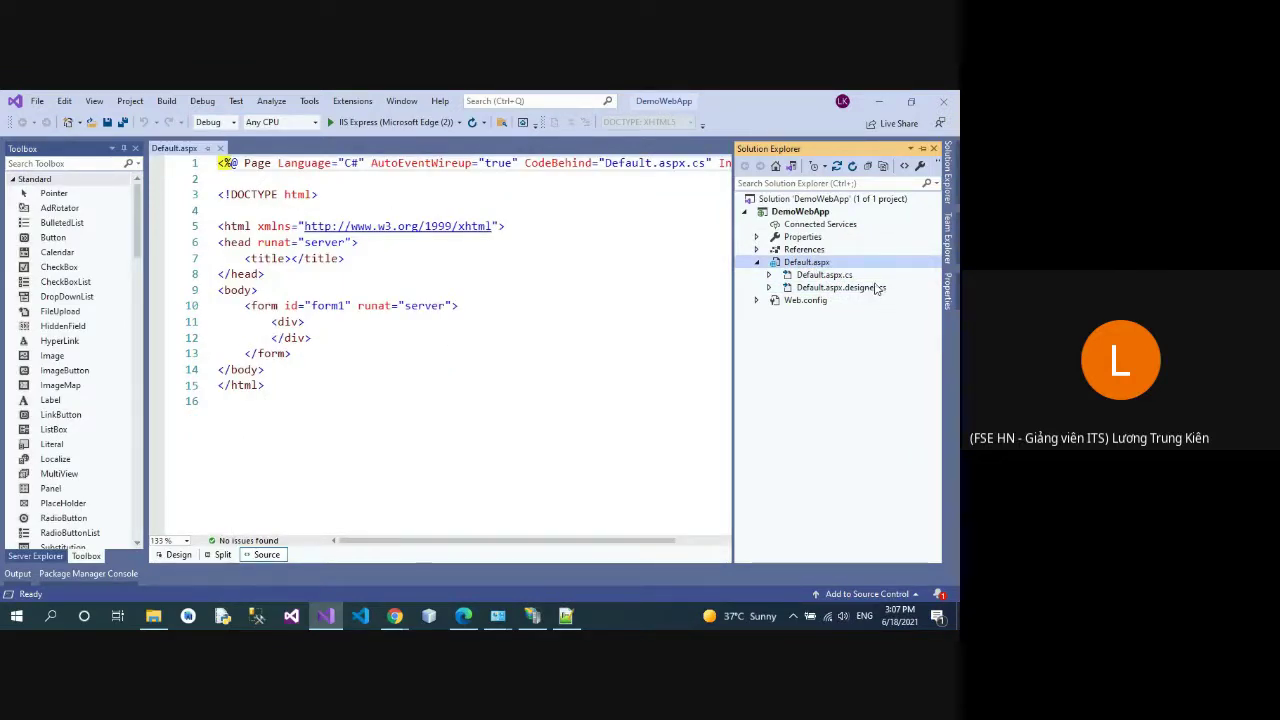
left_click(840, 287)
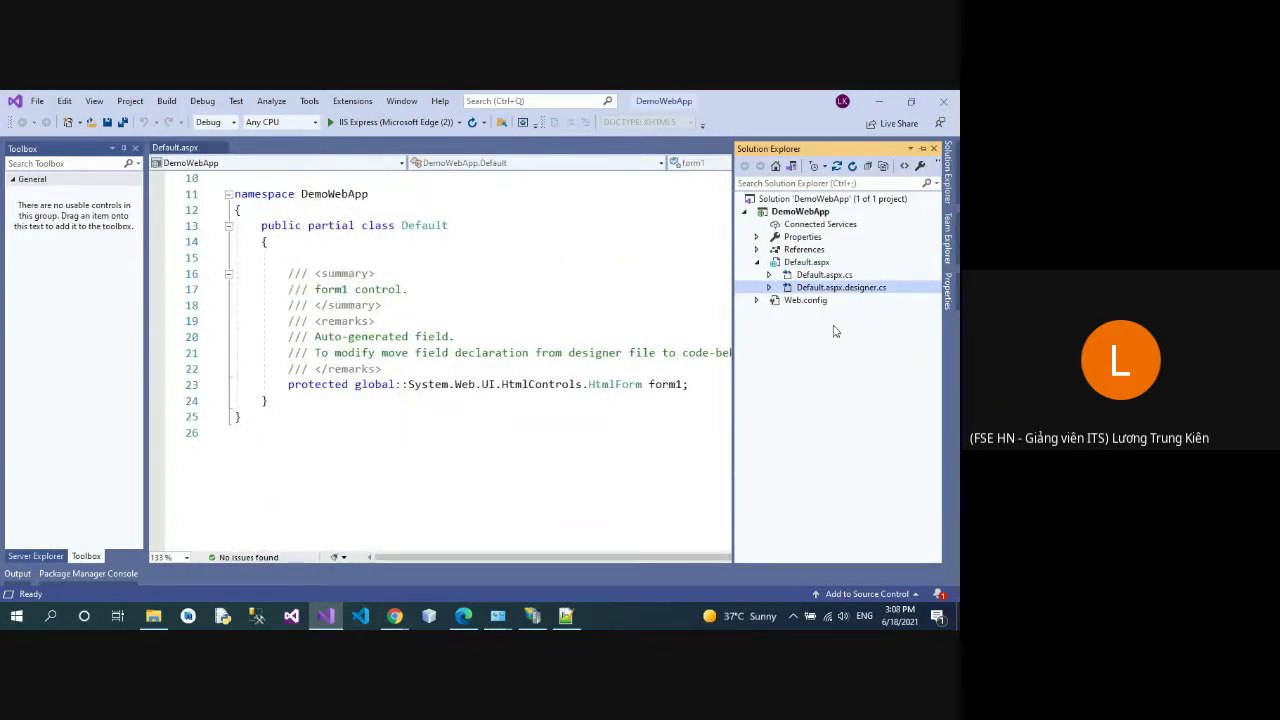
left_click(835, 276)
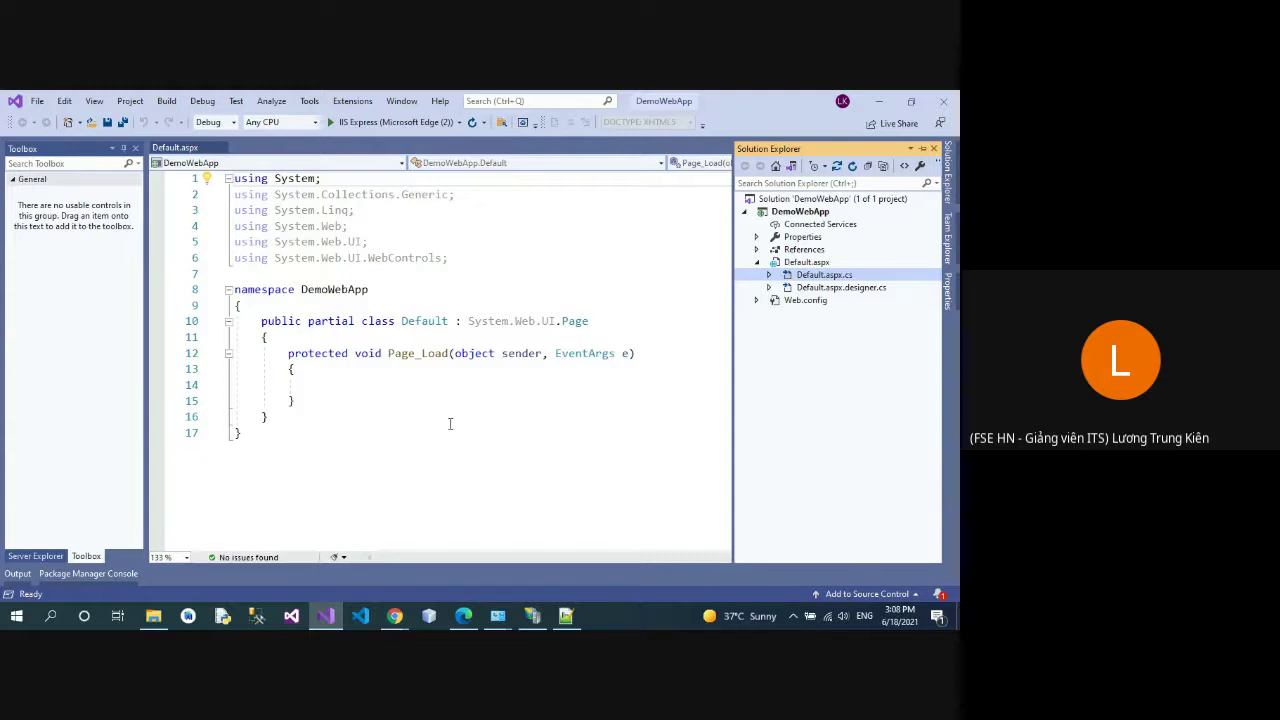
Step: Open Default.aspx, compare its Design and Source views, and leave the page in Design view
double_click(806, 263)
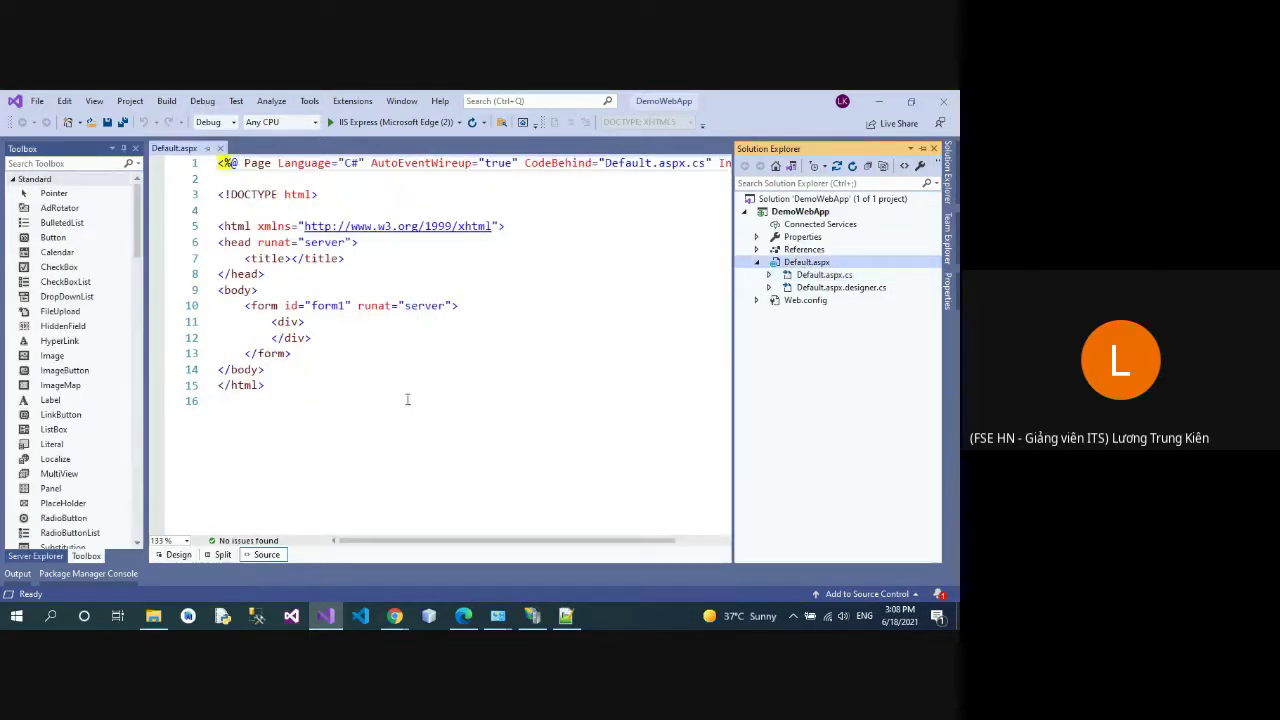
left_click(179, 555)
left_click(266, 555)
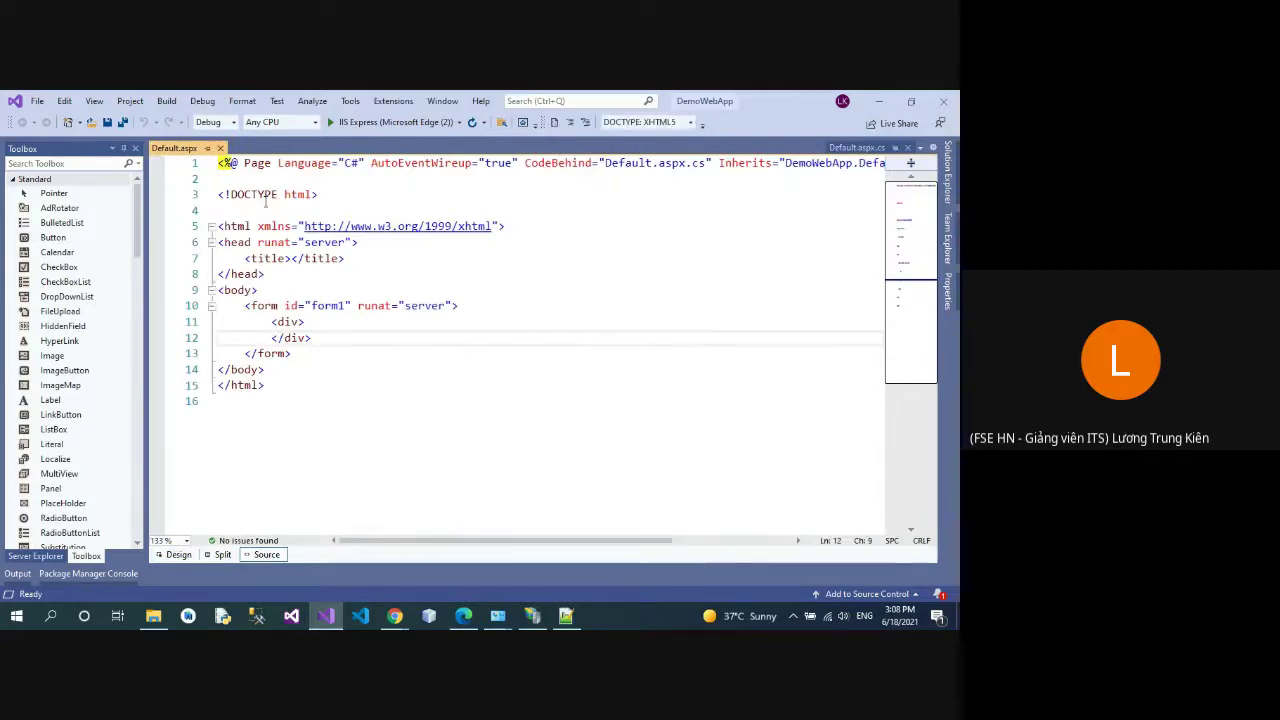
left_click(177, 555)
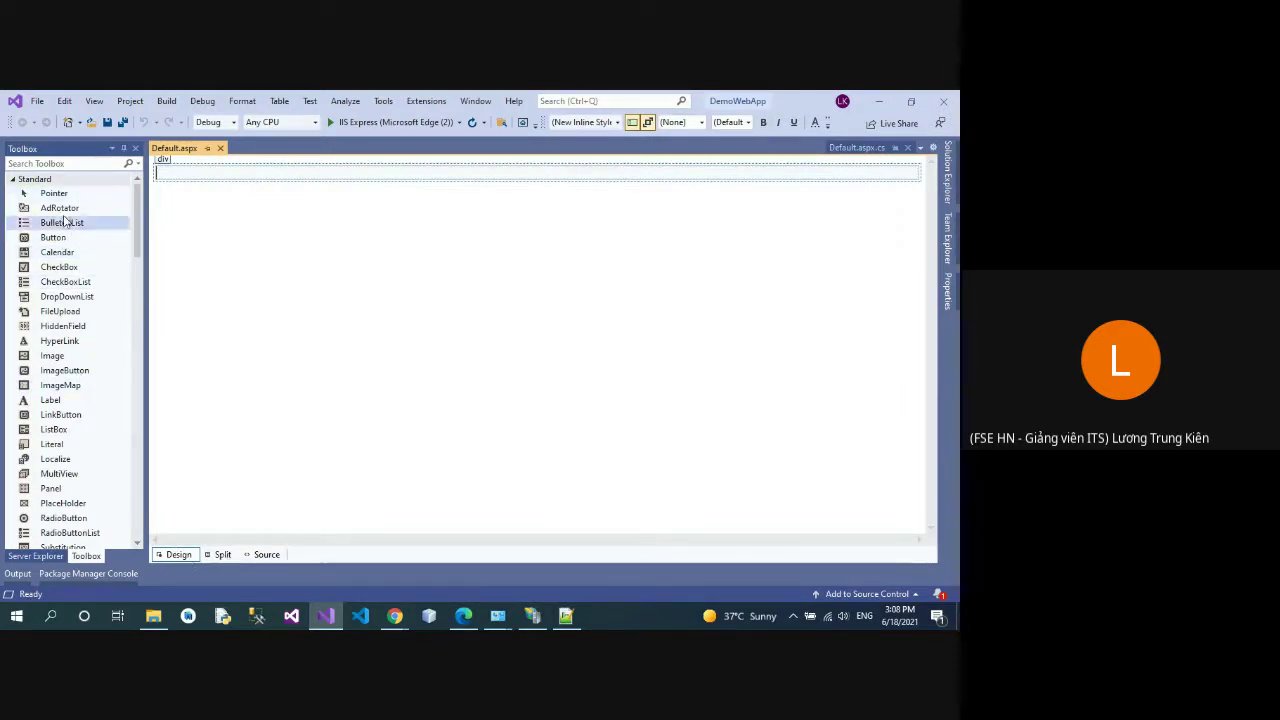
Step: Place a Label control on the page and set its text to "Nhập tên đầy đủ:"
scroll(78, 482, "down", 4)
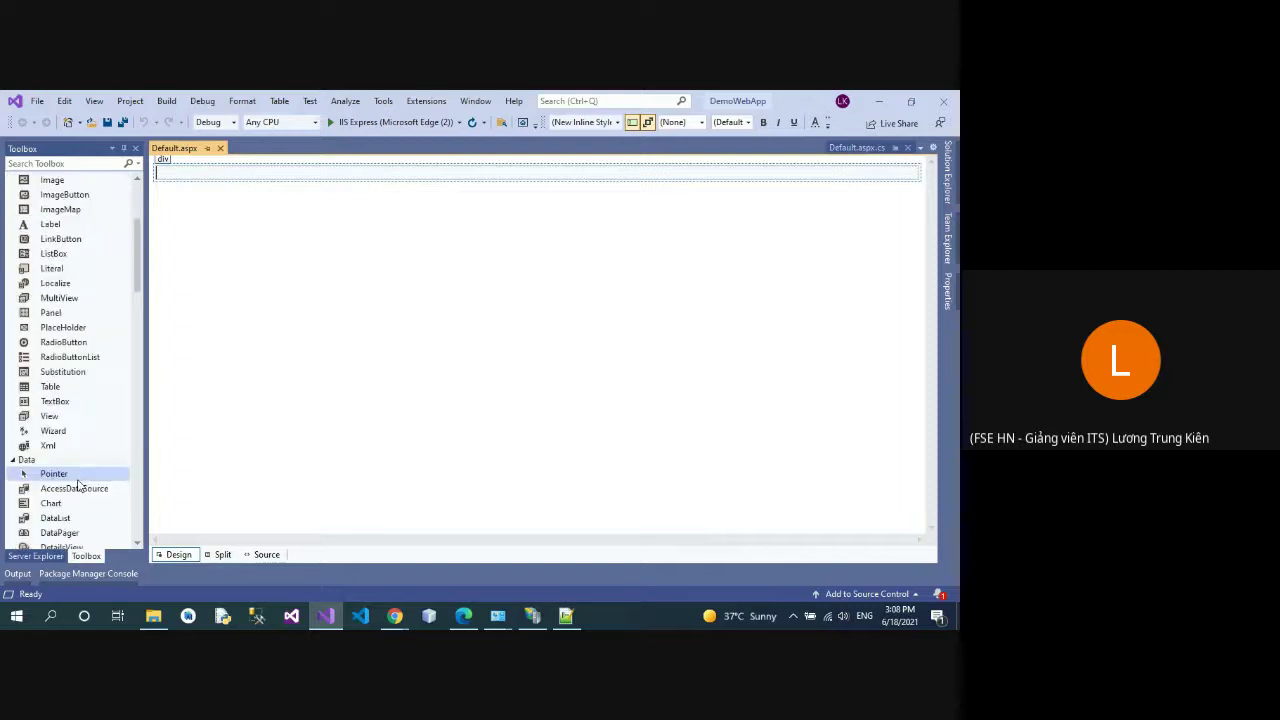
scroll(72, 419, "up", 2)
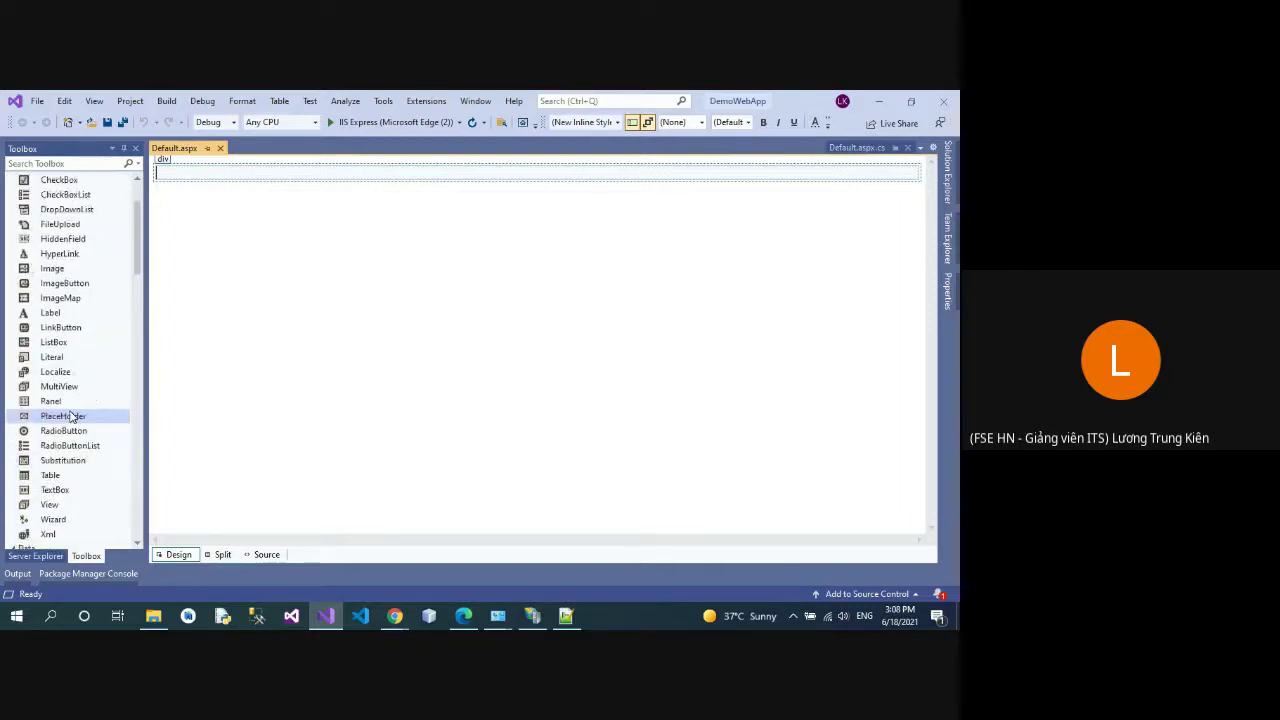
left_click_drag(50, 313, 221, 192)
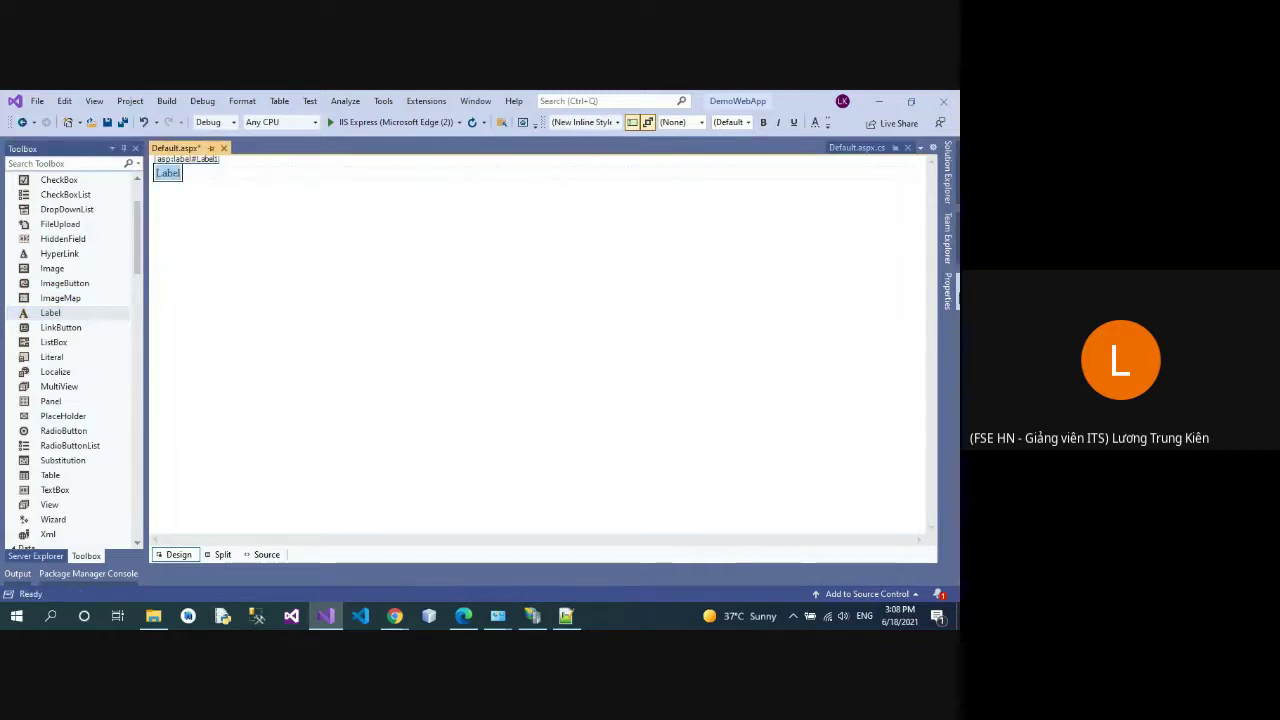
left_click(953, 300)
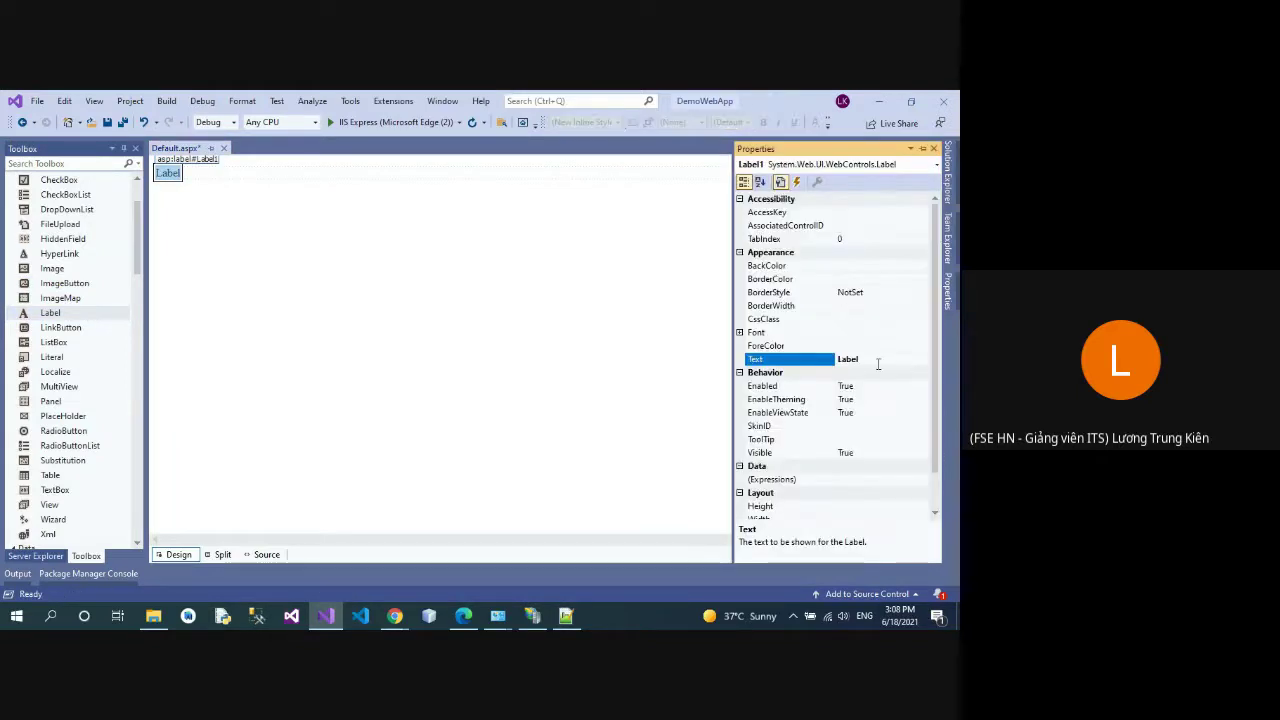
left_click(777, 360)
key("BackSpace")
type("N")
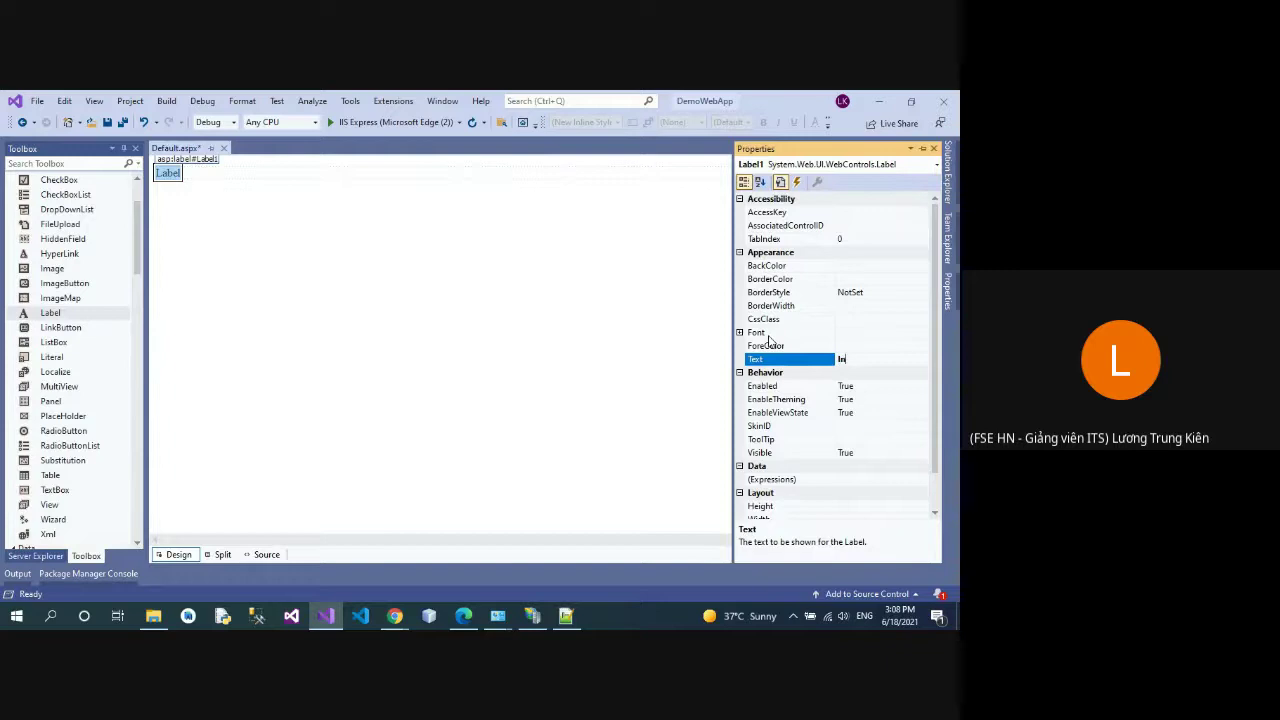
type("hap tên đây đủ:")
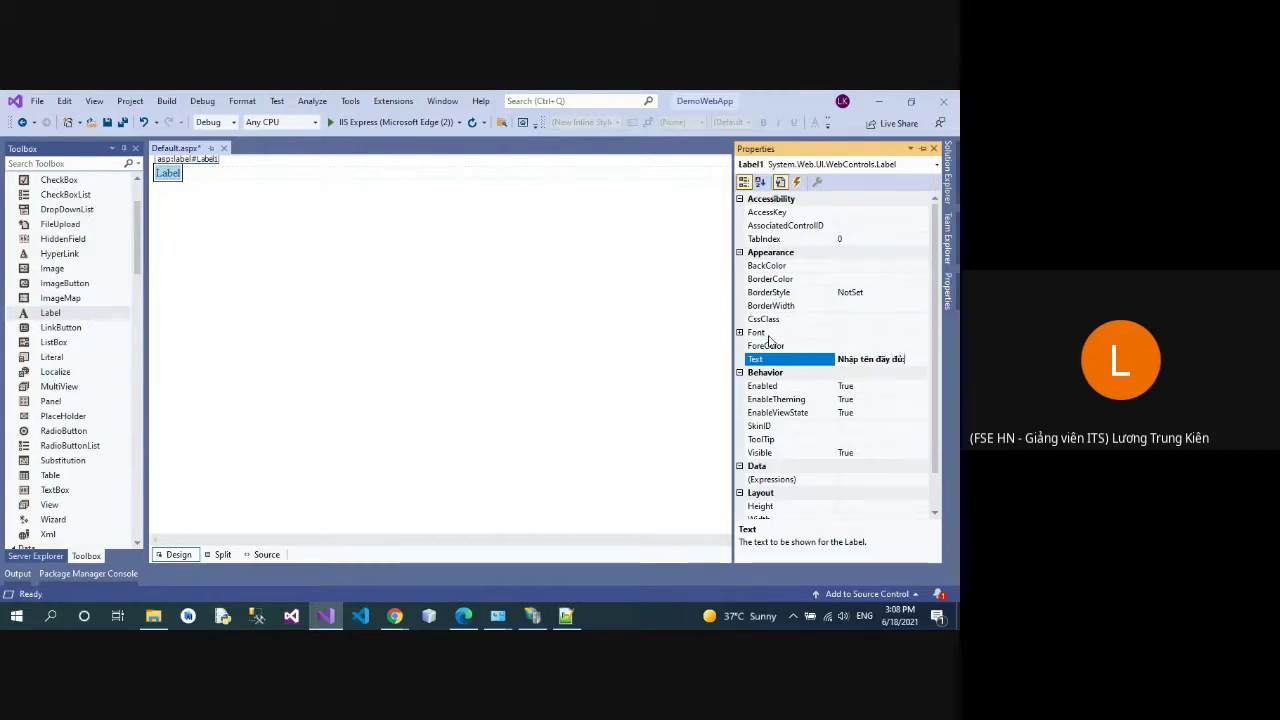
key("Return")
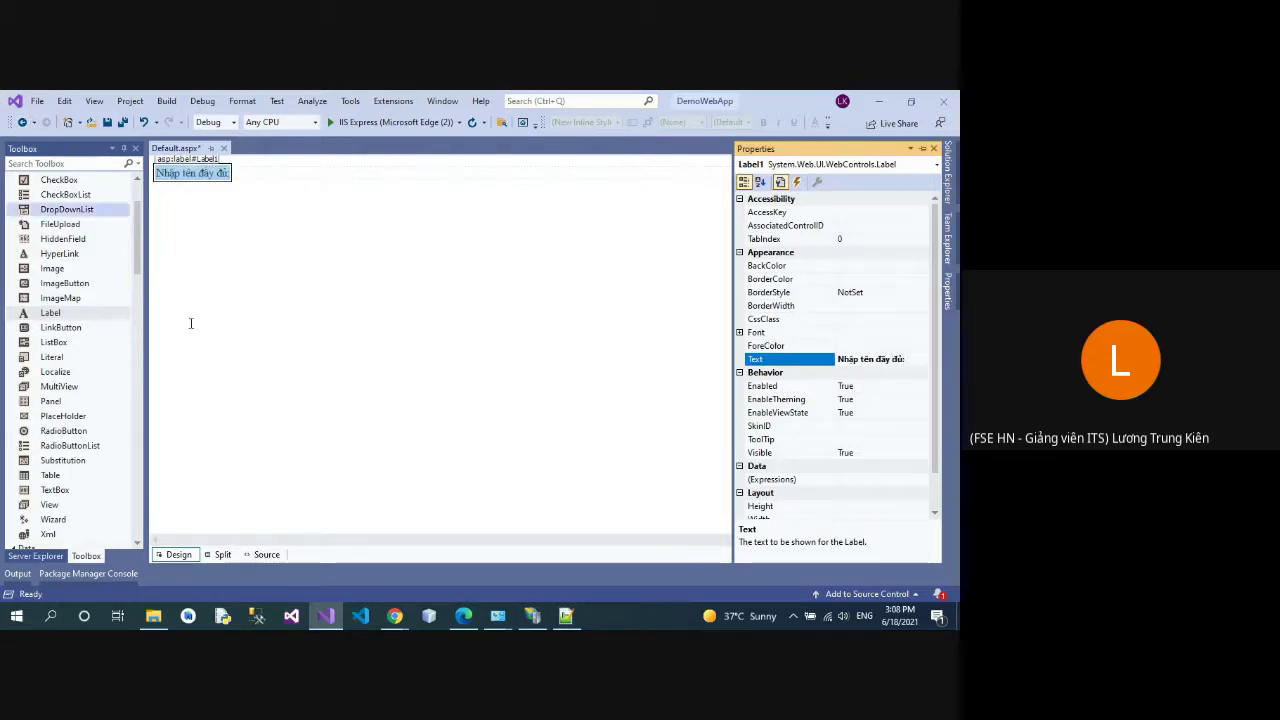
Step: Place a wide TextBox on the same line after the label and start a new line below it
left_click(70, 490)
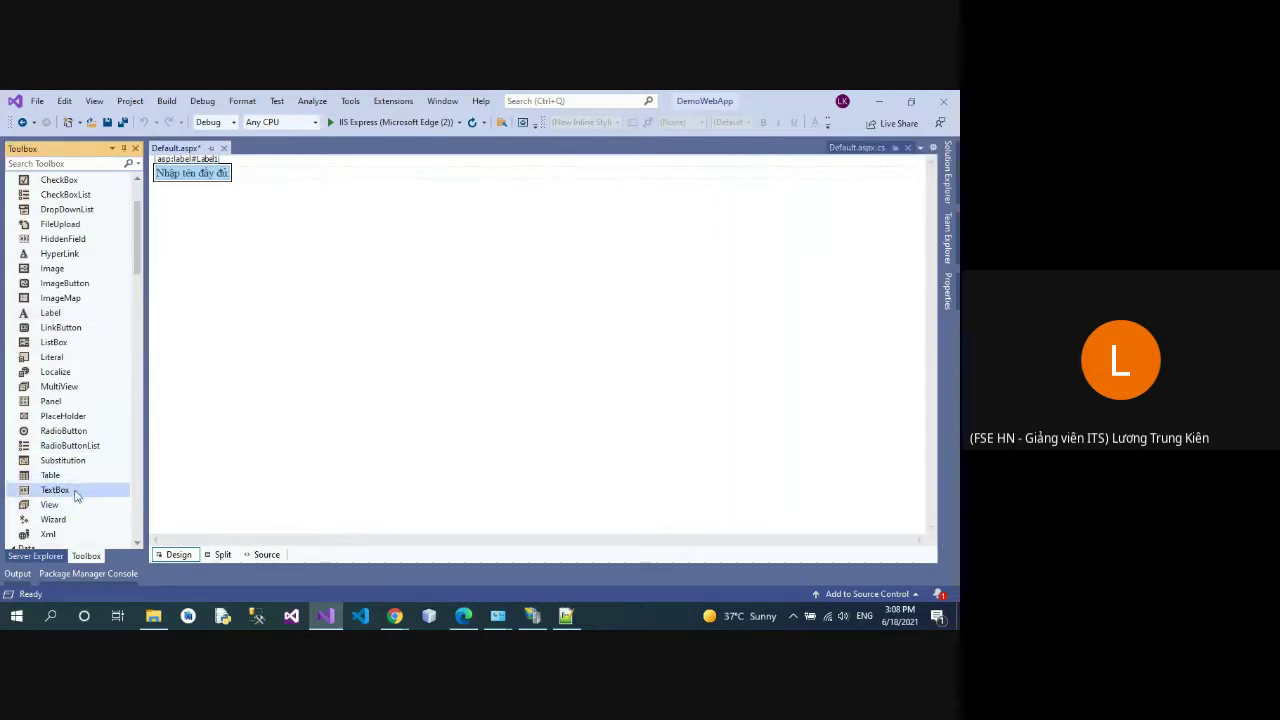
left_click_drag(70, 490, 477, 177)
left_click(262, 176)
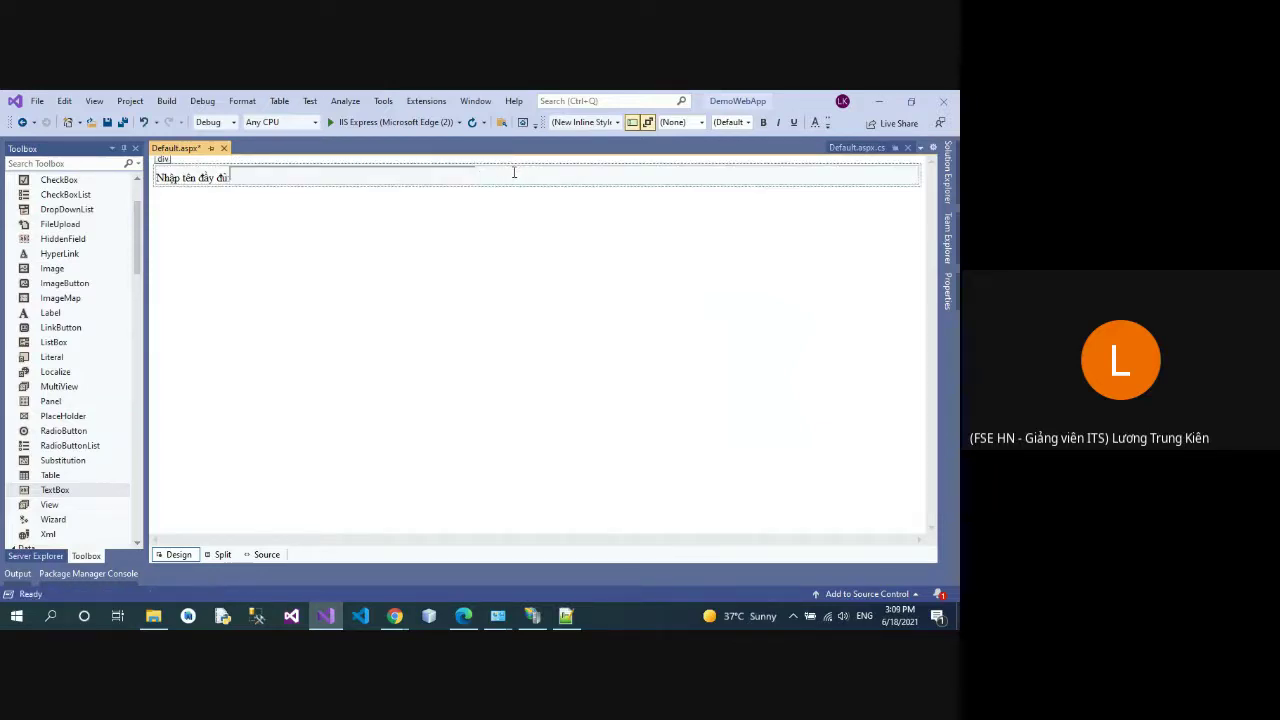
key("Return")
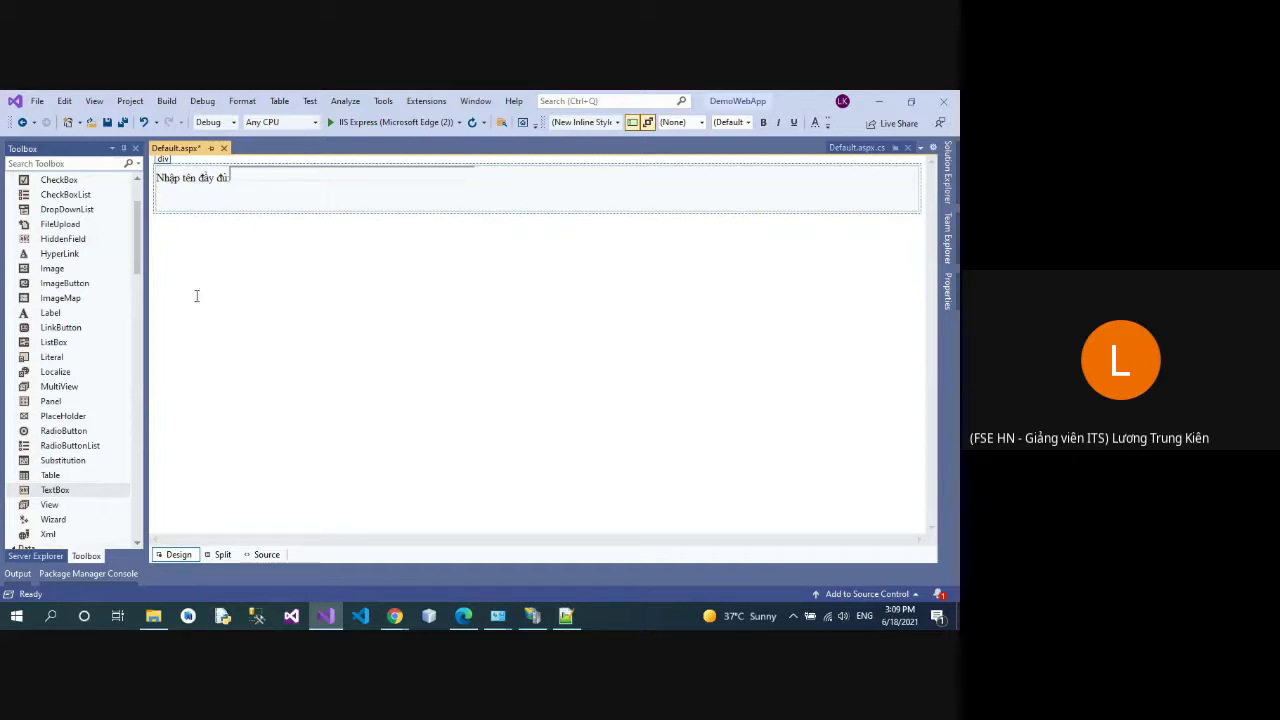
scroll(82, 211, "up", 2)
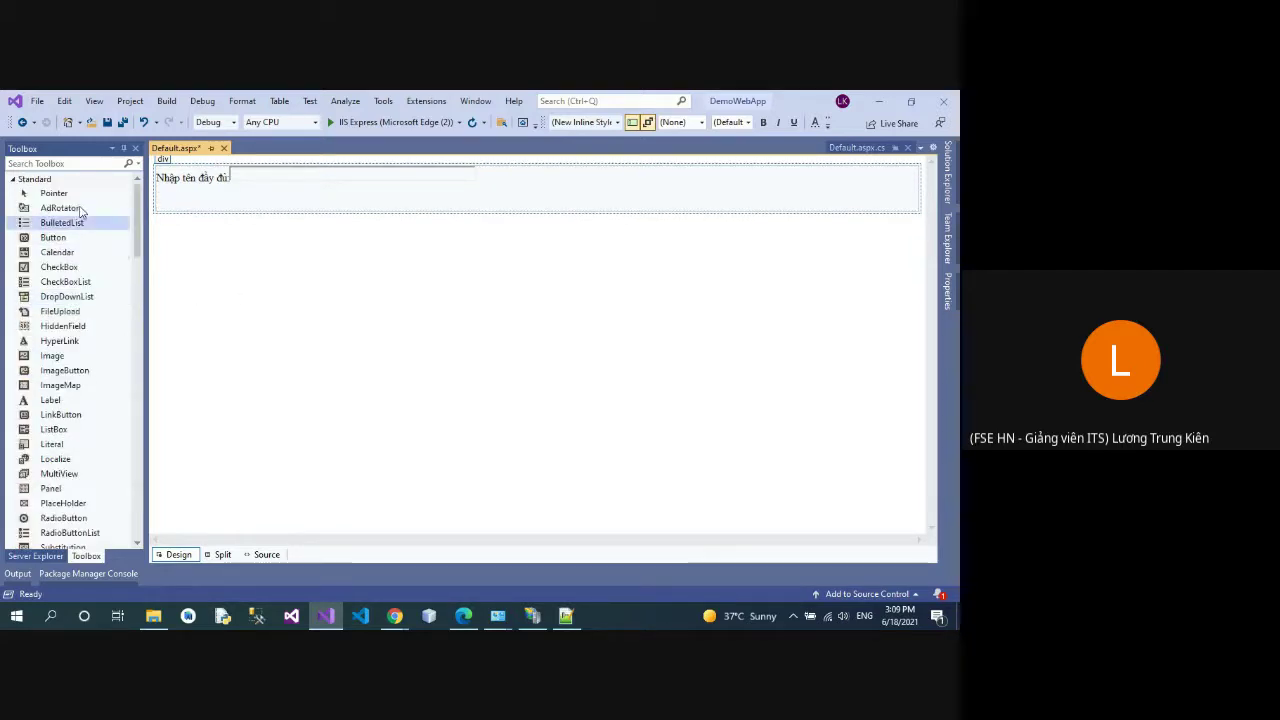
Step: Place a Button control below the name line and a second Label control on a new line beneath it
left_click_drag(75, 237, 218, 203)
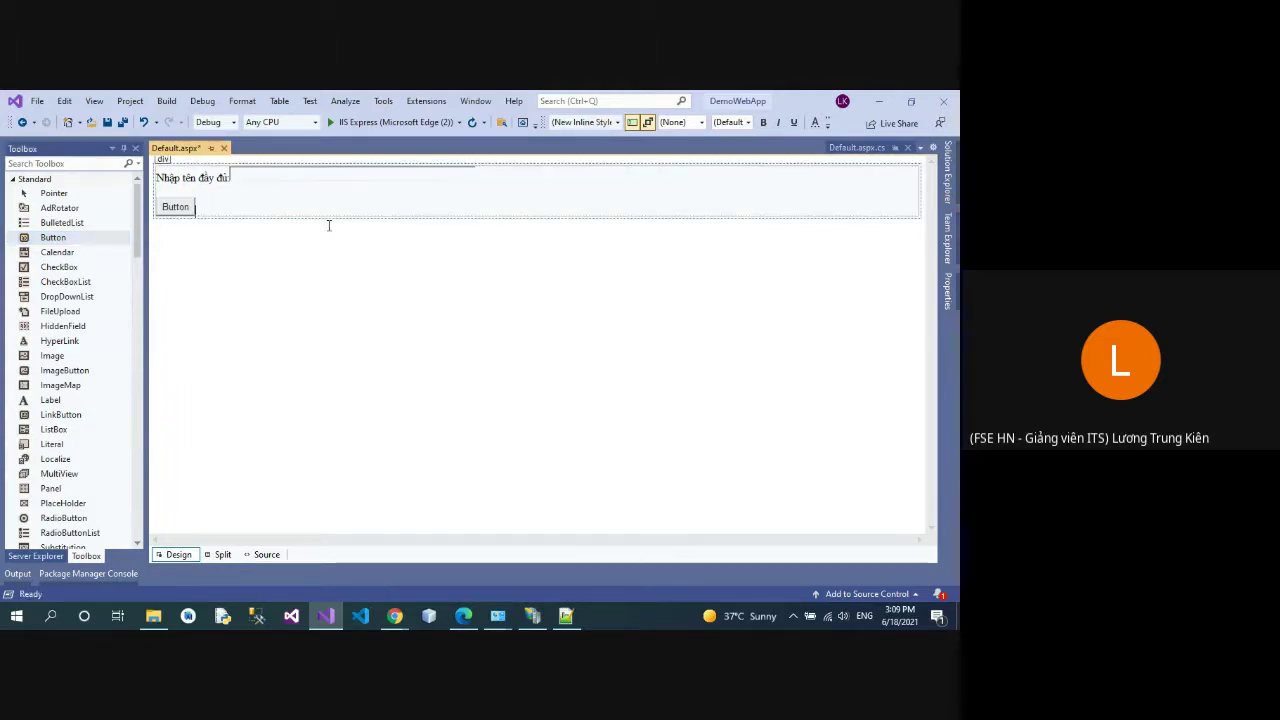
key("Return")
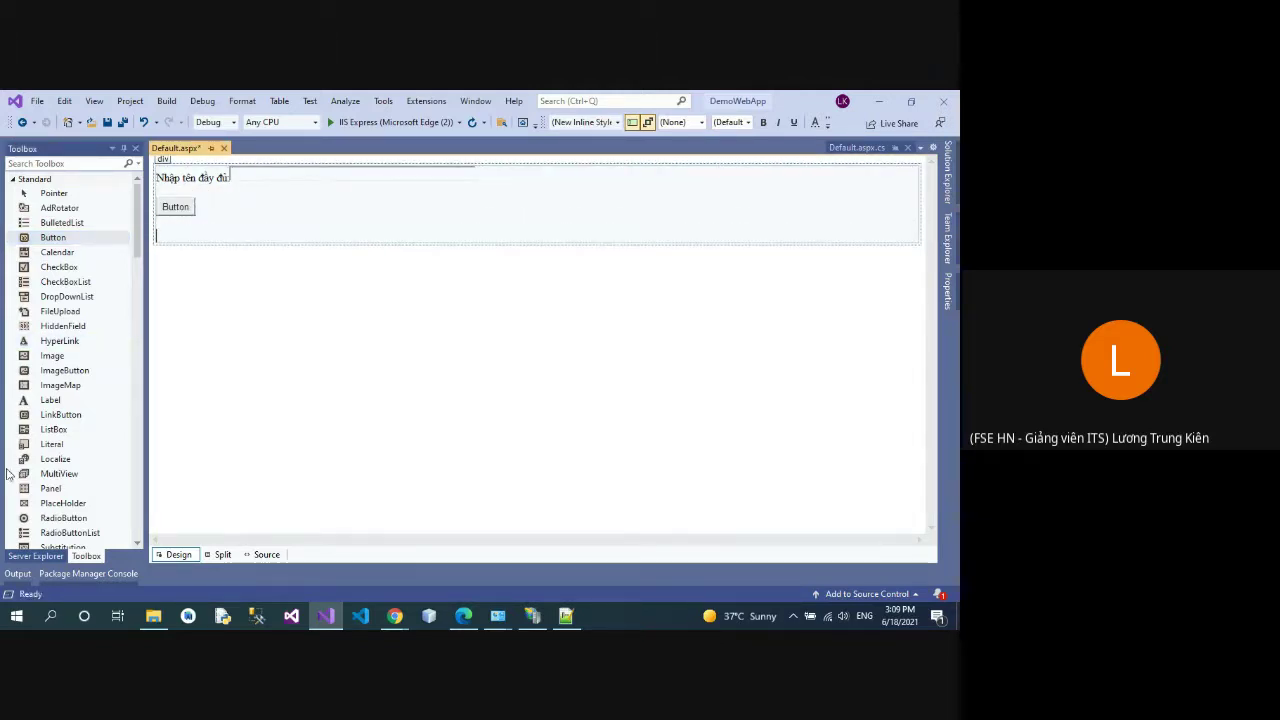
left_click_drag(60, 402, 320, 232)
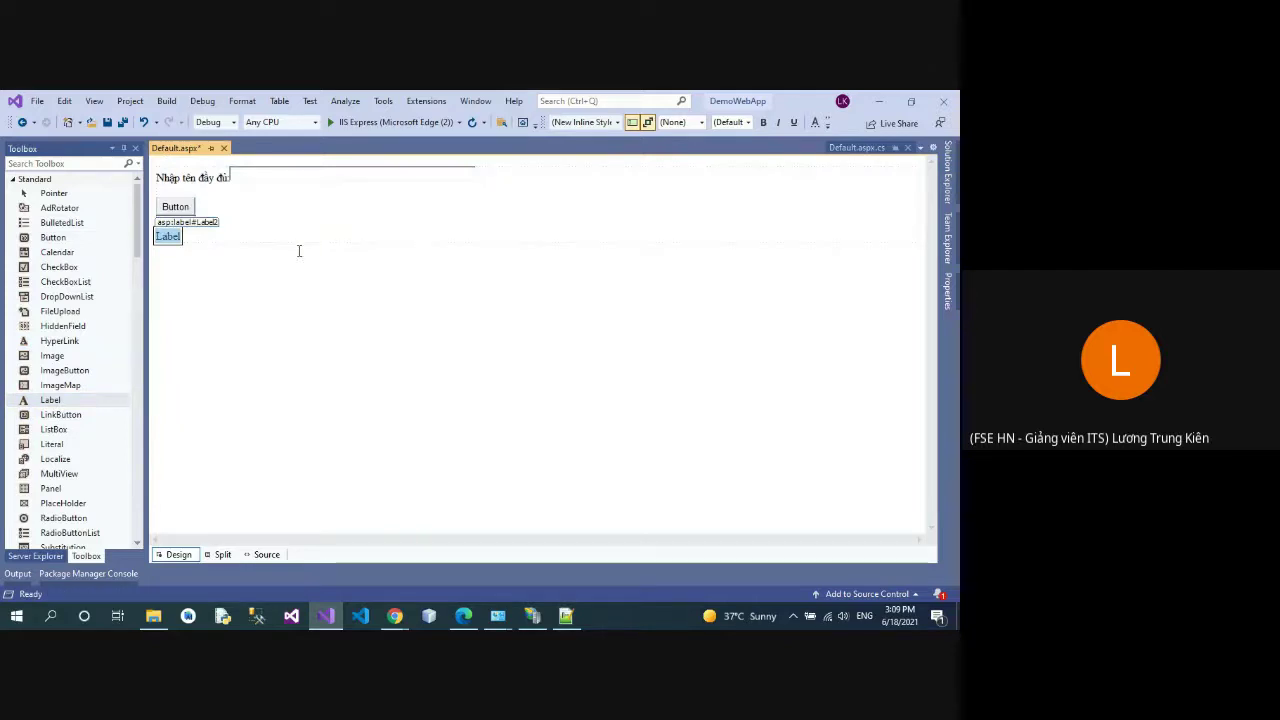
Step: Set the button's Text property to "Click"
left_click(186, 220)
left_click(176, 207)
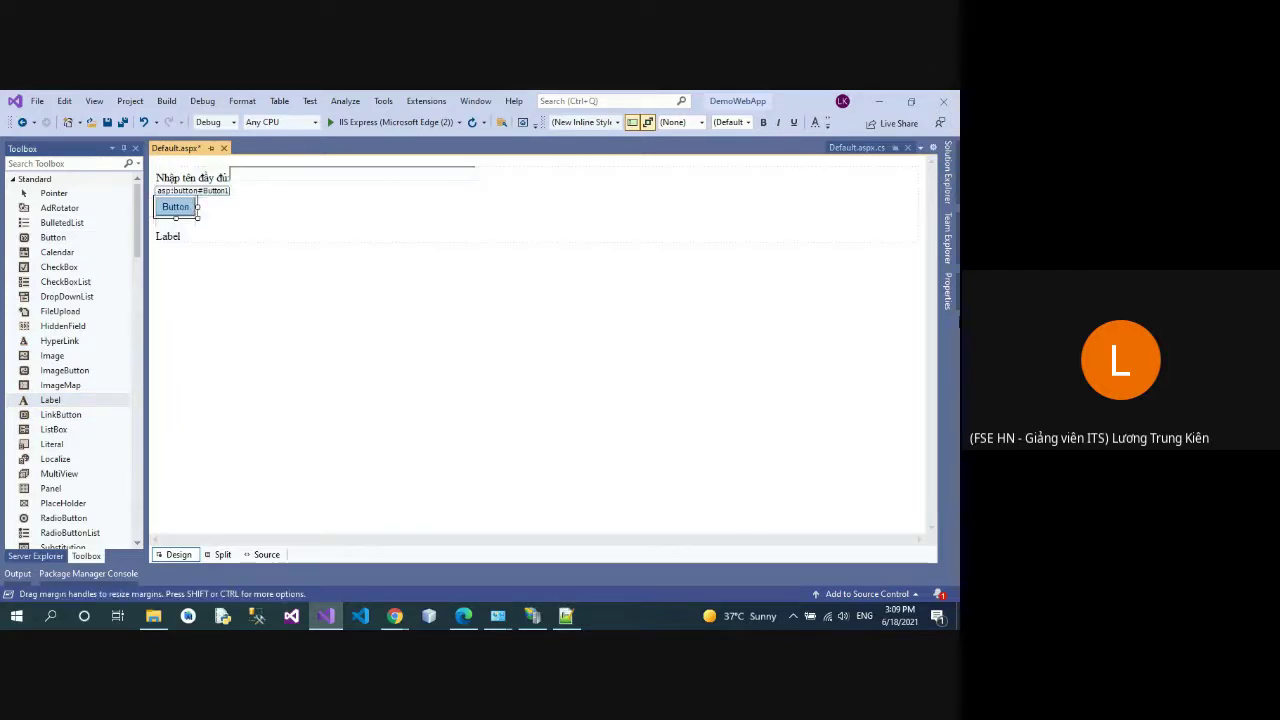
left_click(948, 290)
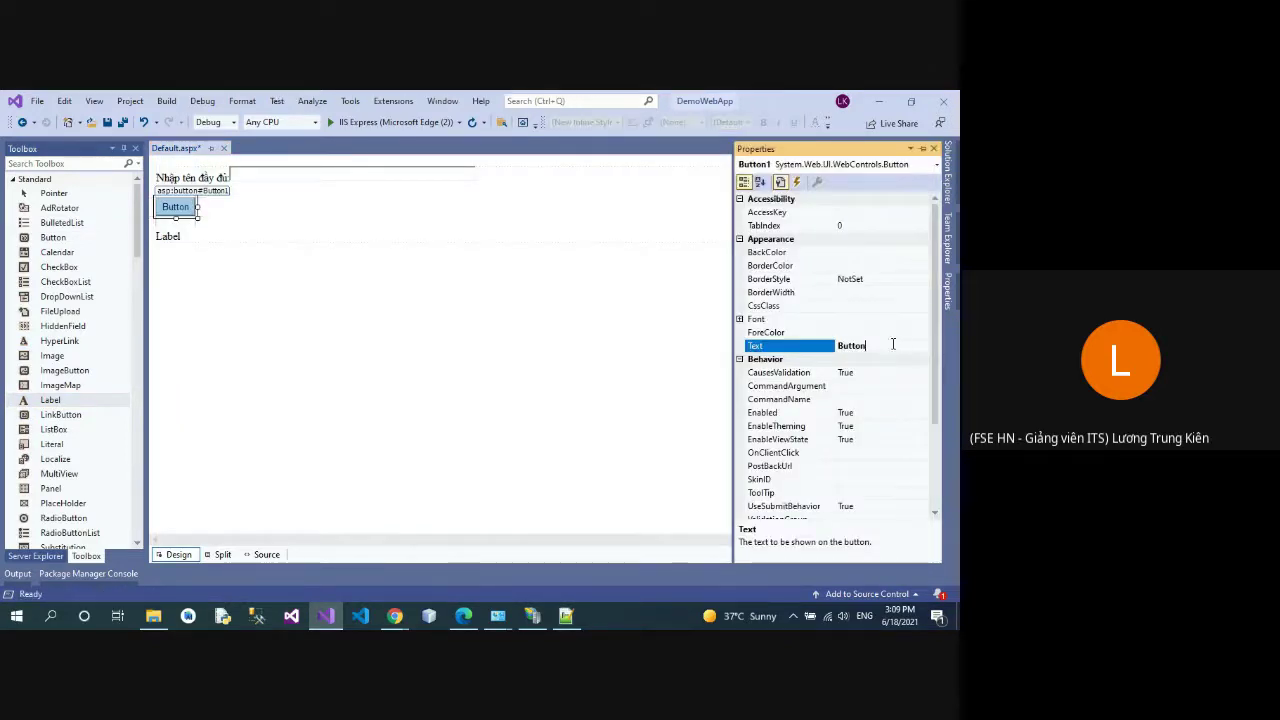
double_click(760, 340)
type("Click")
key("Return")
left_click(424, 318)
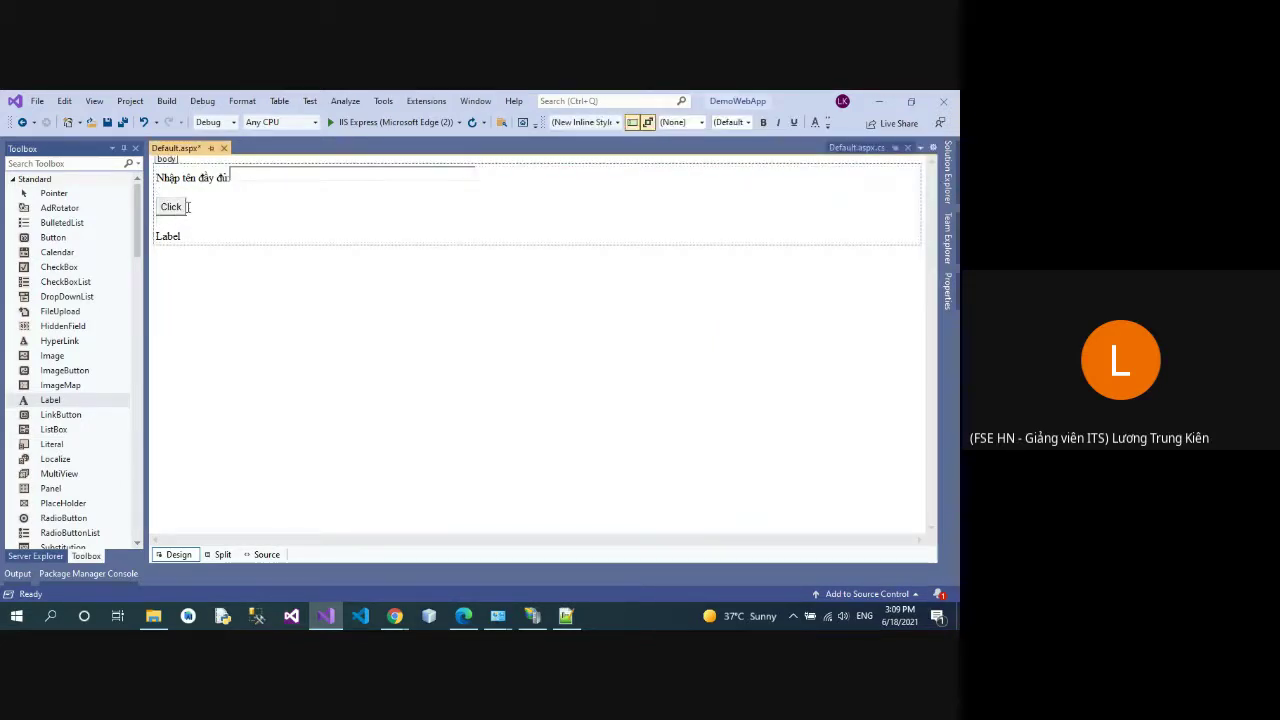
Step: Insert a space between the "Nhập tên đầy đủ:" label and its text box, and check each control's selection
left_click(252, 181)
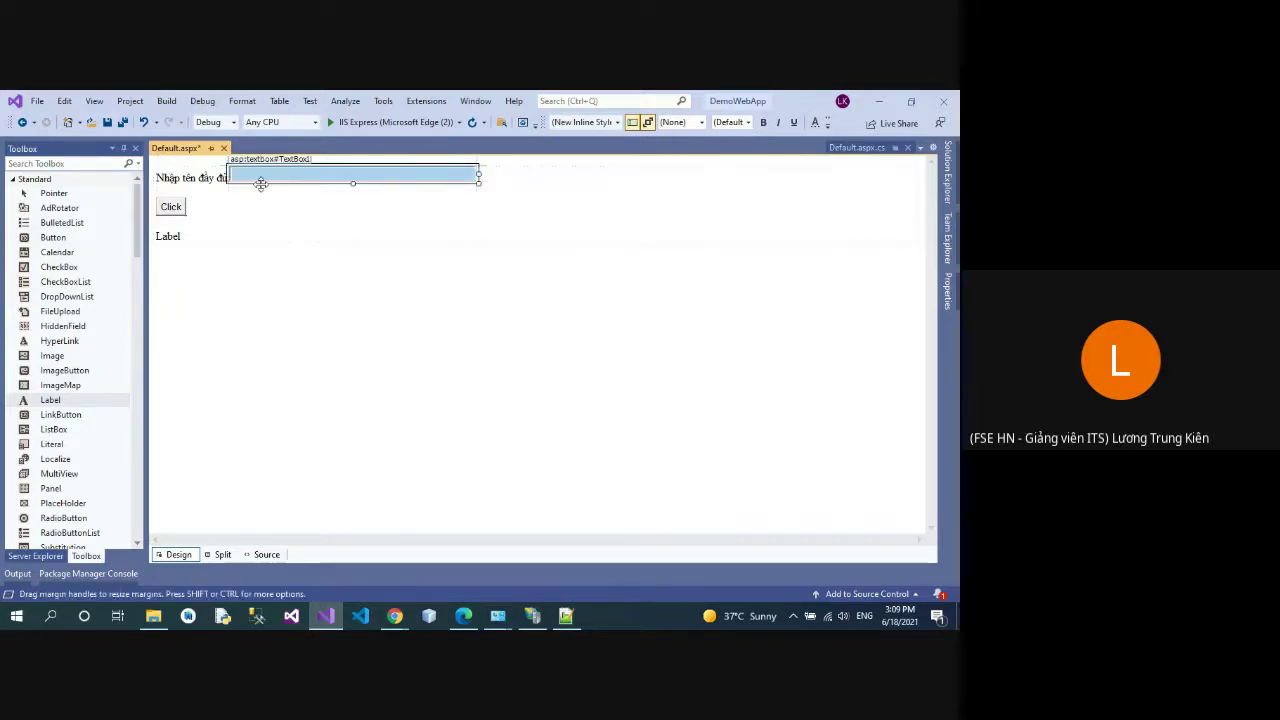
key("Delete")
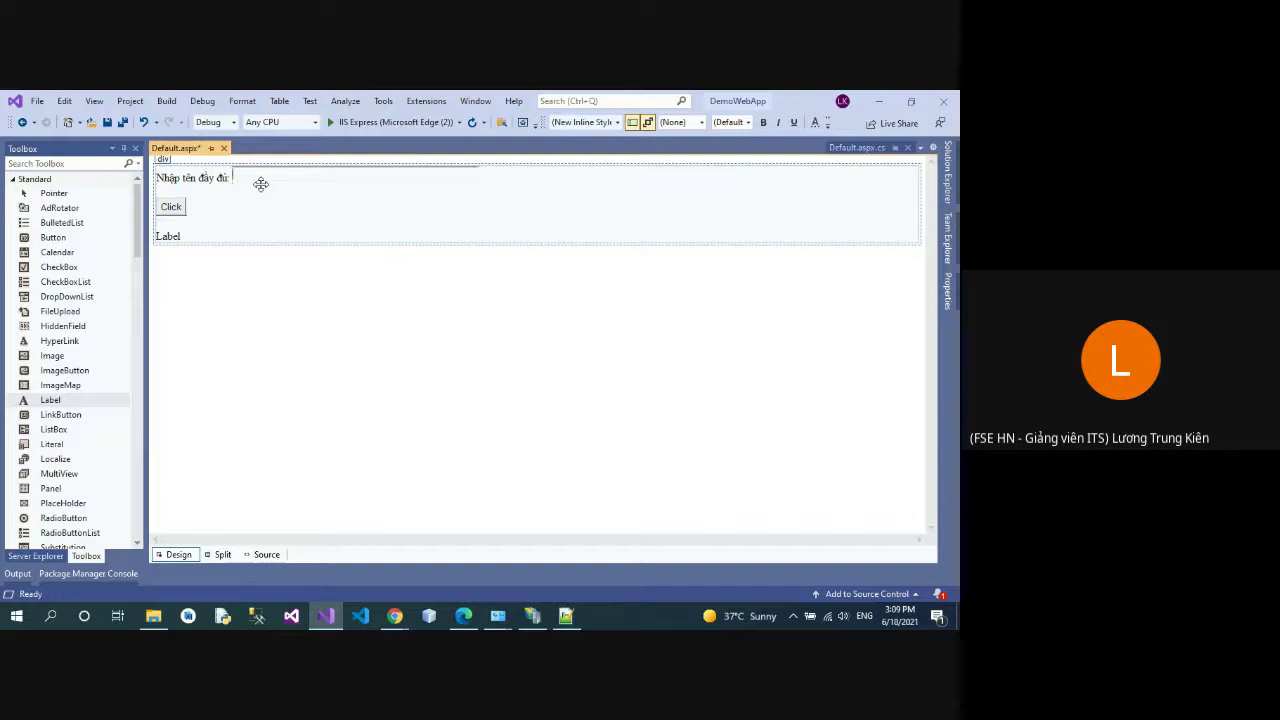
left_click(212, 178)
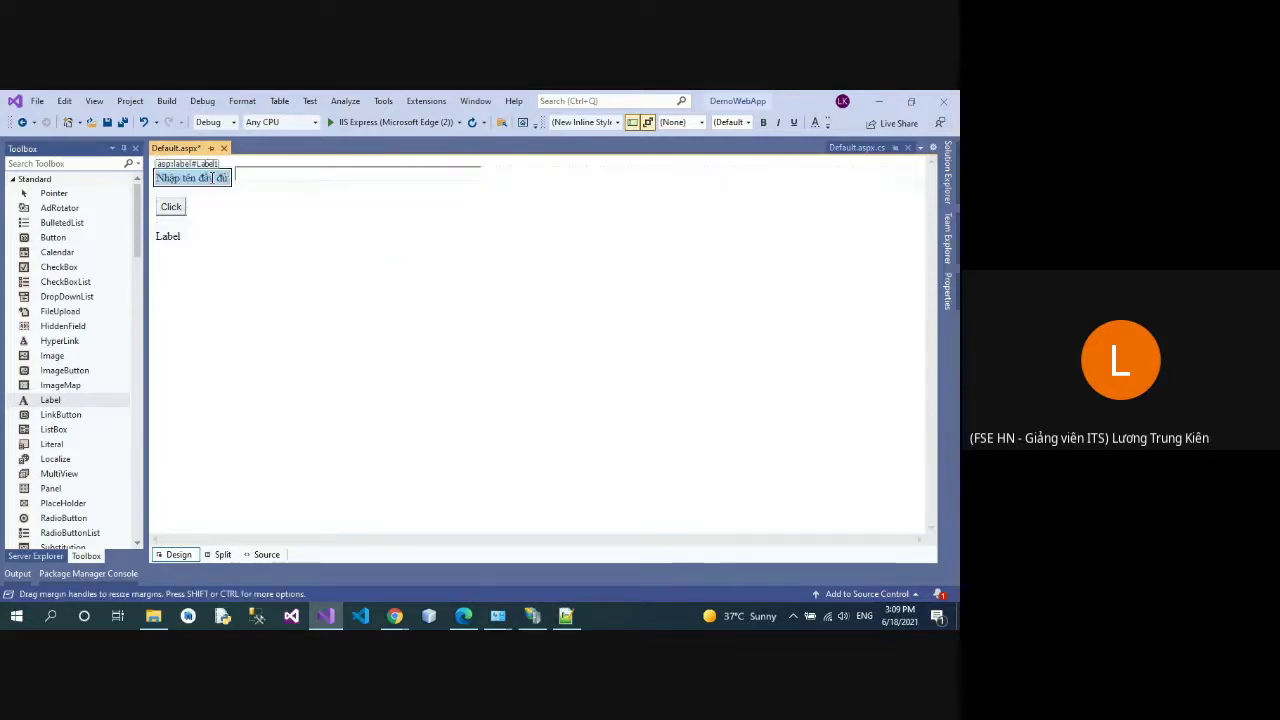
left_click(266, 177)
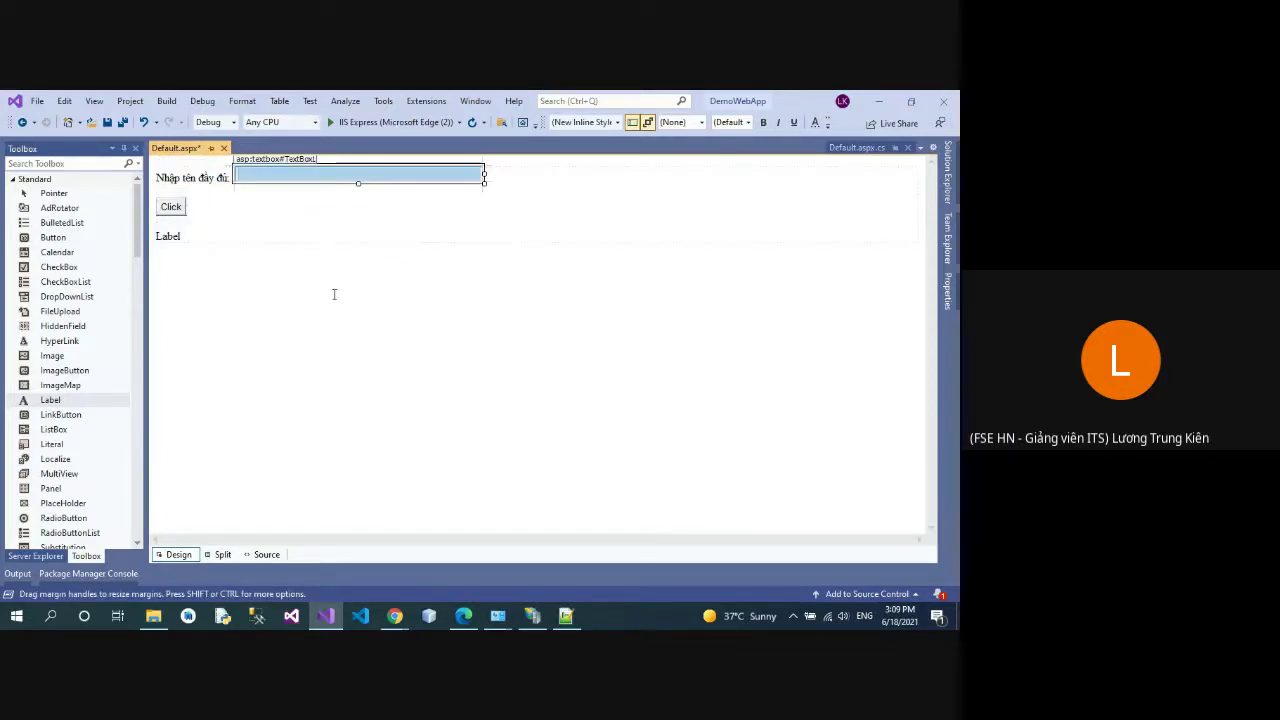
left_click(283, 208)
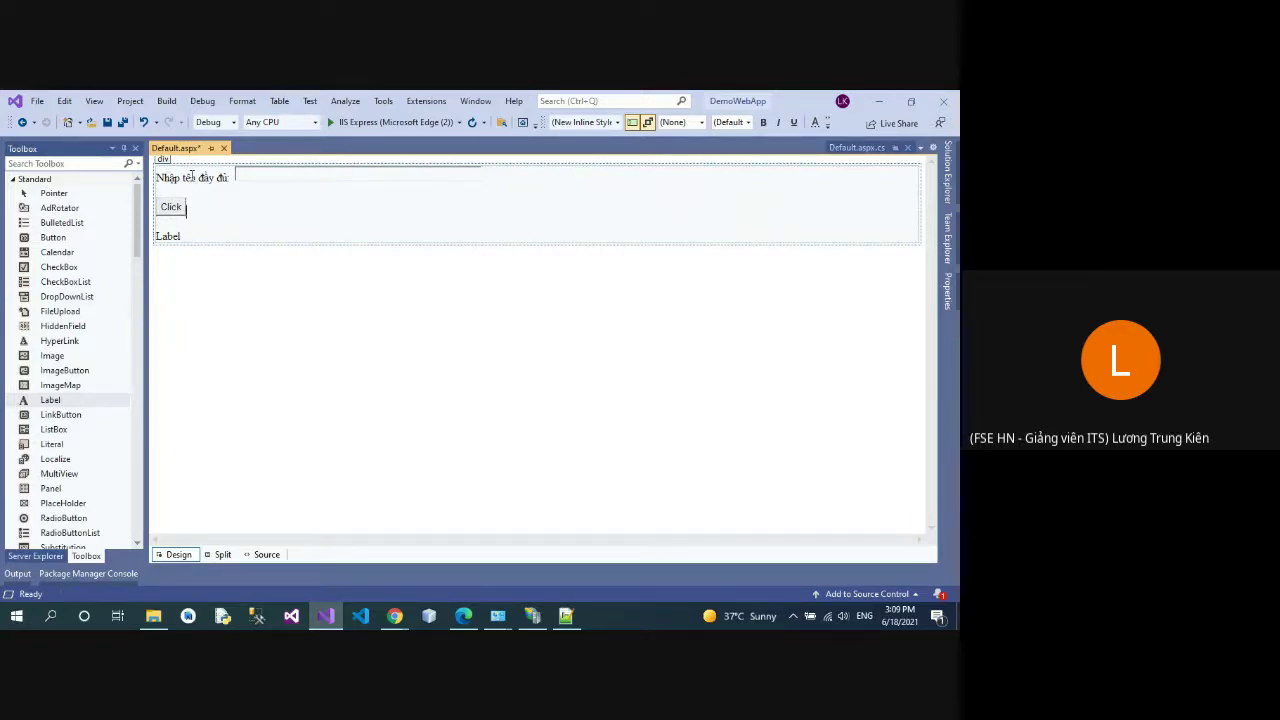
left_click(295, 177)
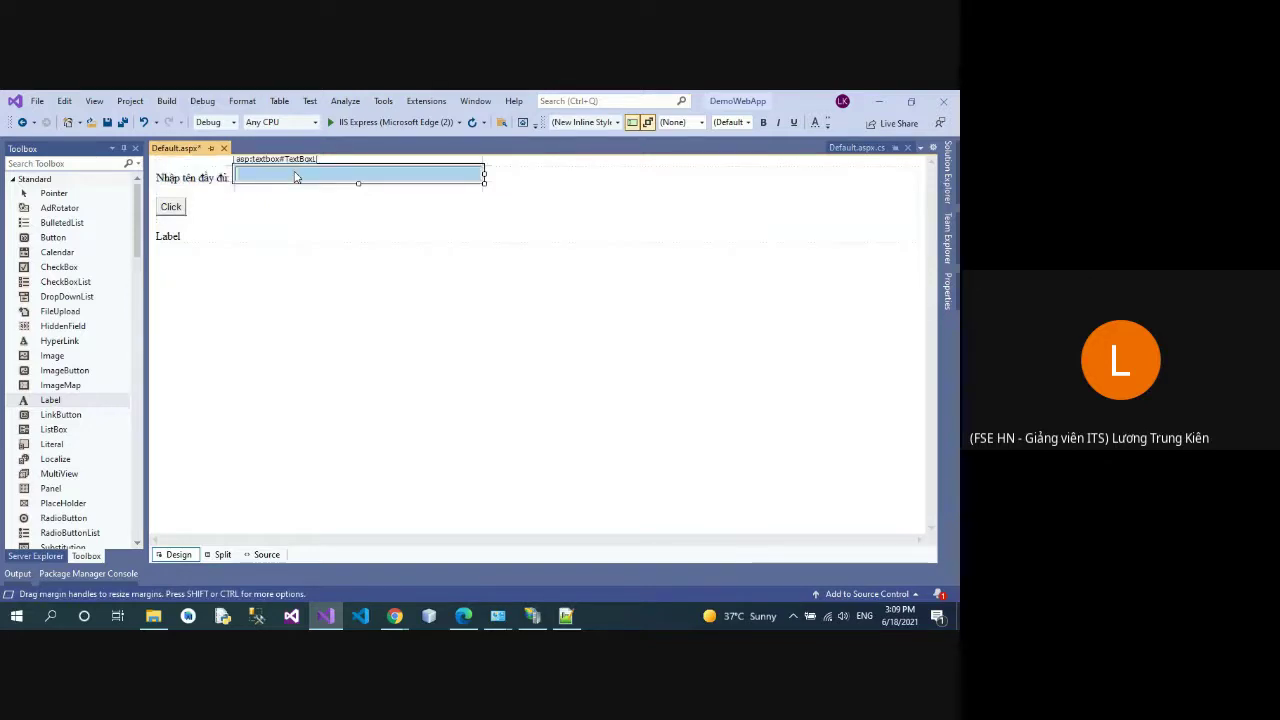
left_click(172, 210)
left_click(170, 237)
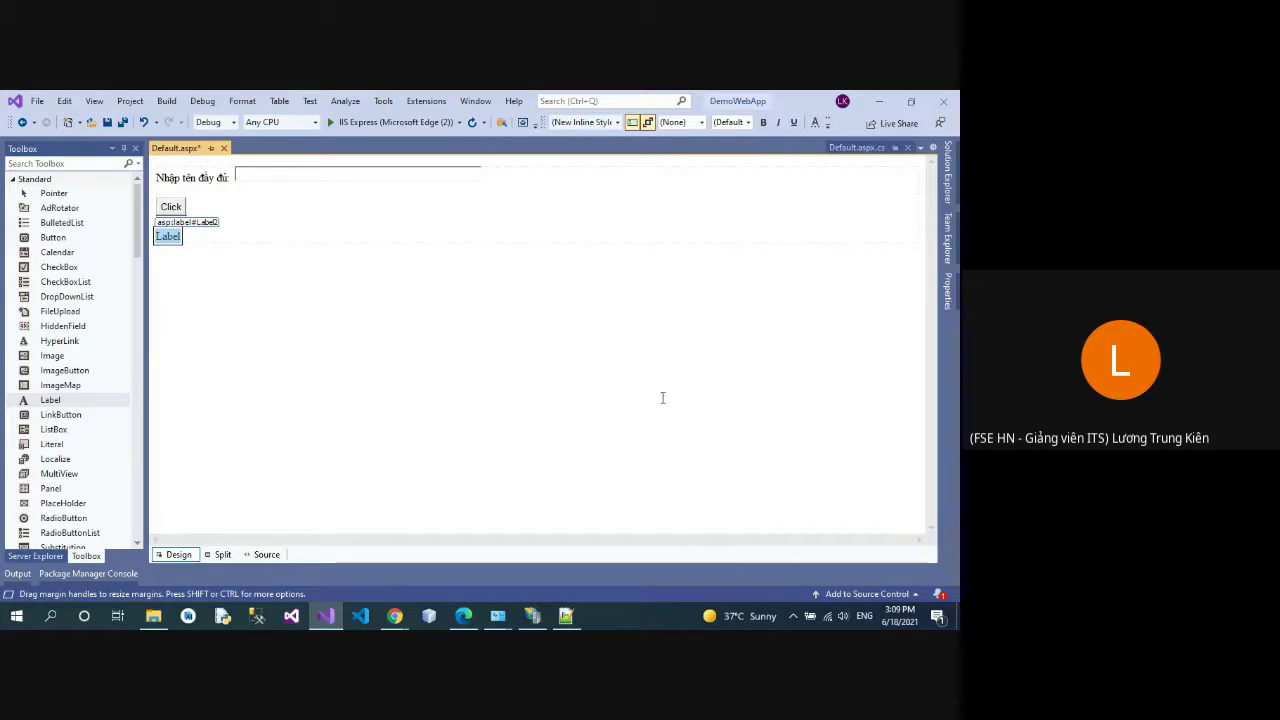
Step: Open Default.aspx.designer.cs and examine the declarations of form1, Label1, TextBox1, Button1 and Label2
left_click(947, 172)
left_click(850, 288)
double_click(850, 288)
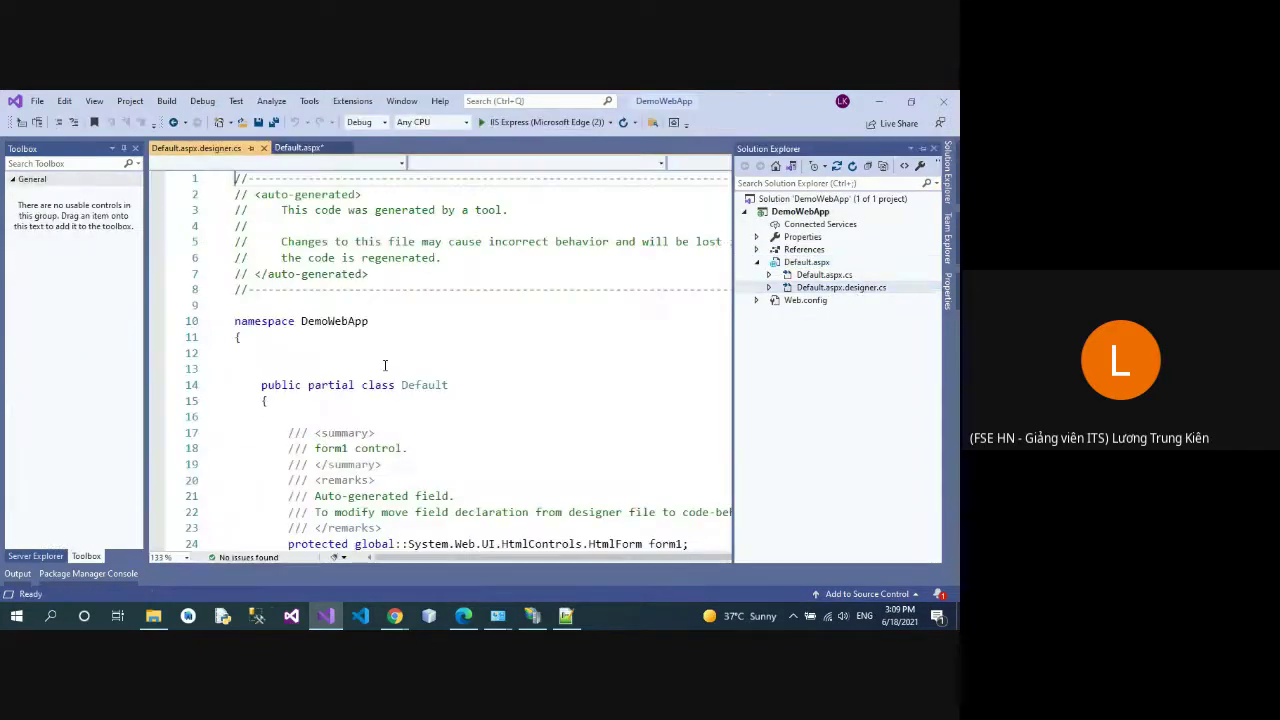
scroll(540, 405, "down", 10)
scroll(556, 411, "down", 3)
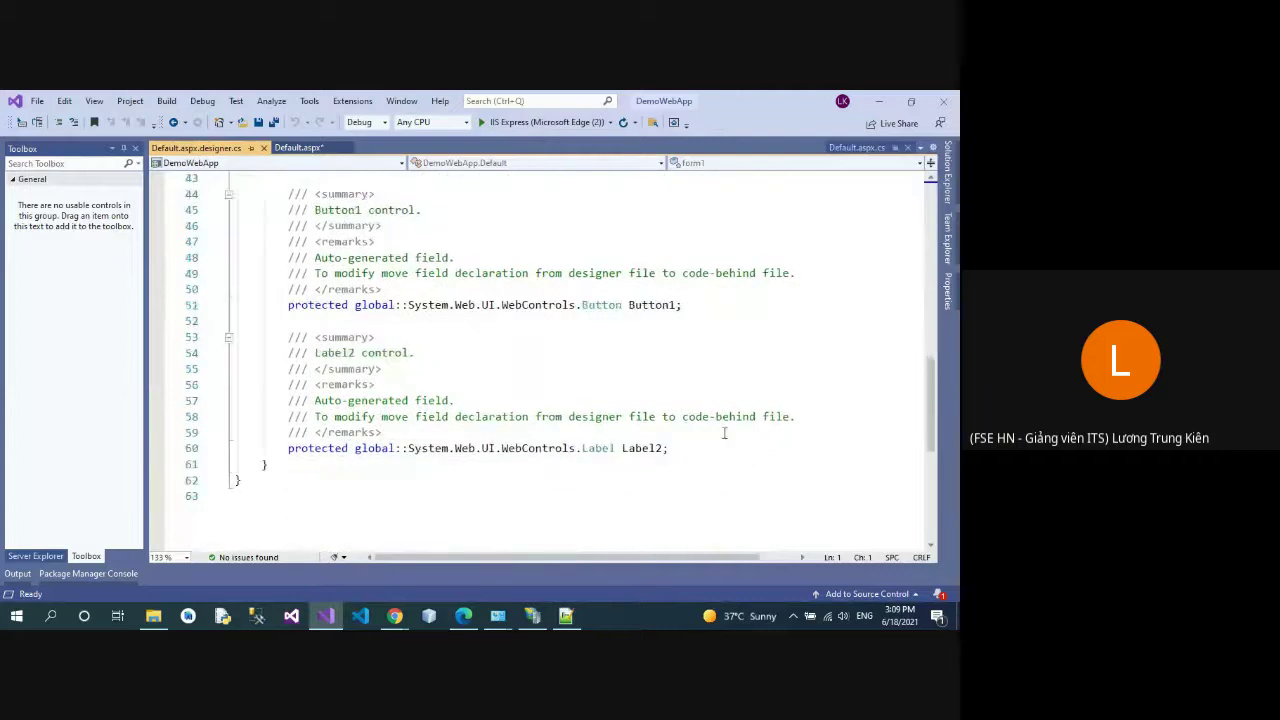
scroll(675, 448, "up", 5)
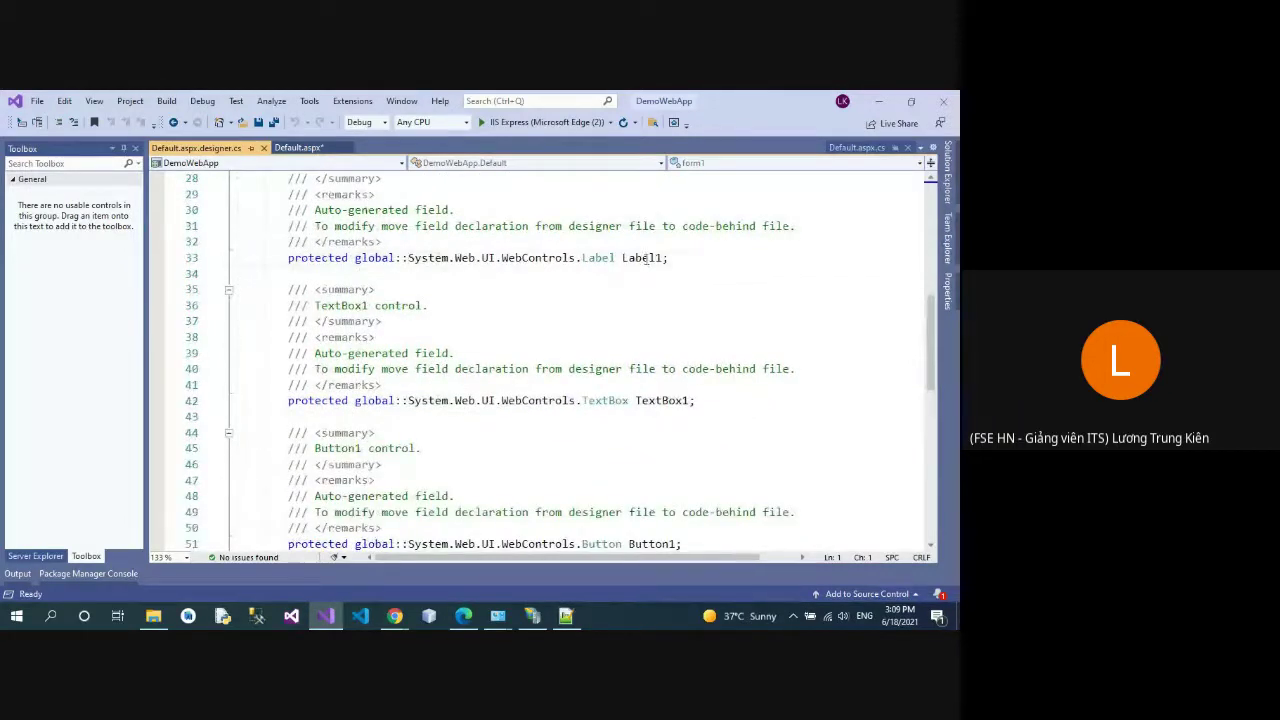
double_click(650, 258)
double_click(663, 400)
scroll(674, 434, "down", 3)
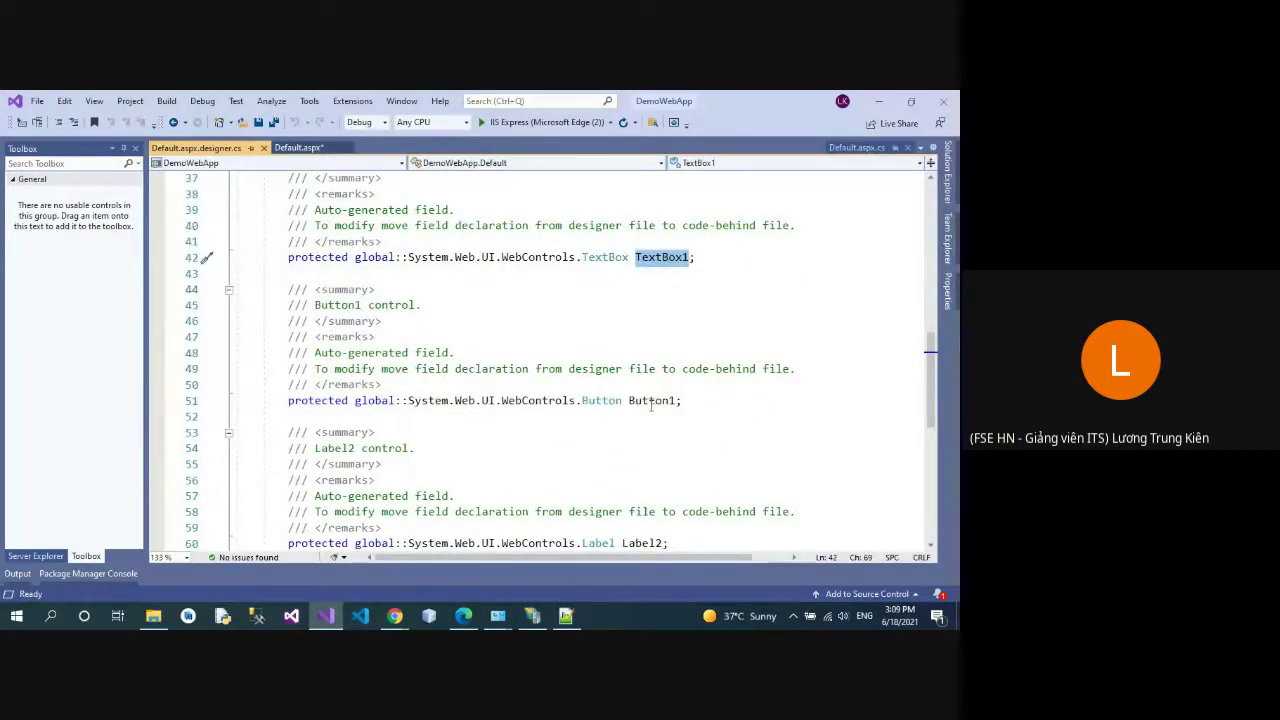
double_click(651, 400)
scroll(652, 420, "down", 2)
double_click(641, 446)
scroll(641, 448, "up", 2)
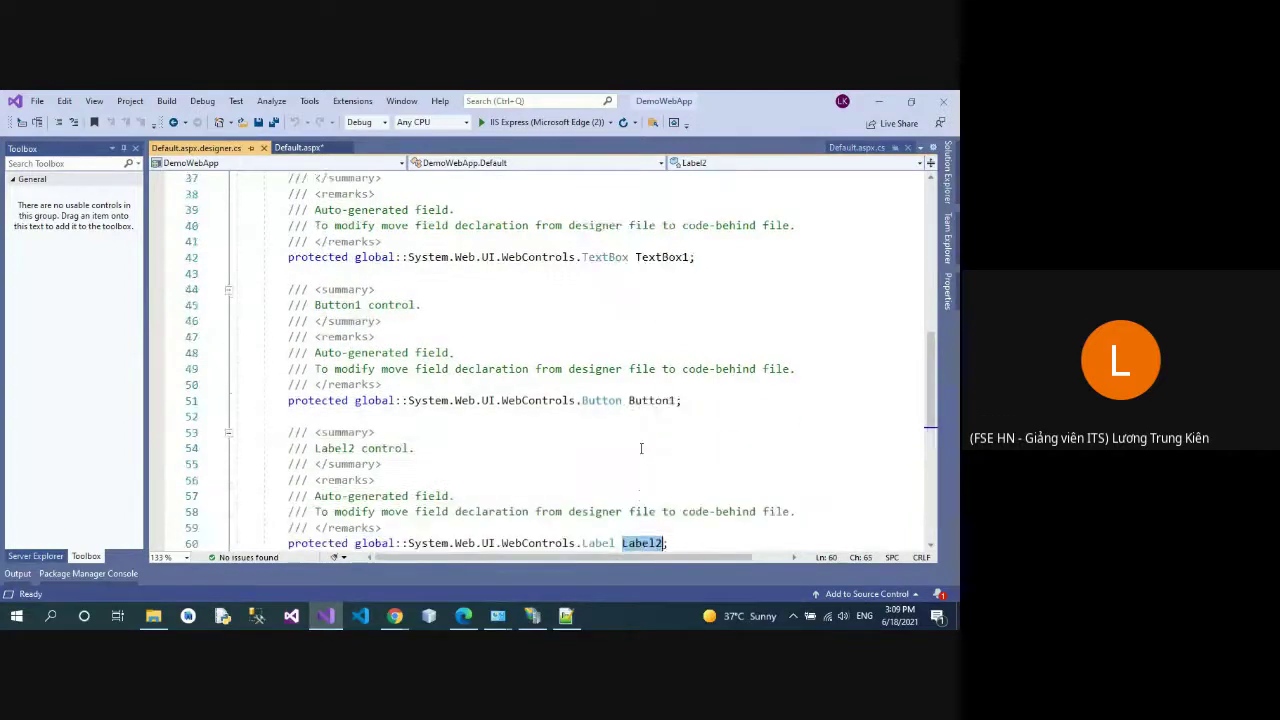
scroll(641, 448, "up", 5)
scroll(641, 448, "down", 4)
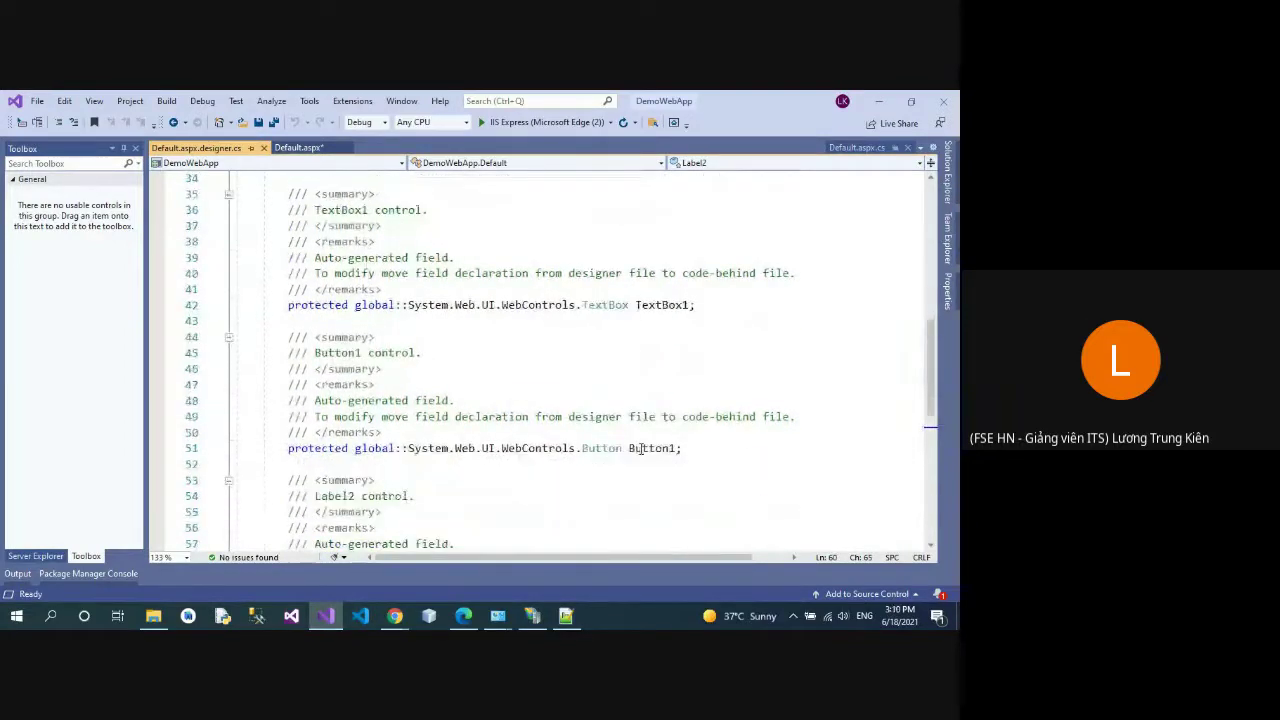
scroll(641, 448, "up", 7)
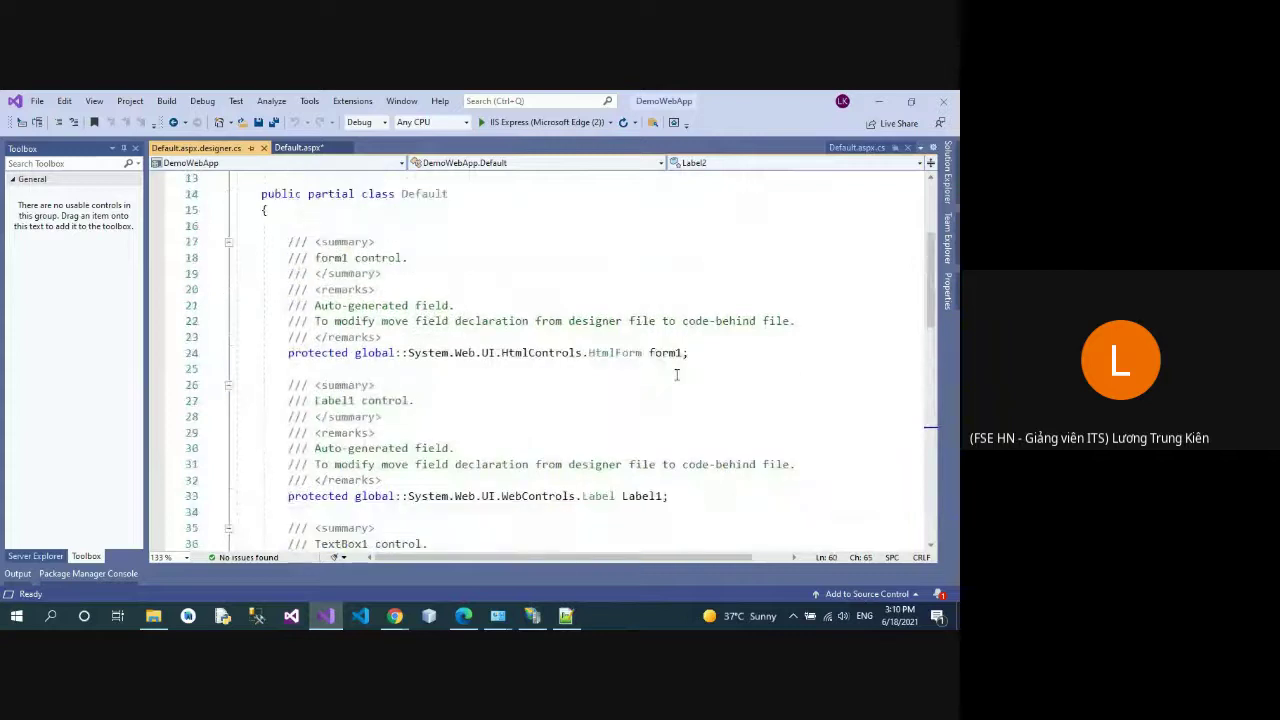
scroll(676, 375, "up", 1)
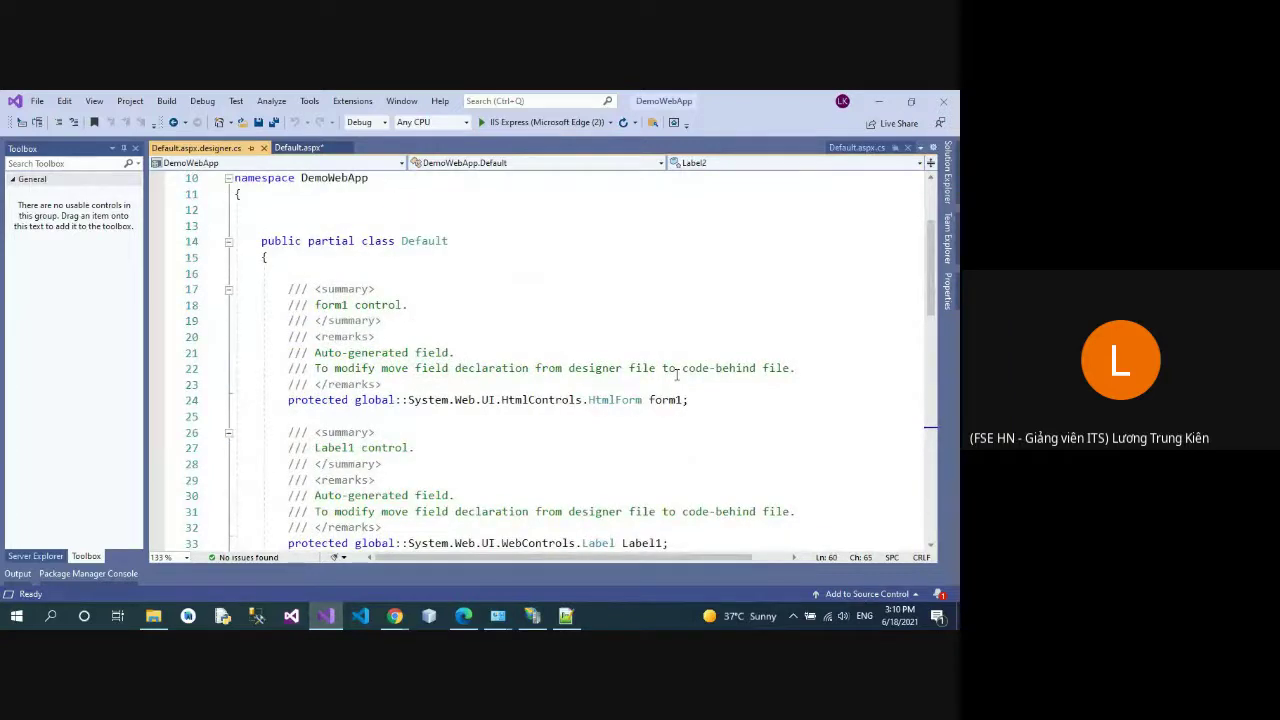
Step: Return to Default.aspx in Source view and examine the markup of the labels, text box and button
left_click(298, 147)
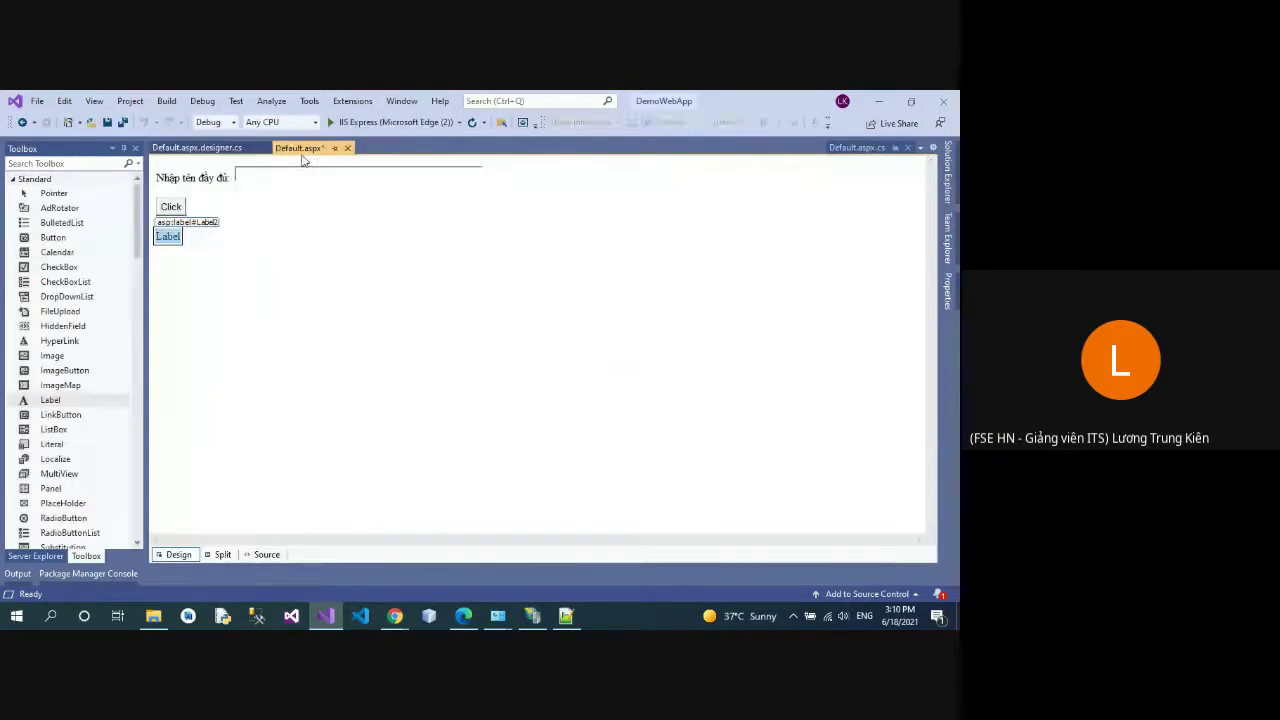
left_click(266, 554)
scroll(477, 273, "down", 1)
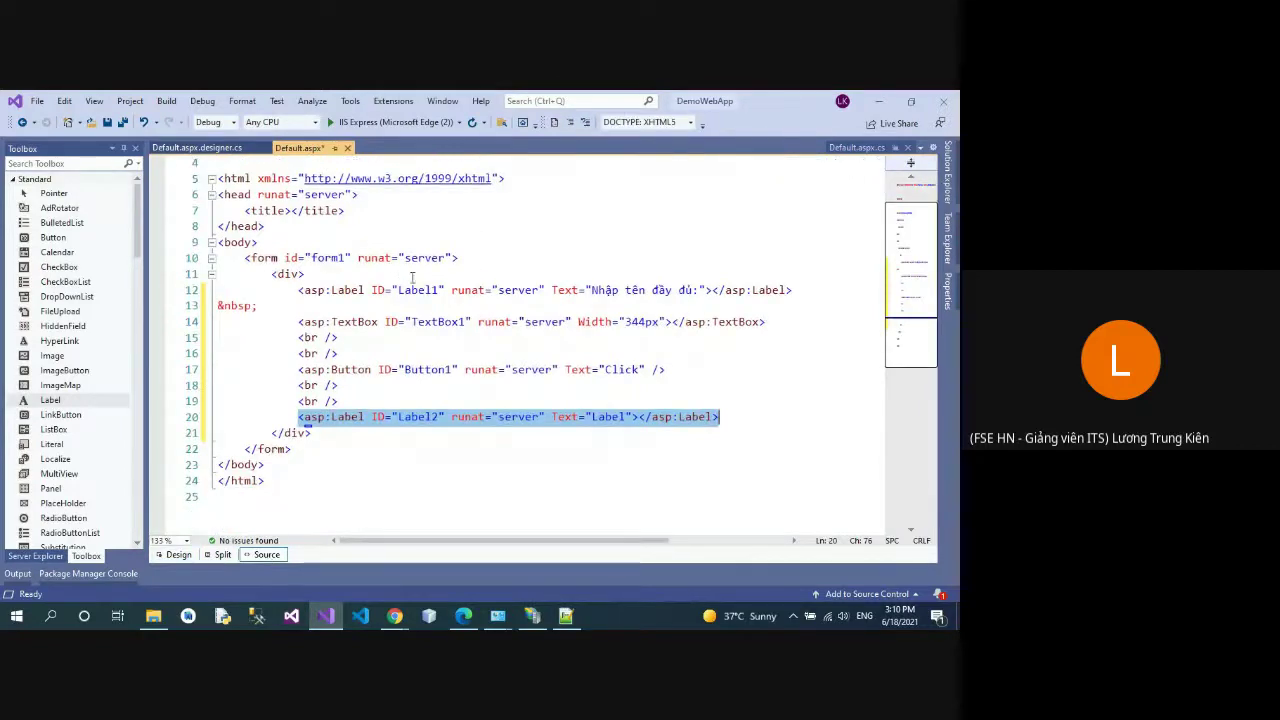
left_click_drag(299, 290, 808, 289)
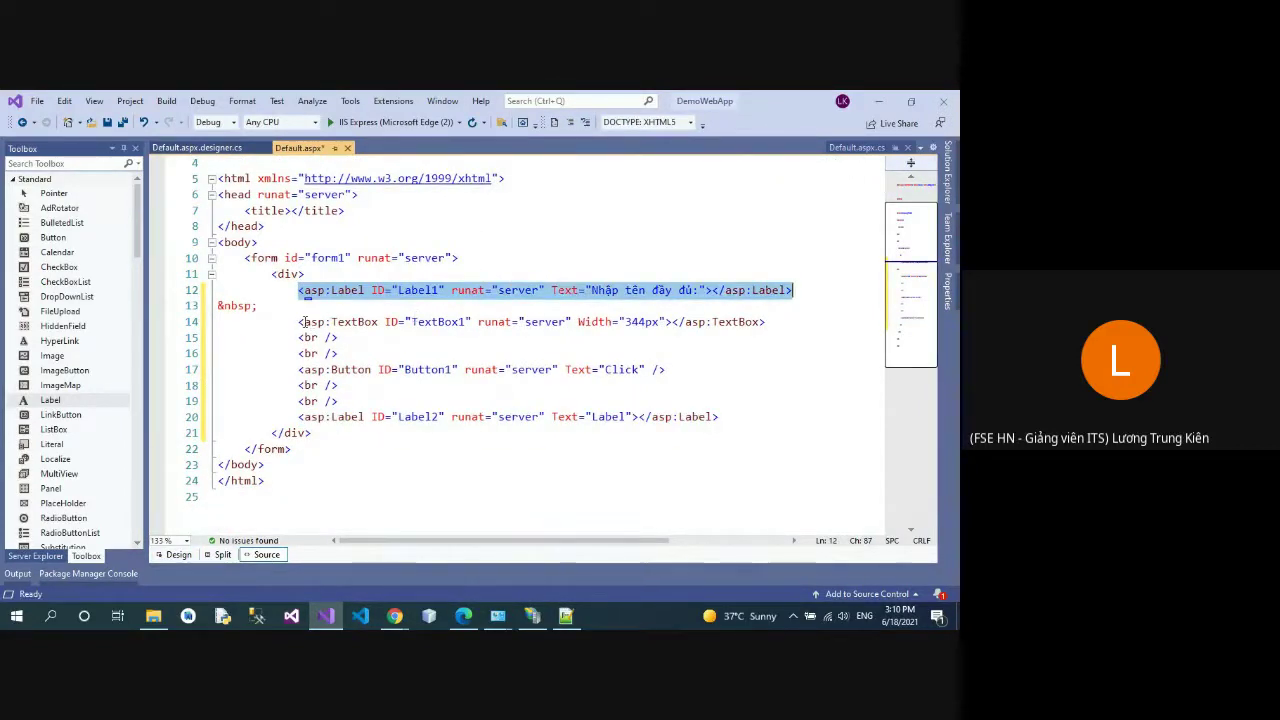
left_click_drag(298, 322, 762, 333)
left_click_drag(298, 369, 718, 418)
left_click(594, 488)
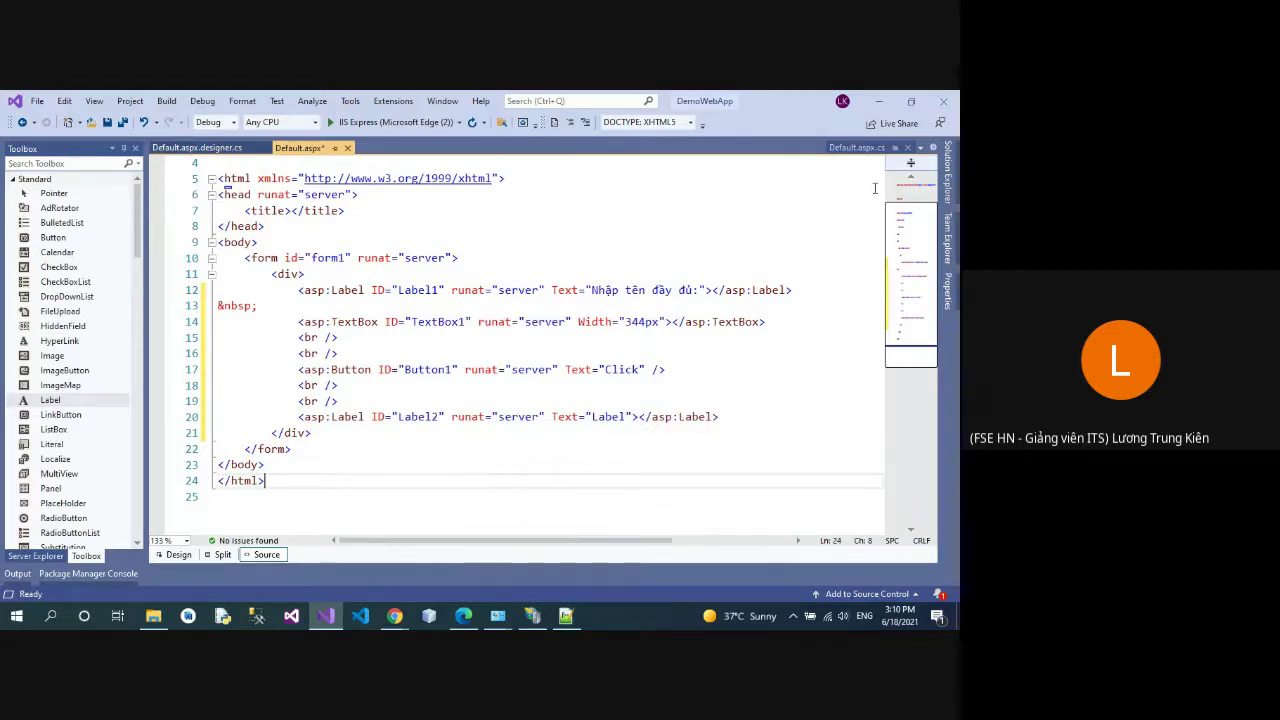
Step: Open the Default.aspx.cs code-behind and compare its partial class with the one in Default.aspx.designer.cs
left_click(948, 190)
double_click(845, 275)
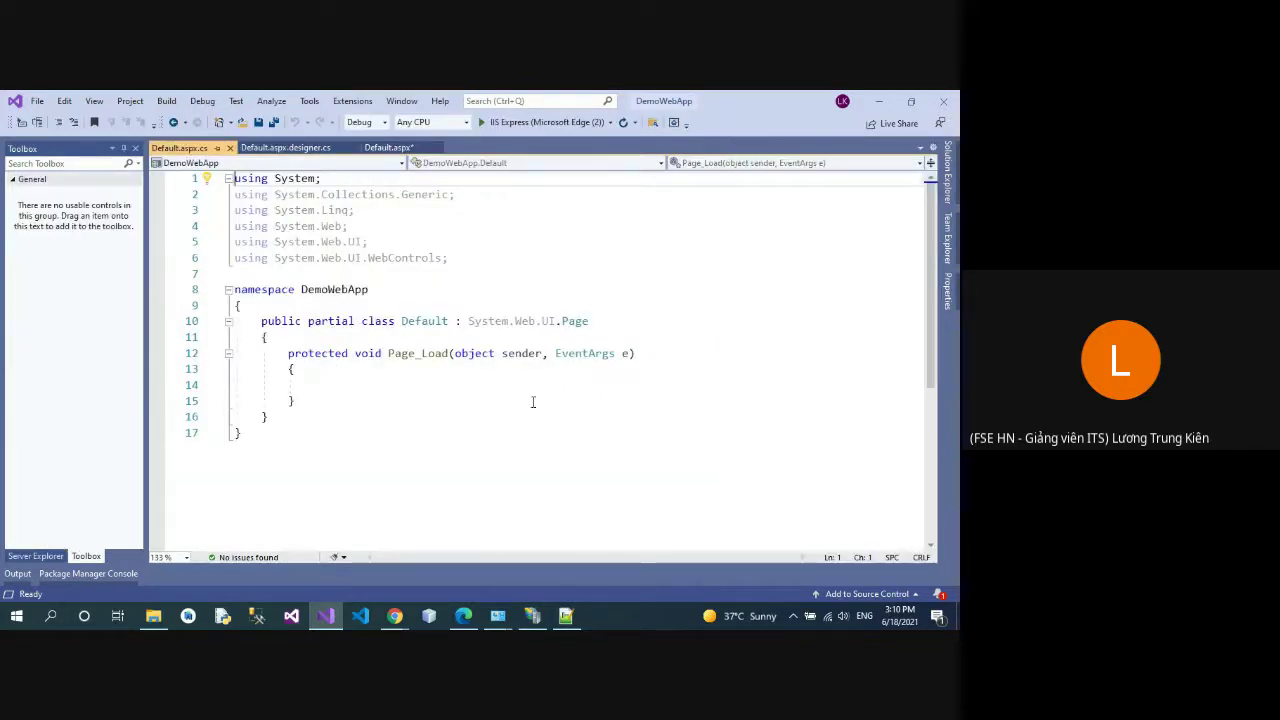
left_click(285, 147)
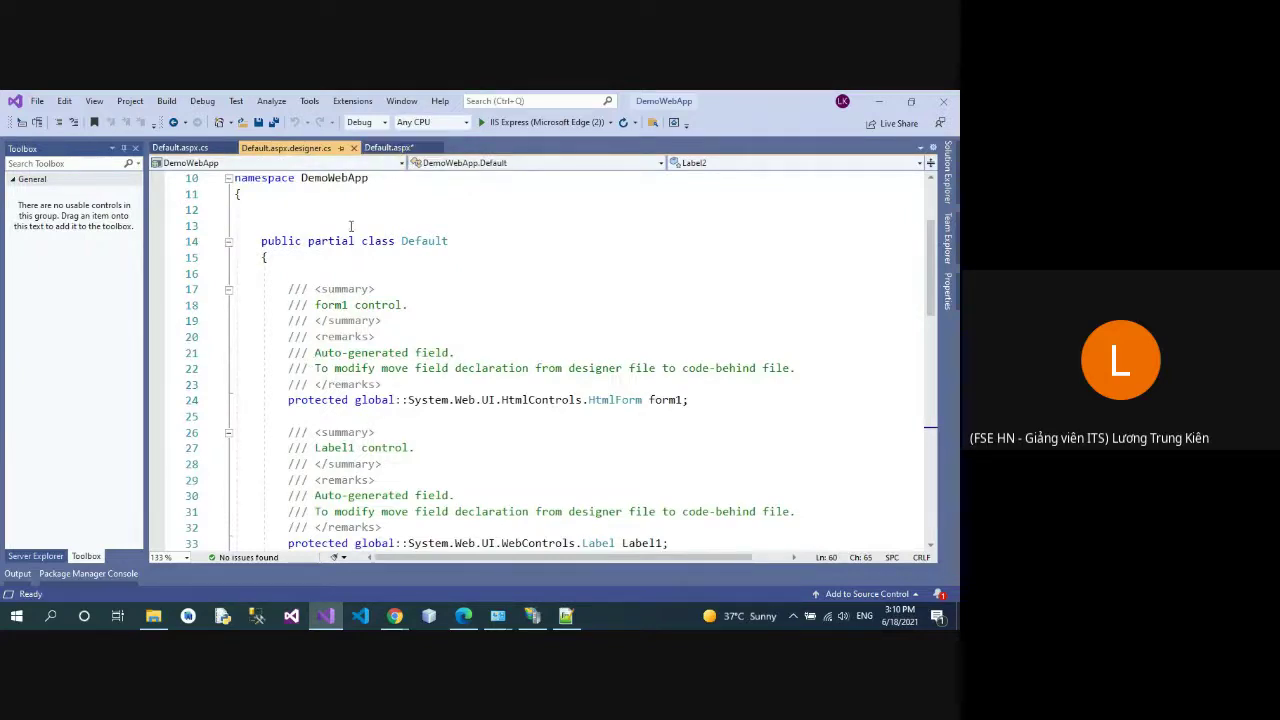
Step: Create the Button1_Click event handler for the "Click" button from the Design view of Default.aspx
left_click(388, 147)
left_click(177, 554)
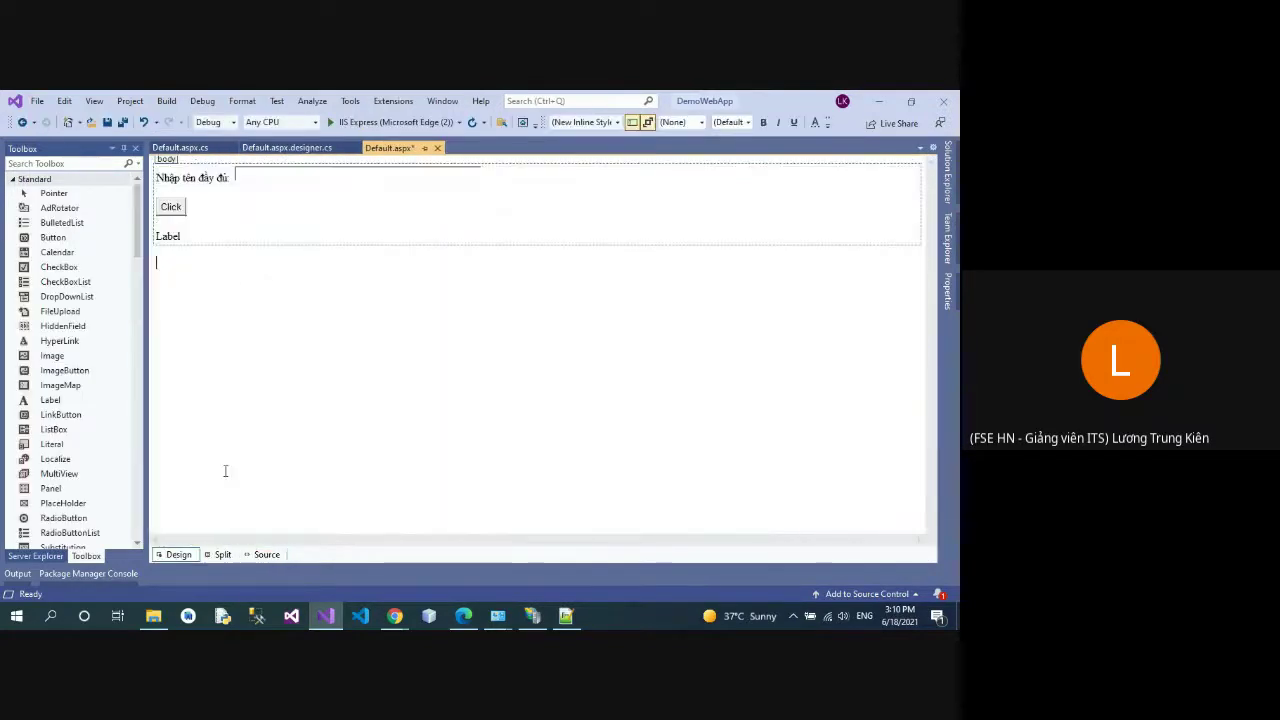
left_click(171, 207)
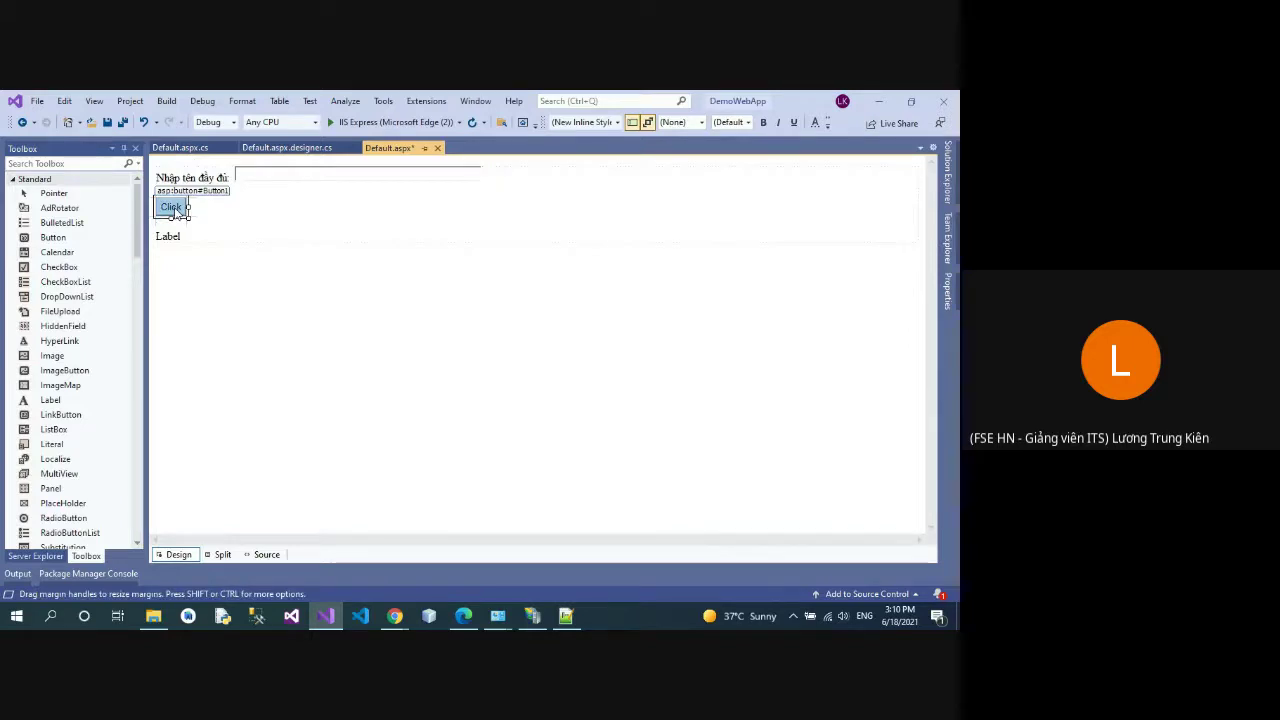
double_click(171, 207)
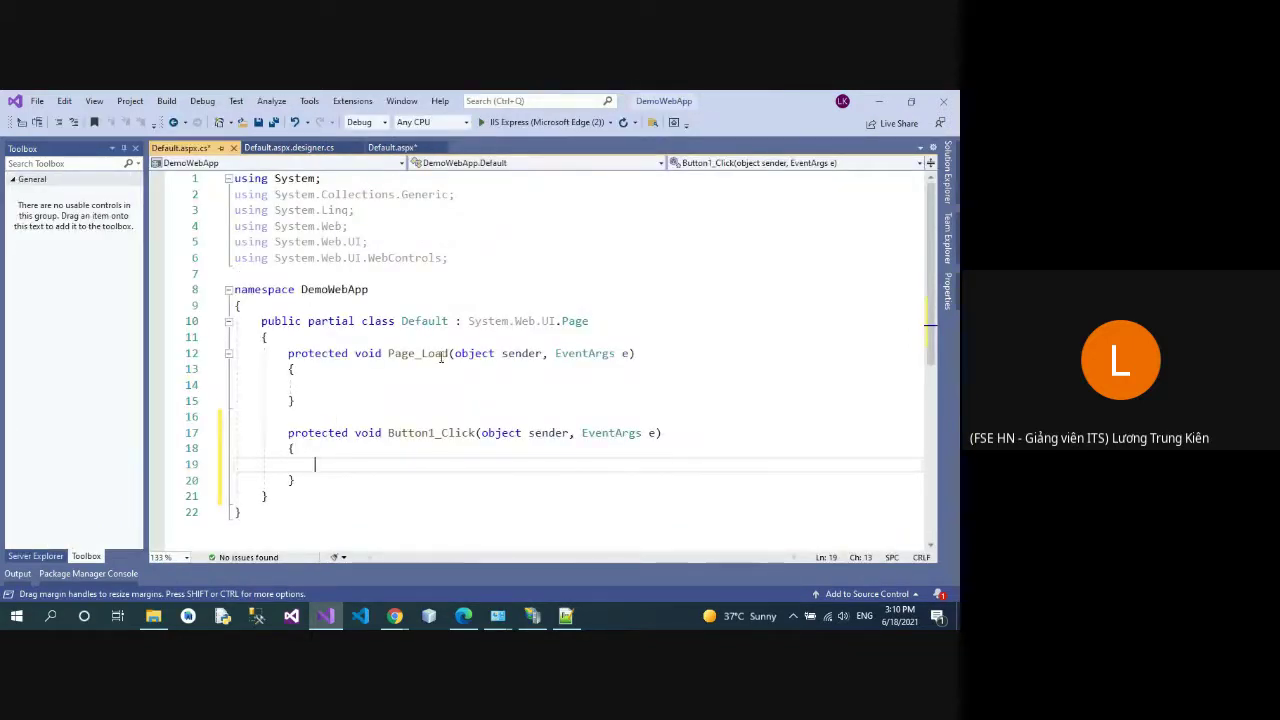
Step: Examine the OnClick="Button1_Click" attribute of the button in the Source view of Default.aspx
left_click(390, 148)
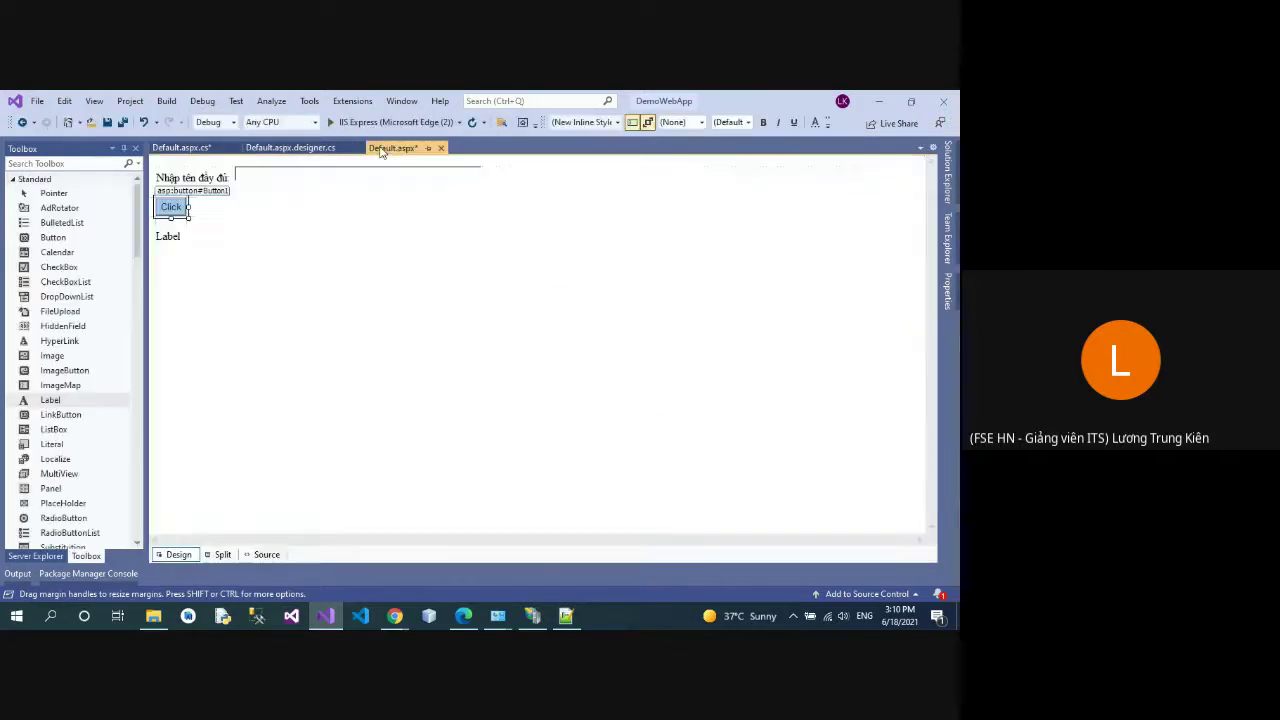
left_click(264, 555)
left_click(370, 383)
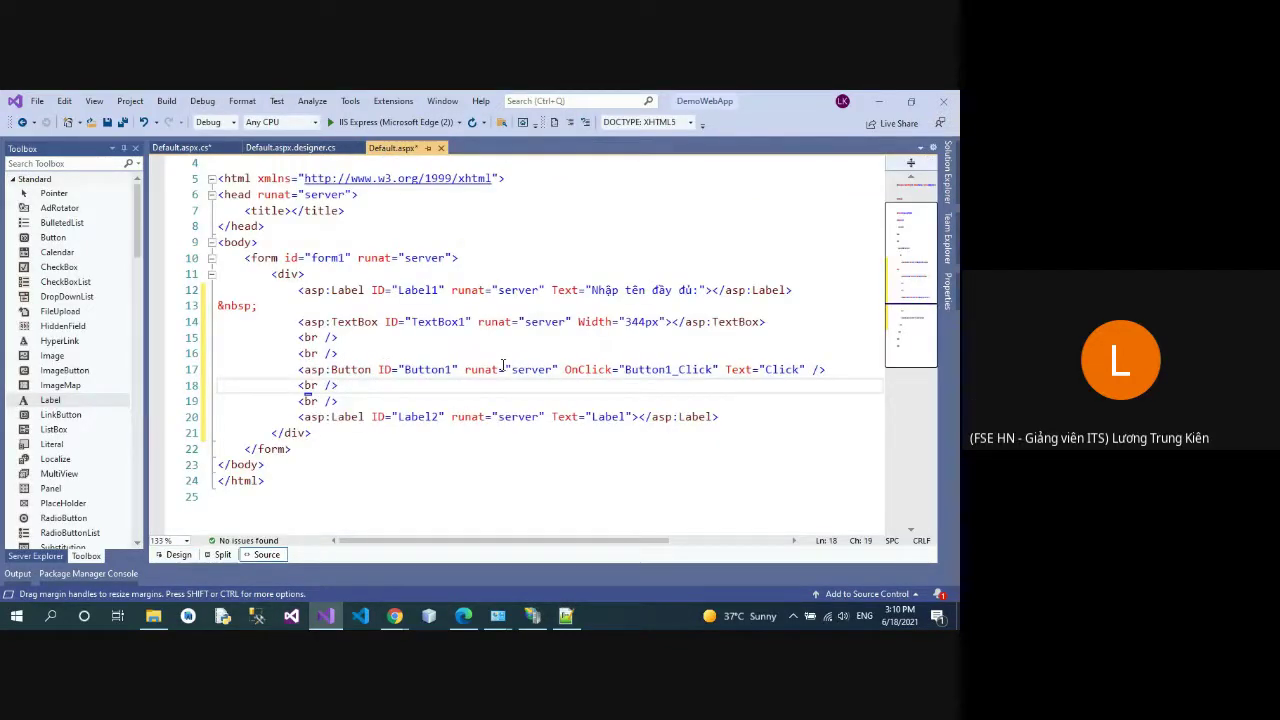
left_click_drag(566, 369, 720, 369)
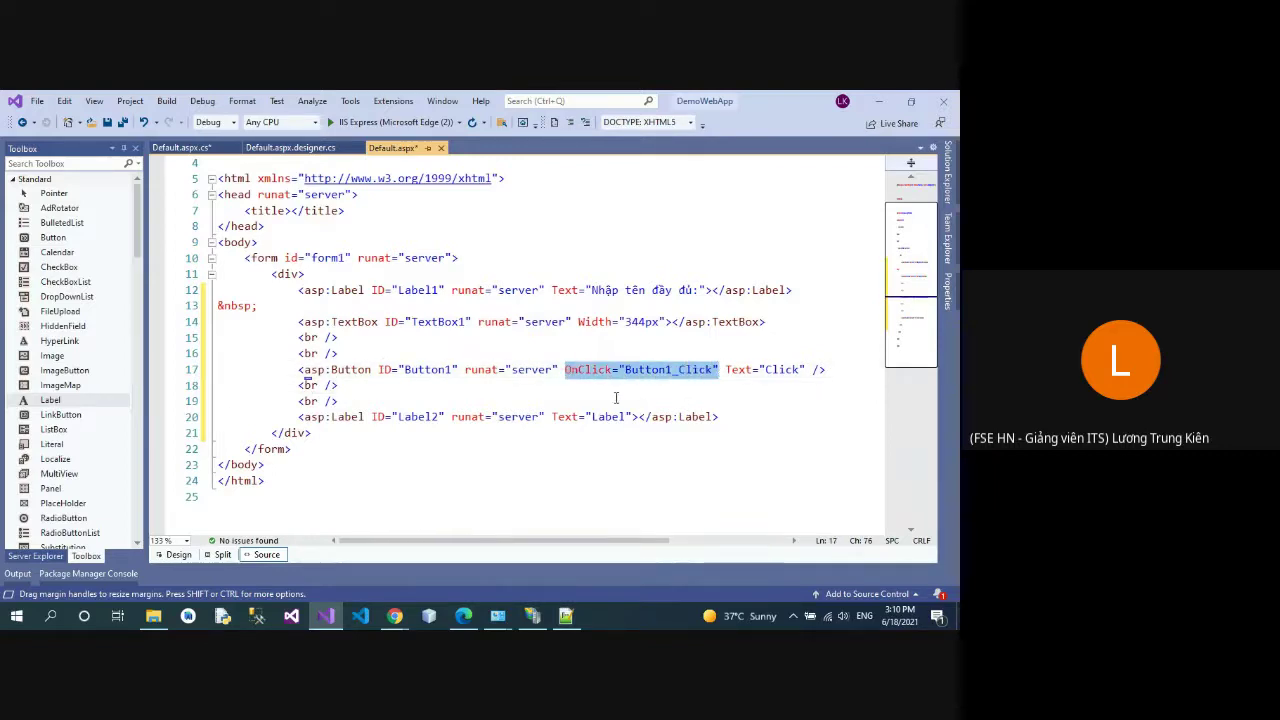
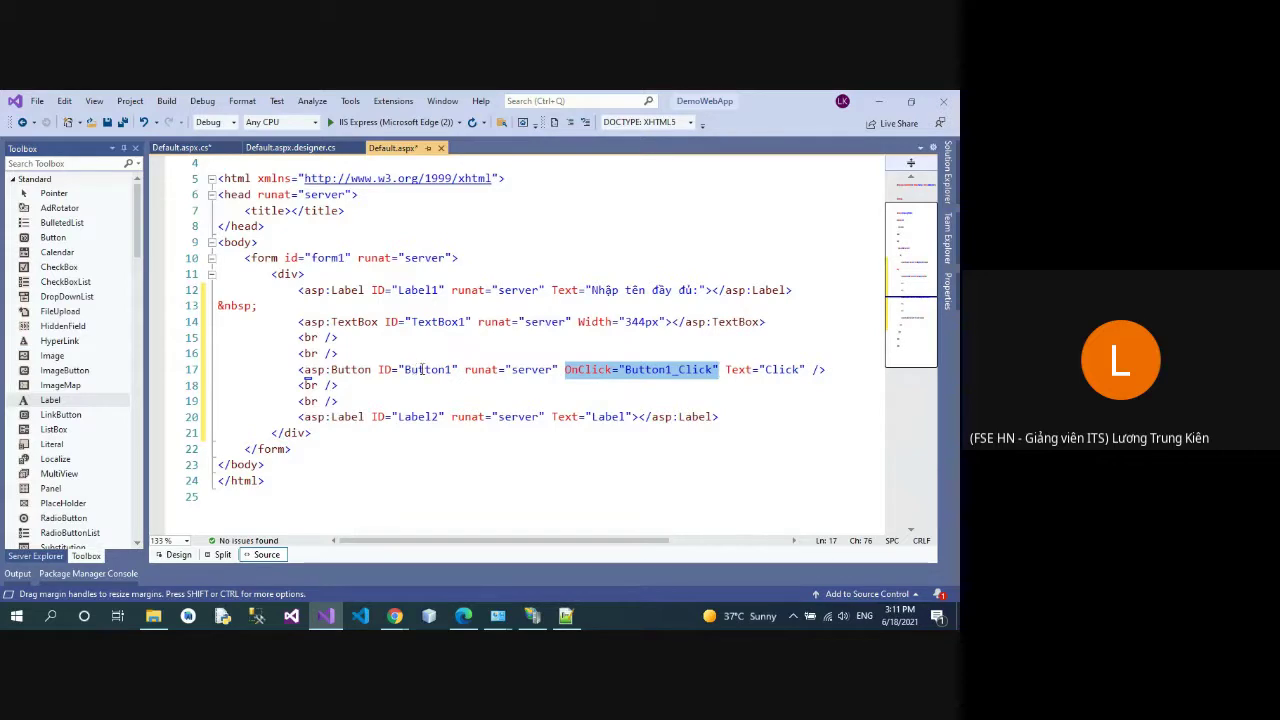
left_click(625, 369)
left_click_drag(625, 369, 712, 369)
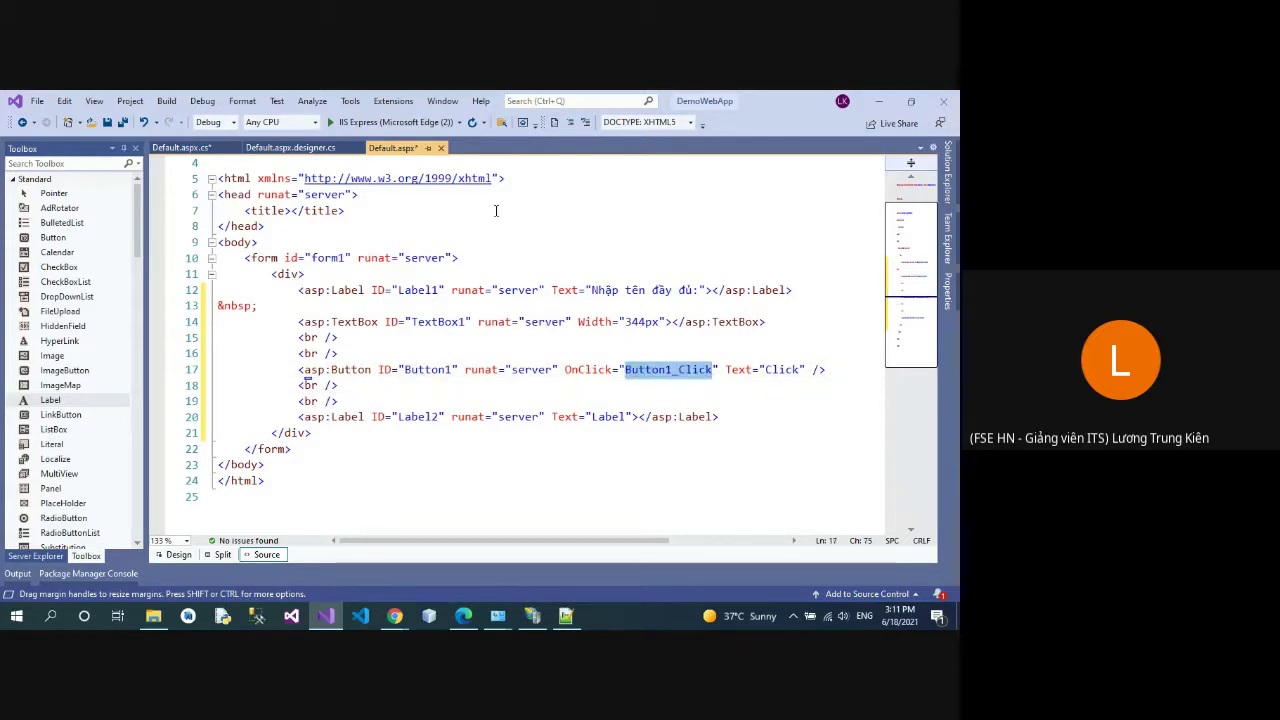
Step: Compare the Button1_Click handler in Default.aspx.cs with the Button1 field in Default.aspx.designer.cs and the control IDs in Default.aspx
left_click(181, 147)
left_click_drag(388, 432, 478, 432)
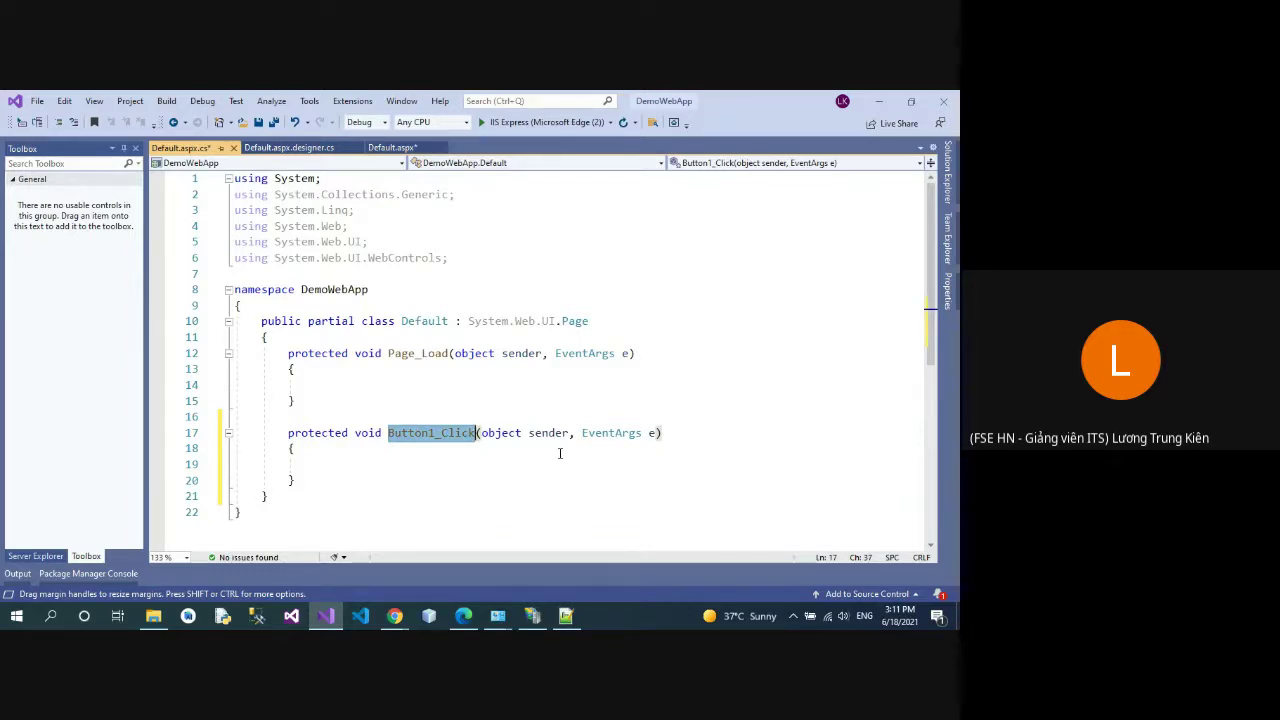
left_click(289, 147)
scroll(705, 432, "down", 13)
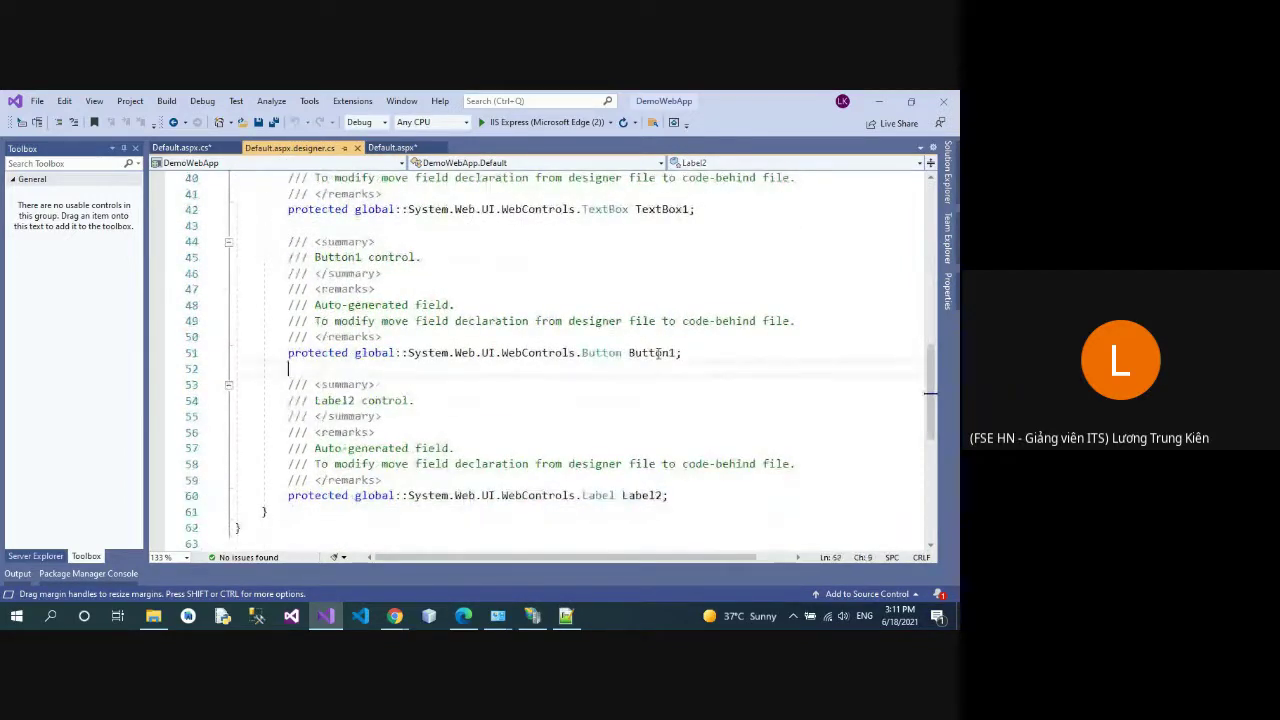
left_click(700, 368)
left_click(181, 147)
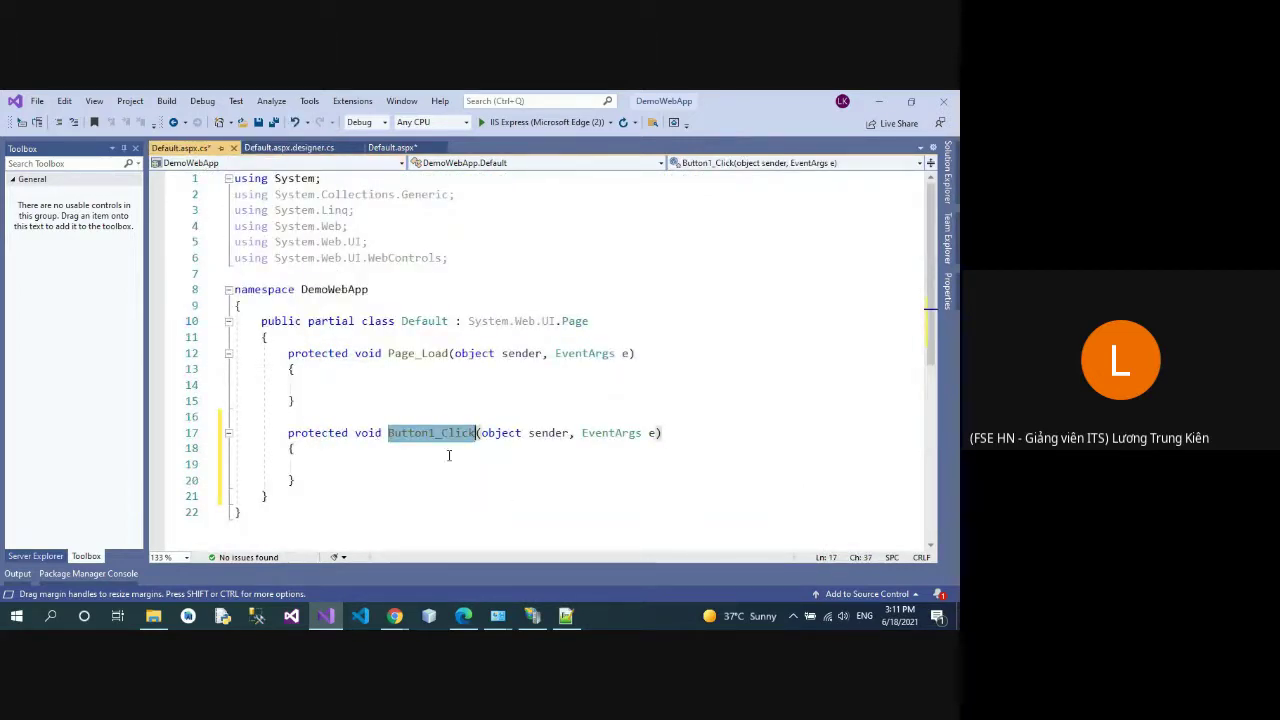
left_click(614, 432)
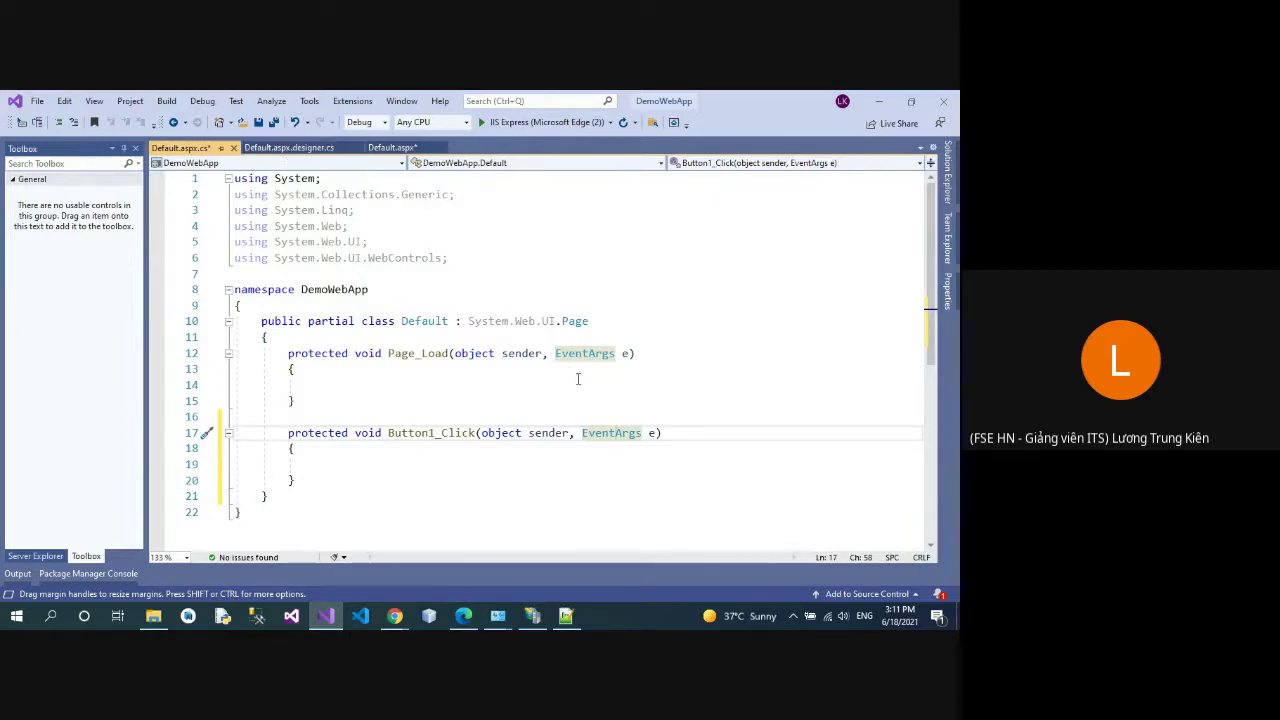
scroll(577, 379, "down", 1)
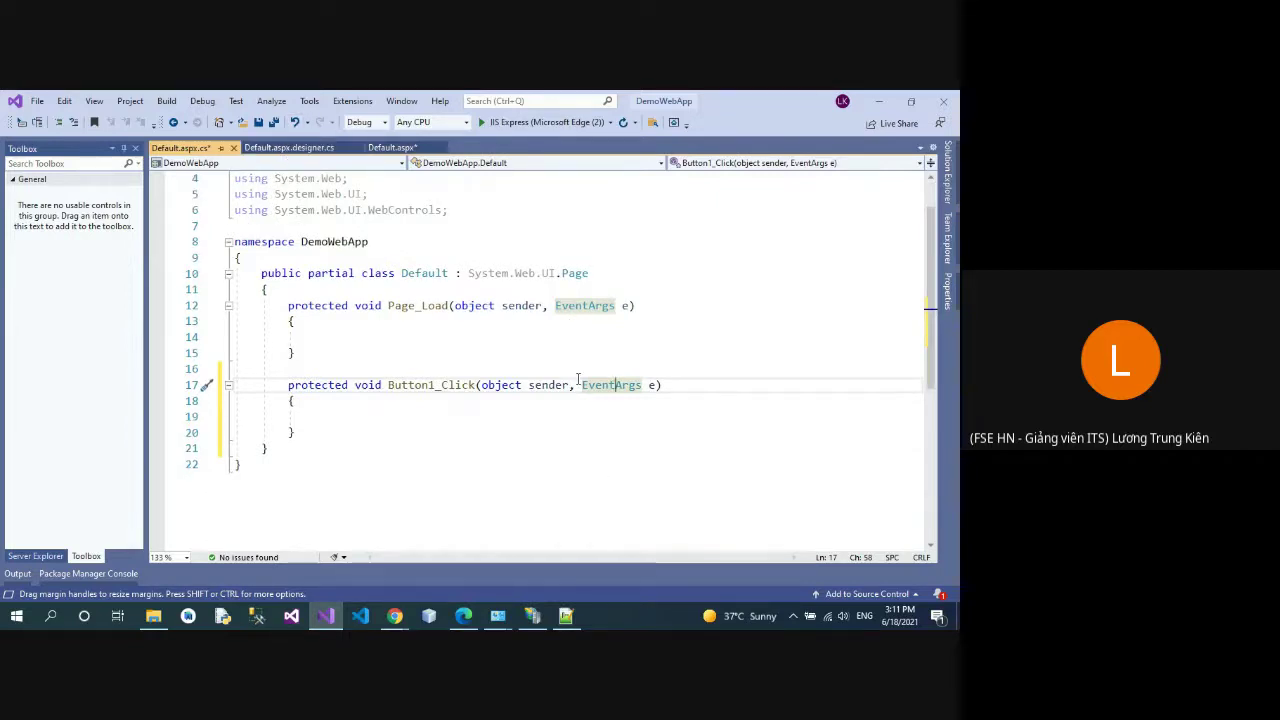
left_click(392, 147)
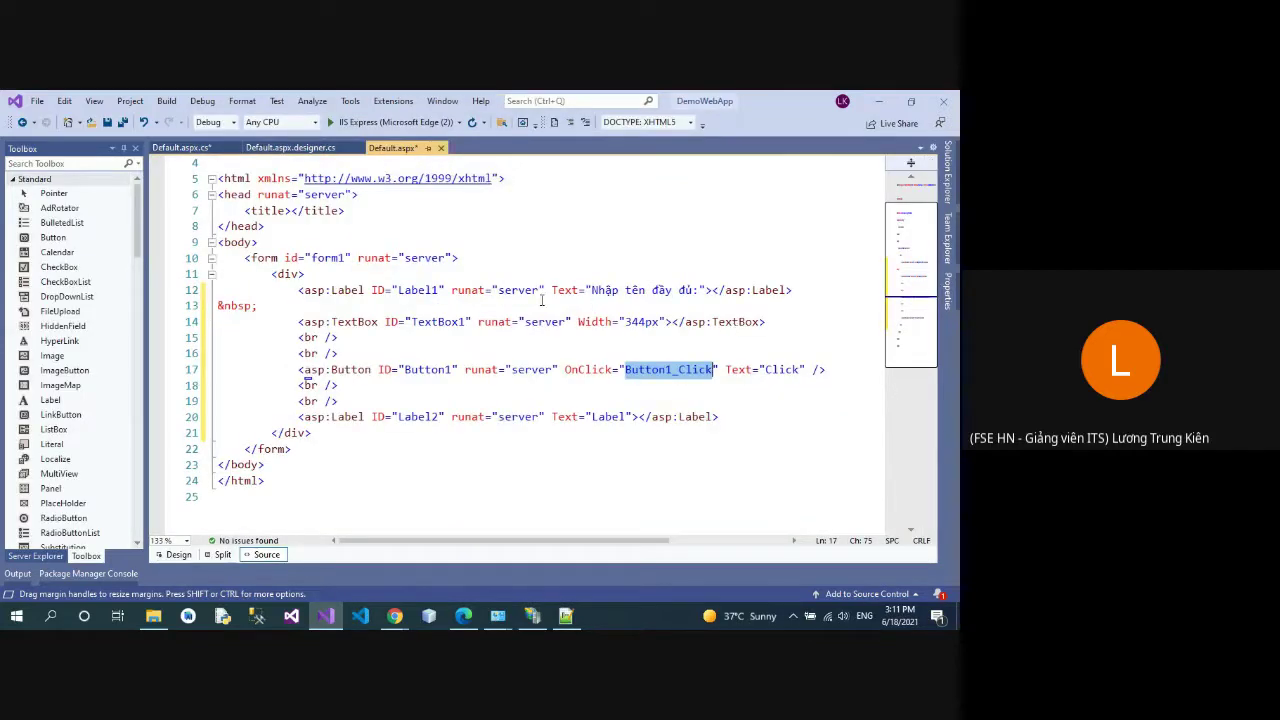
double_click(425, 292)
double_click(442, 322)
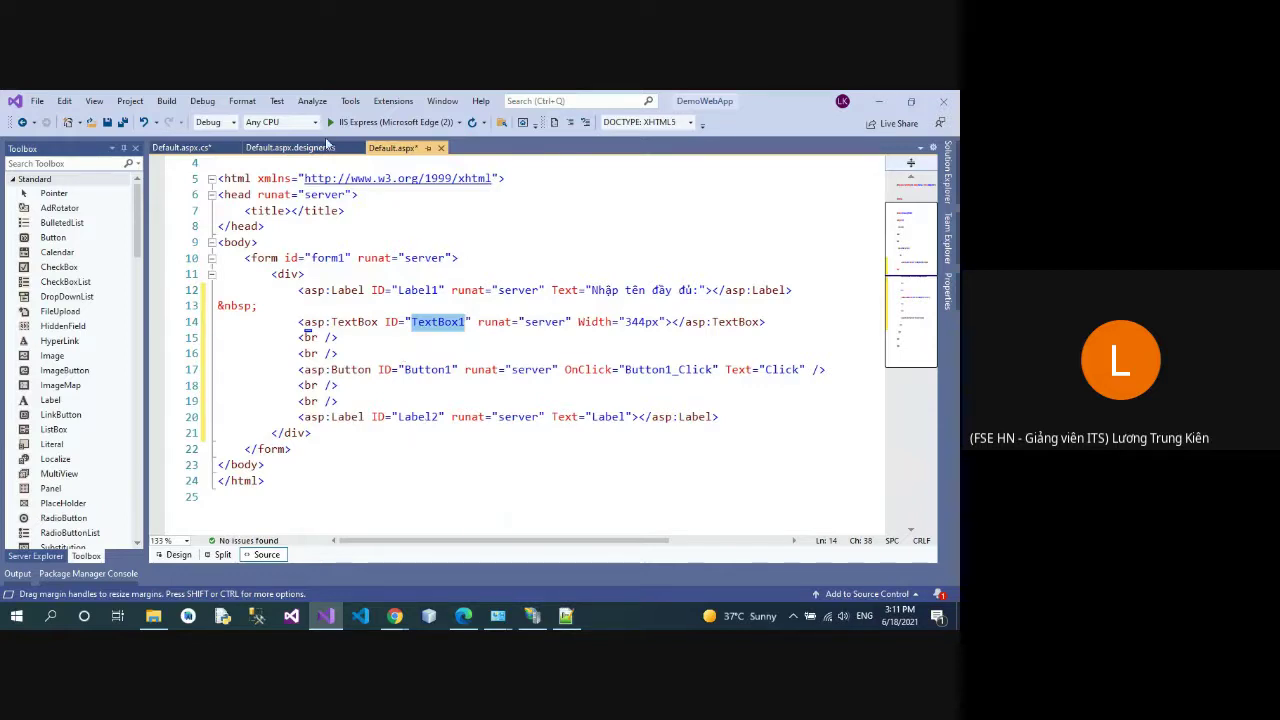
Step: In the Button1_Click handler of Default.aspx.cs, start the assignment Label2.Text = "Xin chào bạn " + TextBox1
left_click(180, 148)
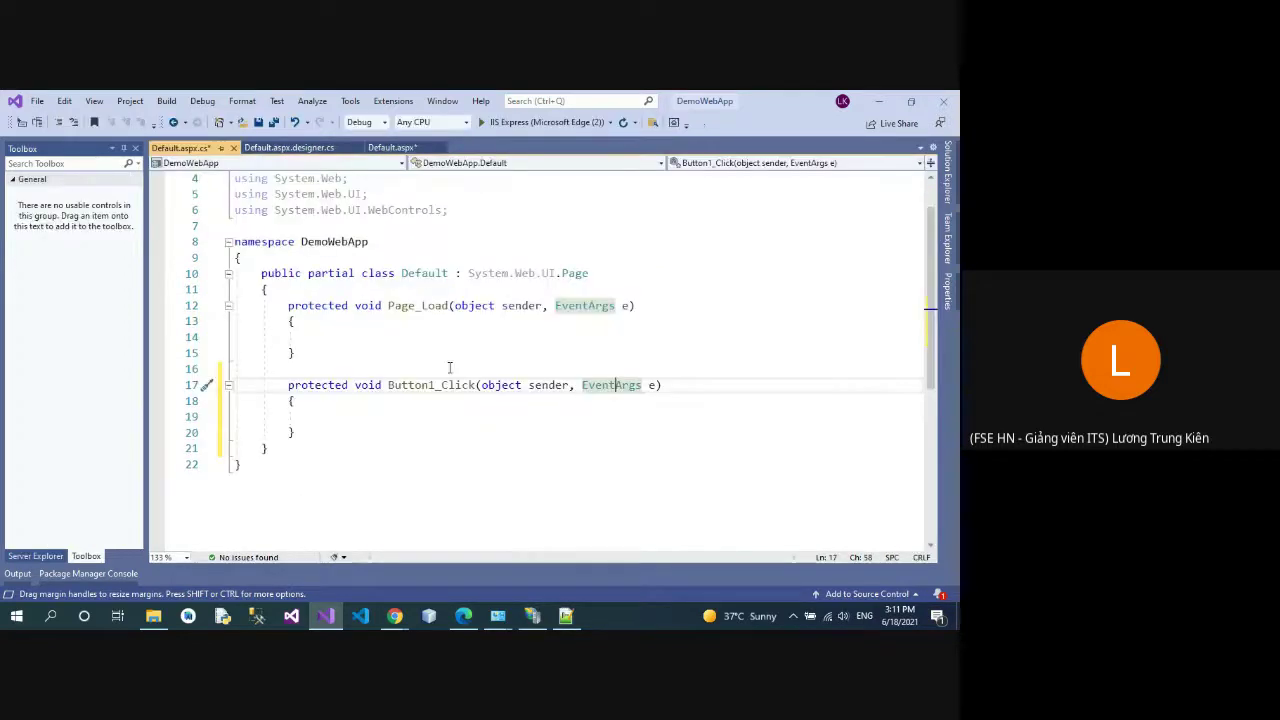
left_click(472, 417)
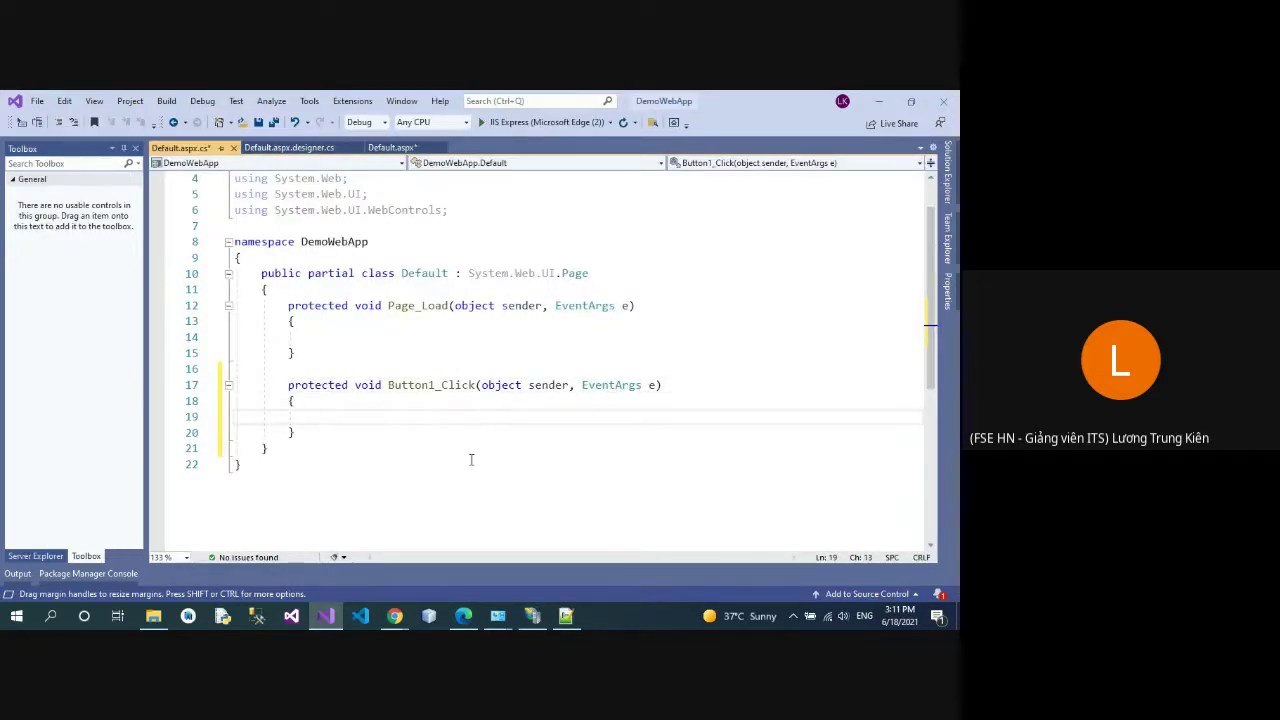
type("label2.")
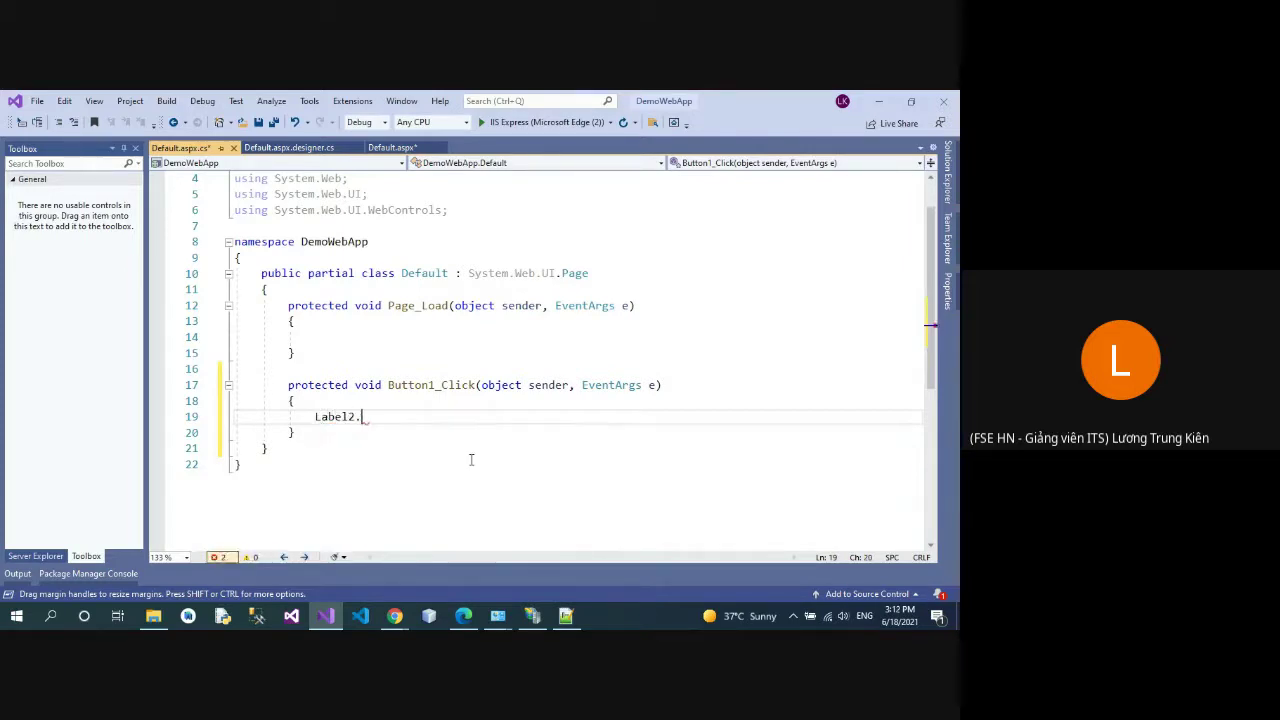
type("TE")
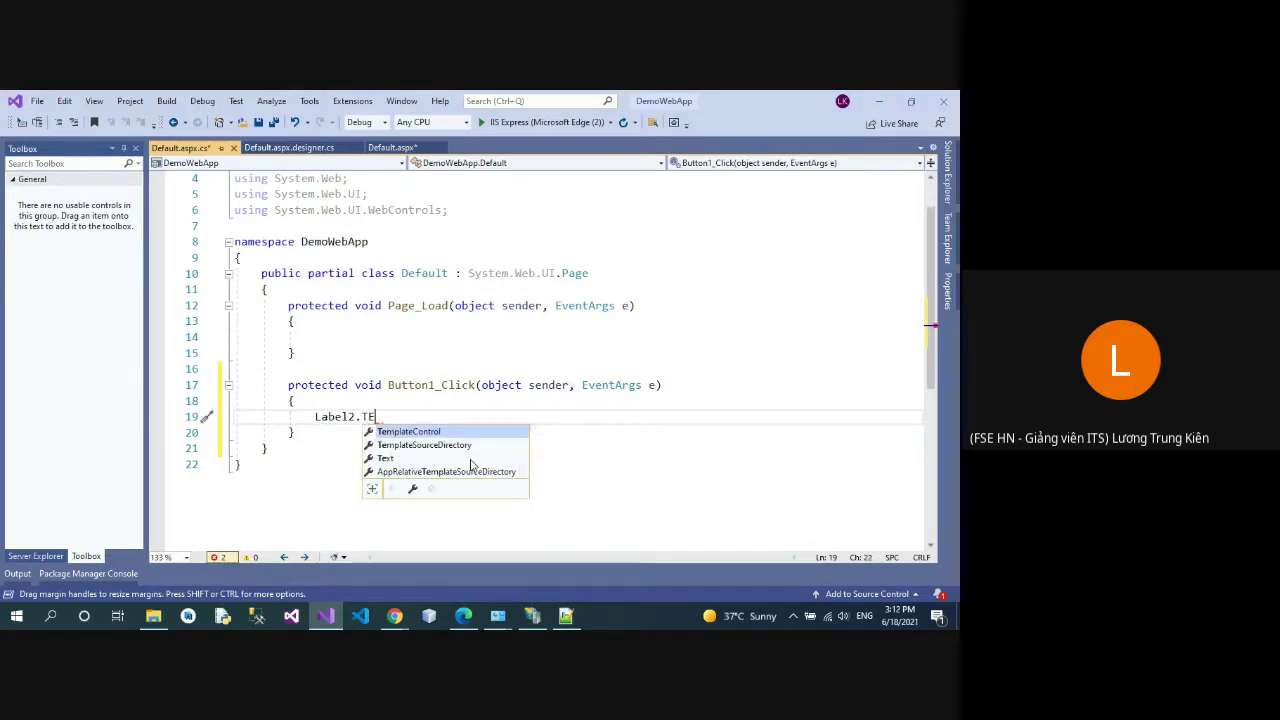
type("xt = ")
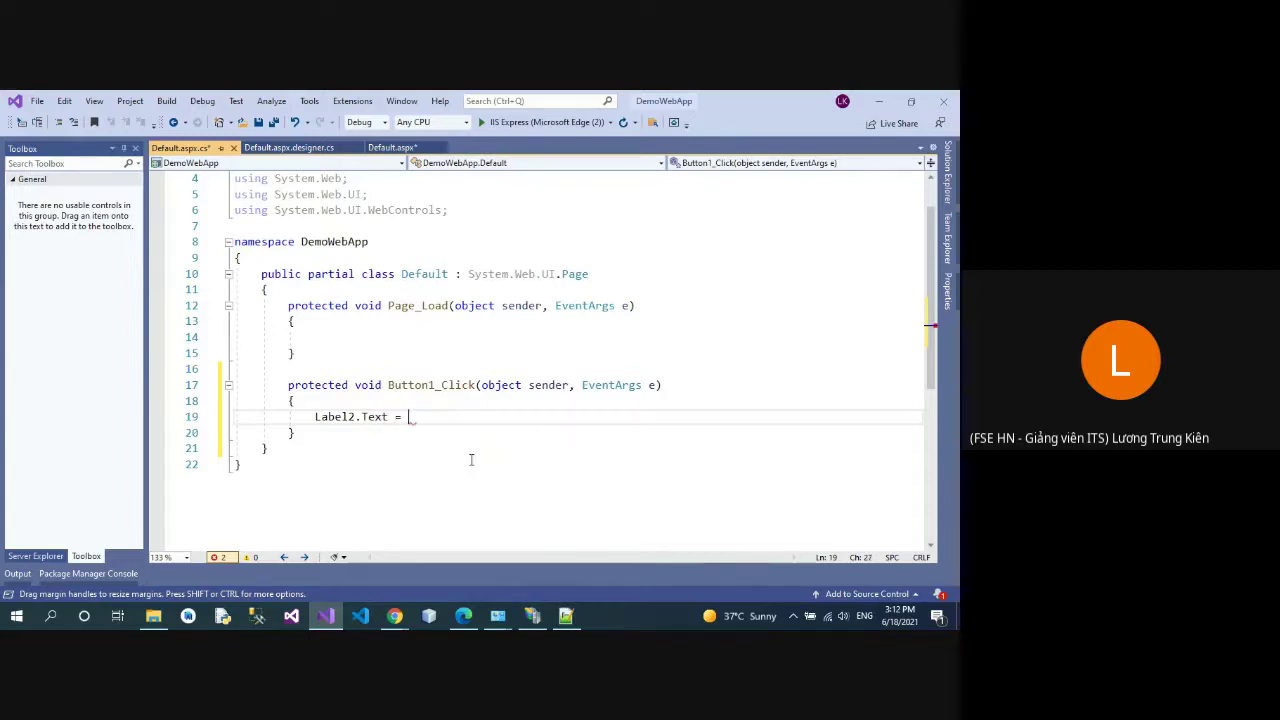
type("\"Xin chào bạn \" +")
type("te")
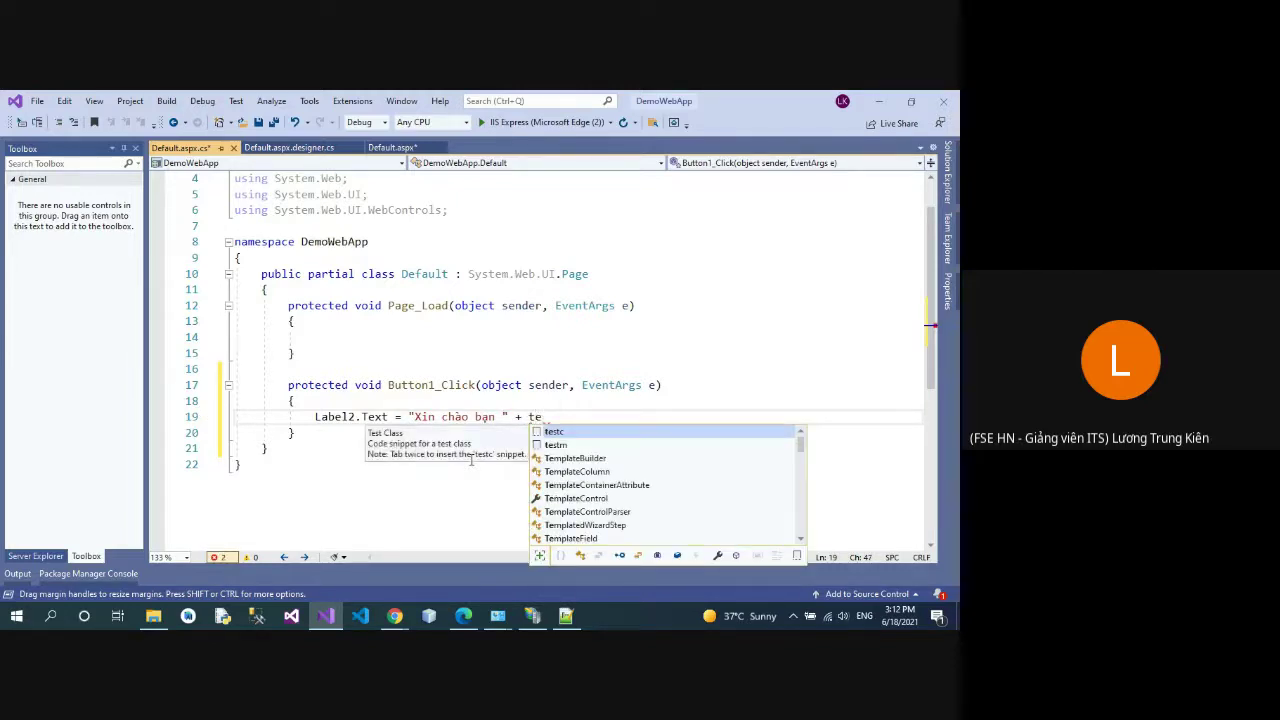
type("xt")
key("Down")
key("Tab")
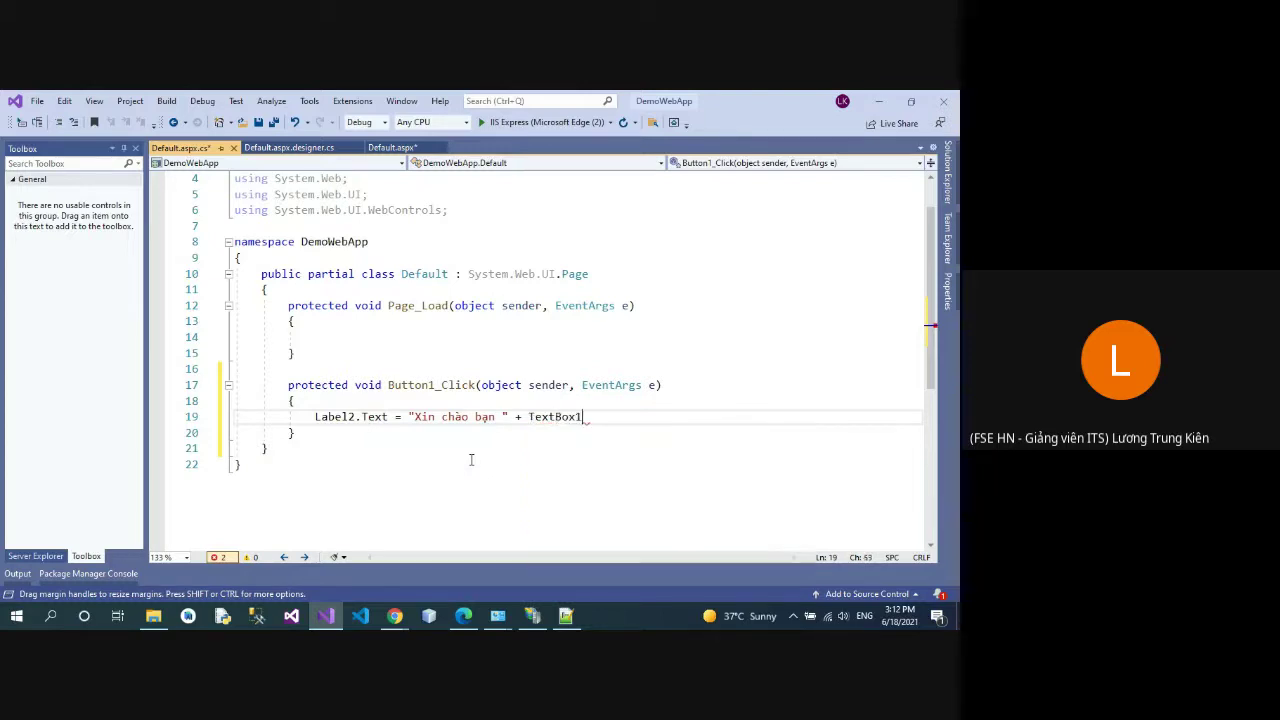
Step: Complete the Label2.Text statement by extending TextBox1 with .Text.ToUpper(); and save Default.aspx.cs
type(".text")
key("Tab")
type(".")
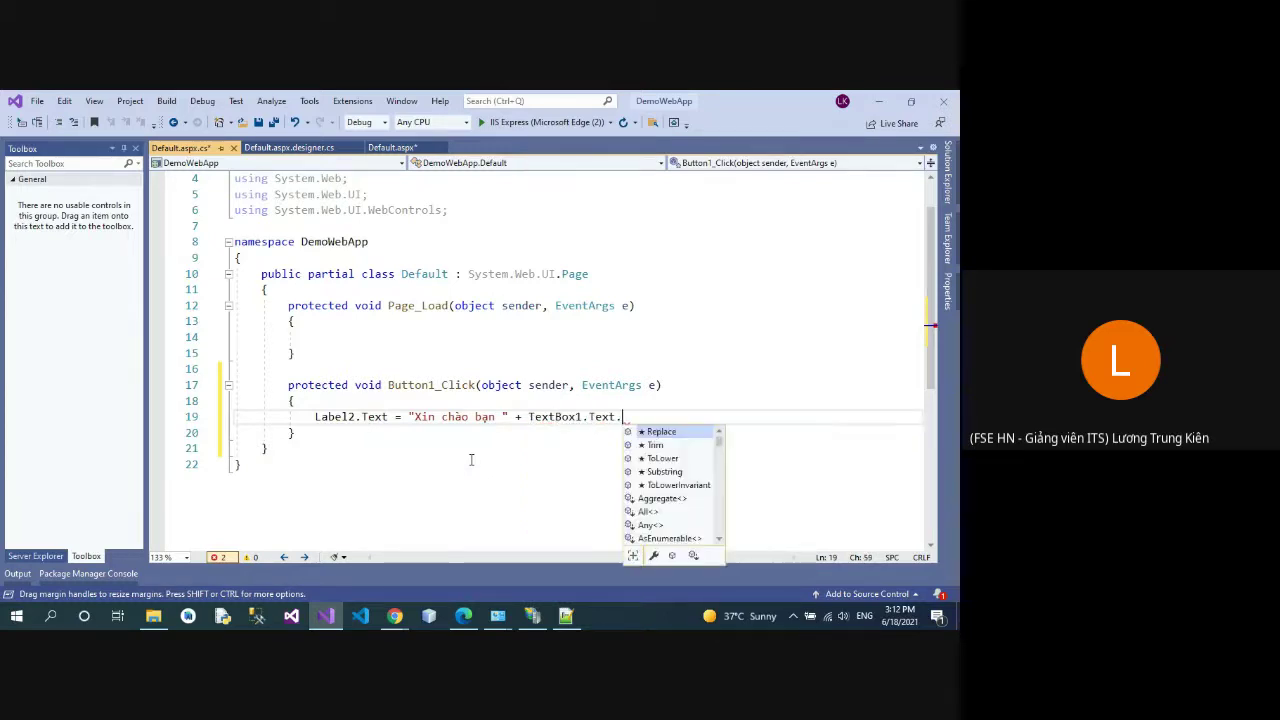
type("toup")
key("Tab")
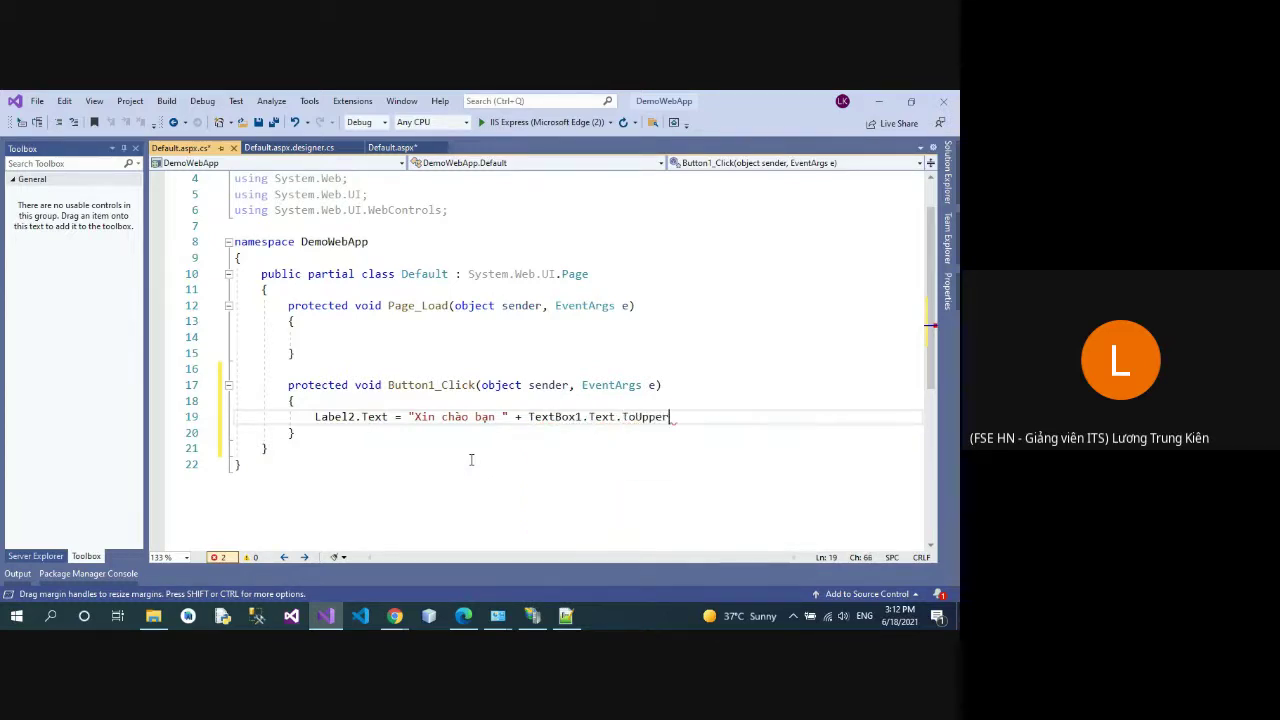
type("();")
key("ctrl+s")
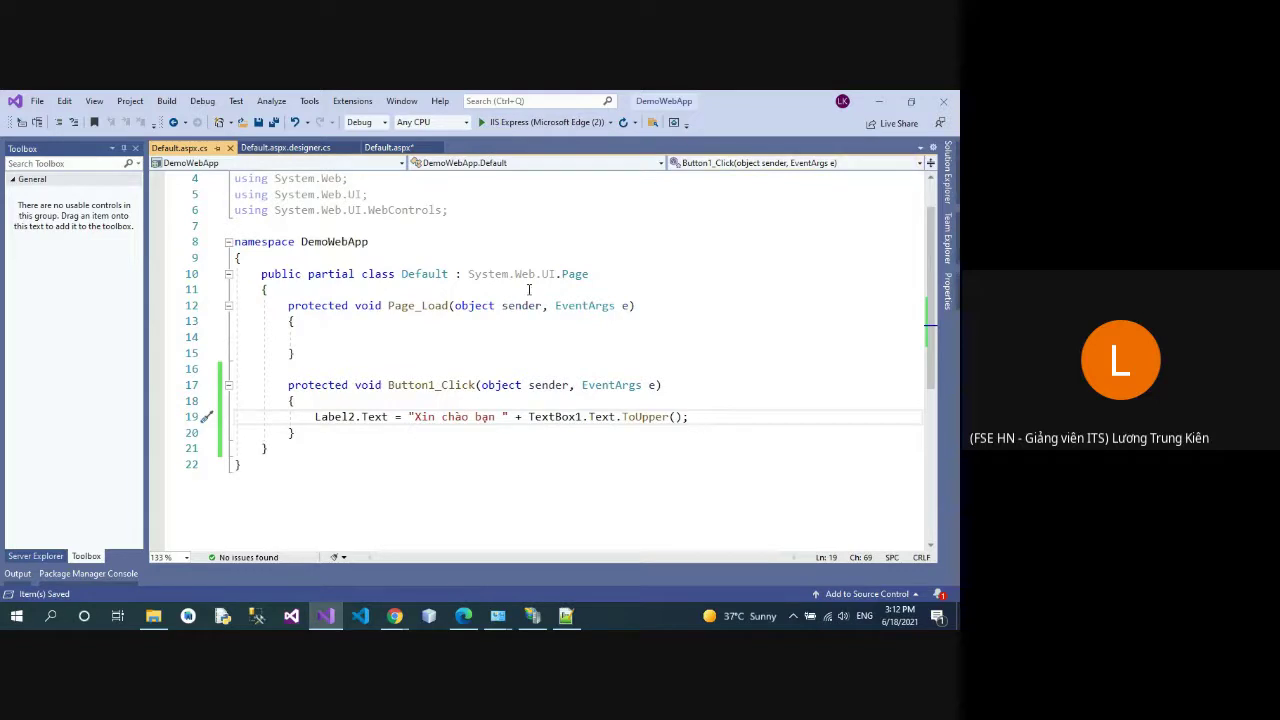
Step: Build the DemoWebApp project
mouse_move(948, 196)
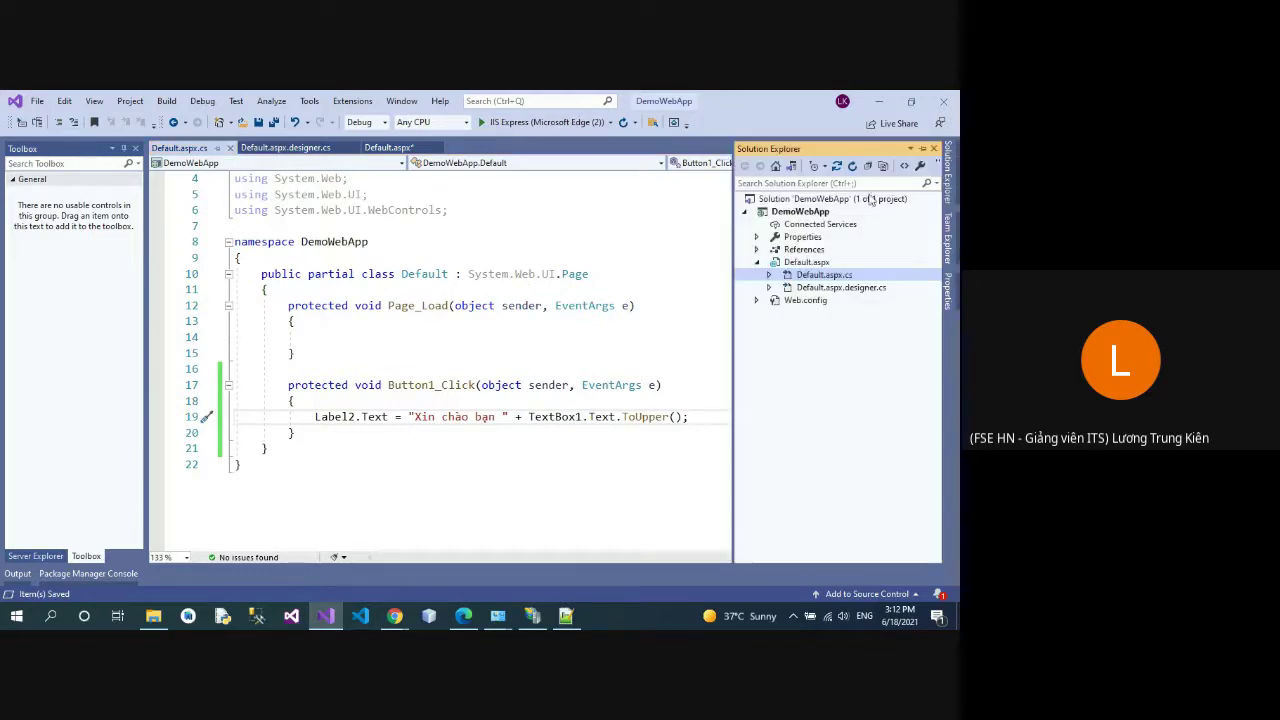
right_click(800, 212)
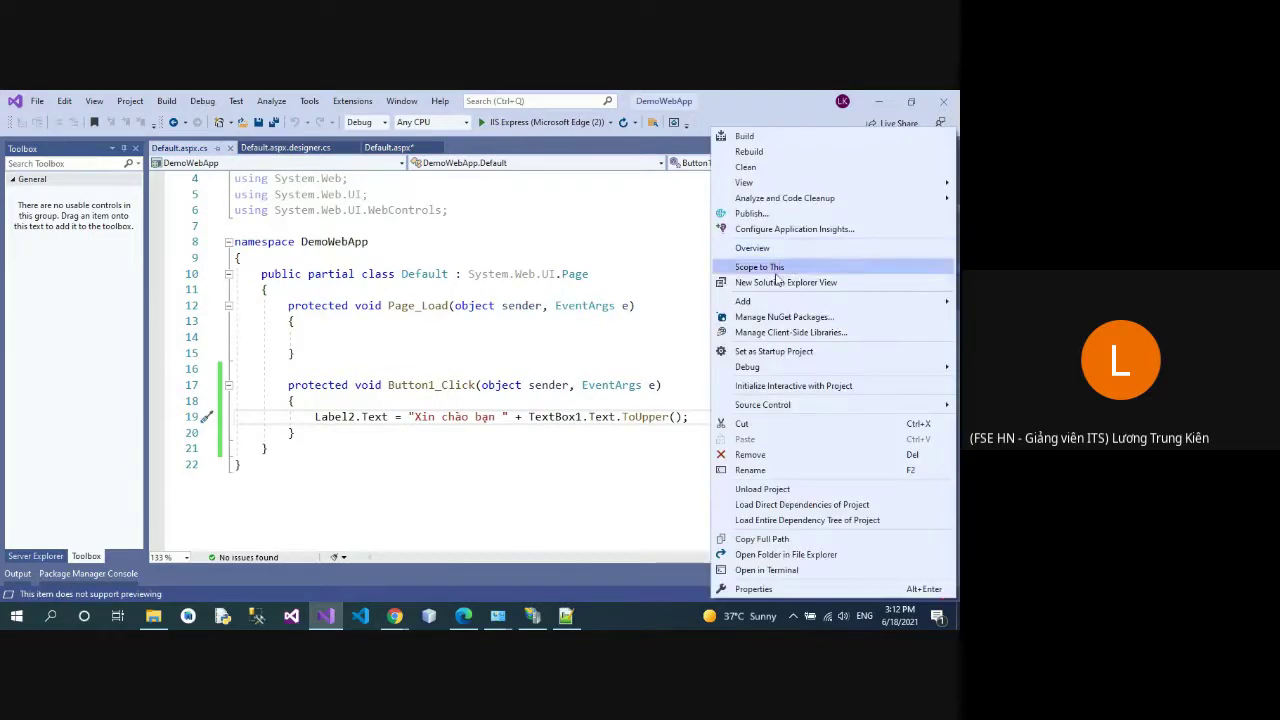
left_click(766, 139)
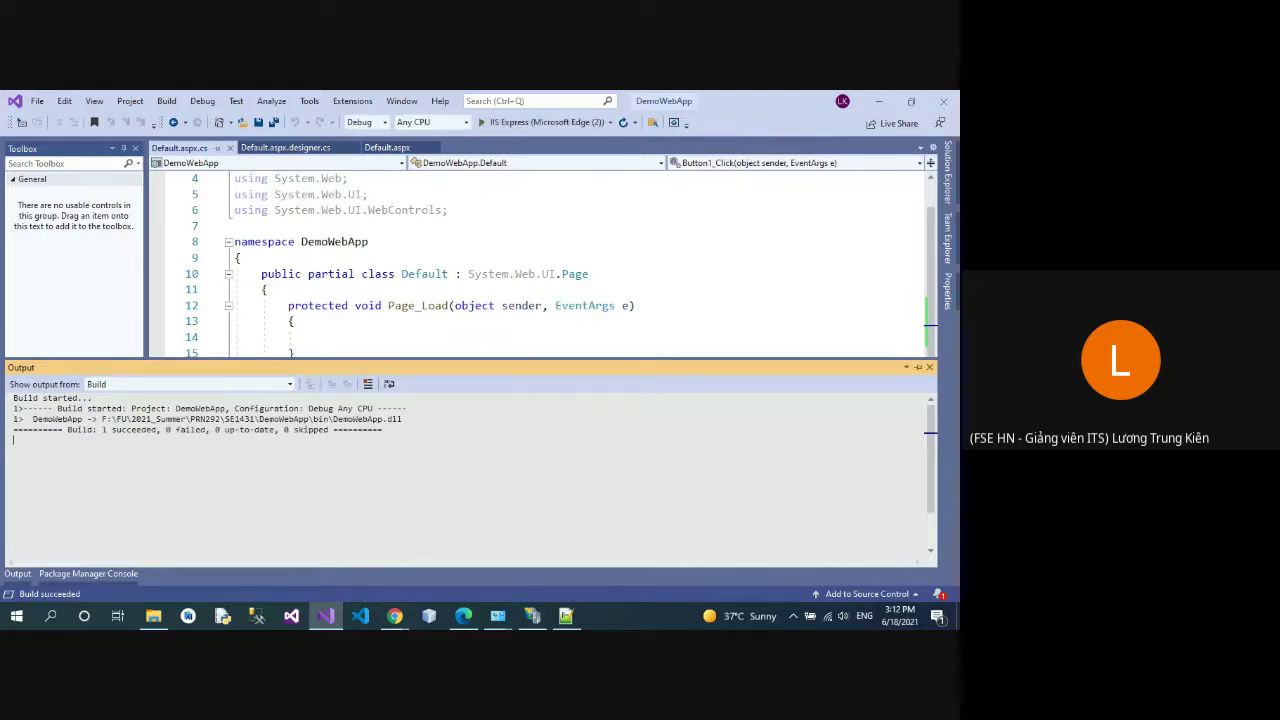
Step: Switch to File Explorer and examine the DemoWebApp project folder inside SE1431, checking the welcome site in IIS Manager as well
left_click(153, 615)
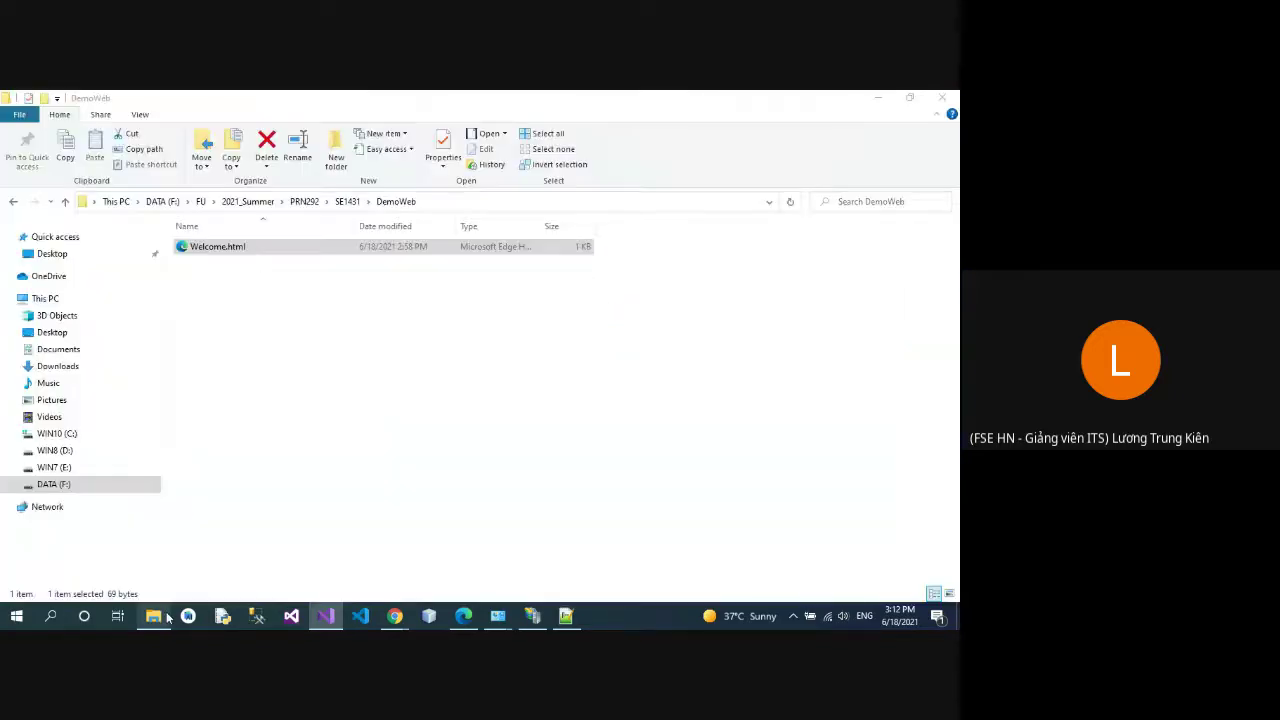
left_click(347, 202)
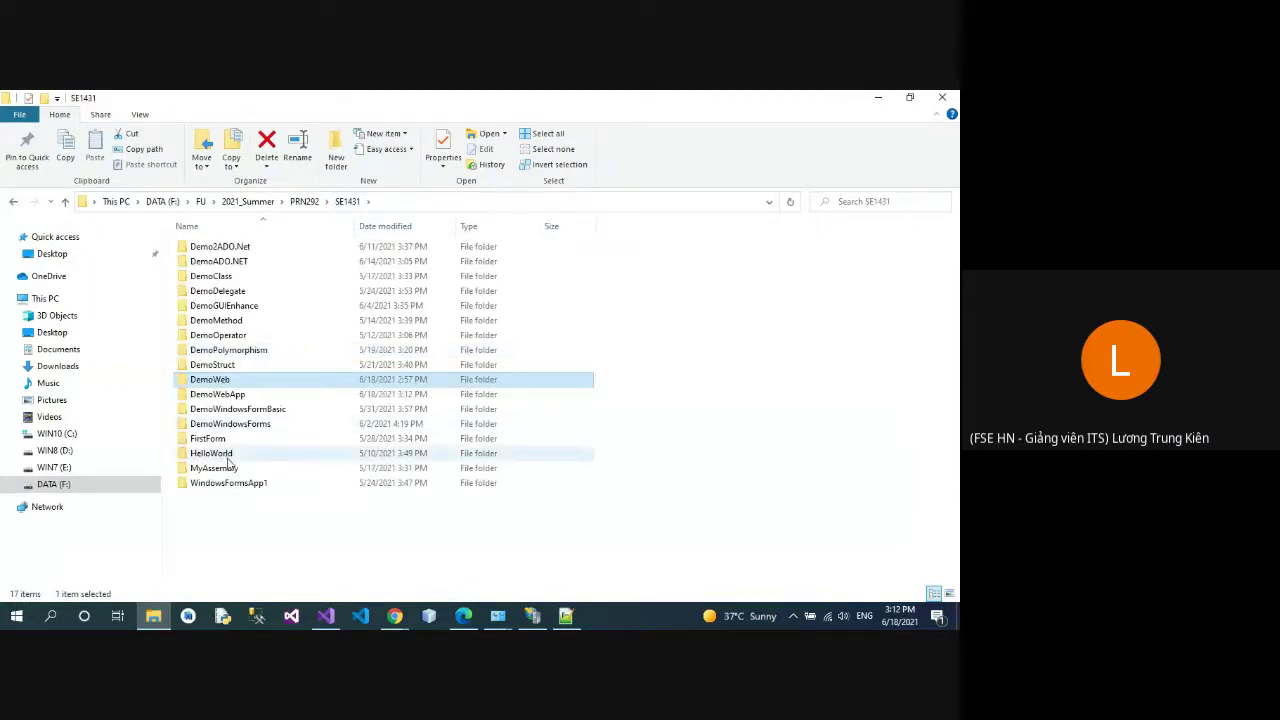
left_click(226, 396)
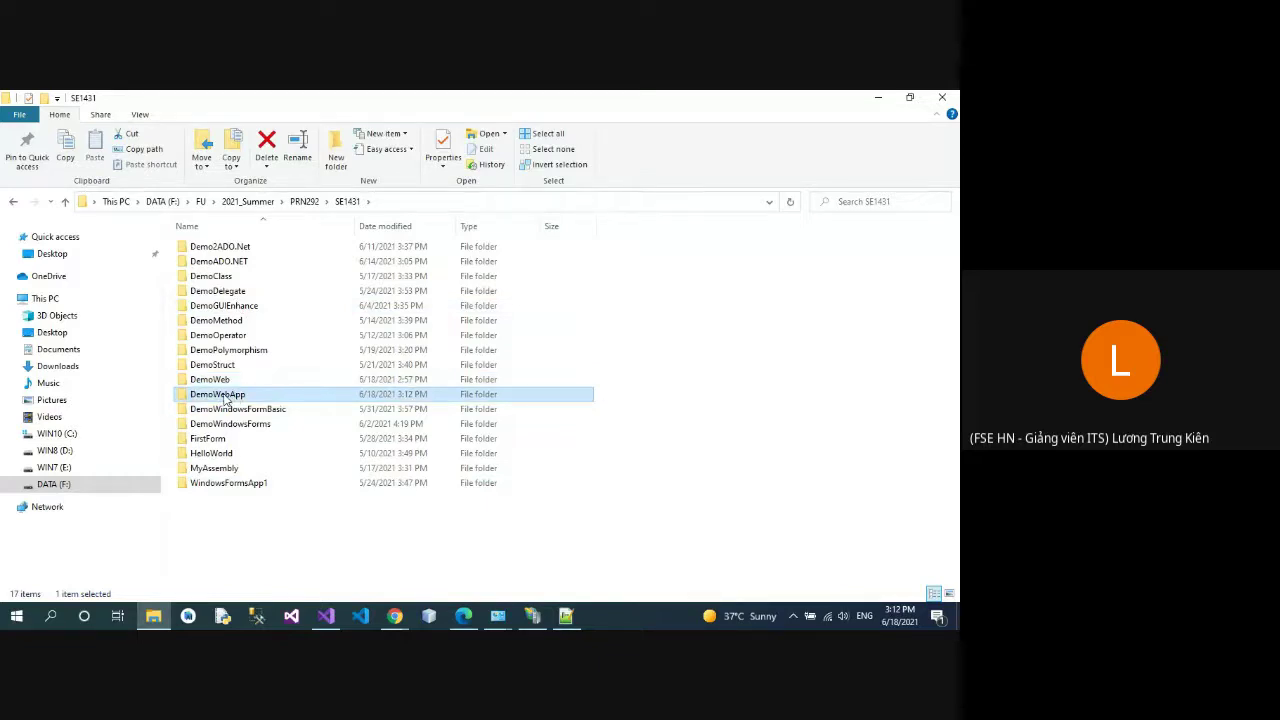
double_click(225, 398)
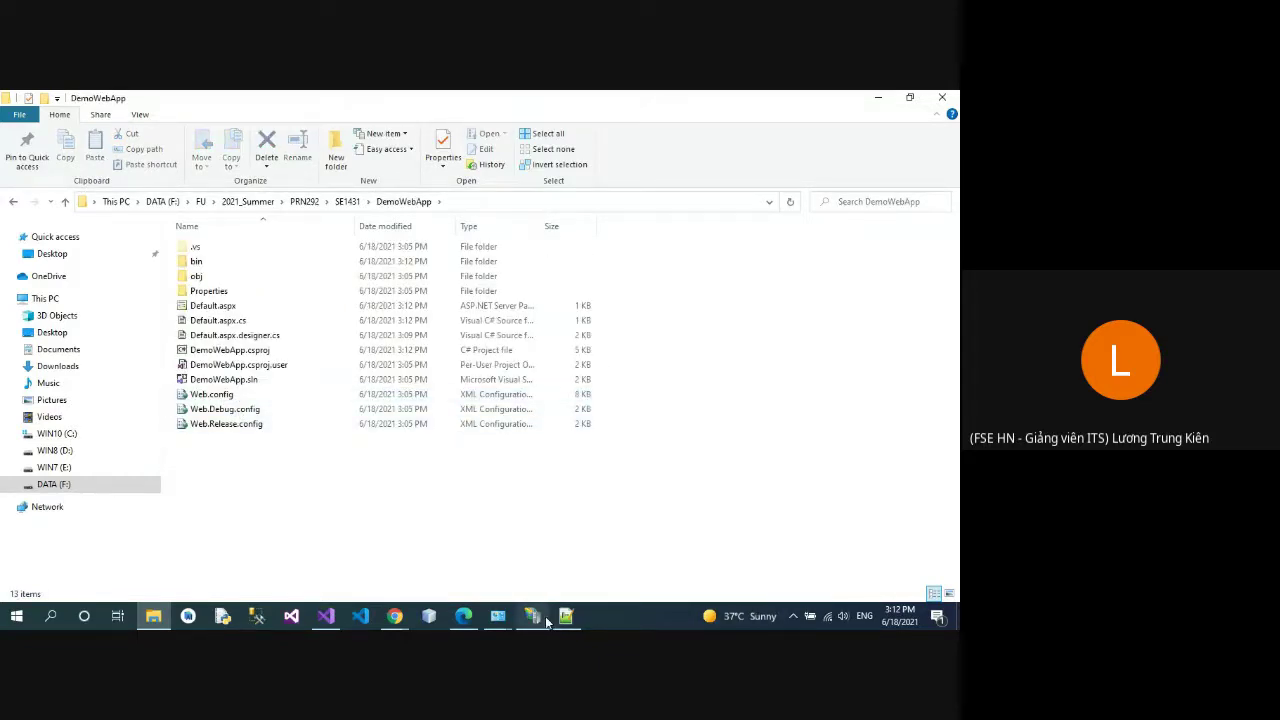
left_click(533, 616)
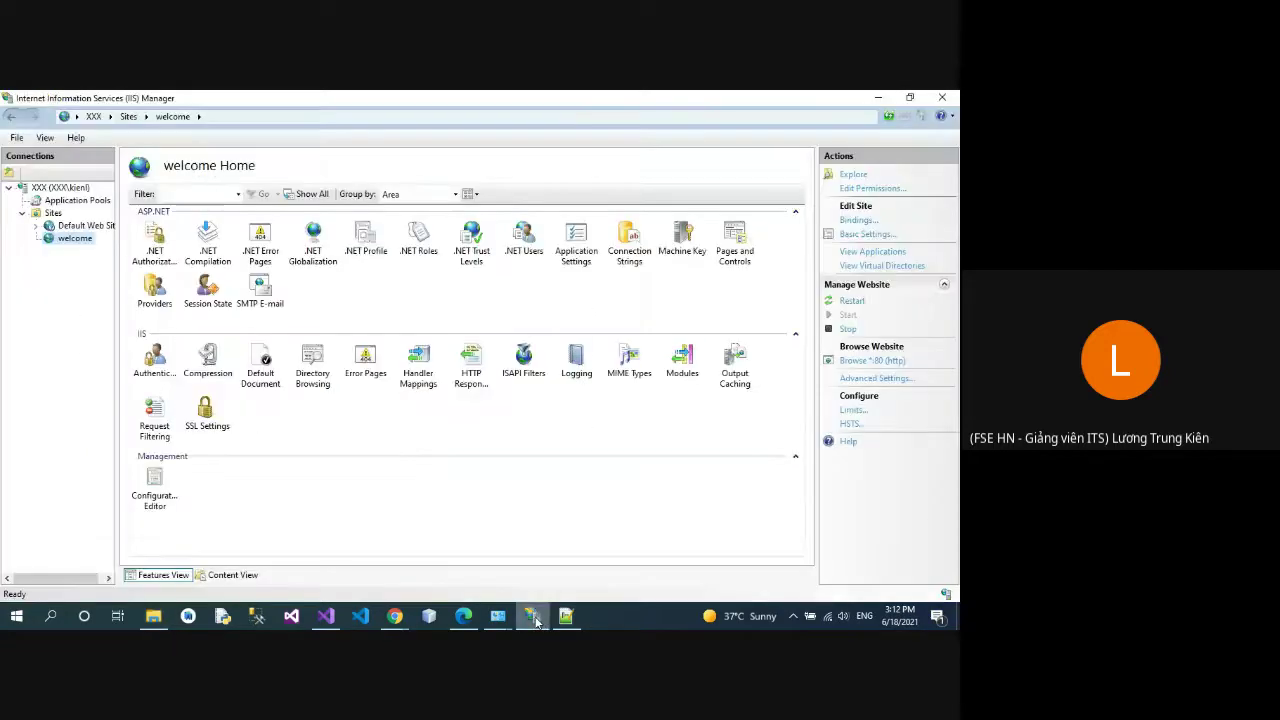
left_click(68, 243)
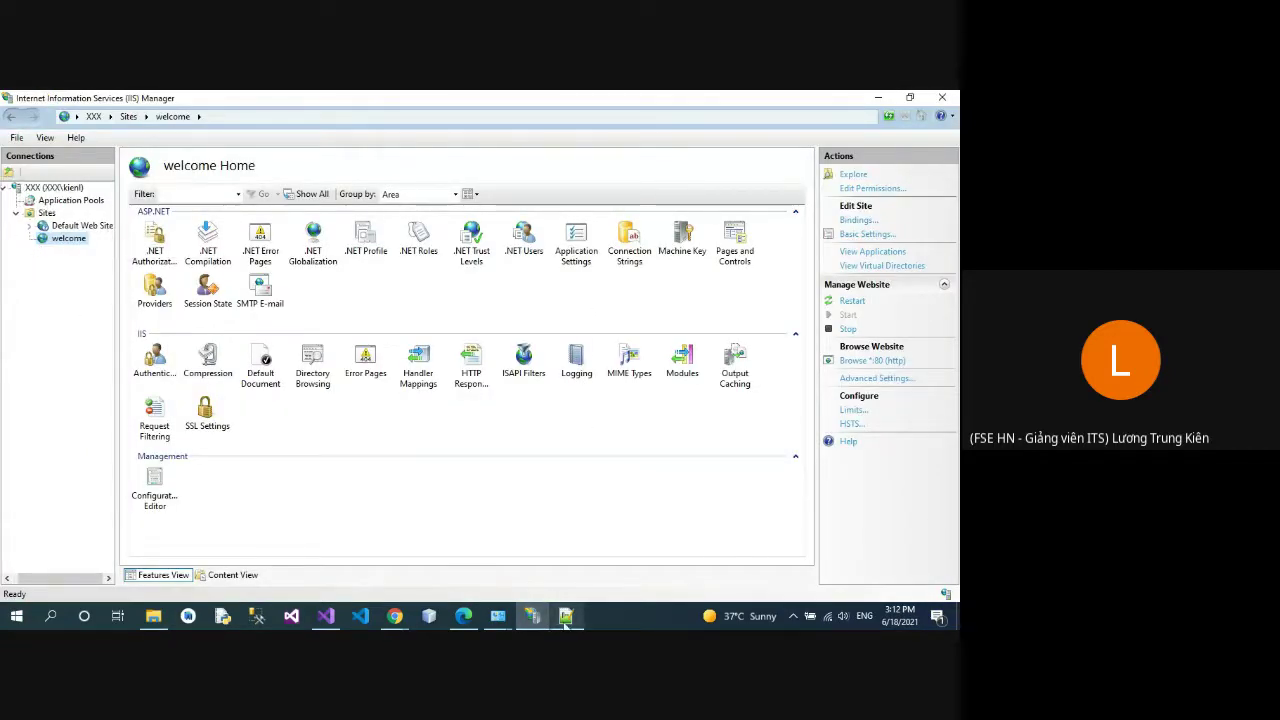
left_click(533, 616)
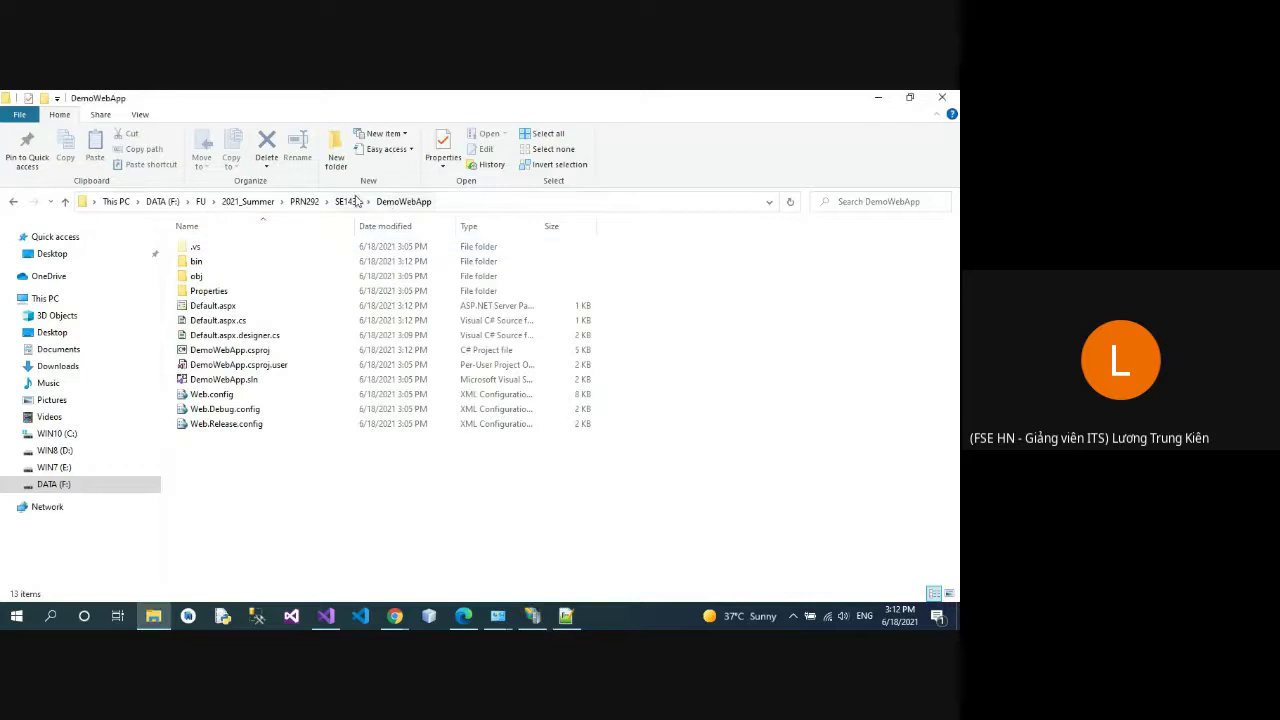
left_click(347, 201)
key("Up")
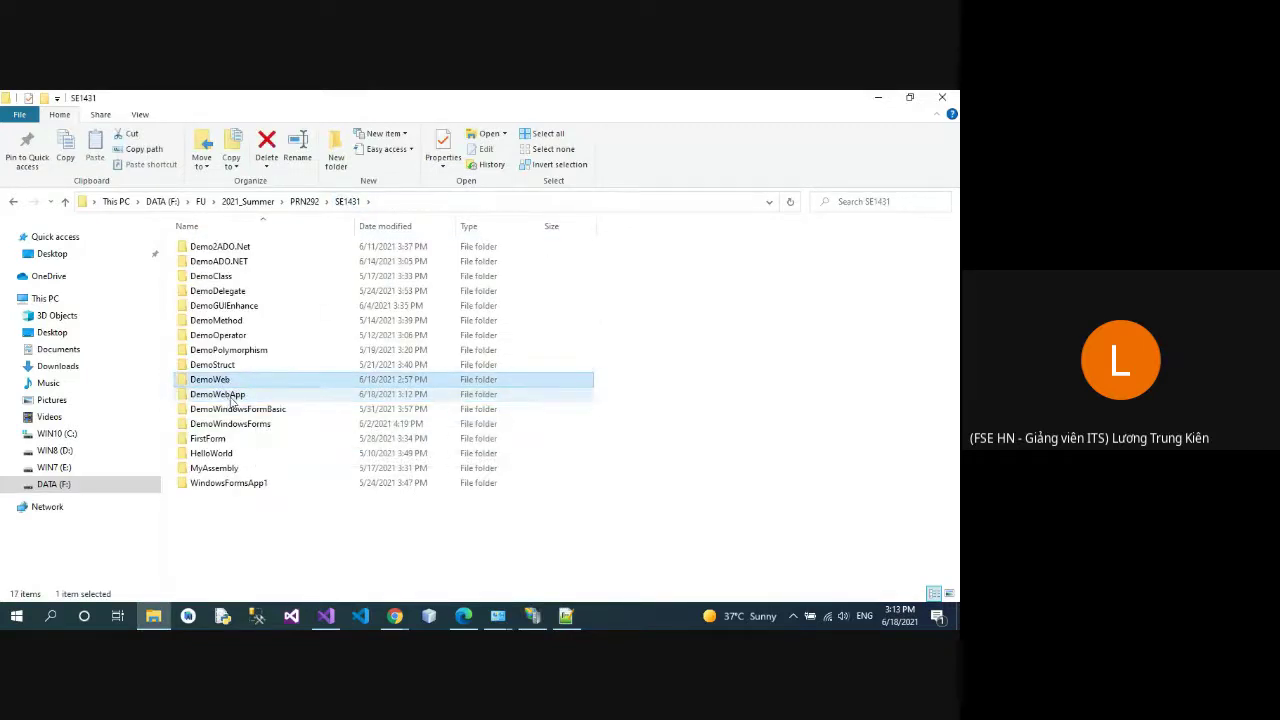
double_click(231, 399)
Step: Switch to IIS Manager, open the welcome site's Advanced Settings and start browsing for its physical path
left_click(533, 616)
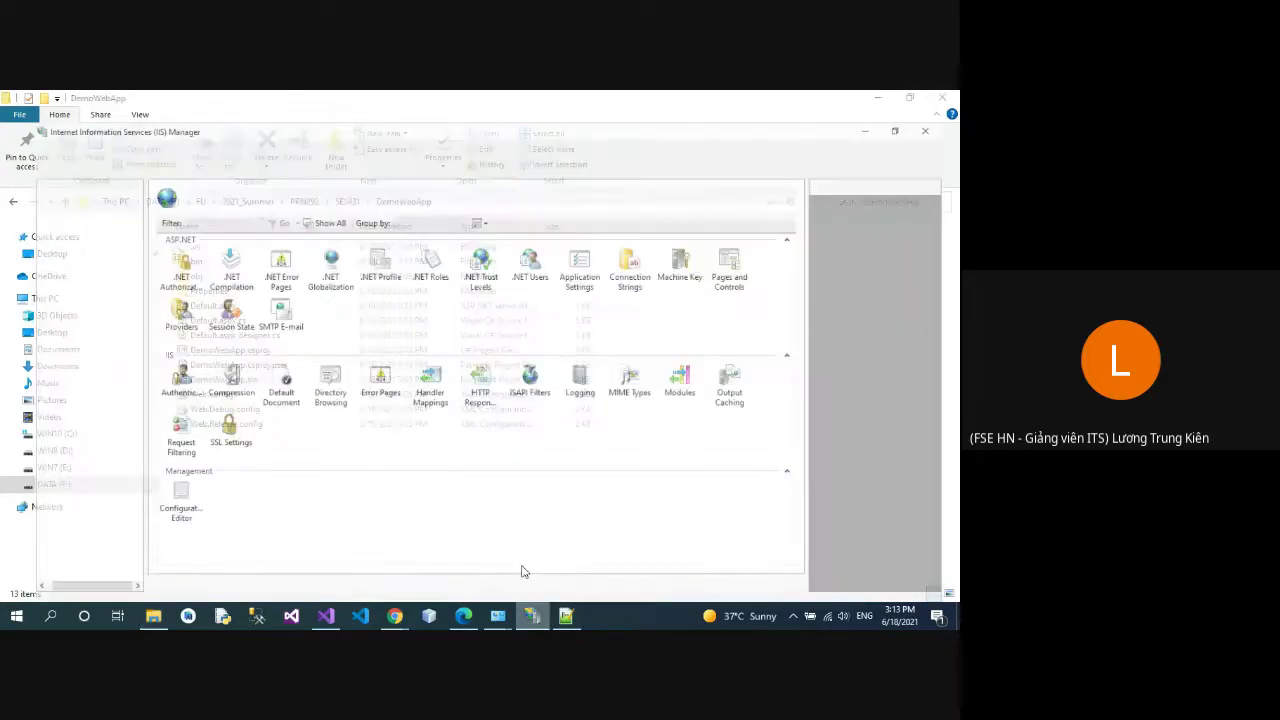
right_click(67, 245)
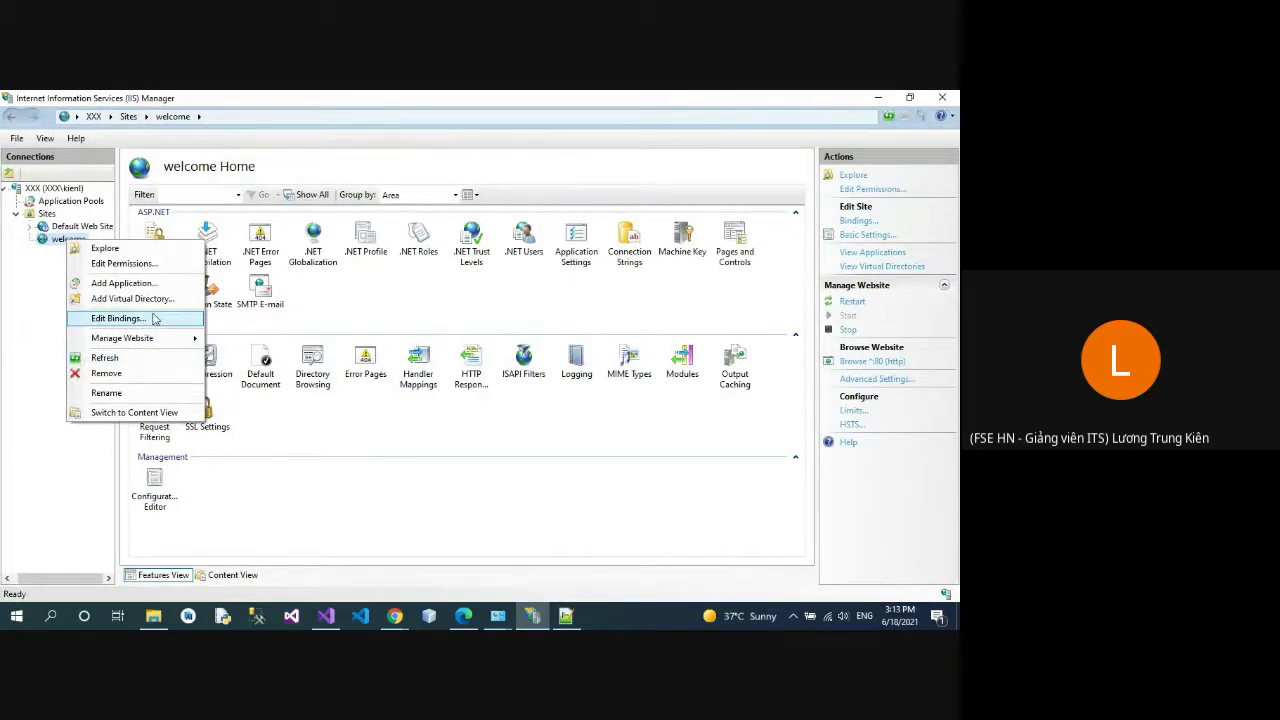
mouse_move(147, 342)
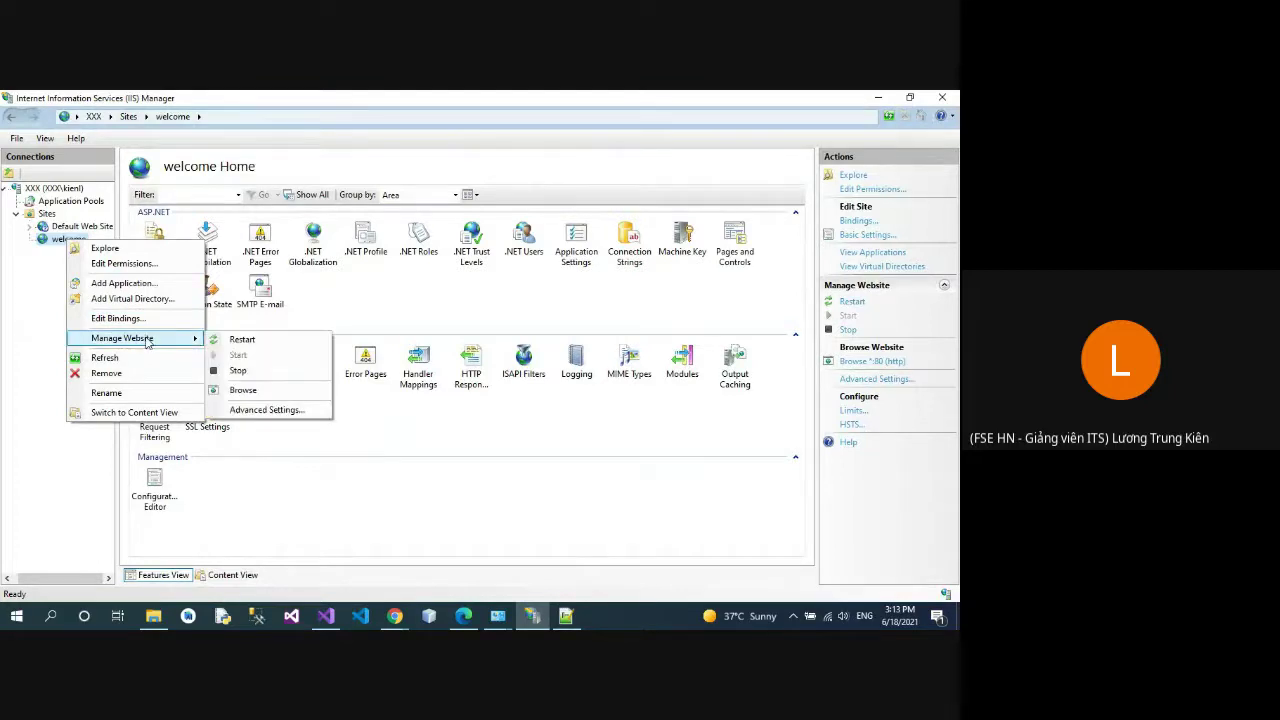
left_click(285, 411)
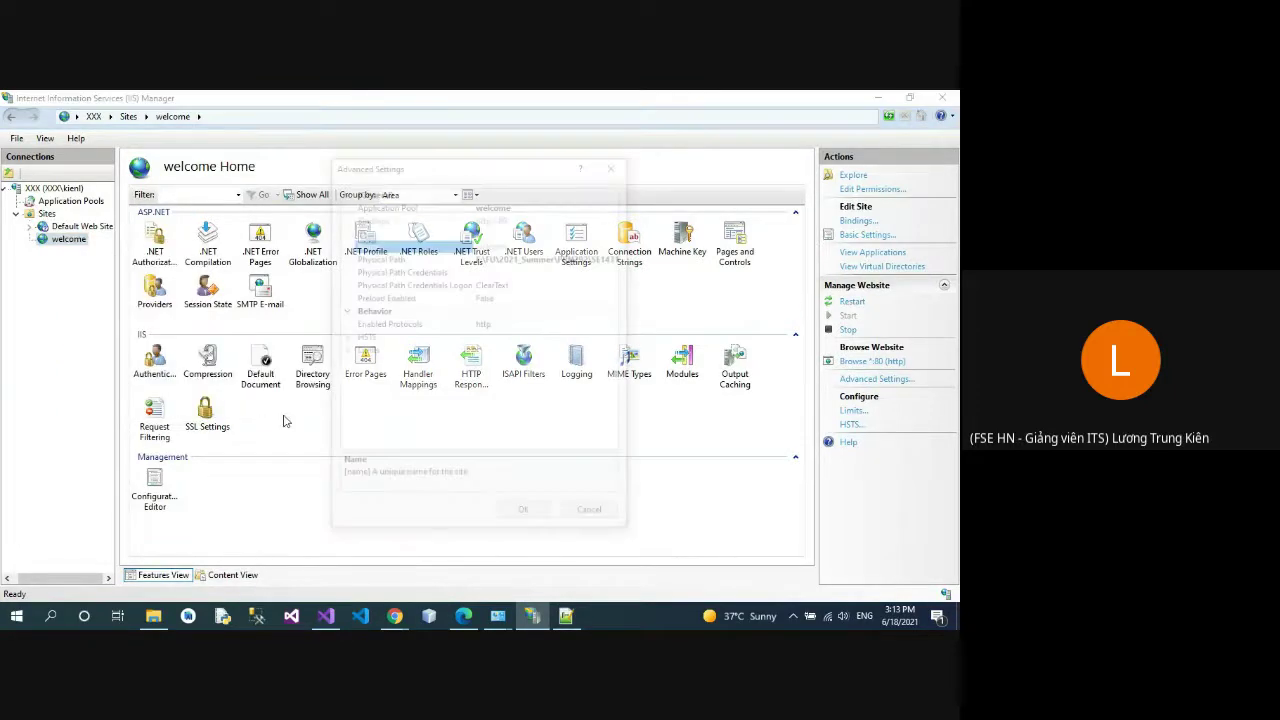
left_click(612, 258)
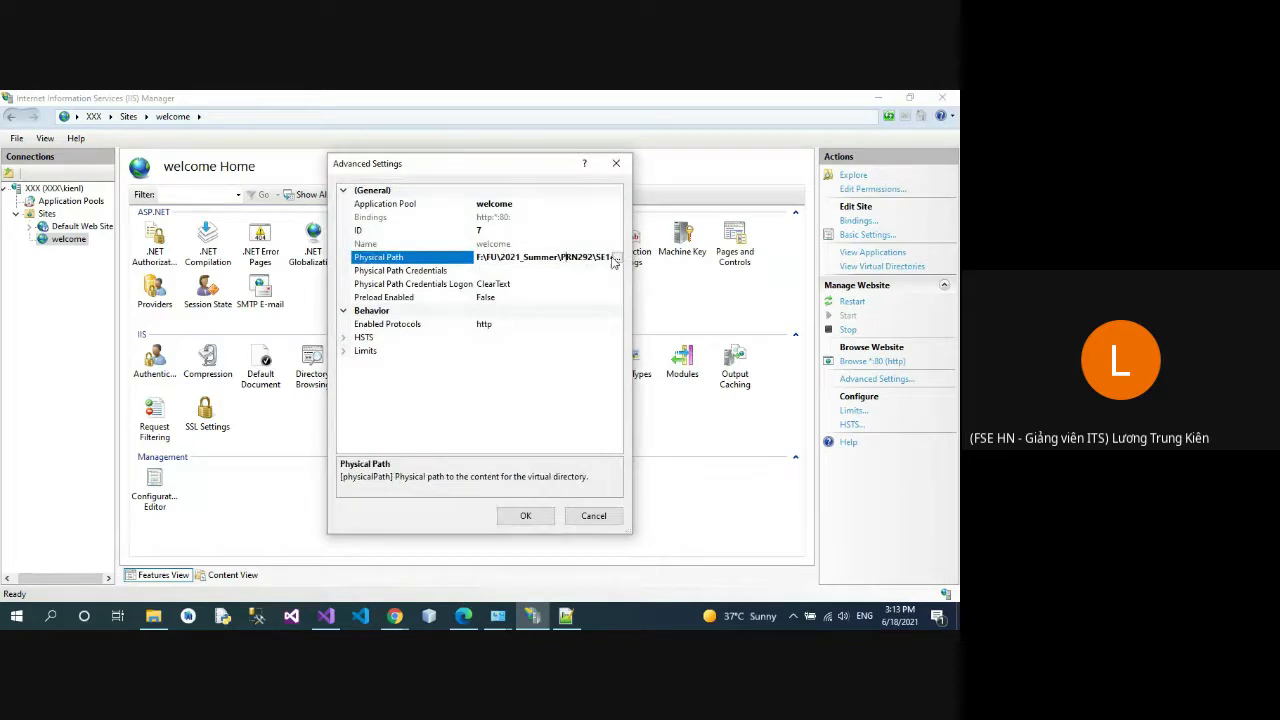
left_click(617, 257)
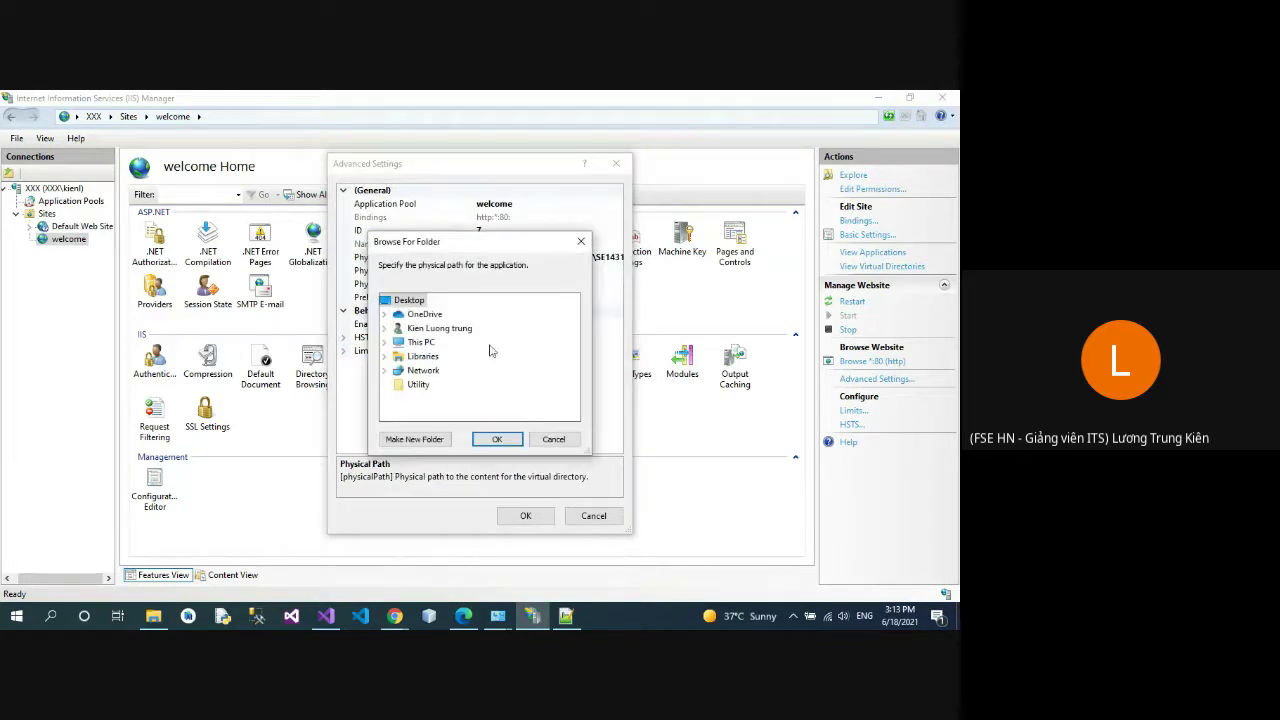
Step: Set the welcome site's physical path to the DemoWebApp folder under F:\FU\2021_Summer\PRN292\SE1431 and confirm the settings
double_click(421, 342)
scroll(445, 365, "down", 2)
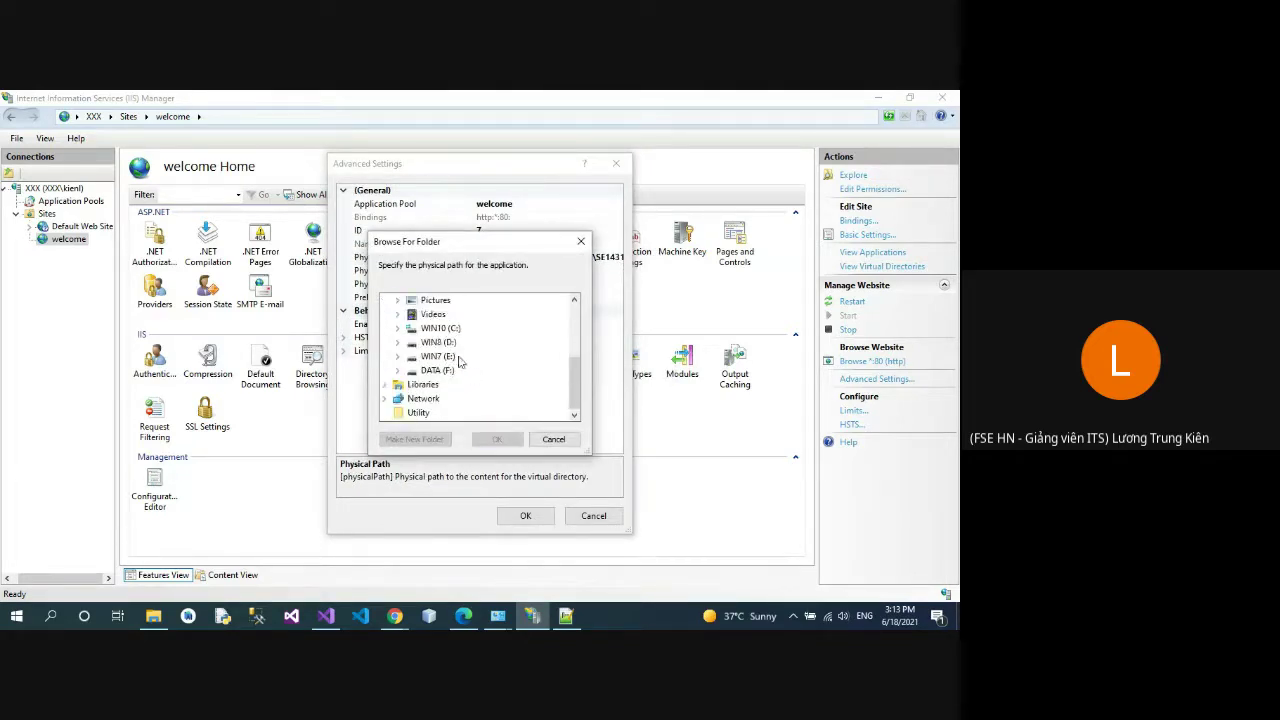
double_click(436, 371)
scroll(450, 370, "down", 3)
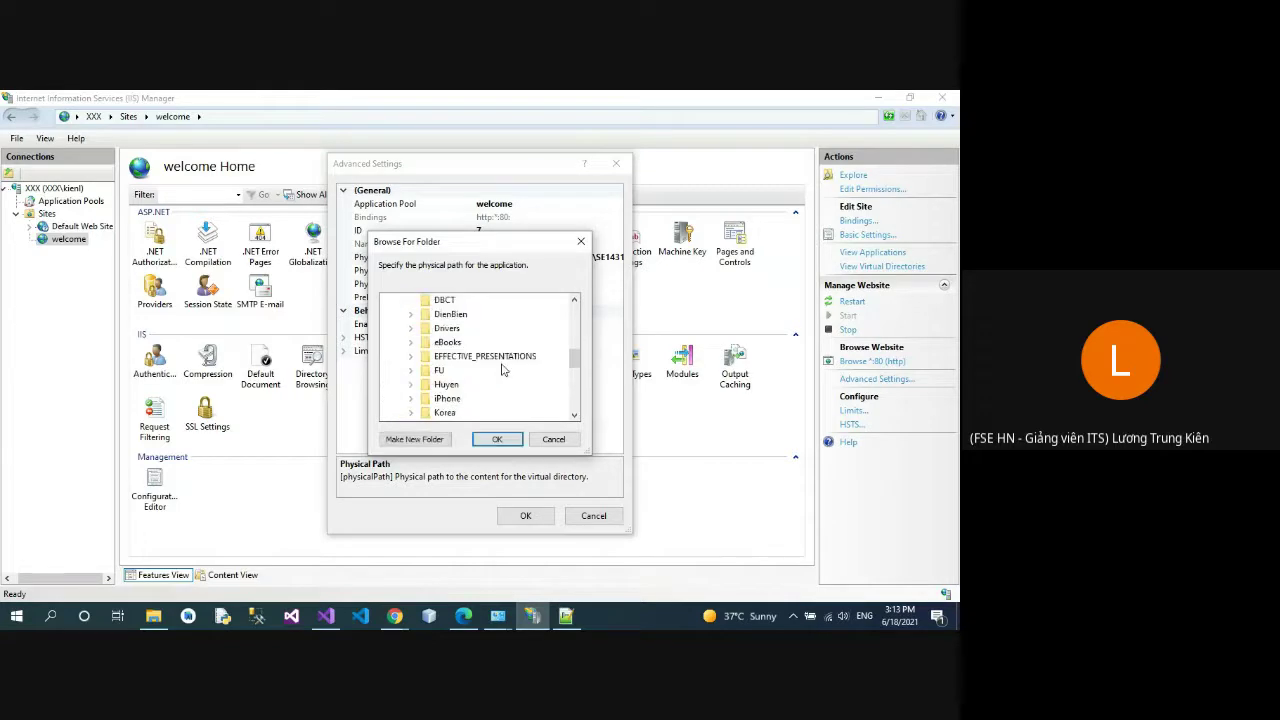
double_click(434, 375)
scroll(490, 376, "down", 2)
scroll(521, 378, "down", 3)
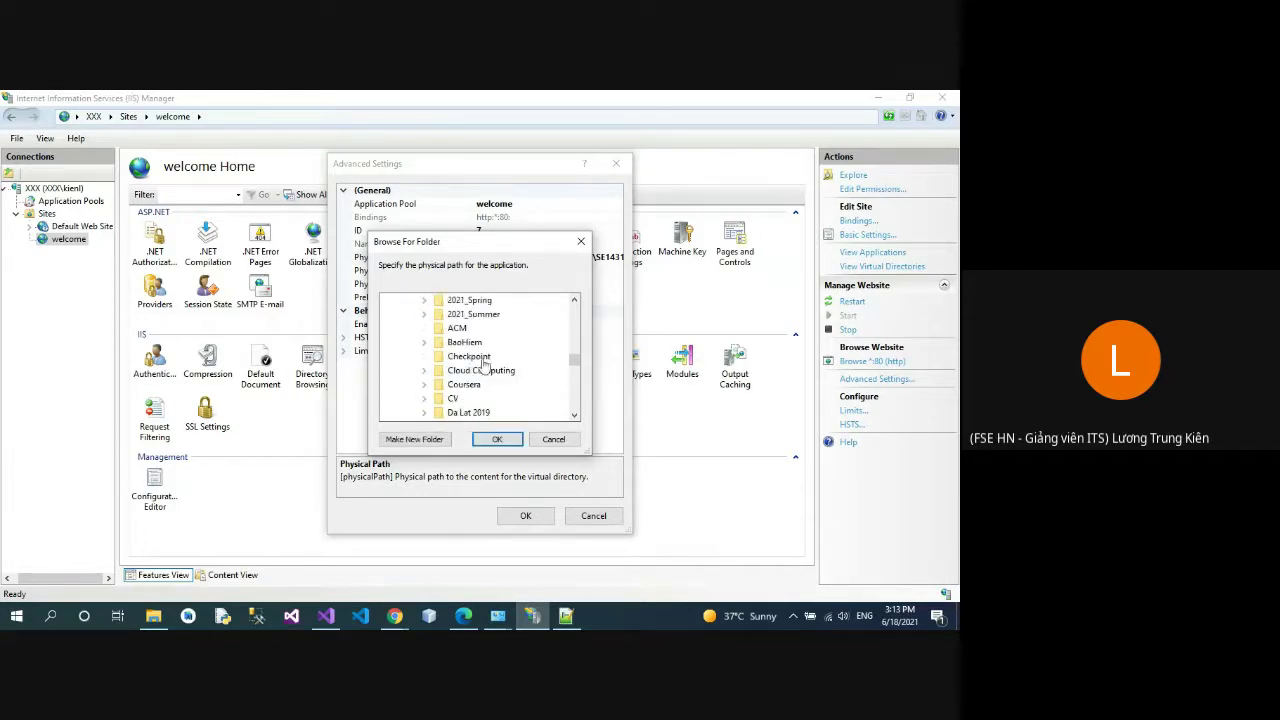
double_click(473, 314)
scroll(543, 376, "down", 3)
scroll(543, 376, "up", 2)
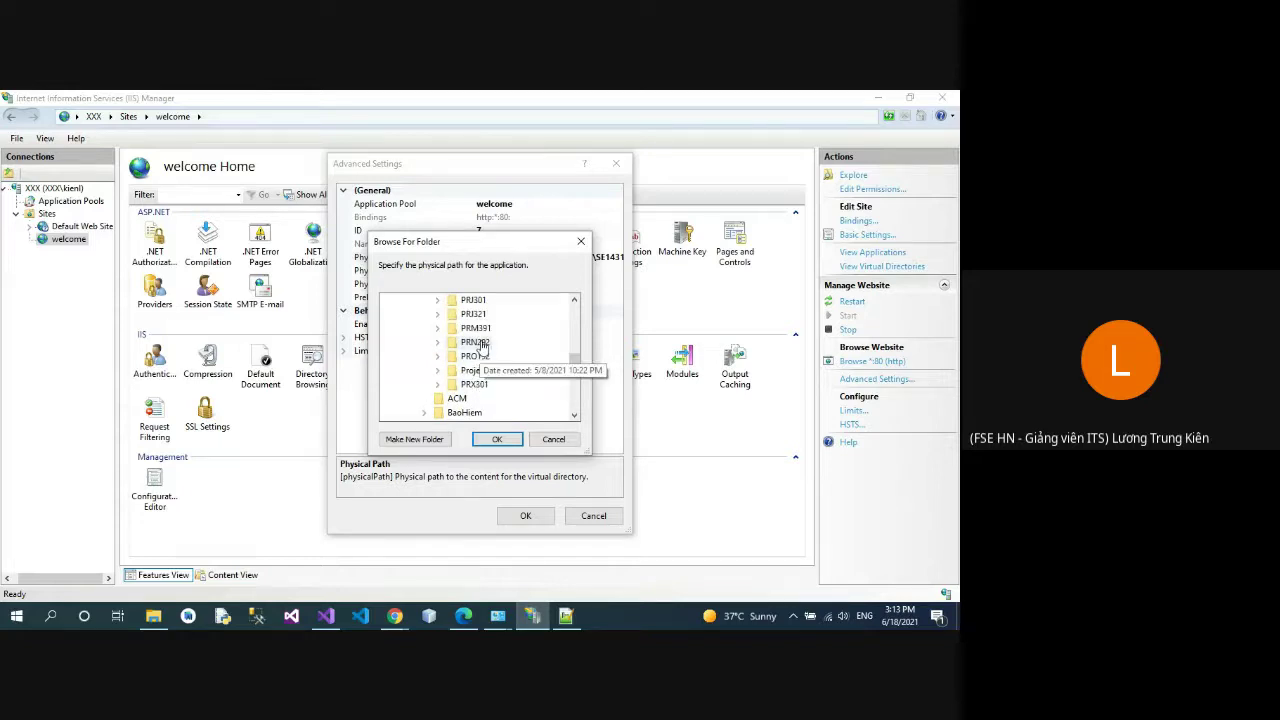
double_click(475, 342)
scroll(529, 366, "down", 1)
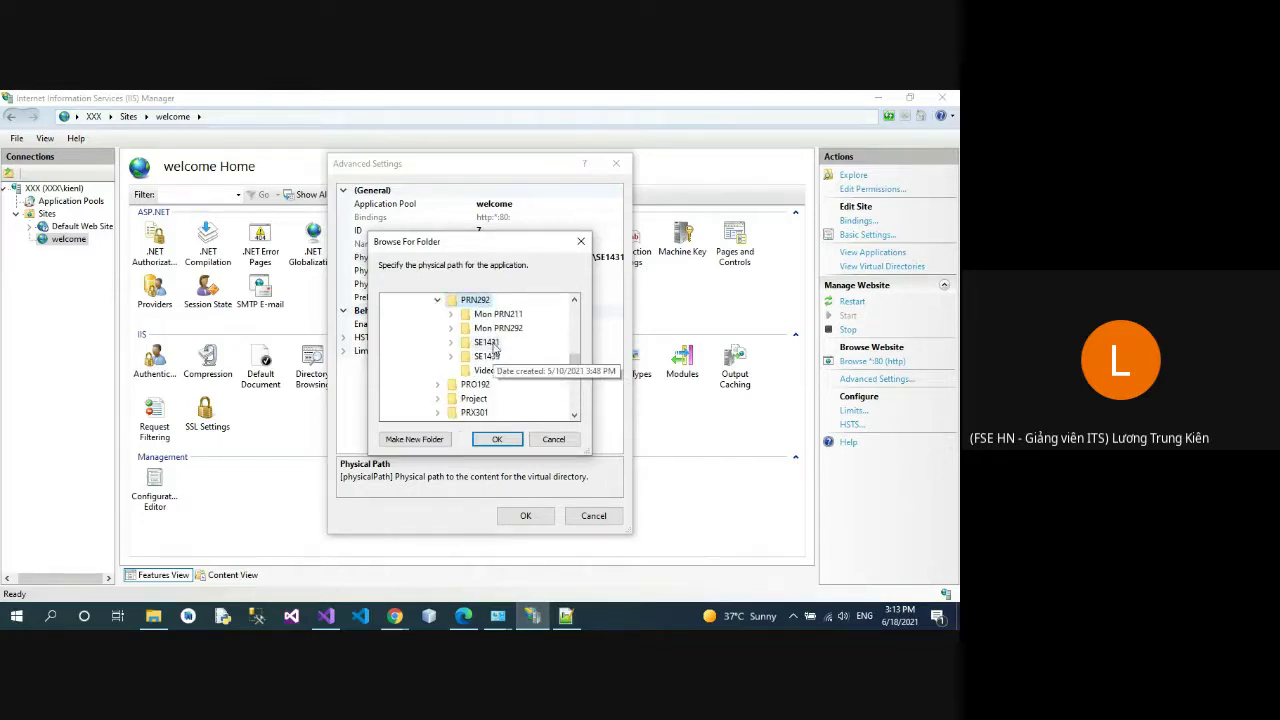
double_click(490, 356)
double_click(533, 330)
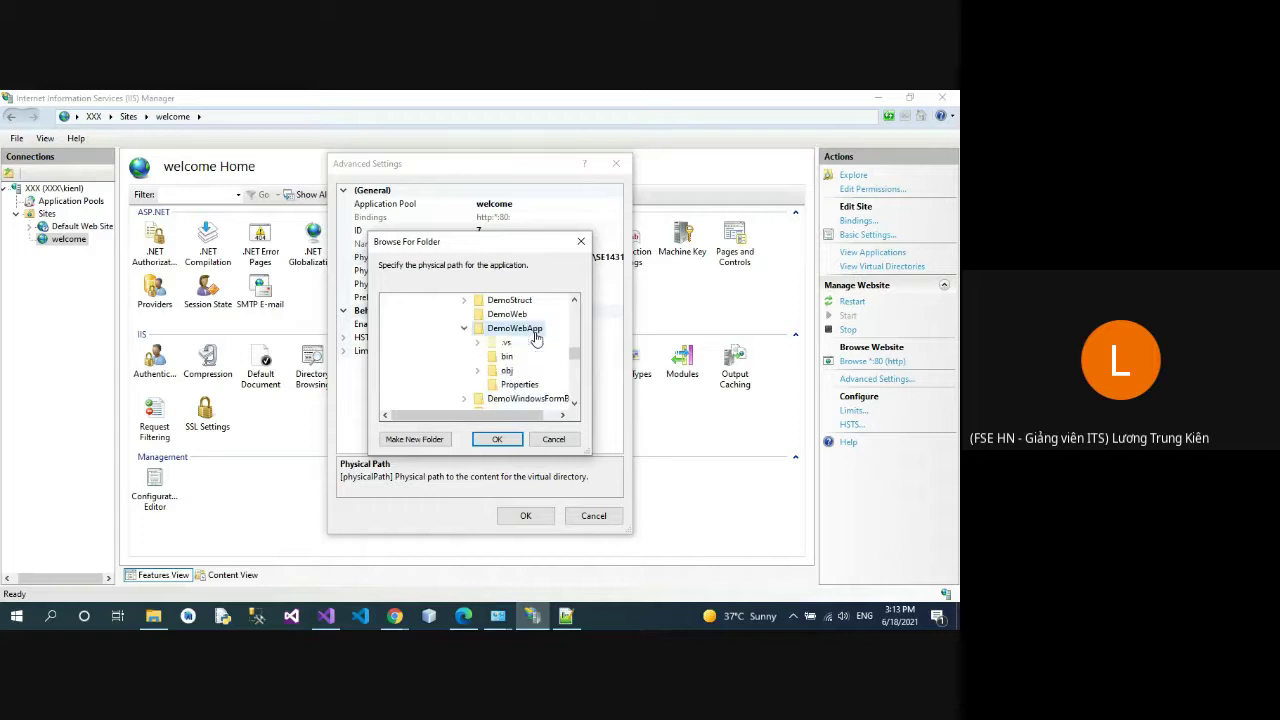
left_click(497, 440)
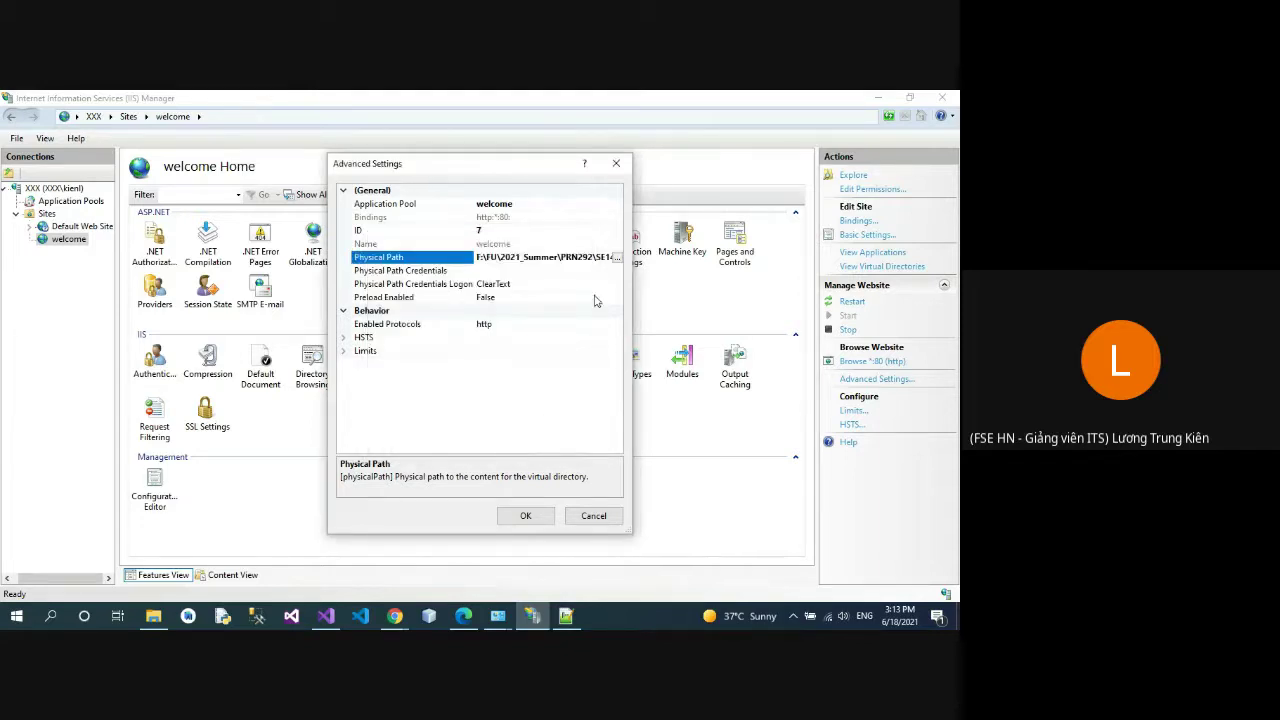
left_click(530, 516)
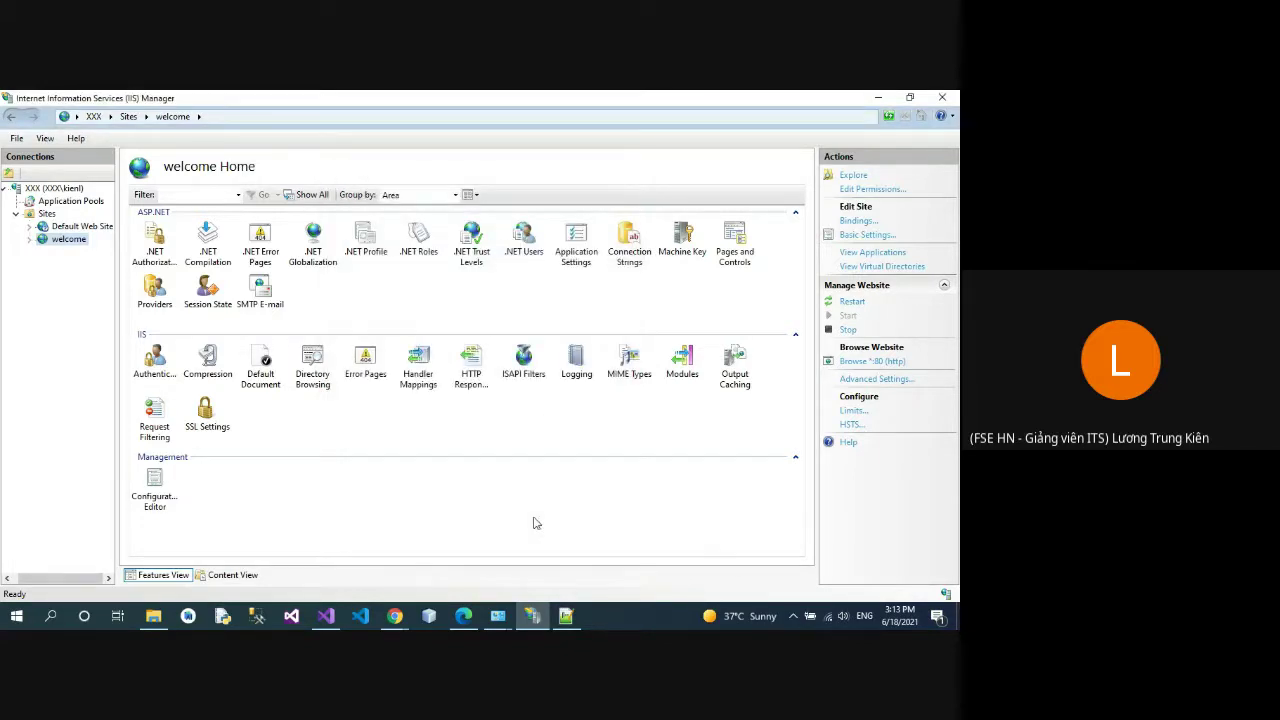
Step: Edit the welcome site's folder permissions to add Everyone with Read & execute, List folder contents and Read allowed, and apply them
right_click(50, 244)
left_click(100, 265)
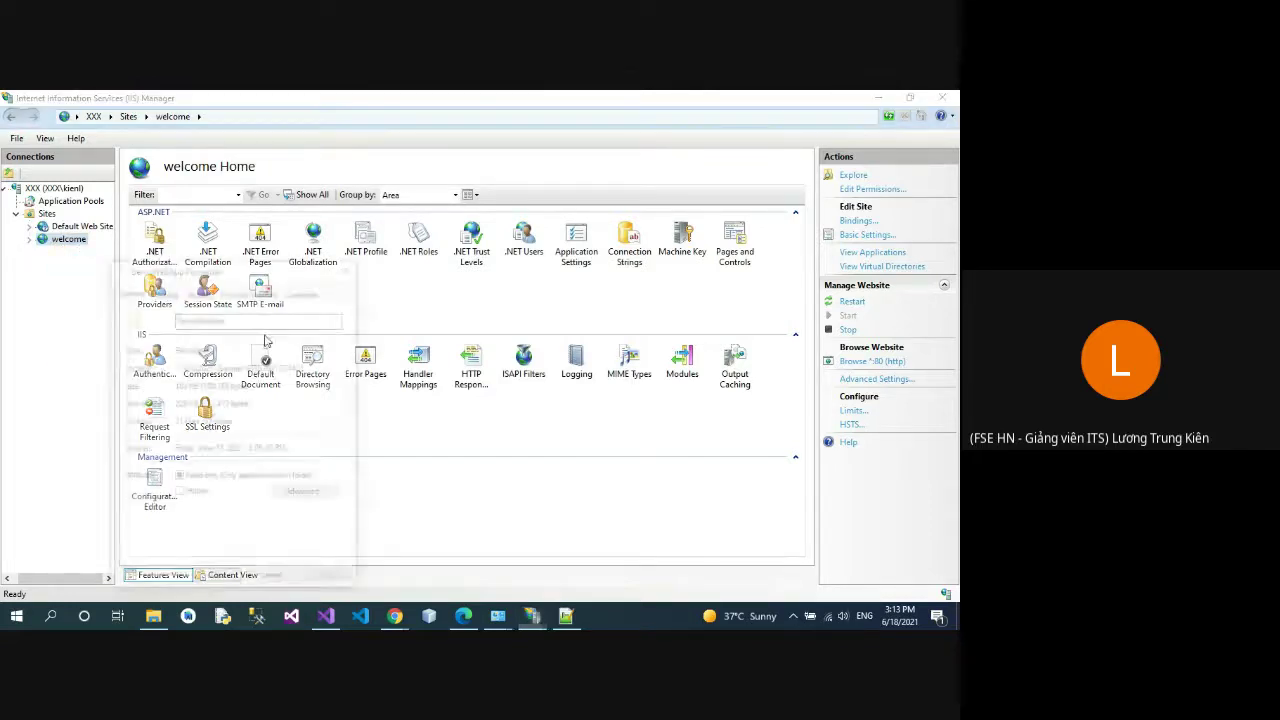
left_click(198, 290)
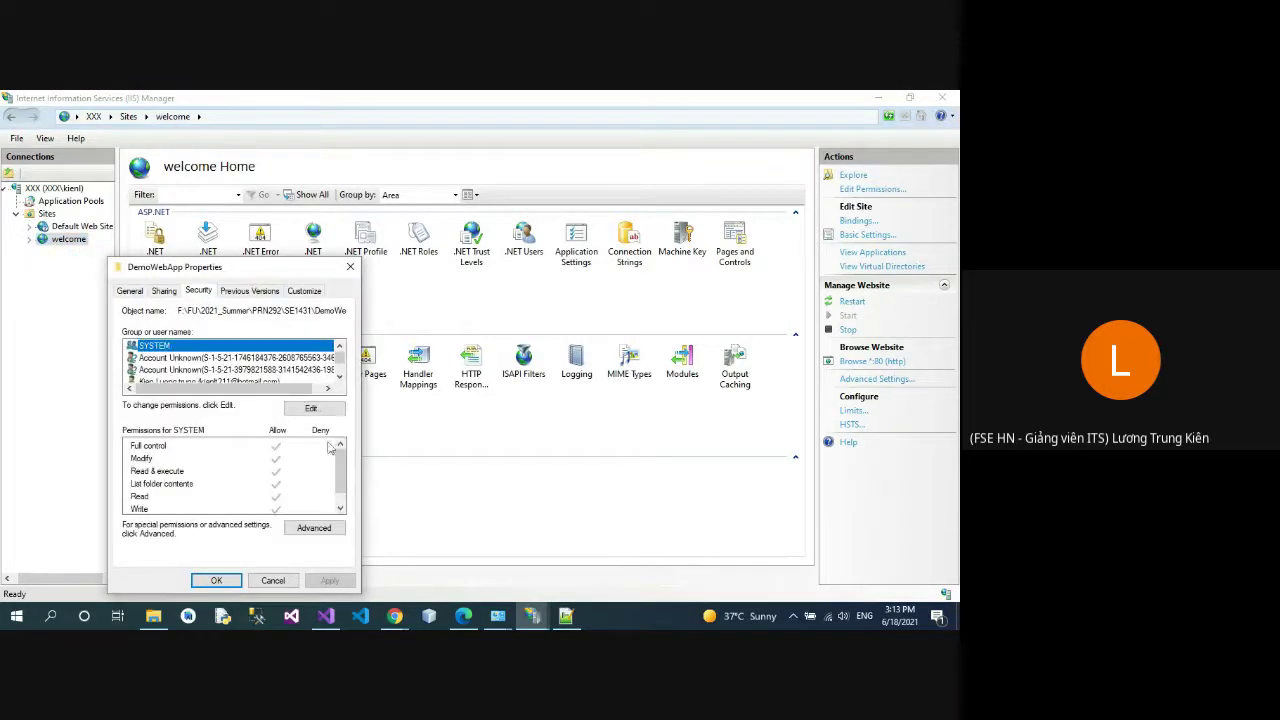
left_click(313, 409)
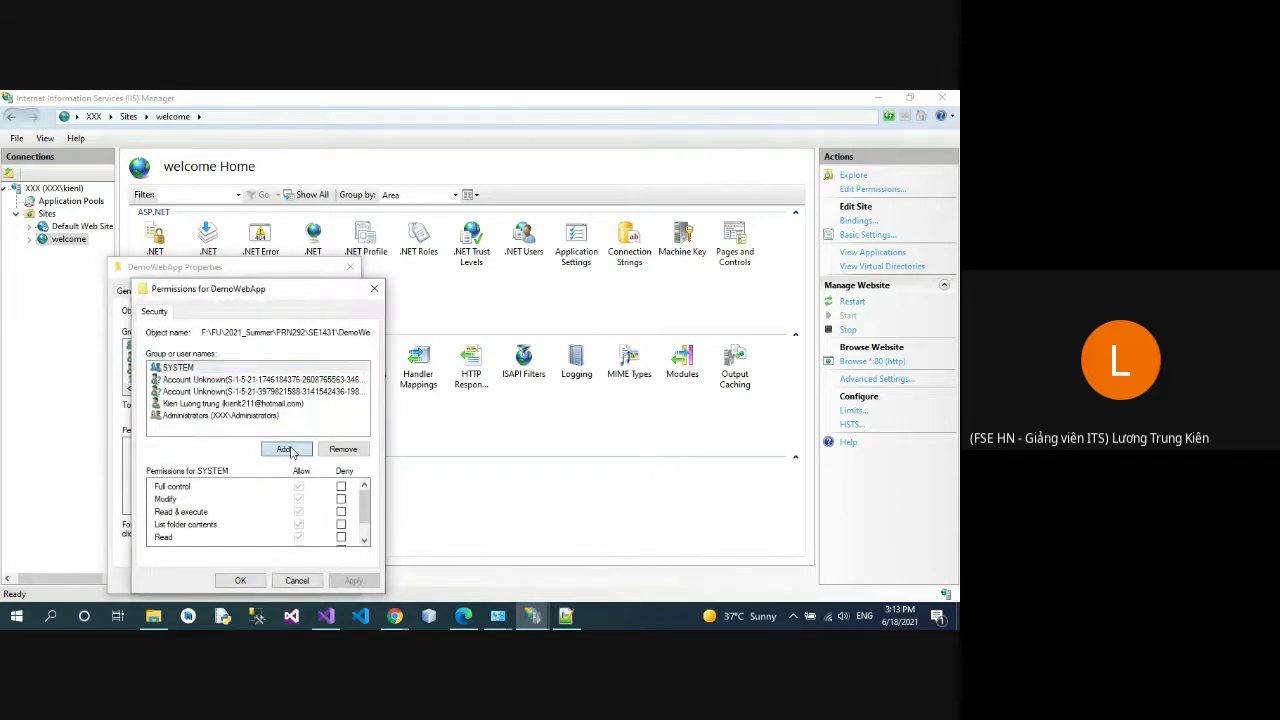
left_click(288, 450)
type("everyone")
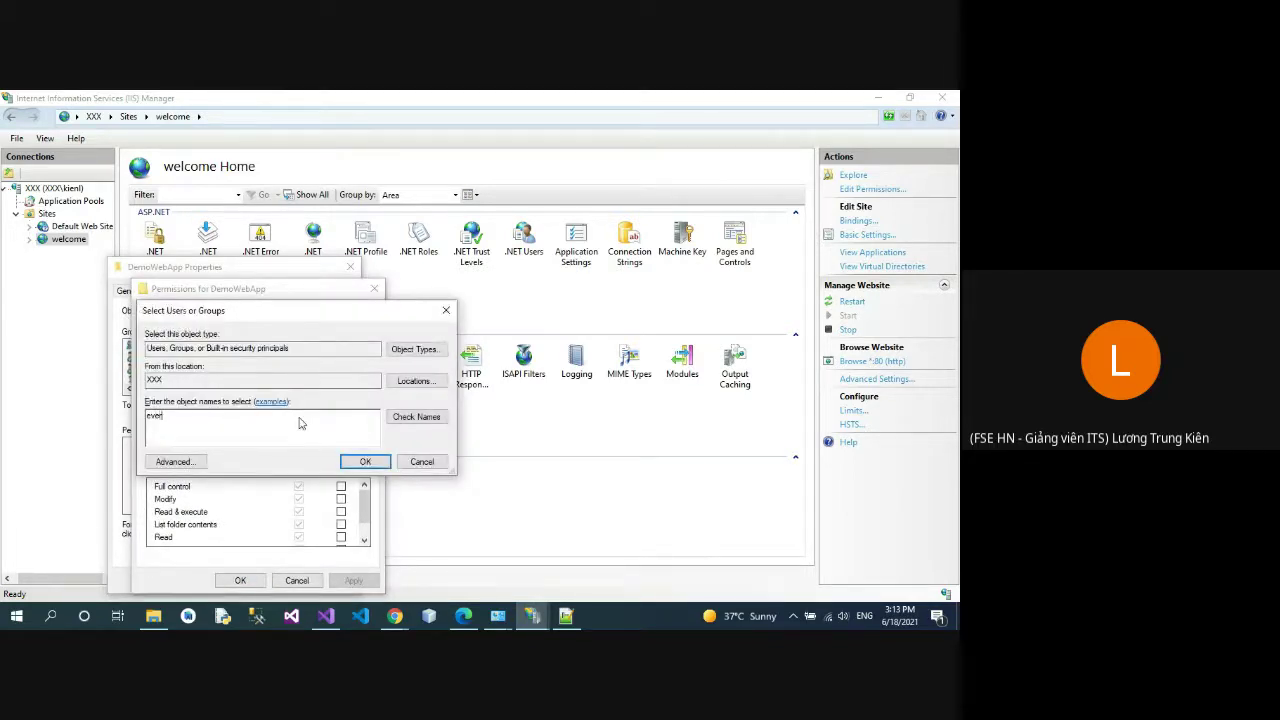
left_click(421, 416)
left_click(362, 466)
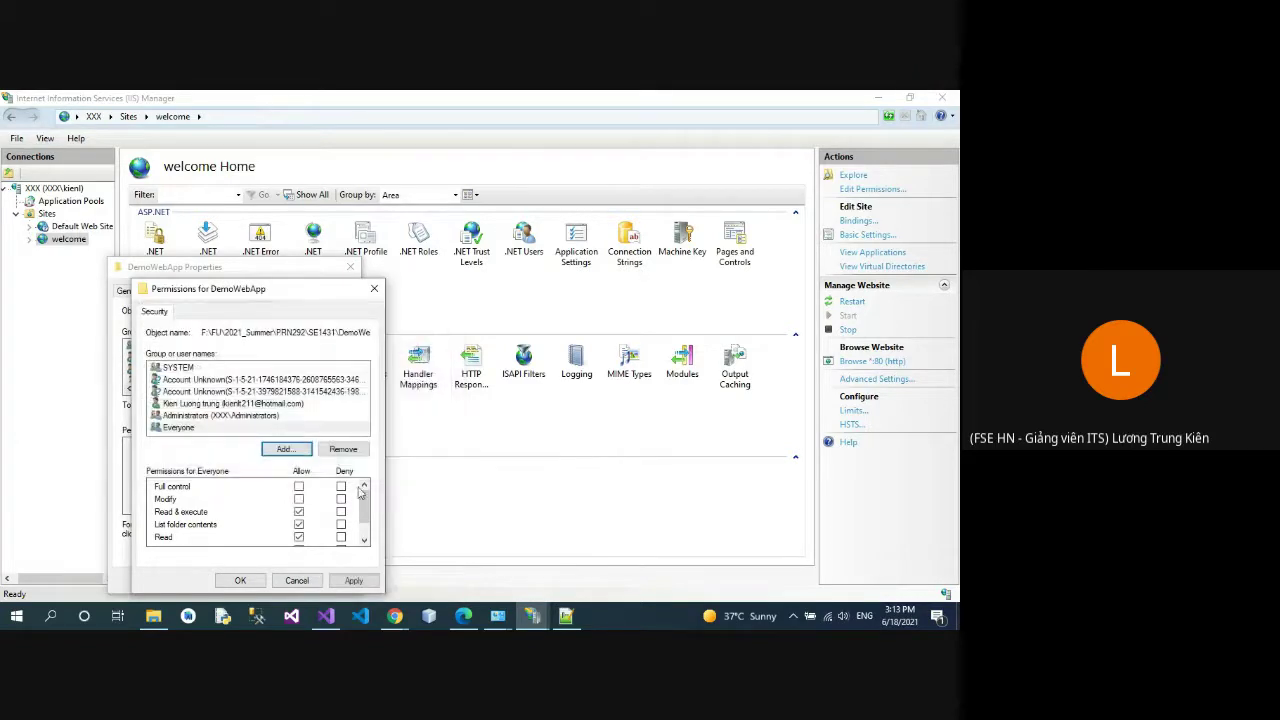
scroll(365, 507, "down", 2)
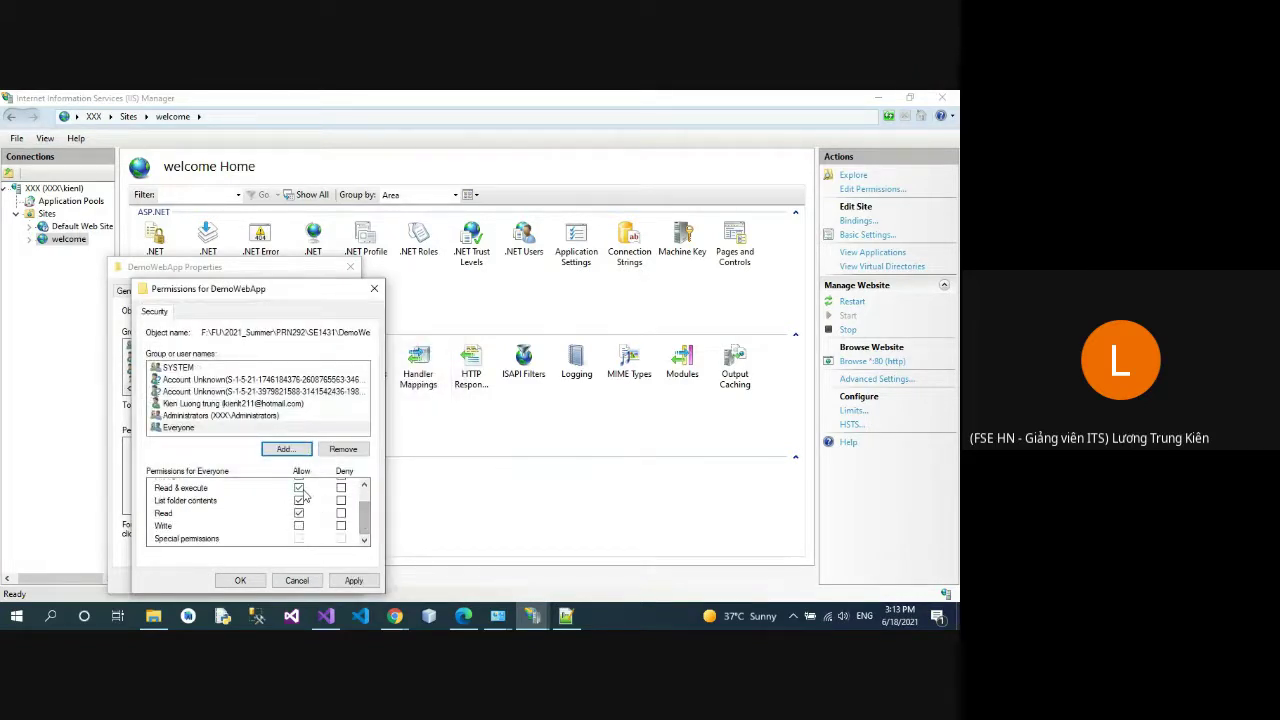
left_click(356, 586)
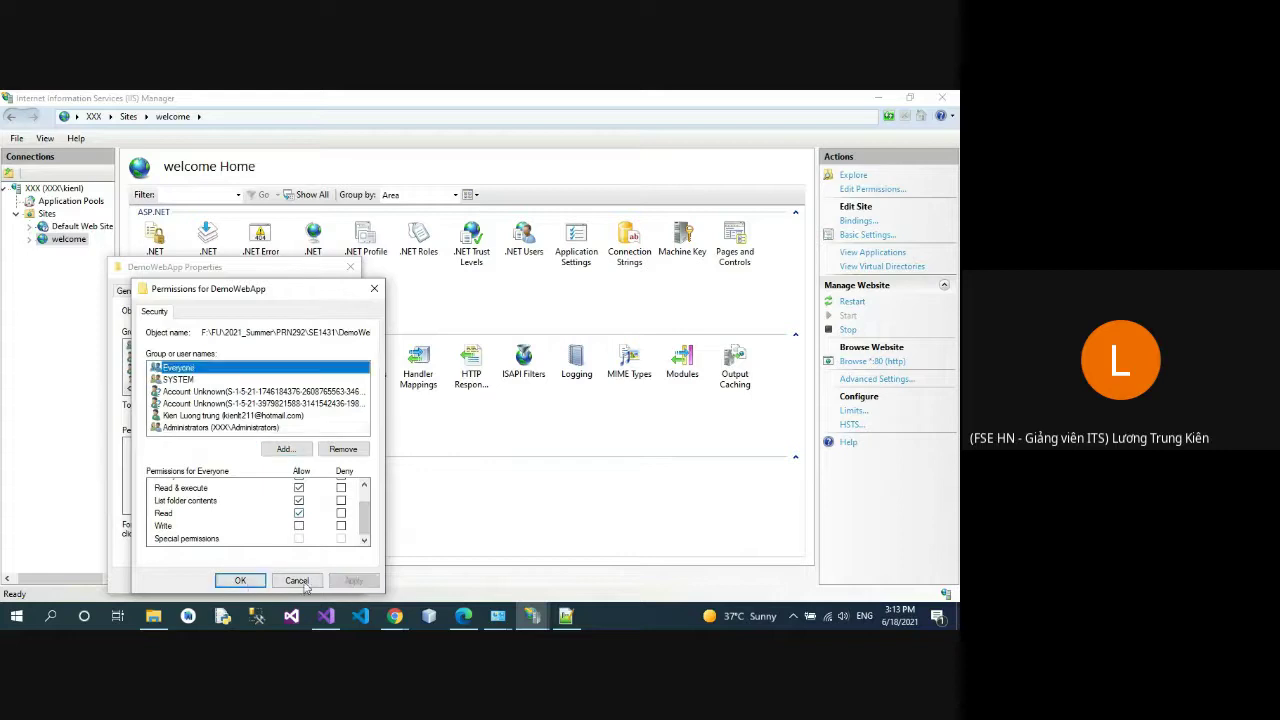
left_click(240, 580)
left_click(220, 580)
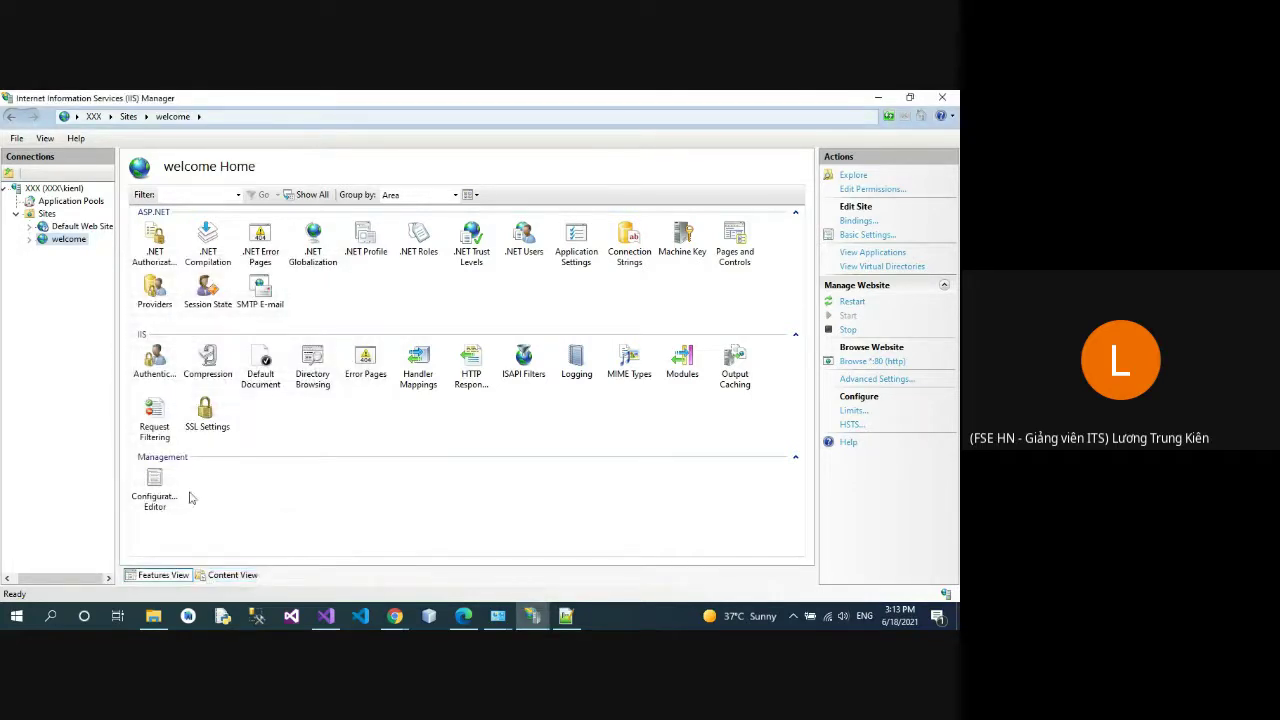
Step: Browse the welcome website from IIS Manager and bring up its localhost page in Edge
right_click(68, 241)
mouse_move(129, 345)
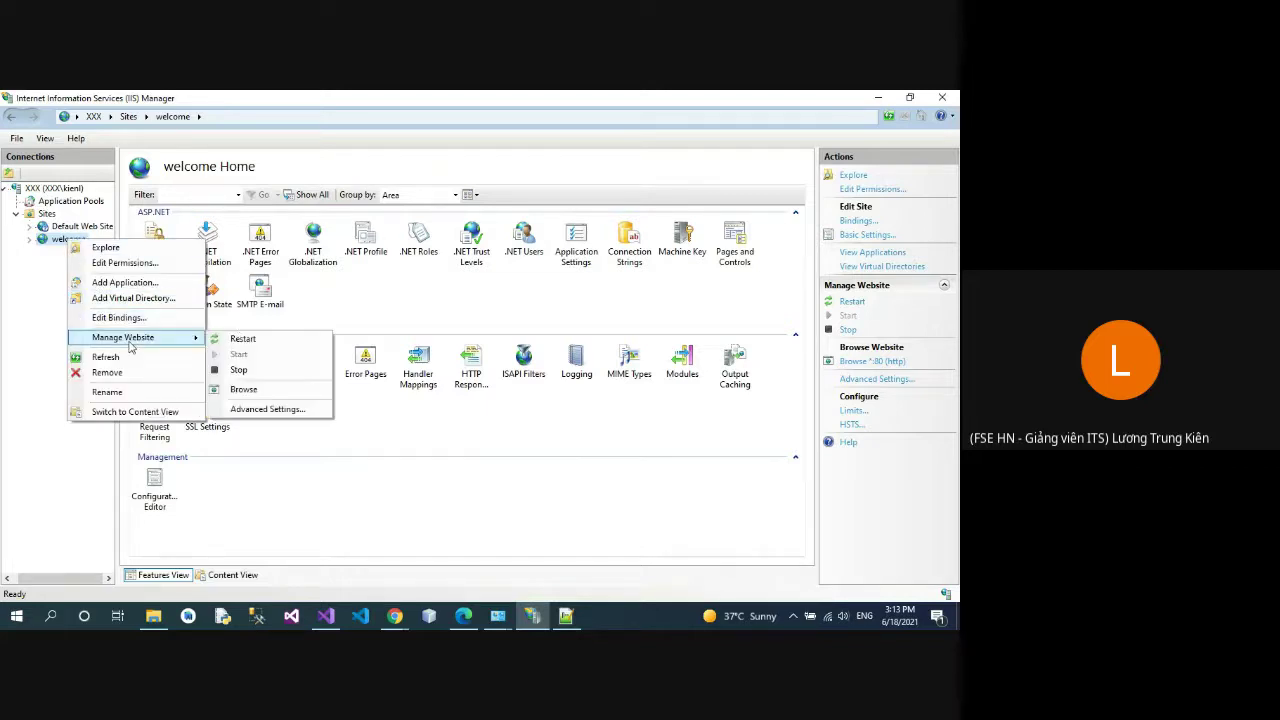
left_click(244, 389)
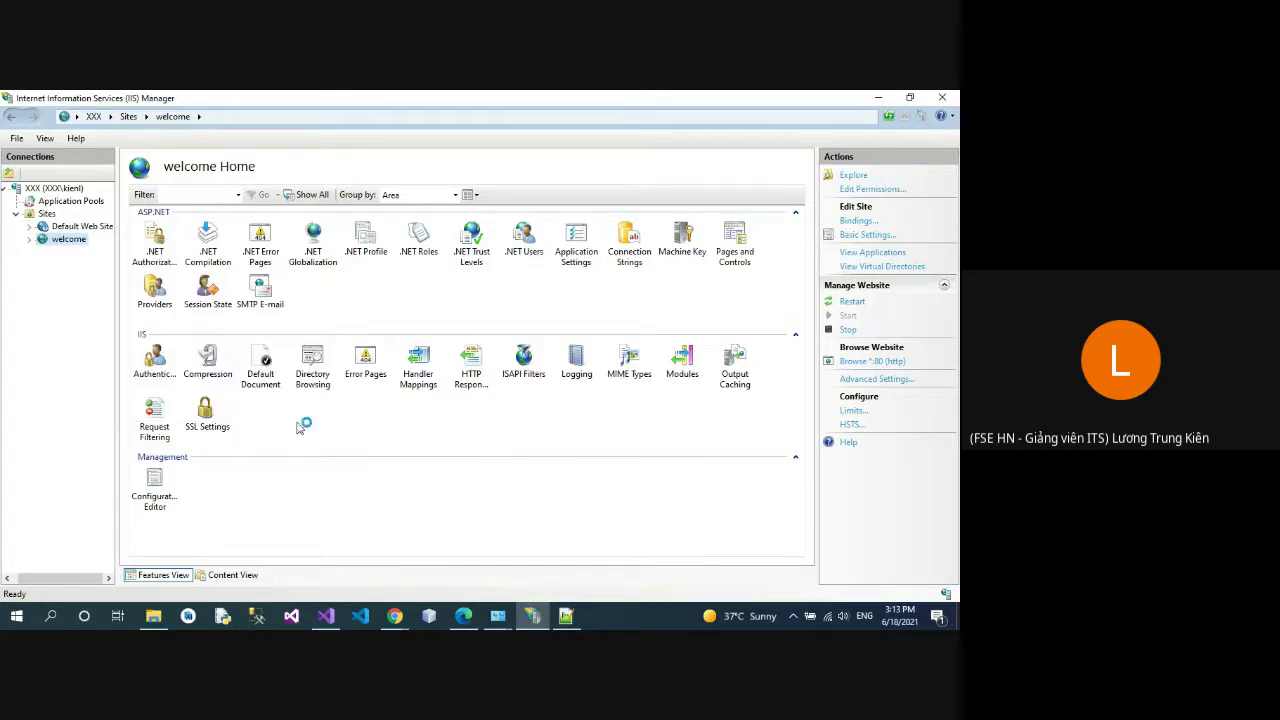
left_click(470, 618)
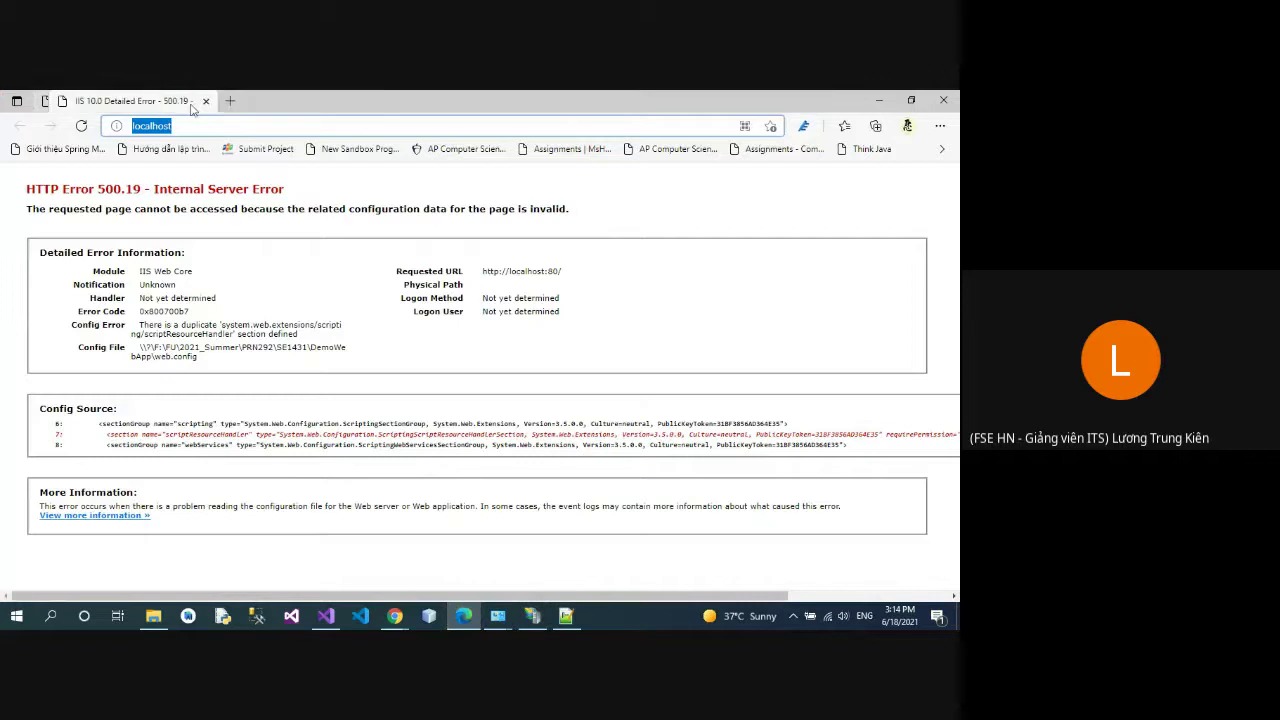
Step: Load localhost/Default.aspx in the browser
left_click(215, 126)
type("/")
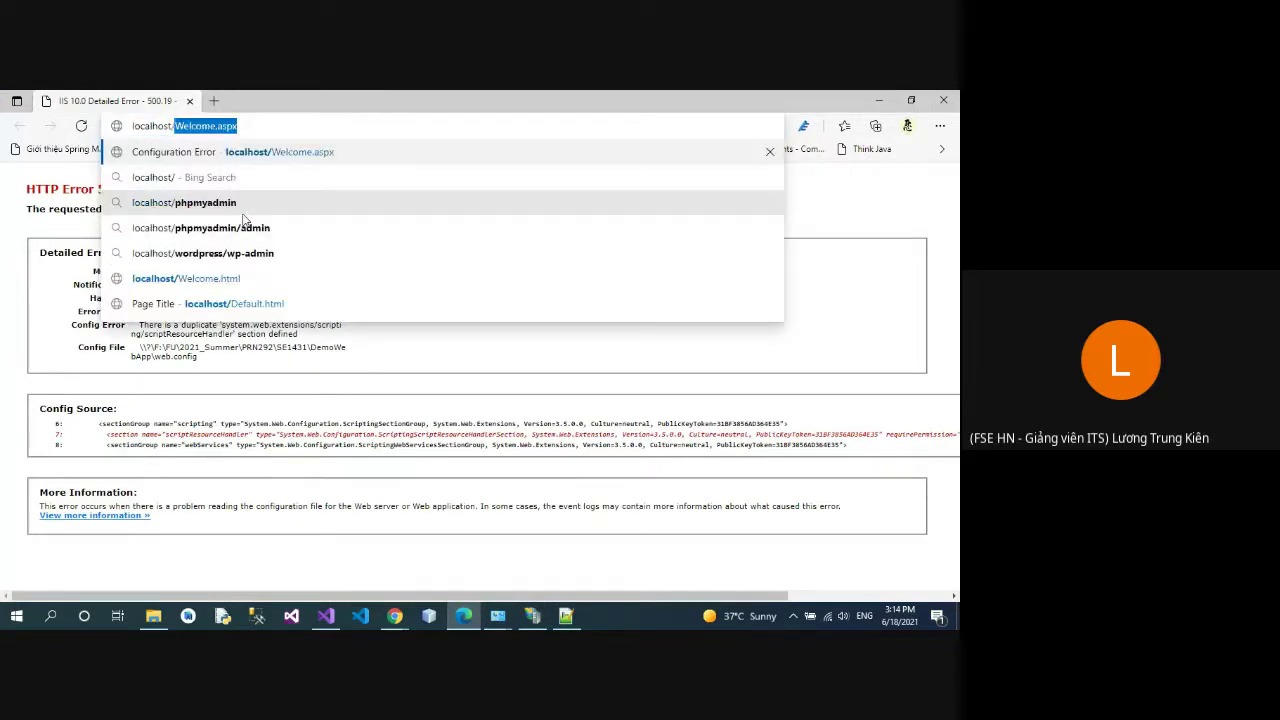
type("Default")
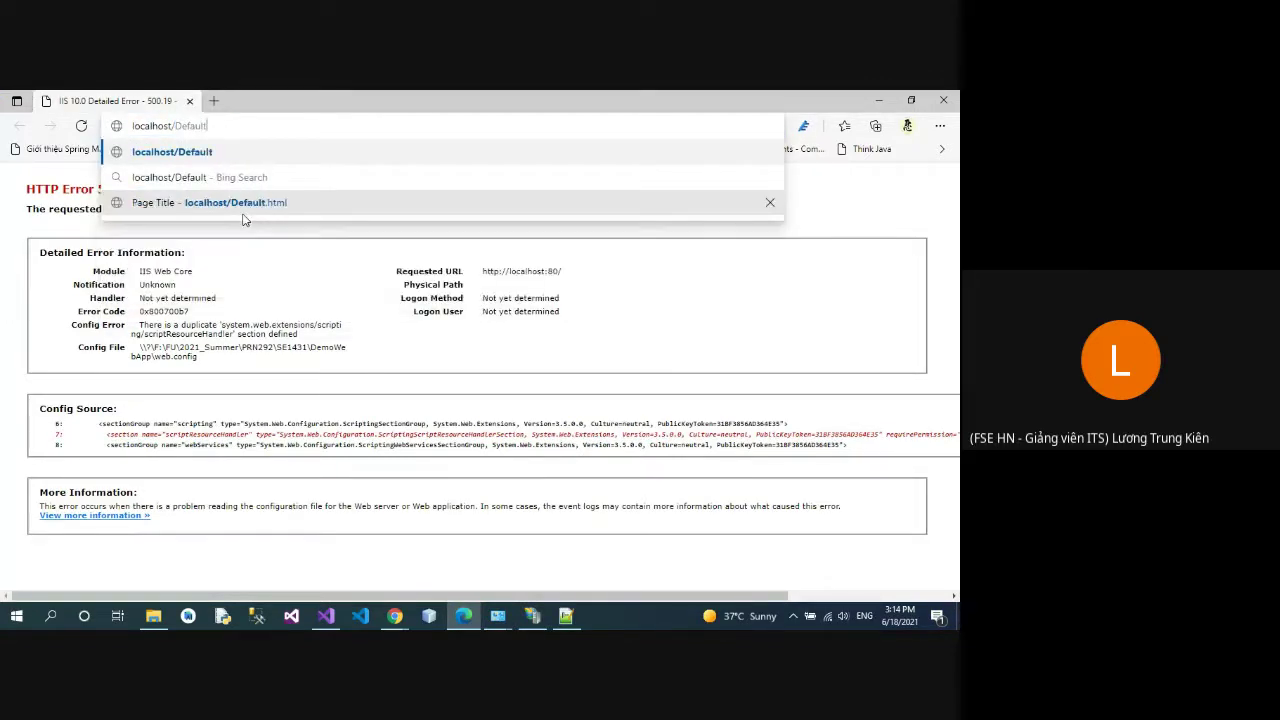
type(".aspx")
key("Return")
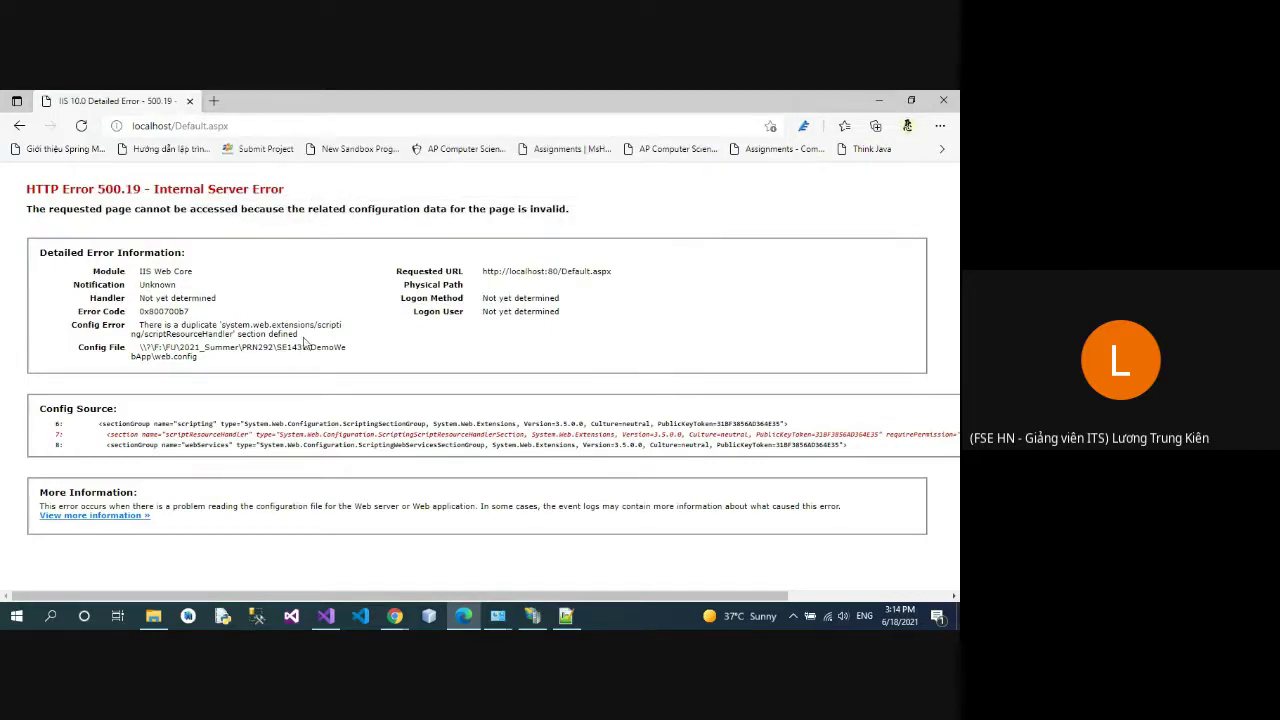
Step: Switch to IIS Manager and restart the welcome website
mouse_move(505, 618)
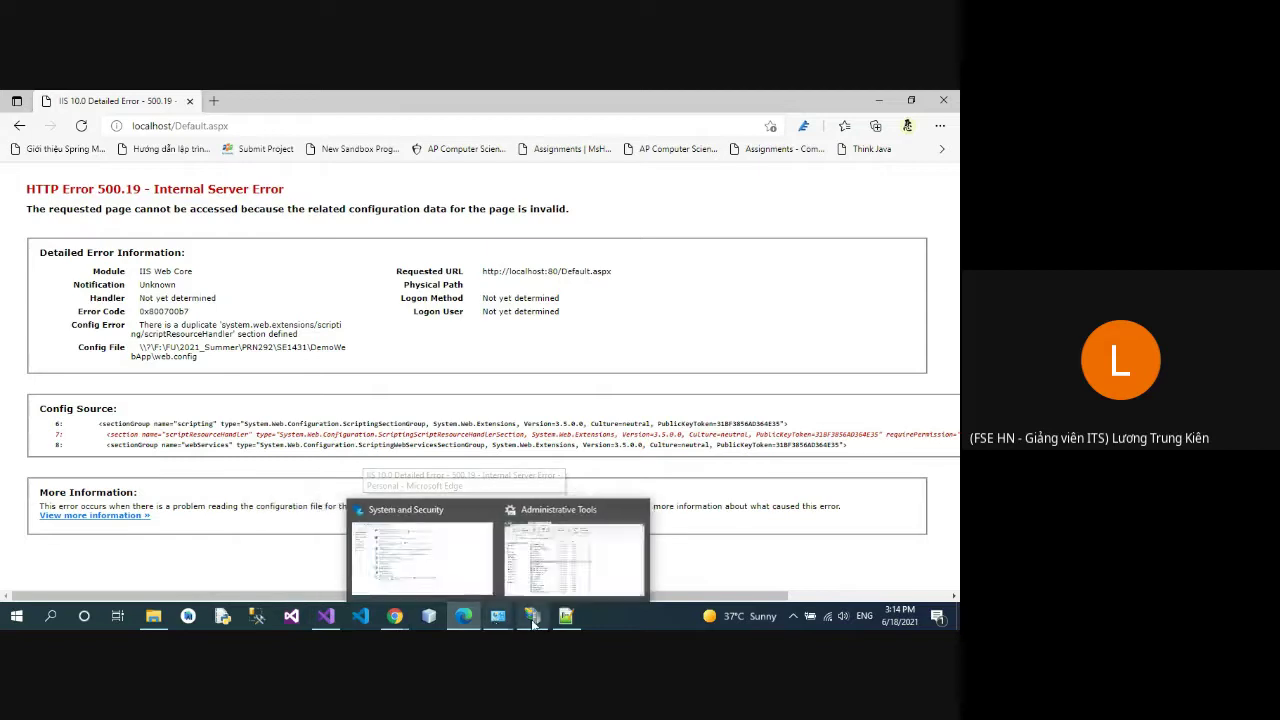
left_click(533, 621)
right_click(76, 240)
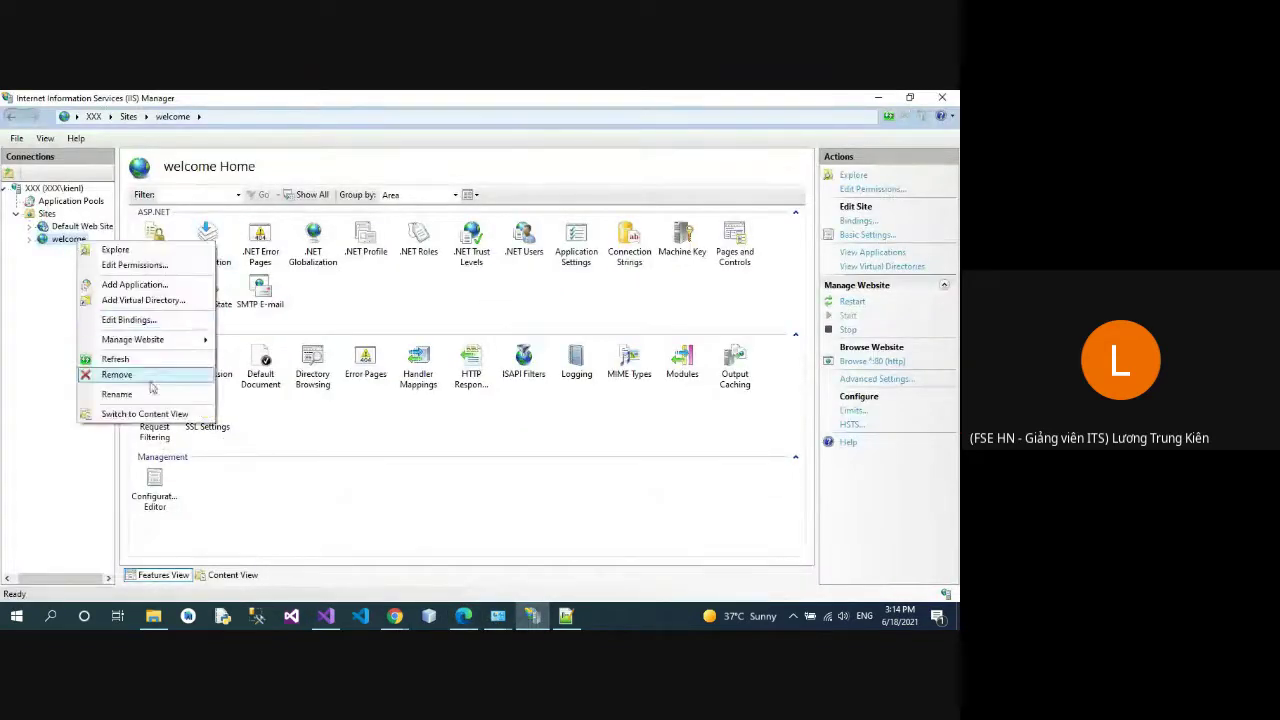
mouse_move(175, 343)
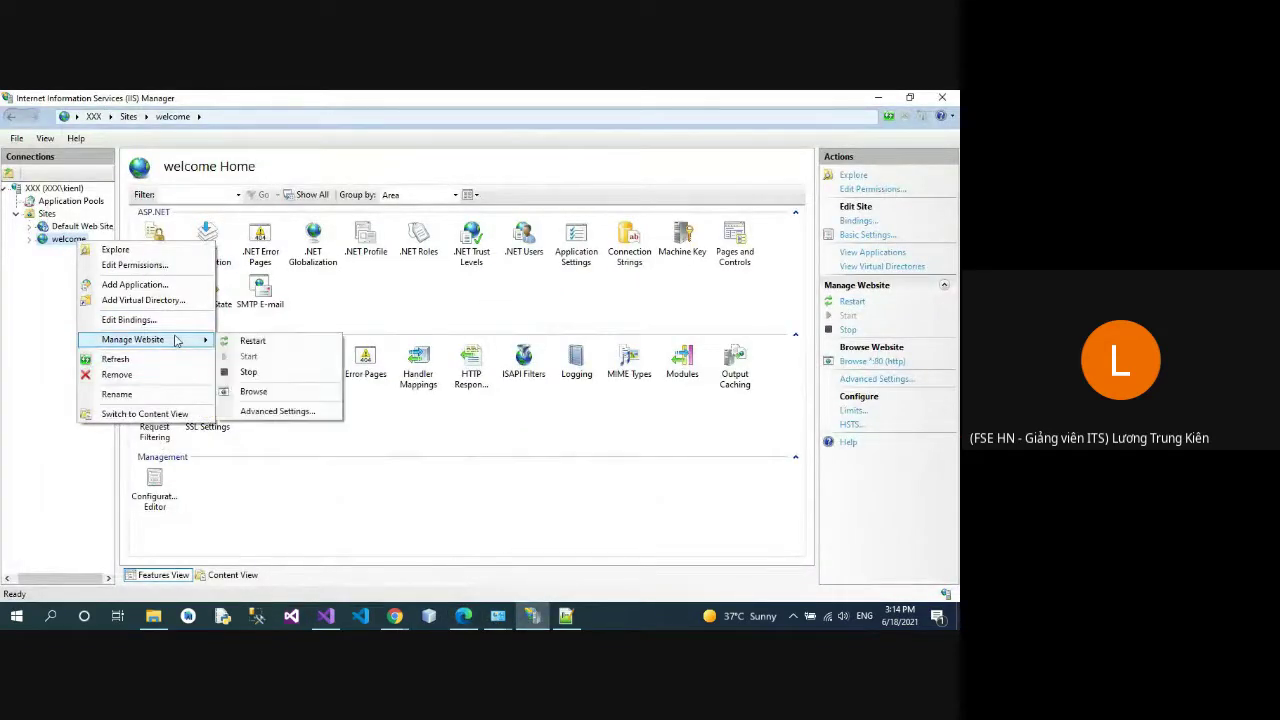
left_click(300, 371)
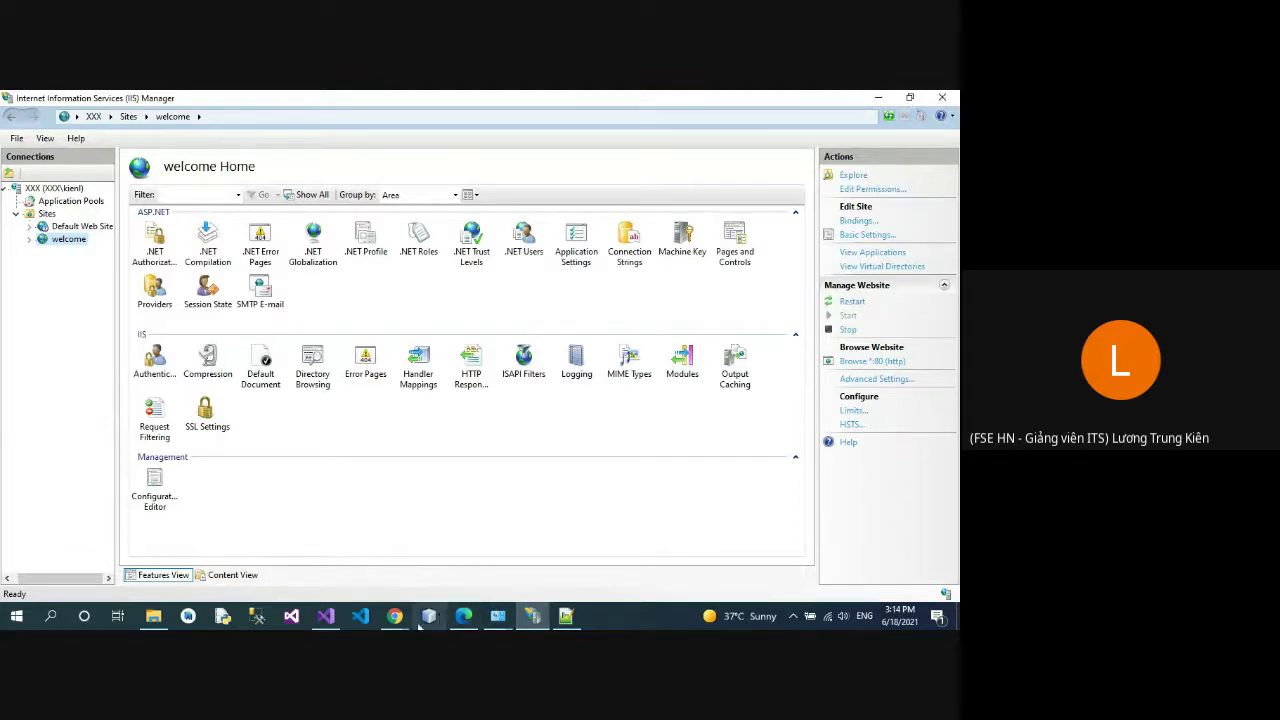
Step: Reload localhost/Default.aspx in Edge and return to IIS Manager
left_click(464, 617)
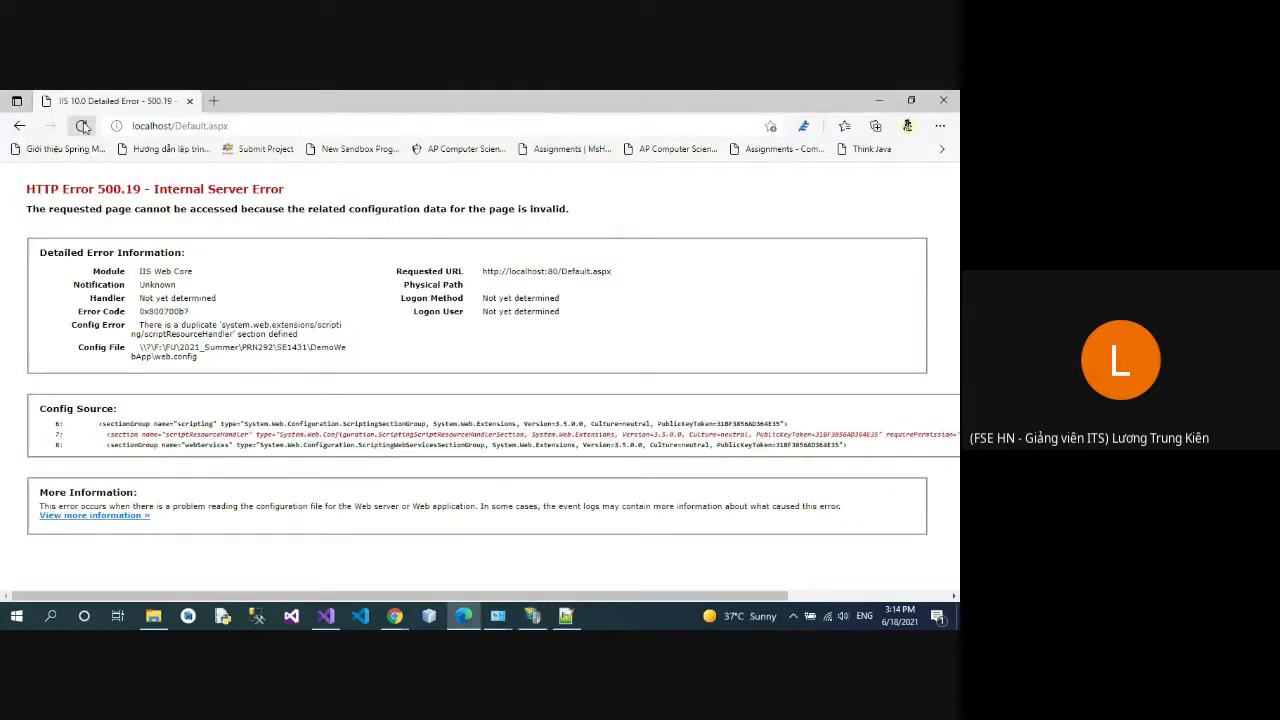
left_click(82, 126)
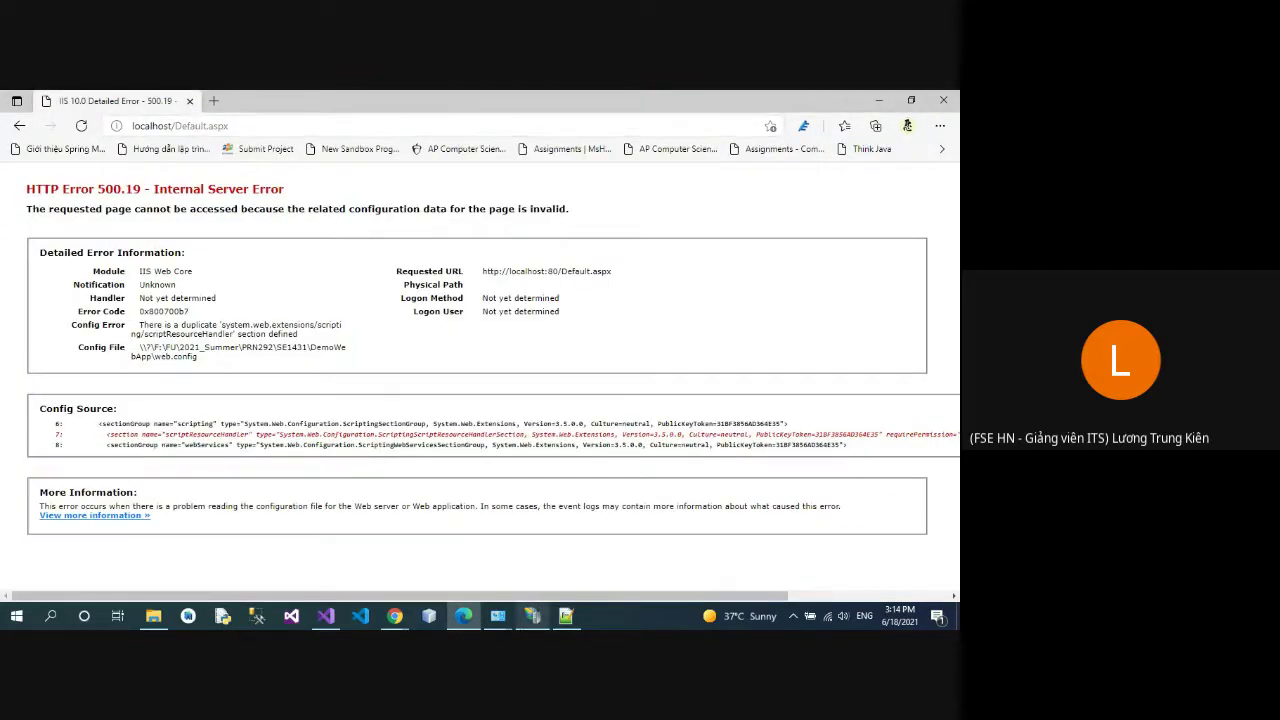
left_click(535, 620)
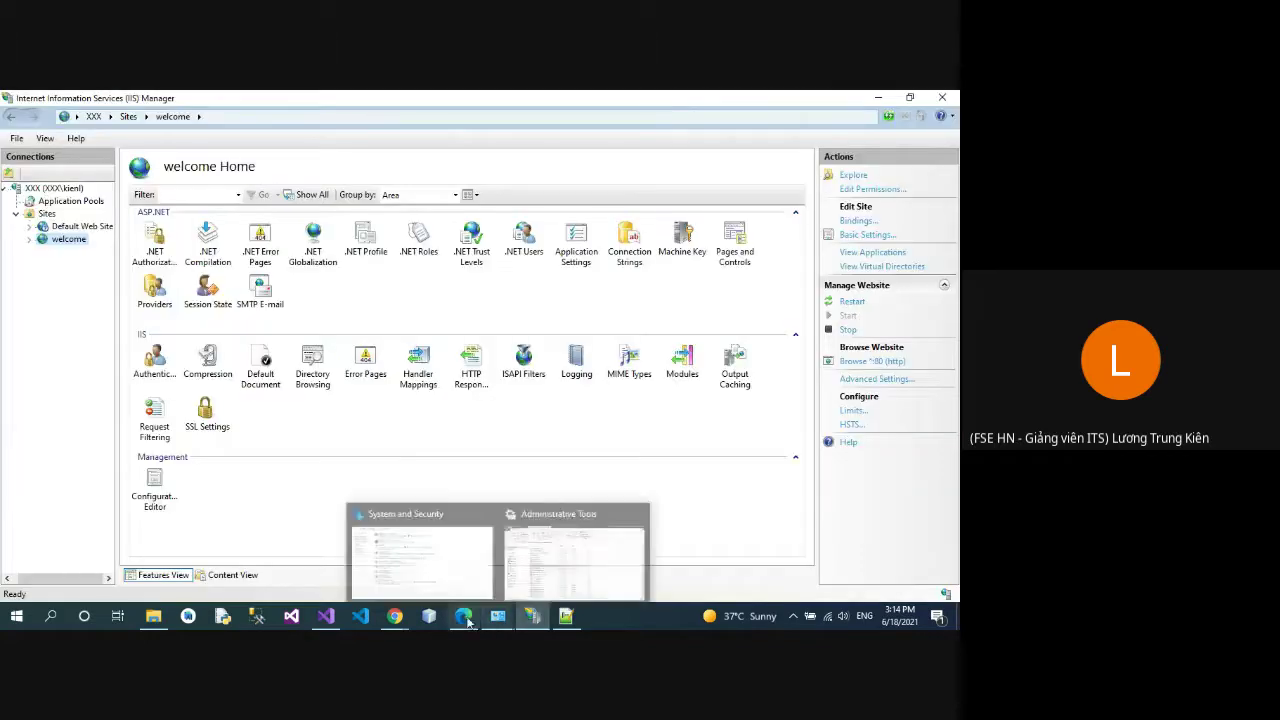
Step: Check the full physical path in the welcome website's advanced settings in IIS Manager
mouse_move(398, 618)
left_click(334, 618)
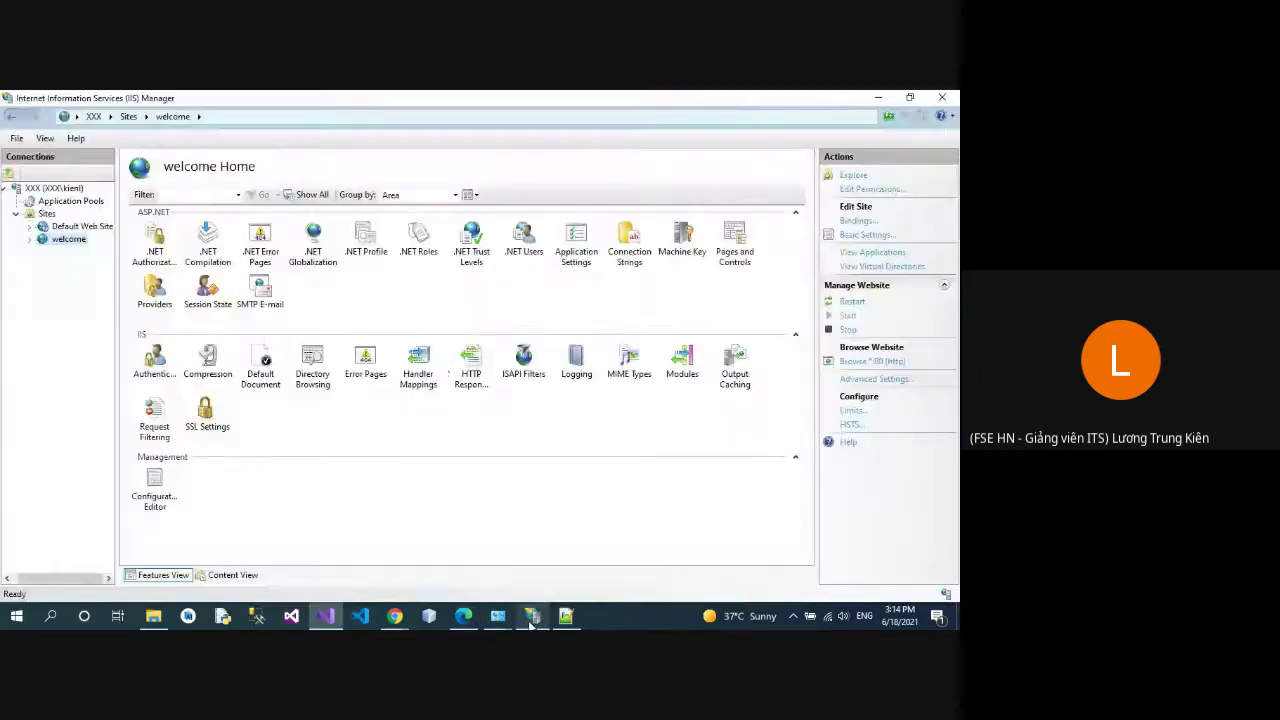
left_click(532, 616)
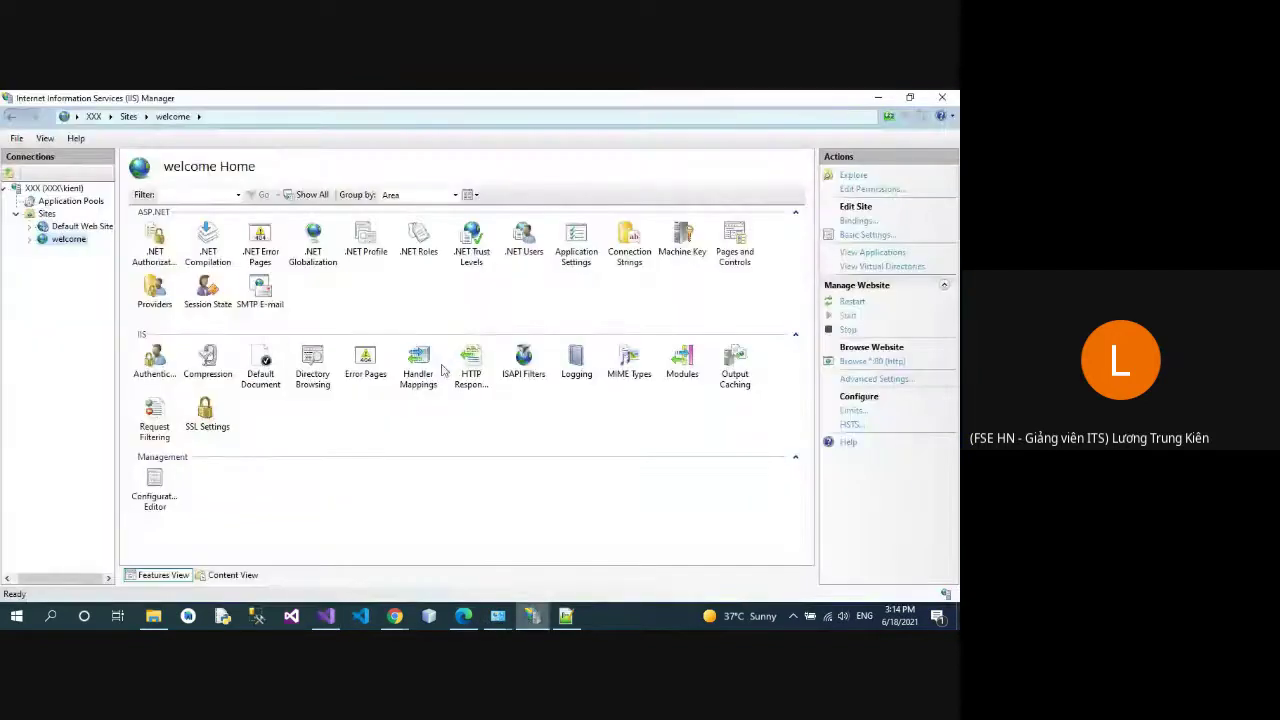
right_click(67, 239)
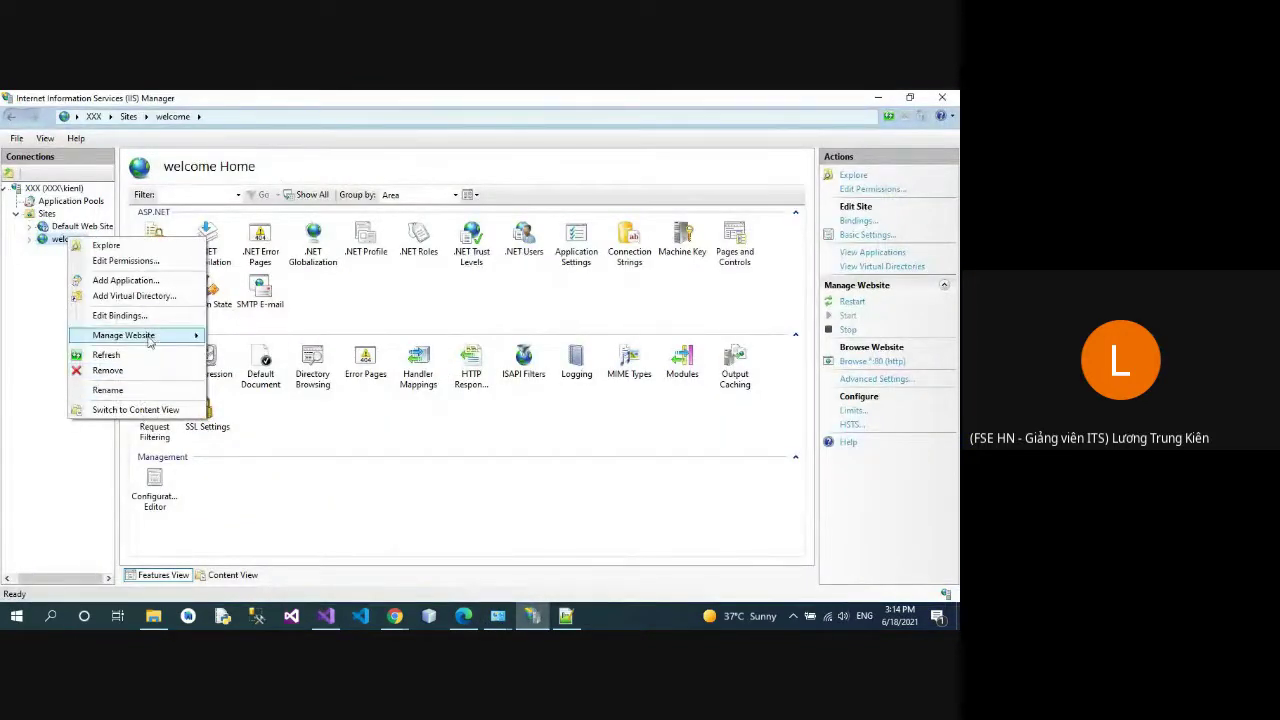
mouse_move(150, 338)
left_click(284, 408)
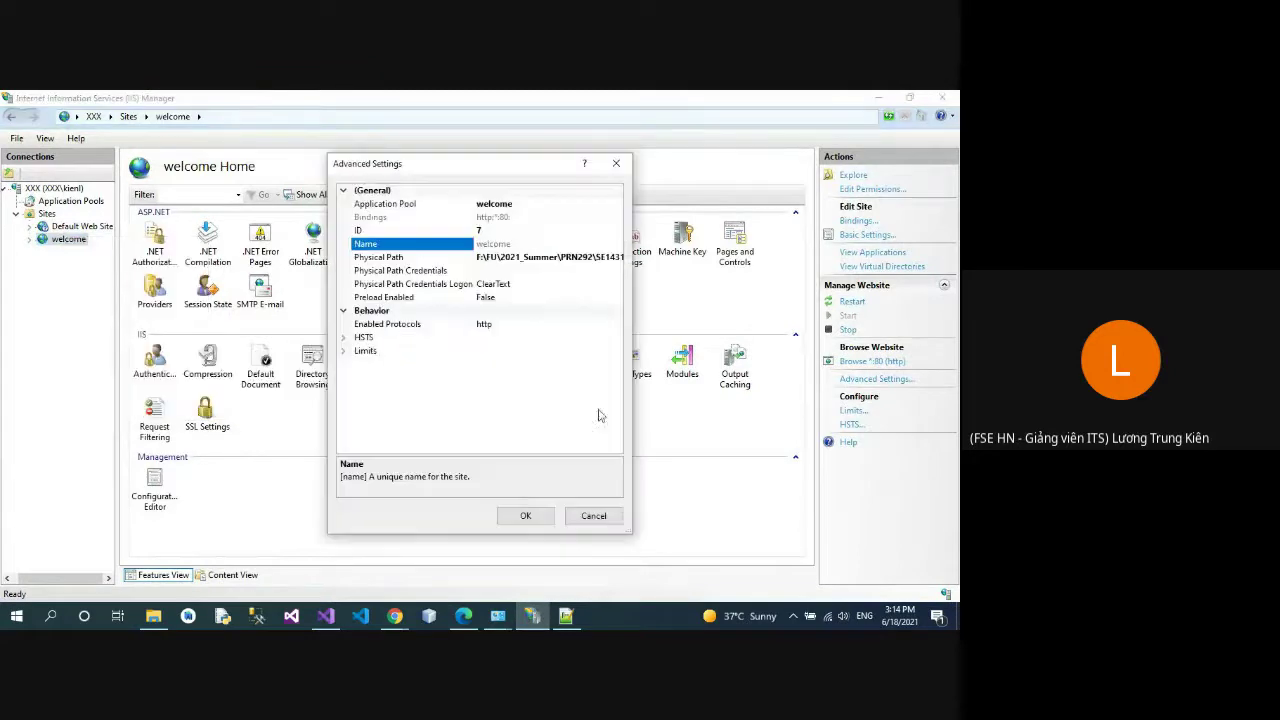
left_click(594, 258)
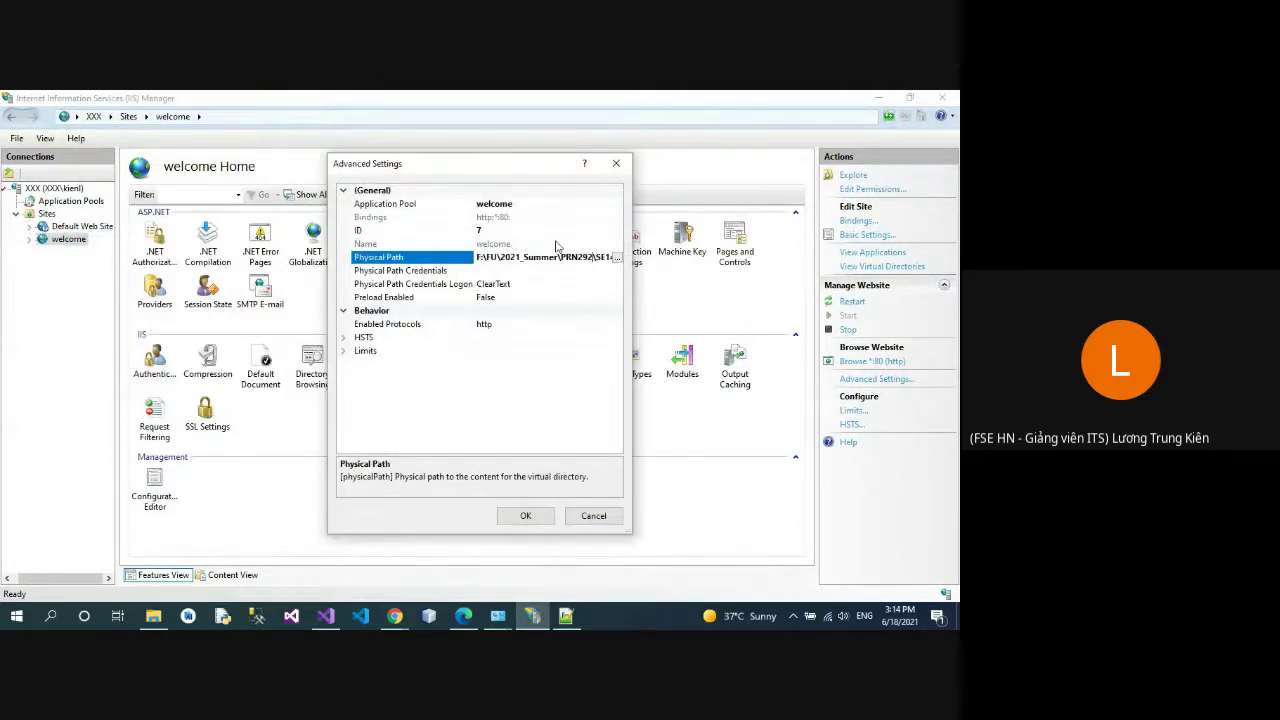
key("End")
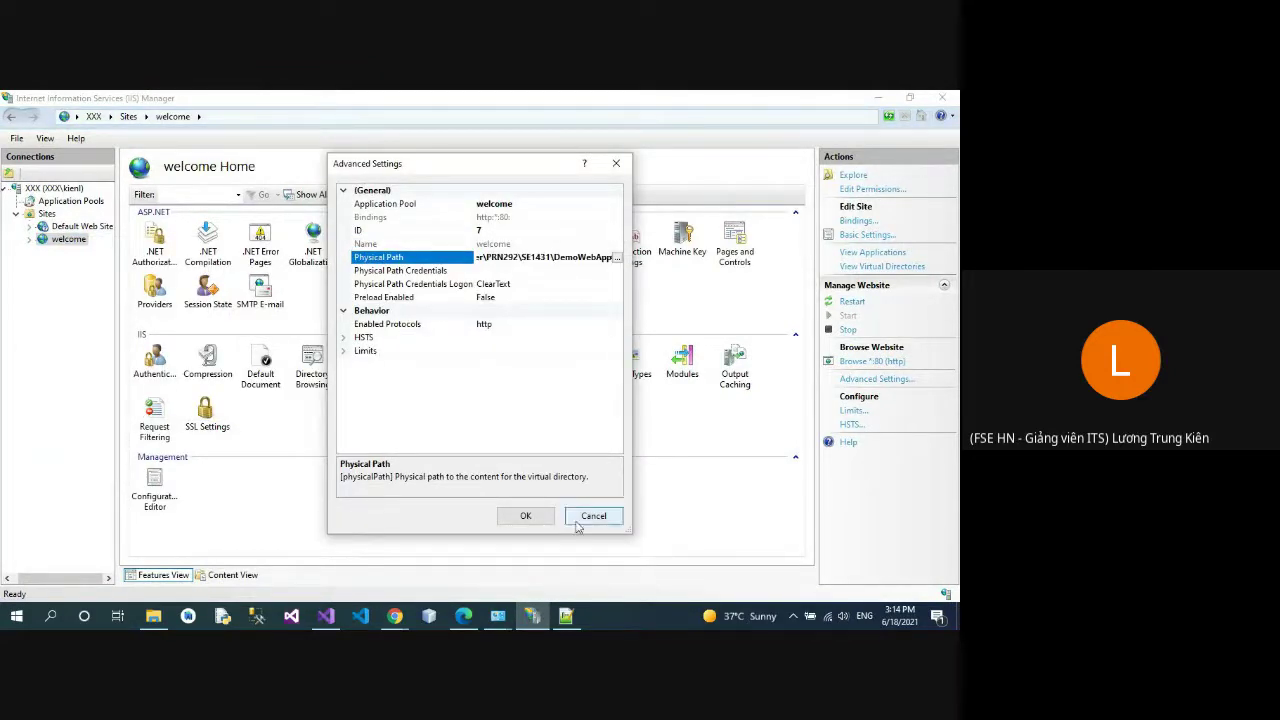
left_click(525, 515)
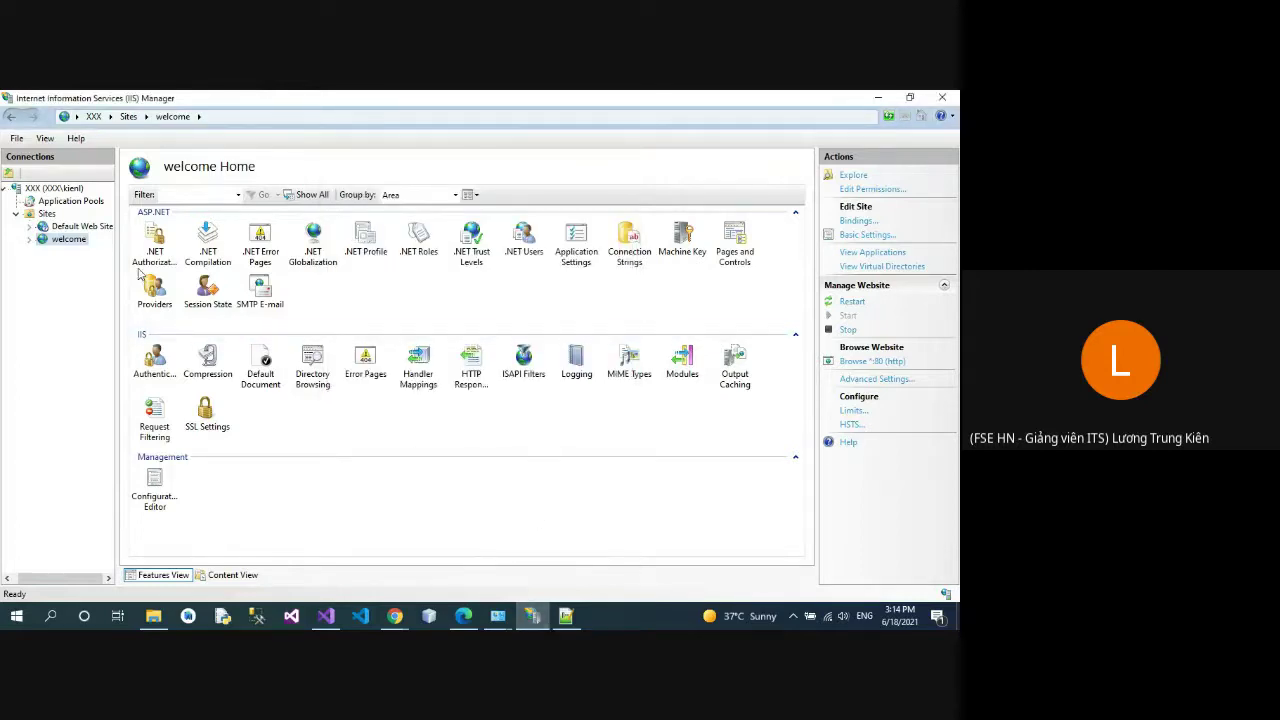
Step: Review the security permissions granted to Everyone on the welcome website's DemoWebApp folder
right_click(67, 241)
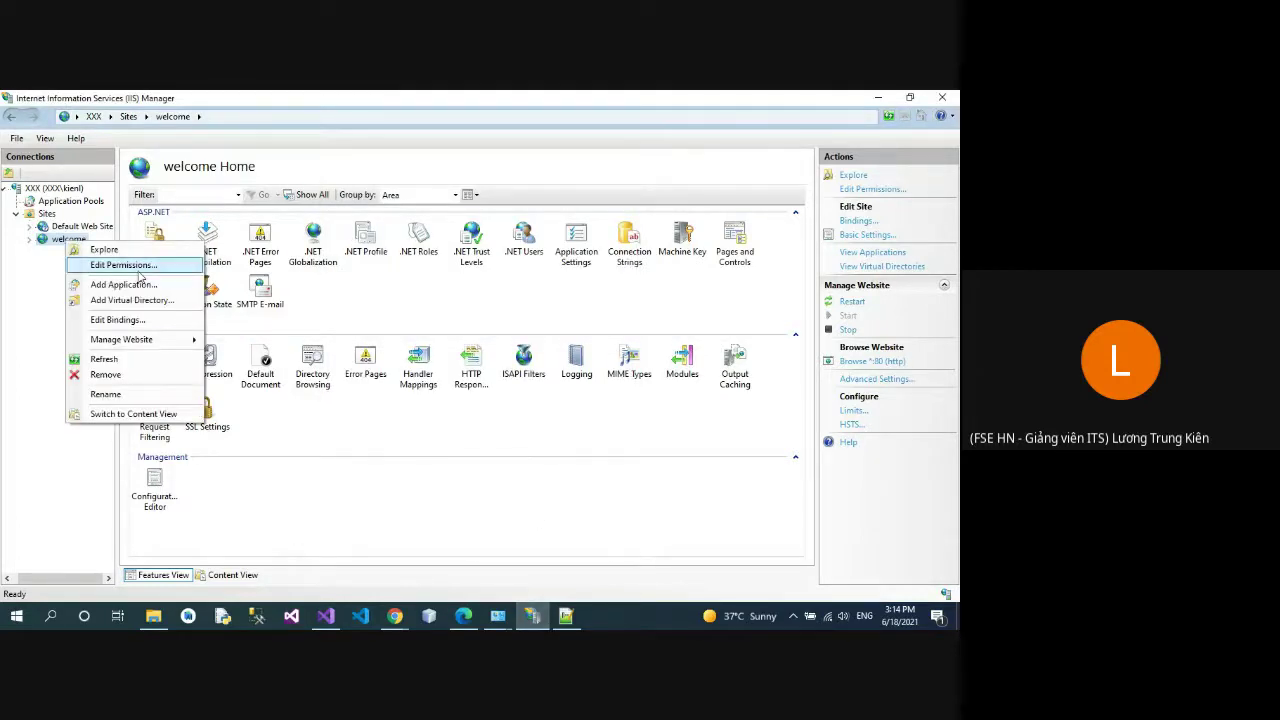
left_click(123, 265)
left_click(245, 291)
left_click_drag(250, 267, 398, 190)
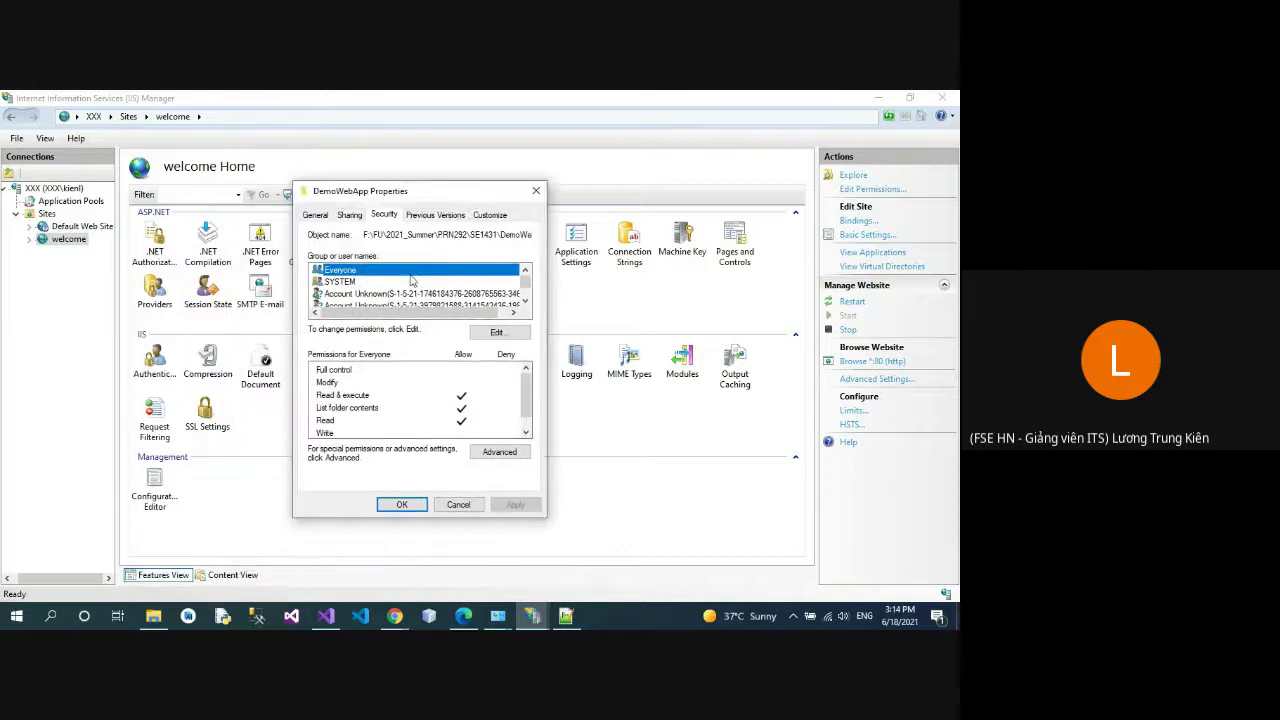
left_click(362, 408)
left_click(344, 421)
left_click(401, 504)
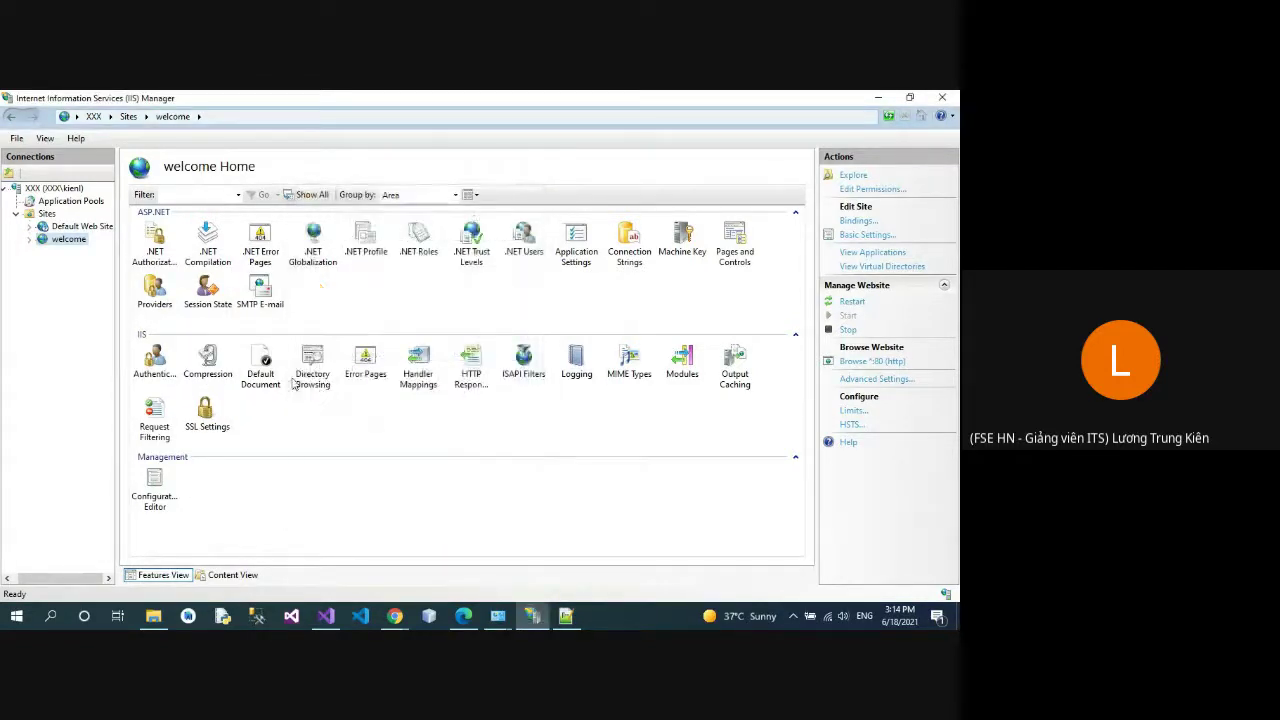
Step: Stop the welcome website and start it again
right_click(62, 243)
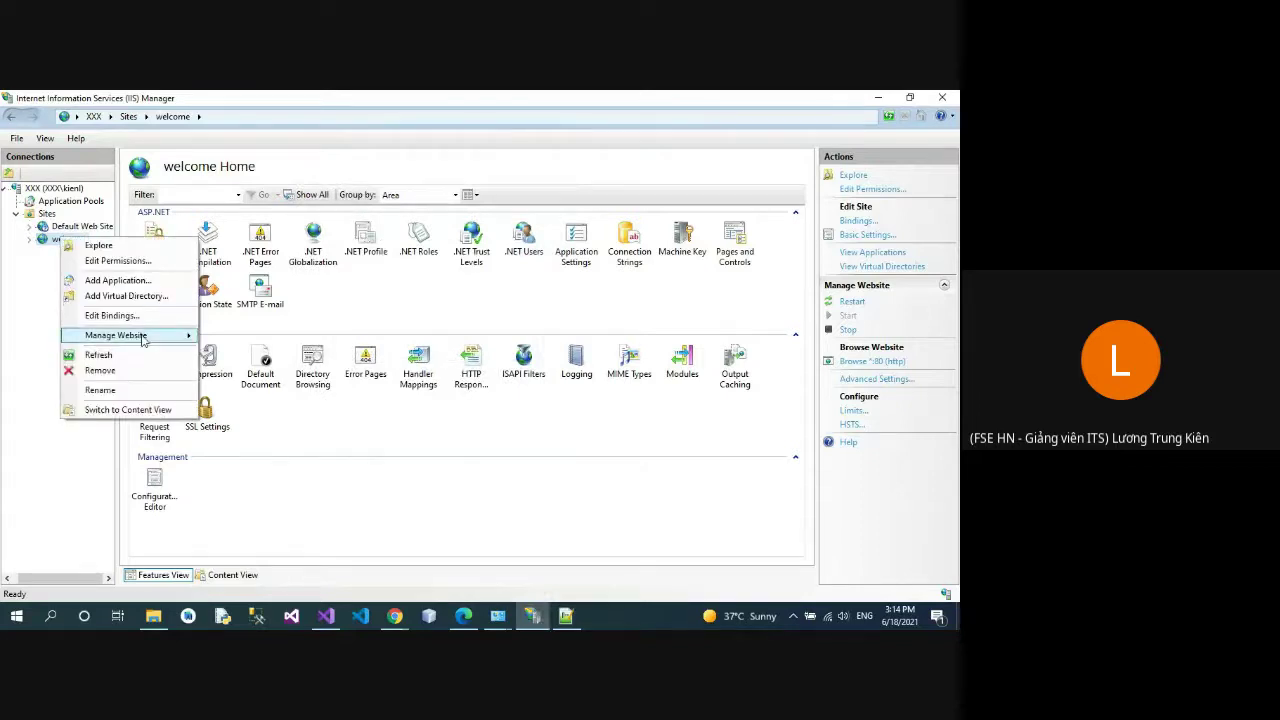
mouse_move(150, 335)
left_click(231, 368)
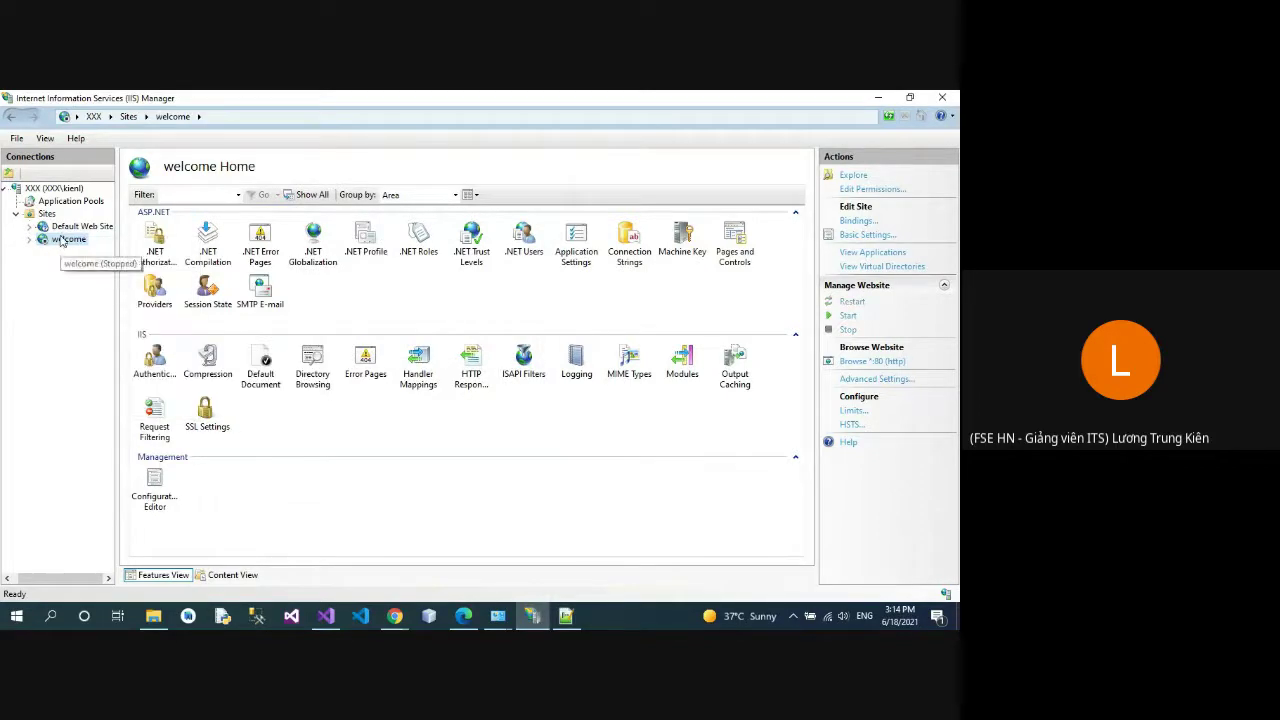
right_click(58, 240)
mouse_move(146, 335)
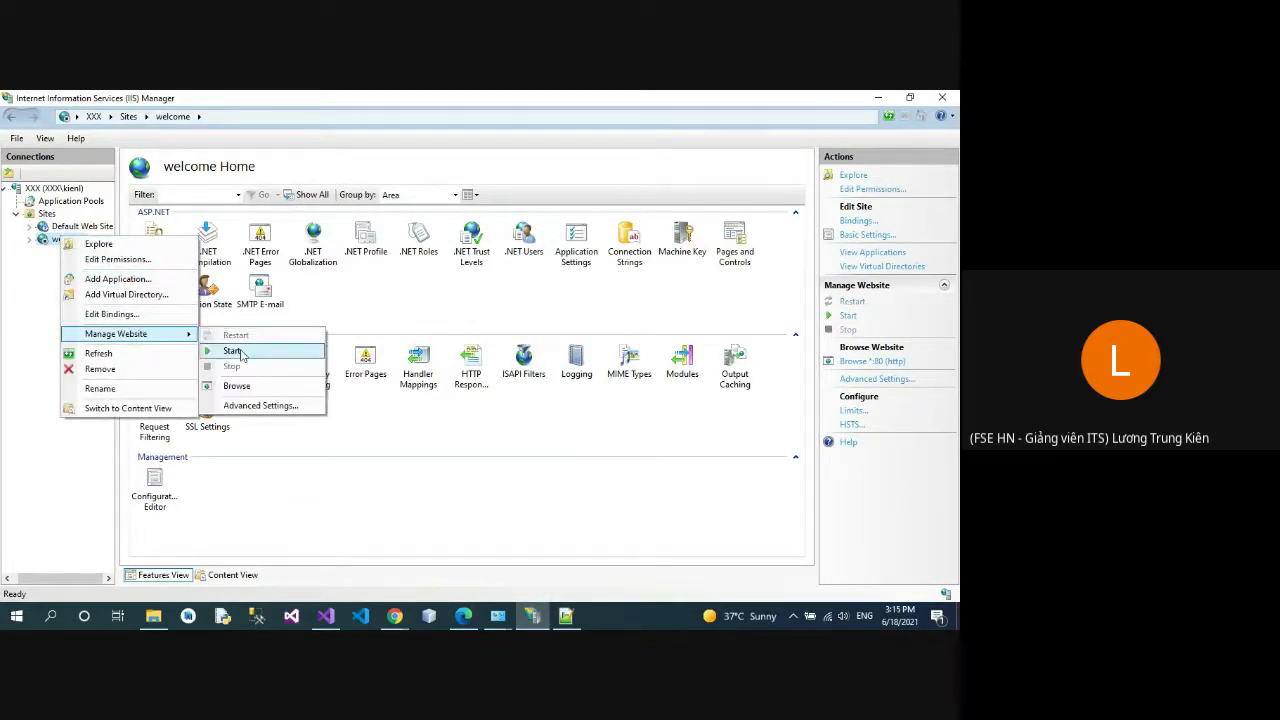
left_click(236, 349)
Step: Browse the welcome website from IIS Manager, switch to its localhost page in Edge and close the older tab
right_click(66, 241)
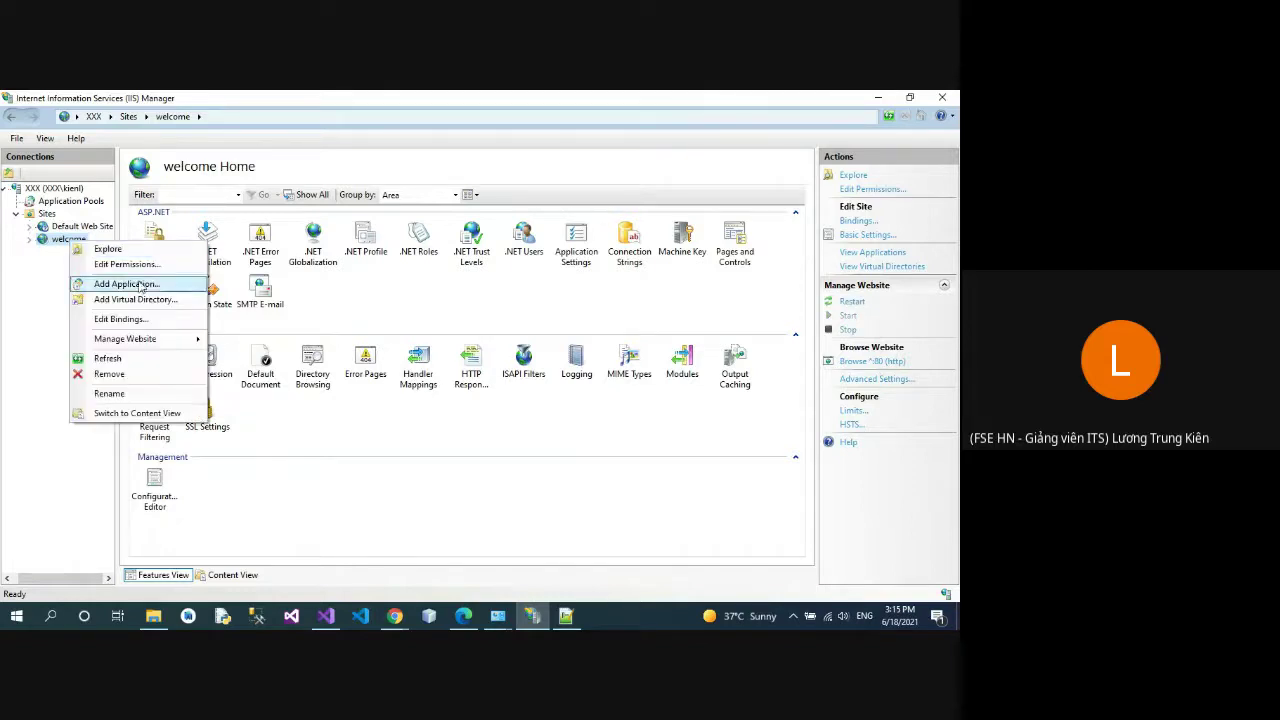
mouse_move(150, 338)
left_click(283, 390)
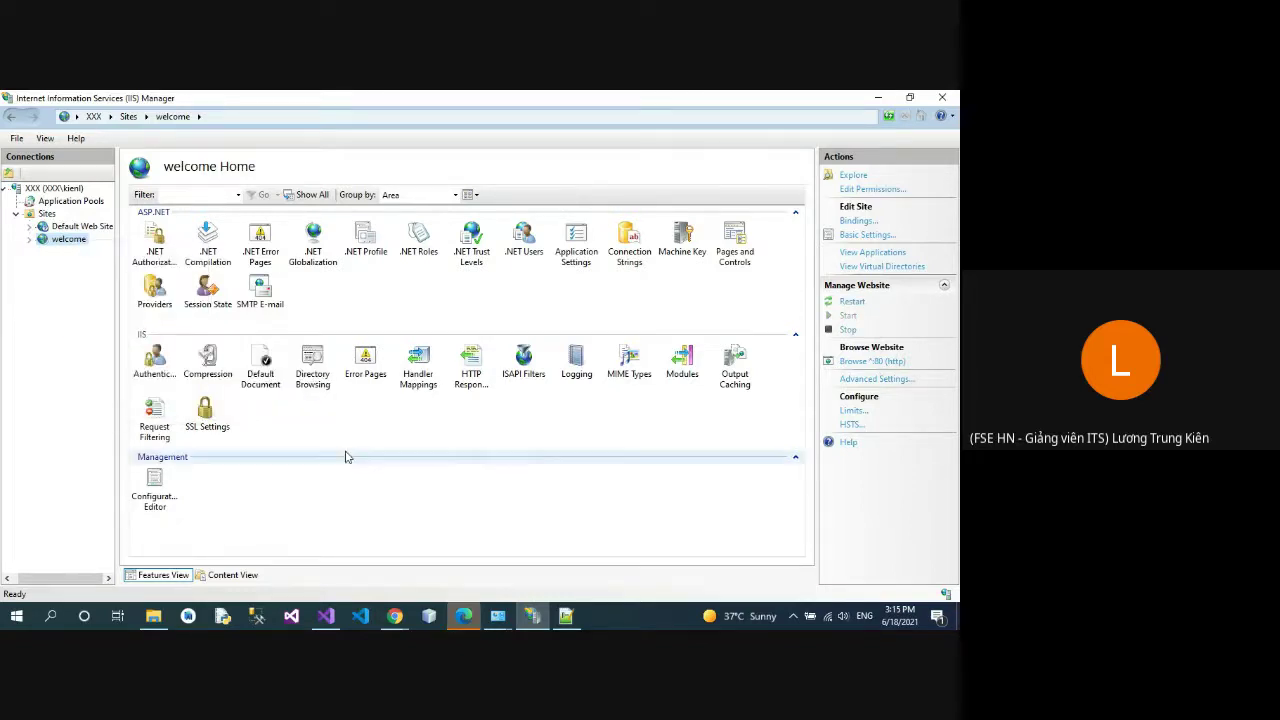
left_click(463, 617)
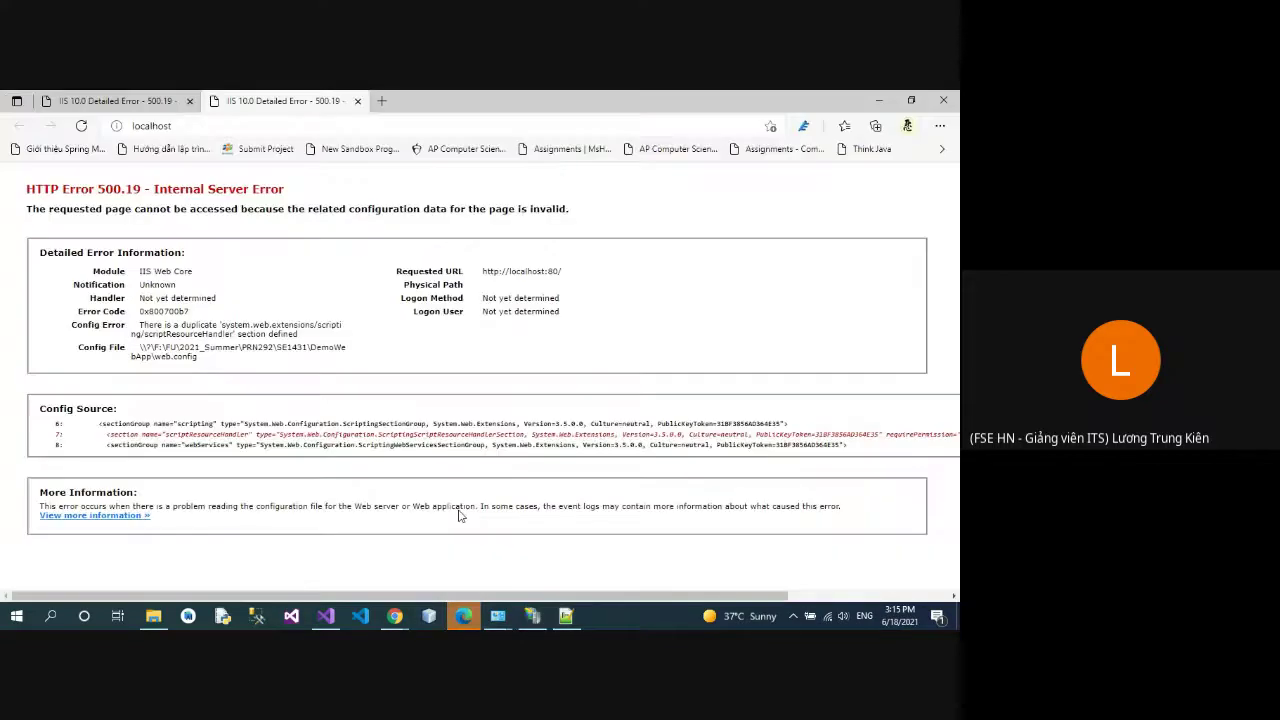
left_click(189, 101)
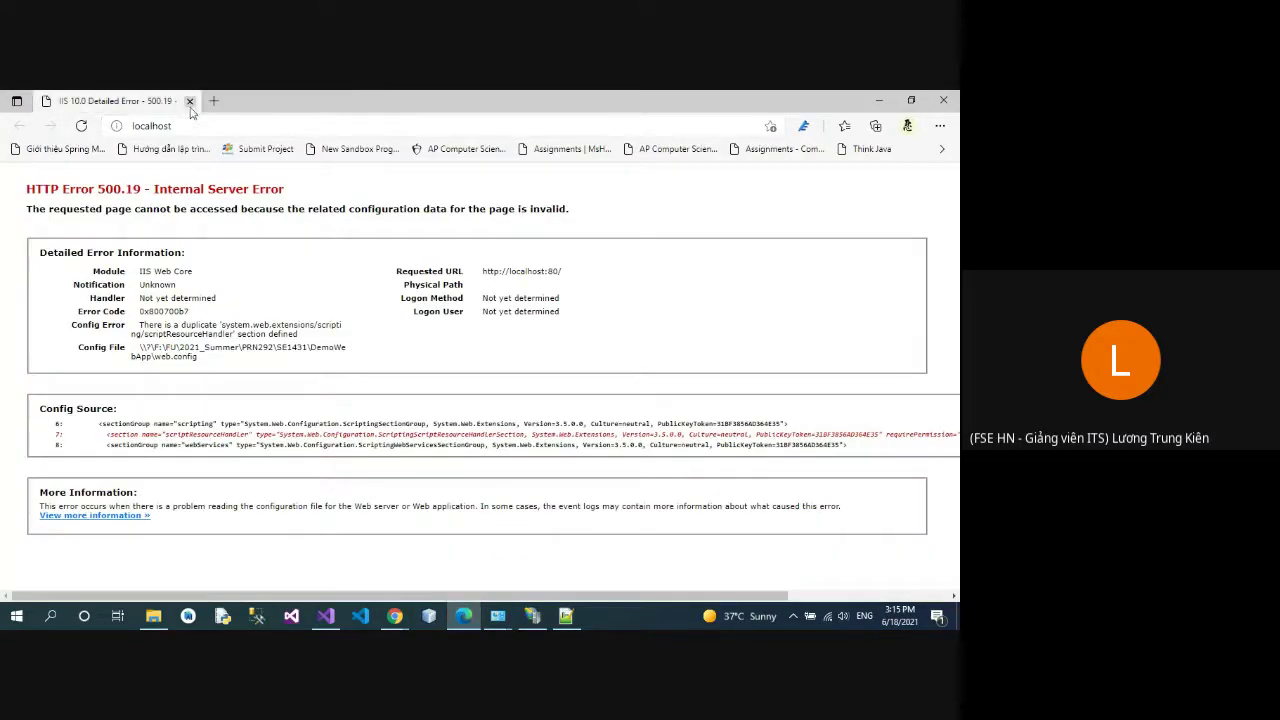